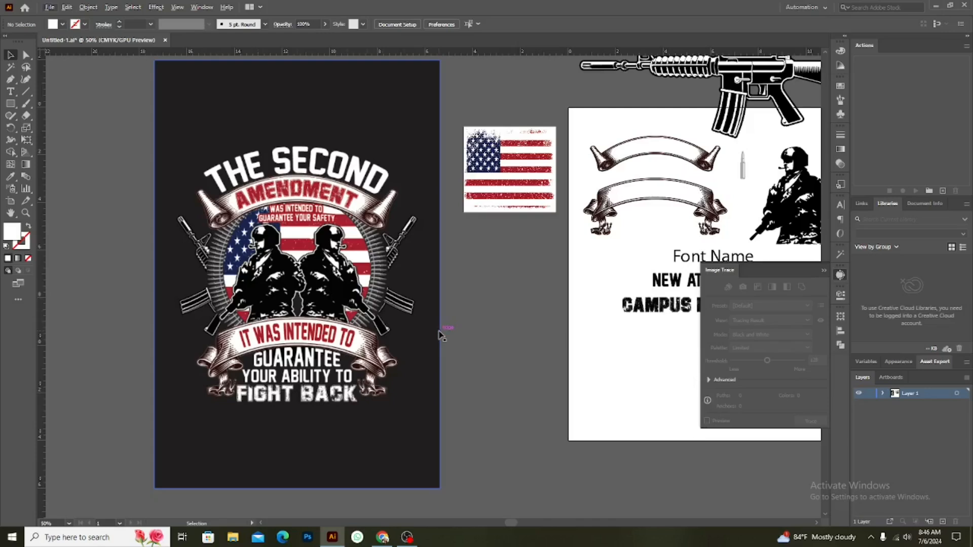
Examine the finished Second Amendment T-shirt design and the source graphics and font samples beside it
scroll(500, 322, "down", 1)
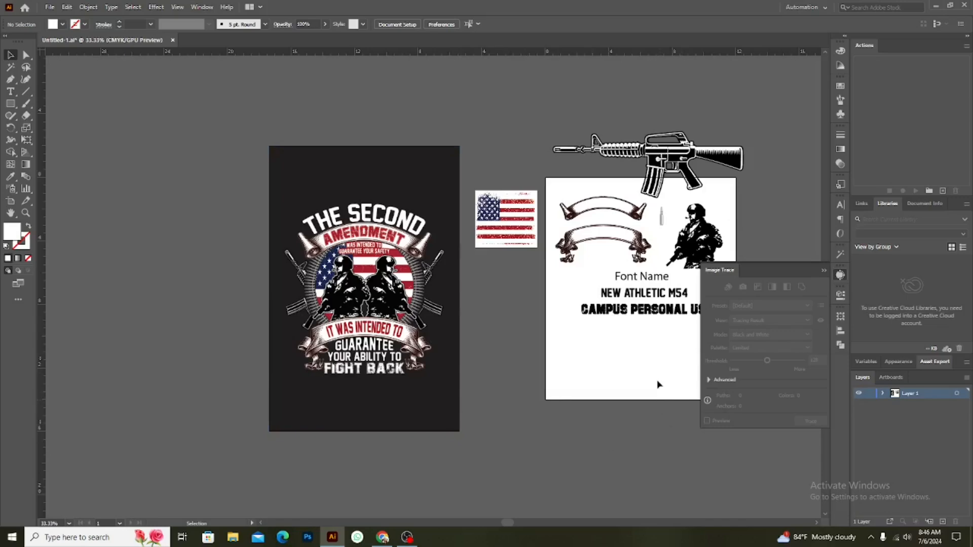
key("alt")
scroll(660, 377, "up", 1)
key("space")
left_click_drag(630, 369, 570, 404)
key("alt")
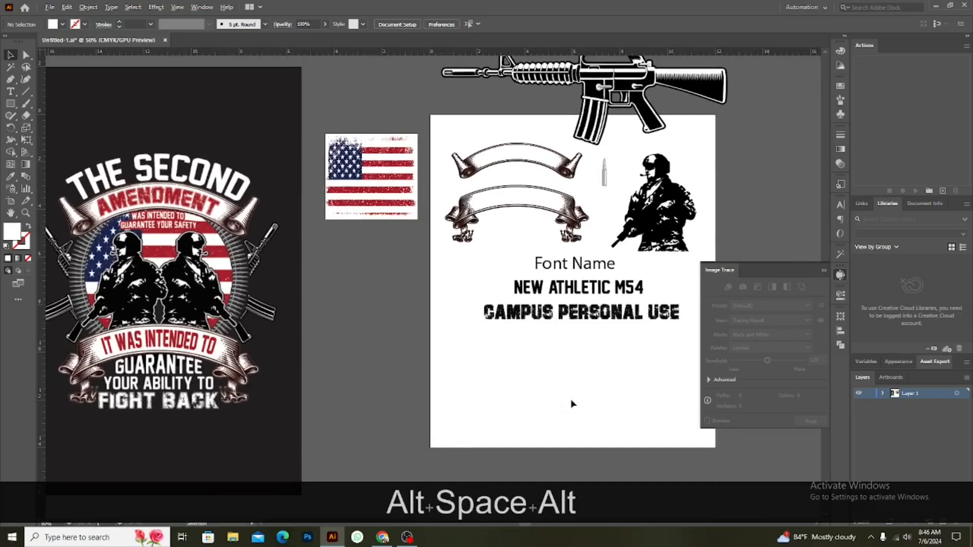
scroll(571, 404, "down", 1)
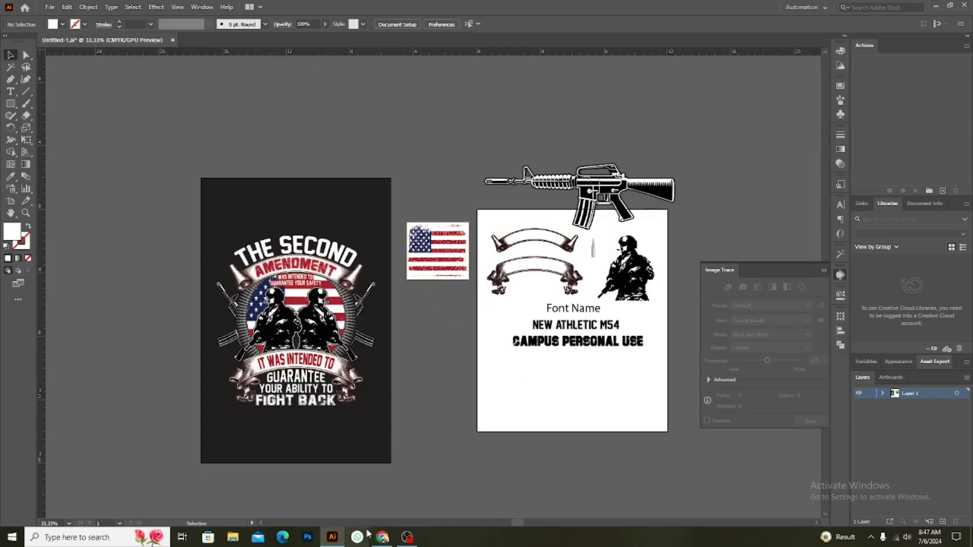
Open the new document setup and consult the T-shirt design size chart in the browser
left_click(51, 6)
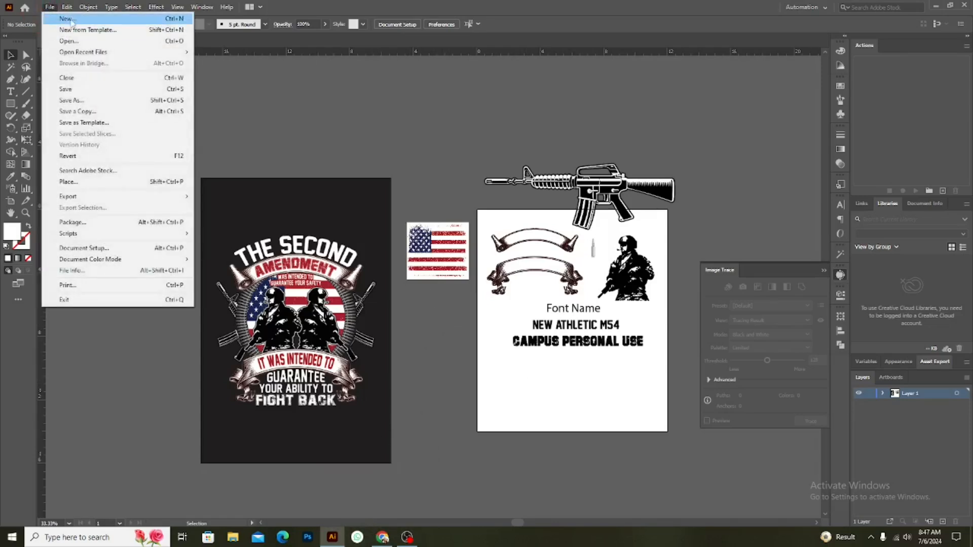
left_click(58, 15)
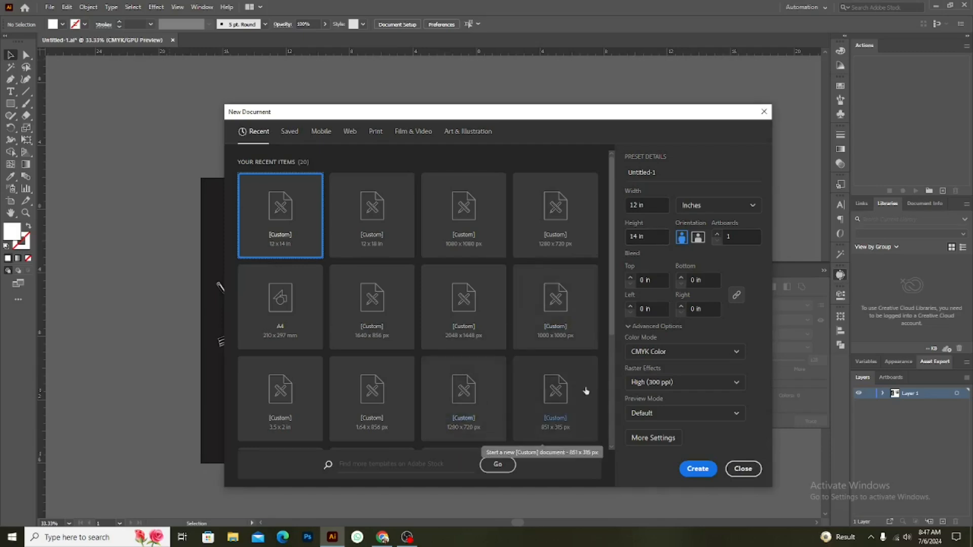
key("alt+Tab")
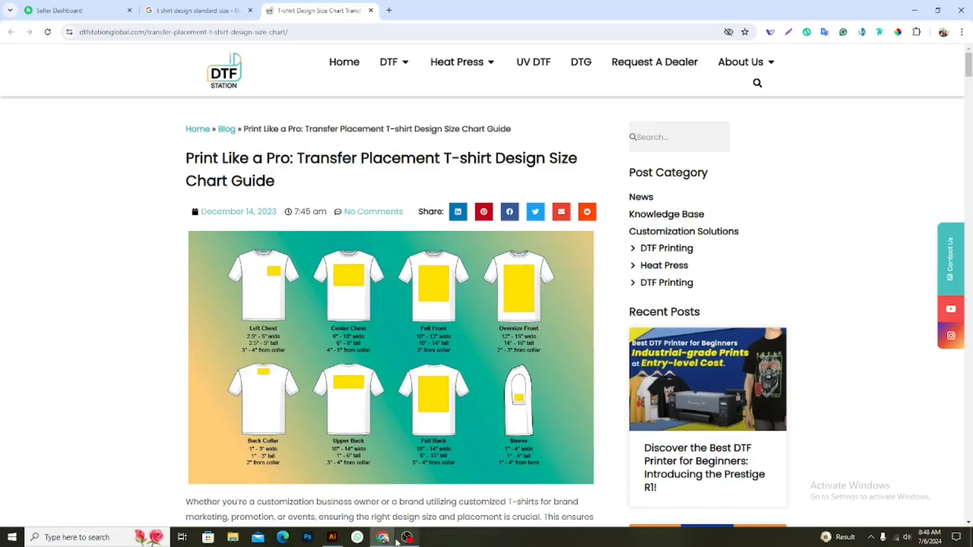
mouse_move(394, 532)
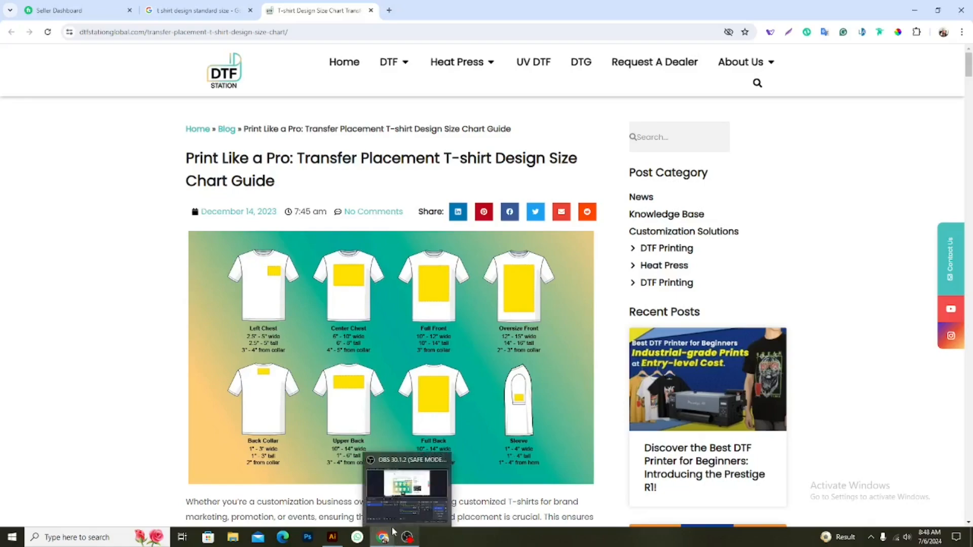
left_click(342, 536)
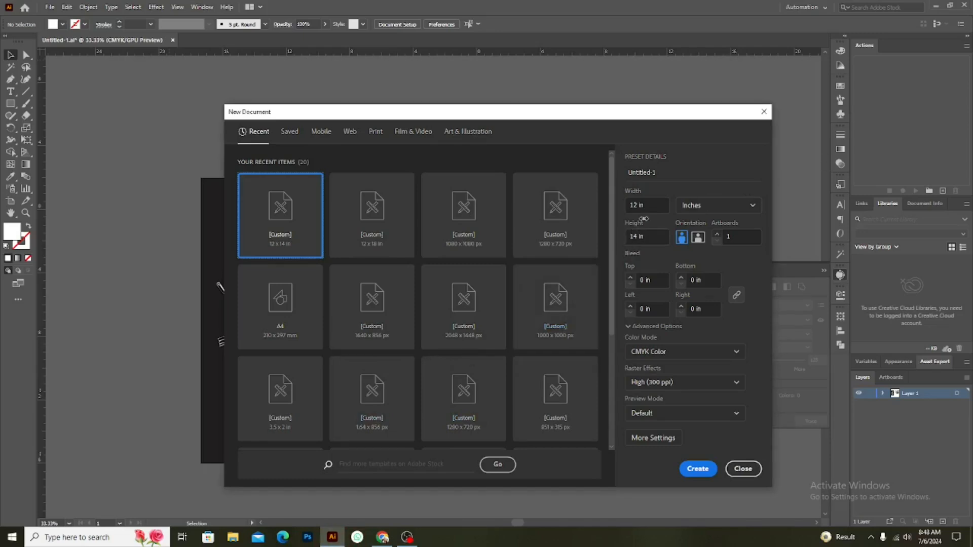
Try RGB Color as the new document's color mode and return it to CMYK Color
left_click(646, 208)
left_click(649, 238)
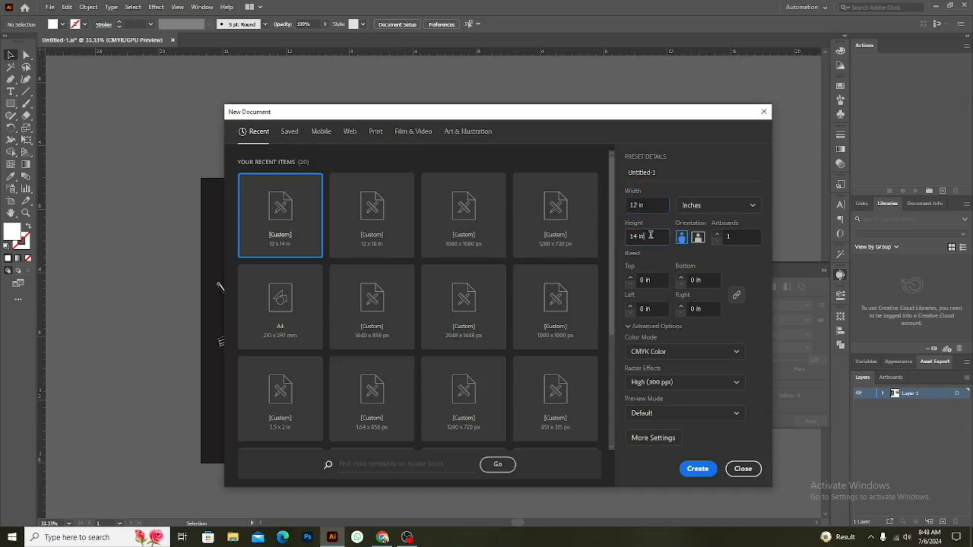
left_click(697, 351)
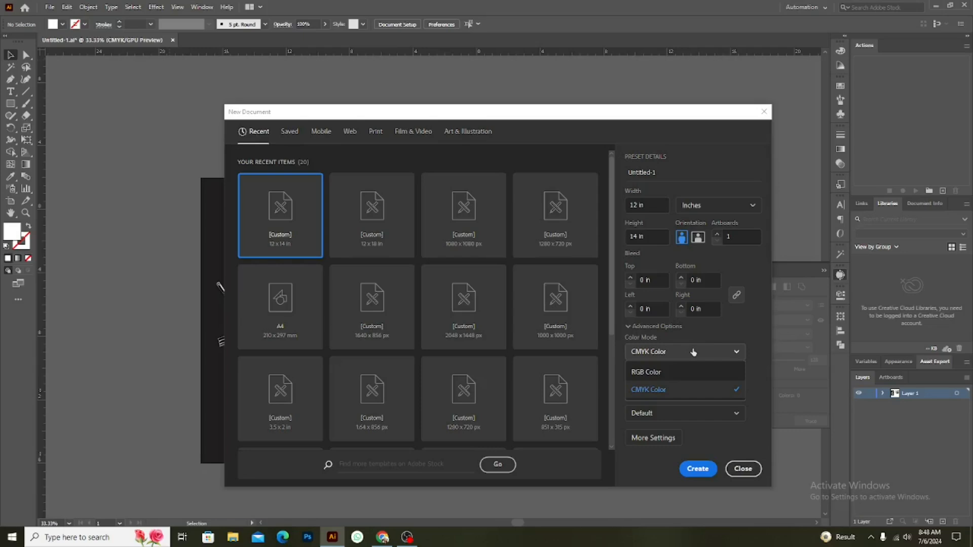
left_click(680, 372)
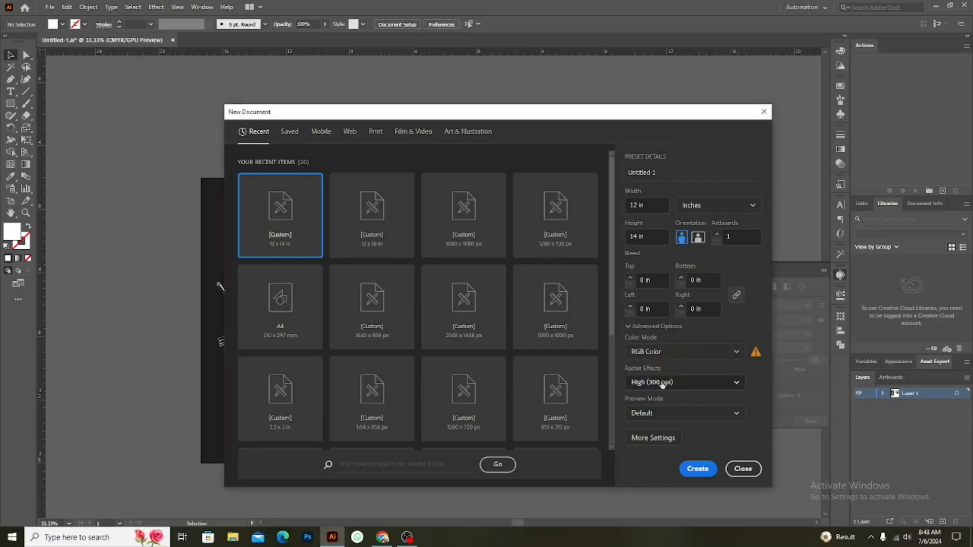
left_click(697, 353)
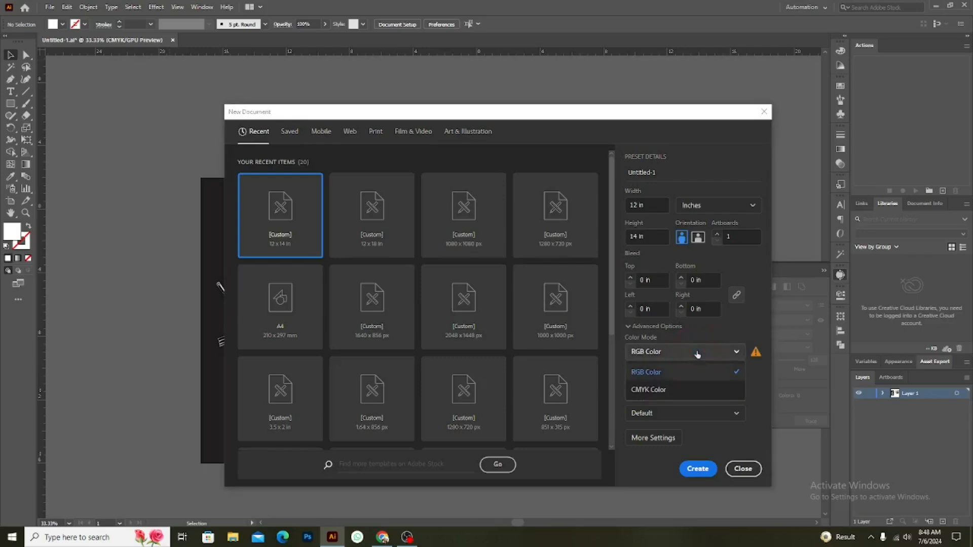
left_click(684, 390)
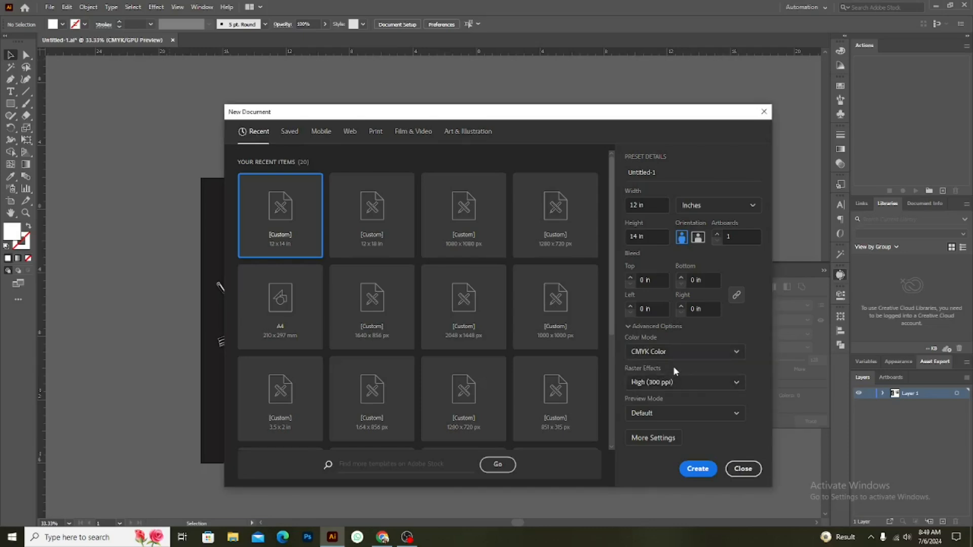
left_click(686, 355)
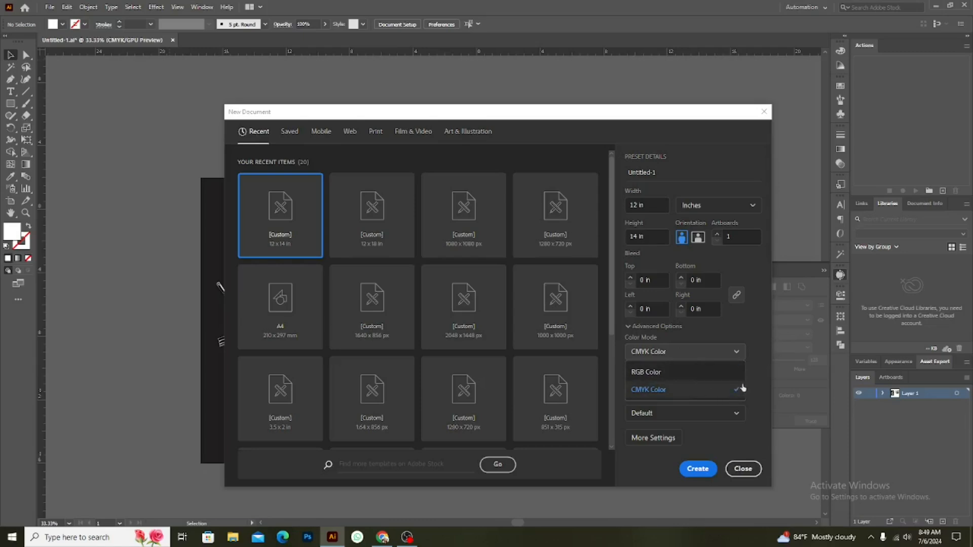
left_click(758, 379)
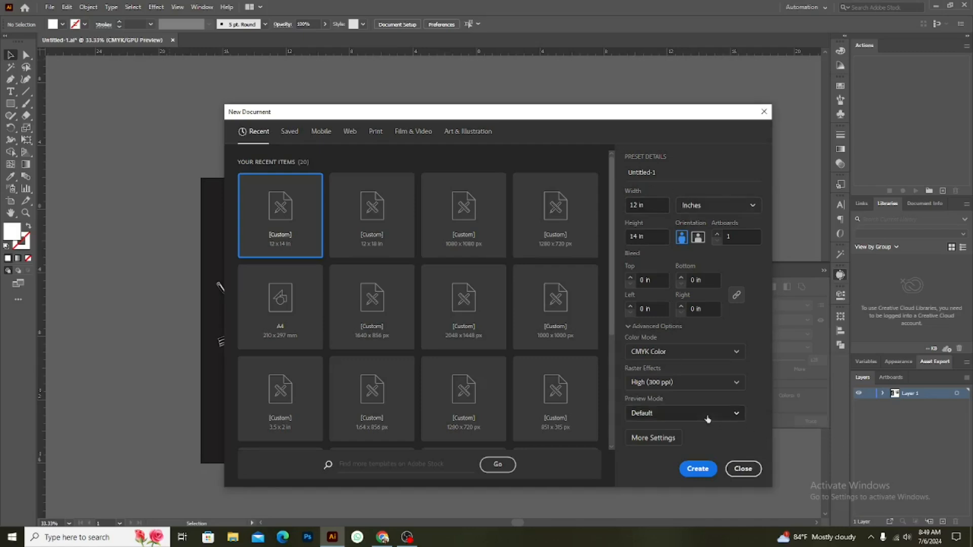
Switch the new document's units to pixels and back to inches
left_click(732, 214)
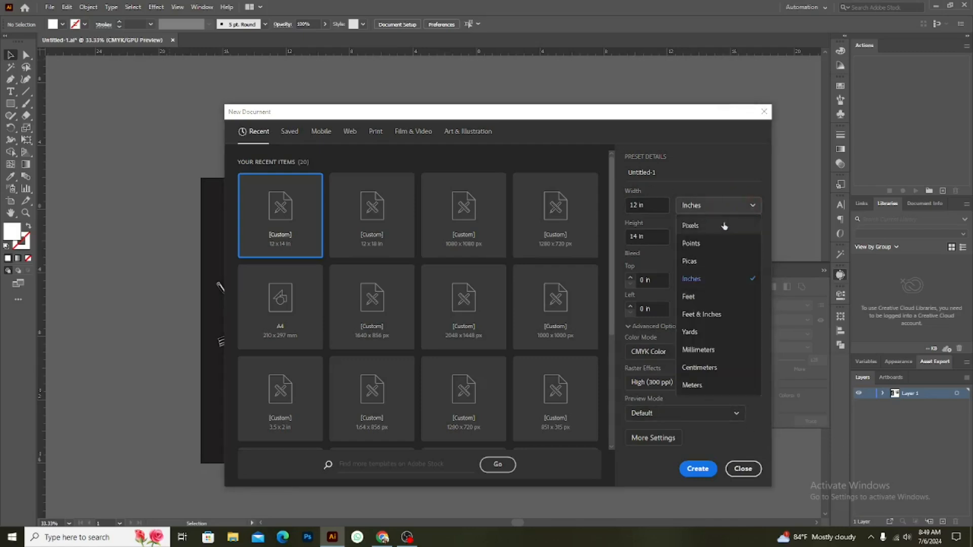
left_click(724, 225)
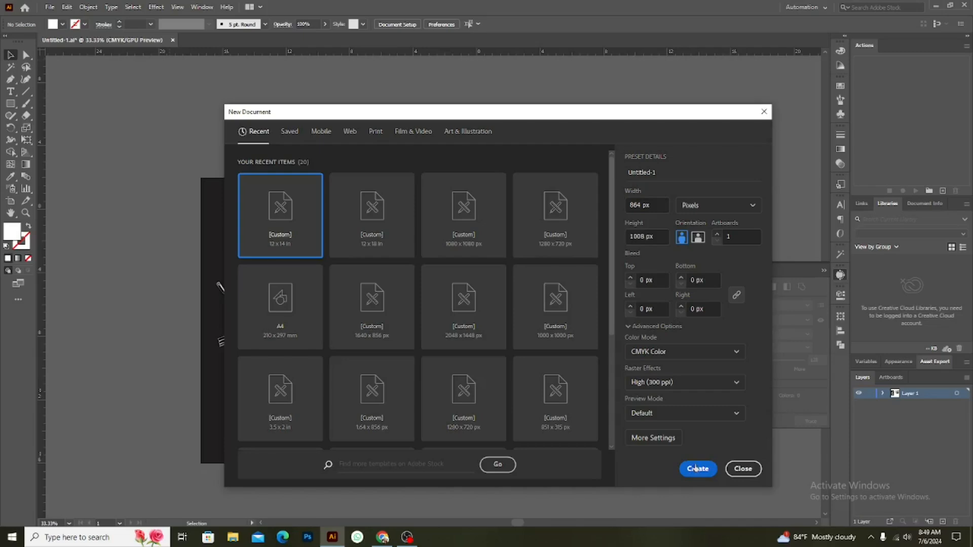
left_click(732, 205)
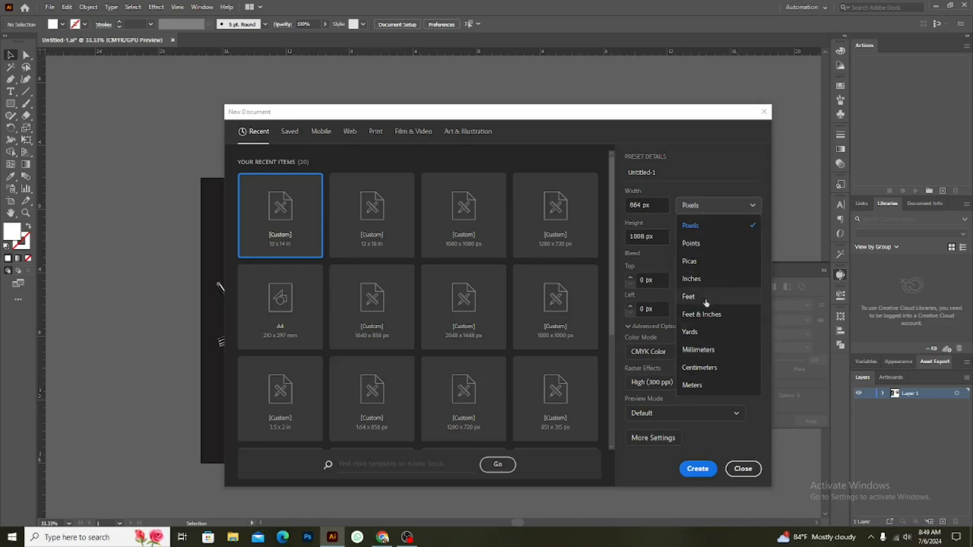
left_click(705, 280)
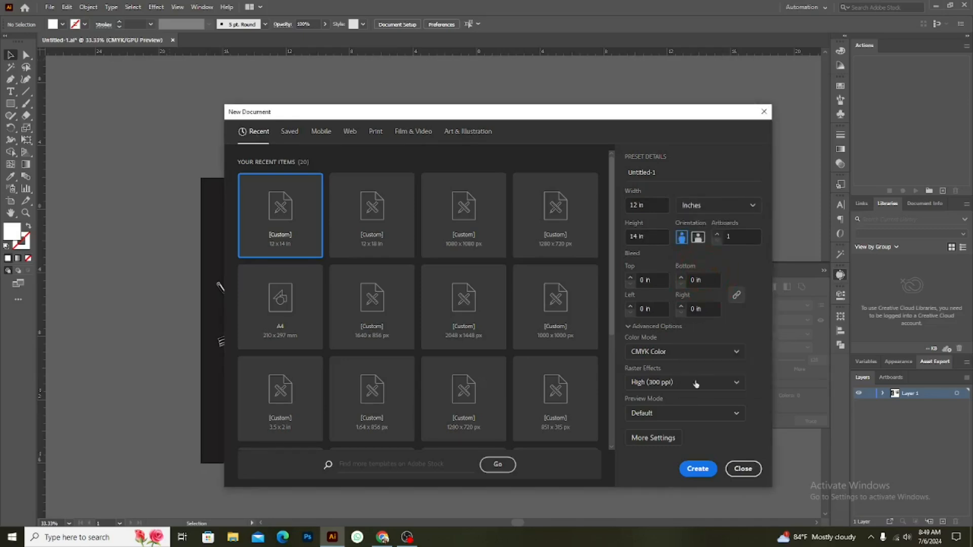
Create the blank 12 x 14 in CMYK document and close it again in favour of the existing design file
left_click(697, 468)
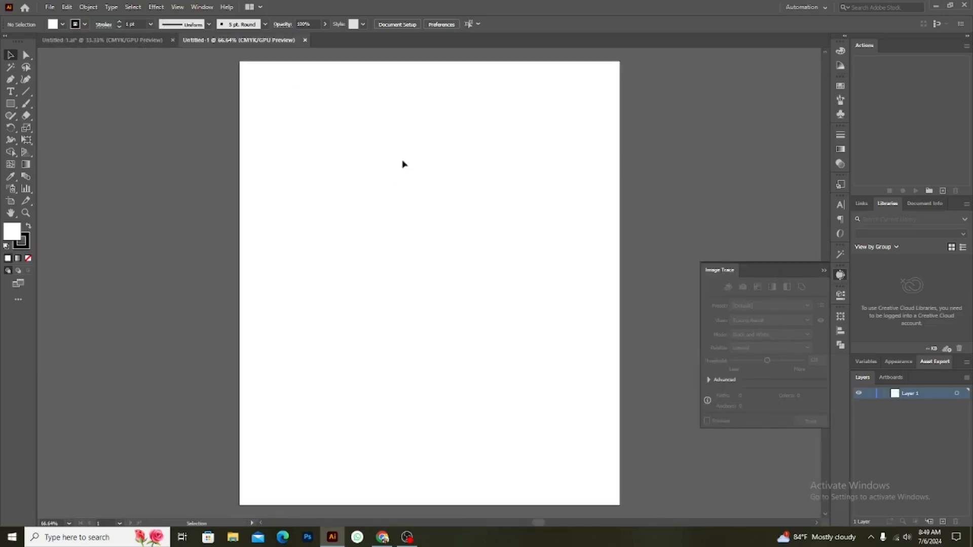
left_click(123, 40)
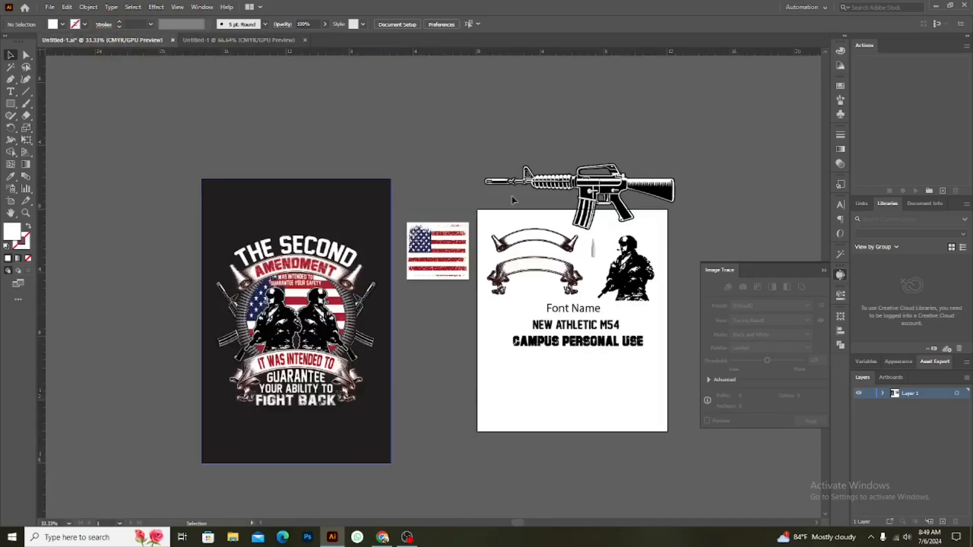
left_click(304, 40)
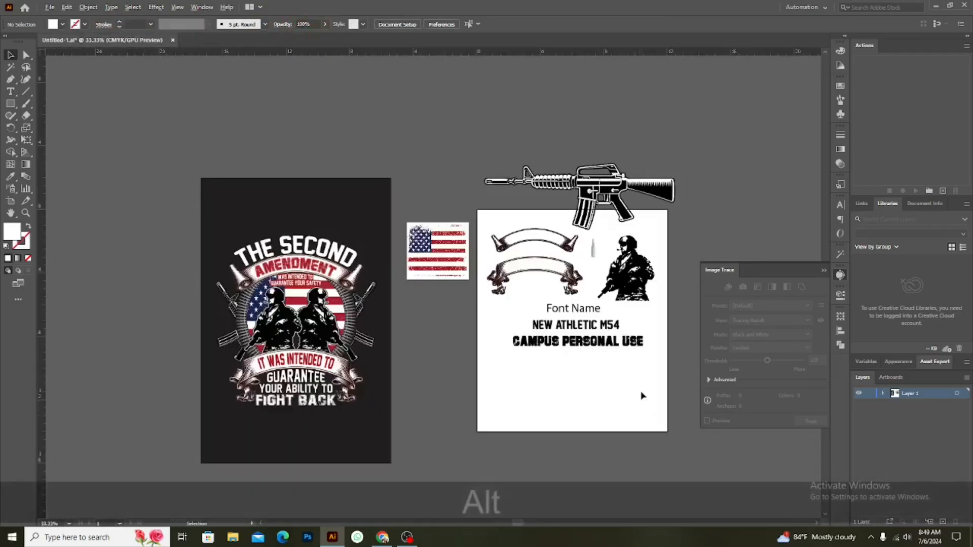
Move the rifle, flag, banners, bullet, soldier and font samples together off the white artboard to the empty area beside it
scroll(641, 395, "down", 1)
left_click_drag(637, 394, 534, 342)
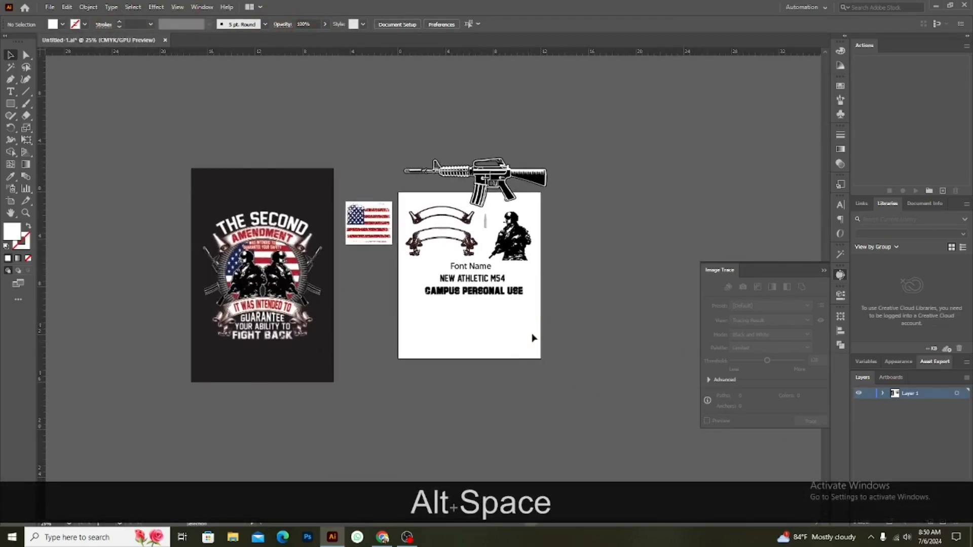
scroll(533, 327, "up", 1)
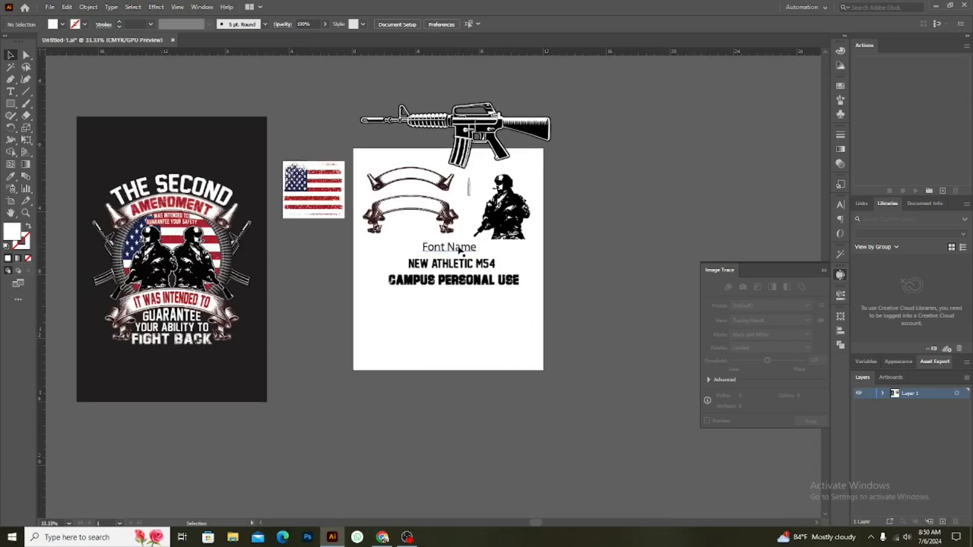
left_click(469, 298)
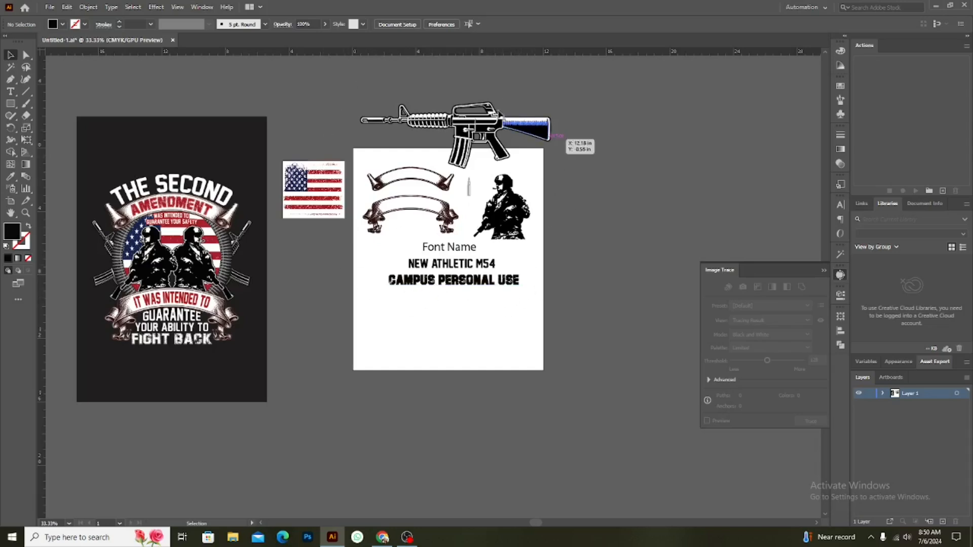
left_click_drag(291, 123, 547, 282)
left_click_drag(461, 223, 699, 188)
key("l")
mouse_move(315, 134)
left_mouse_down()
mouse_move(383, 207)
mouse_move(383, 238)
left_mouse_up()
key("ctrl+z")
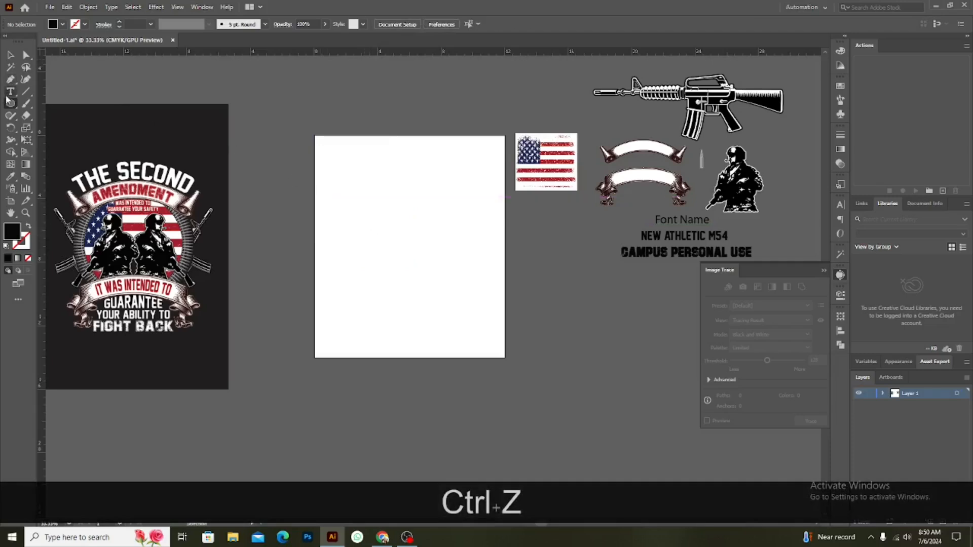
Draw a black 12 x 14 in rectangle covering the whole white artboard as the background
left_click(10, 103)
left_click(50, 102)
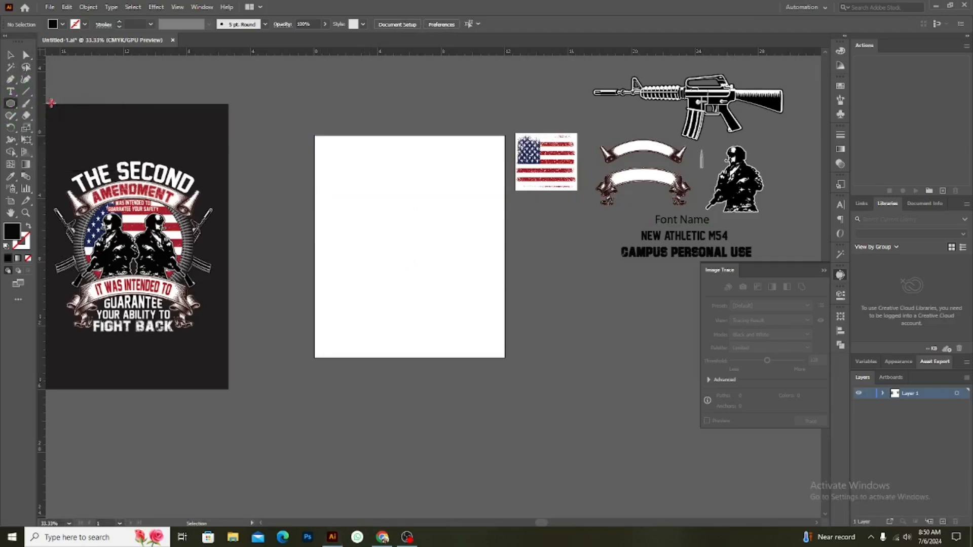
left_click_drag(314, 137, 506, 360)
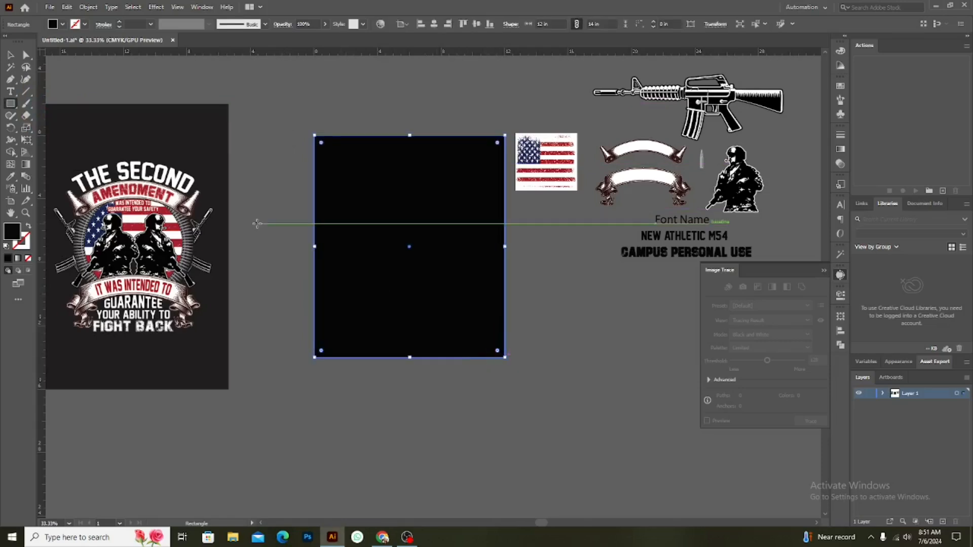
Add a new layer, and lock the black background rectangle and Layer 1
left_click(943, 521)
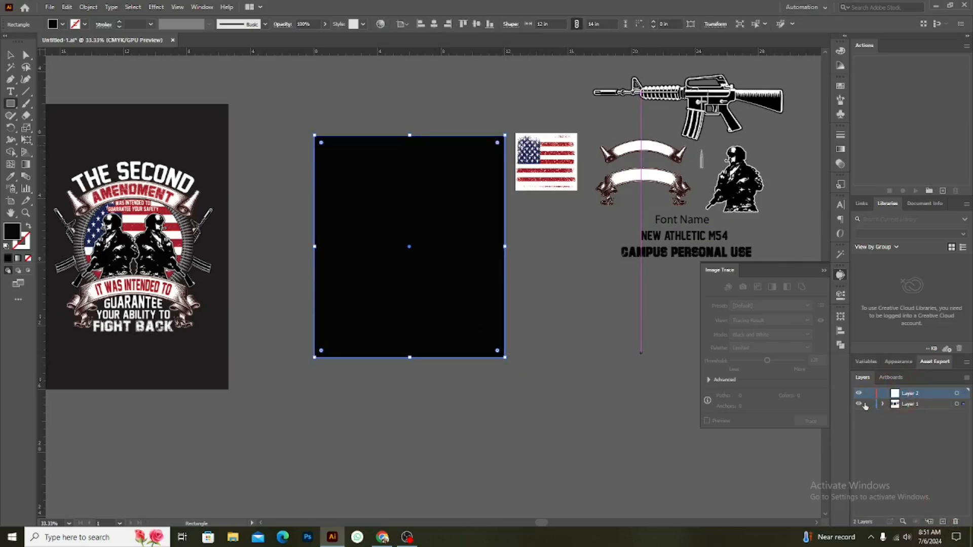
key("ctrl+2")
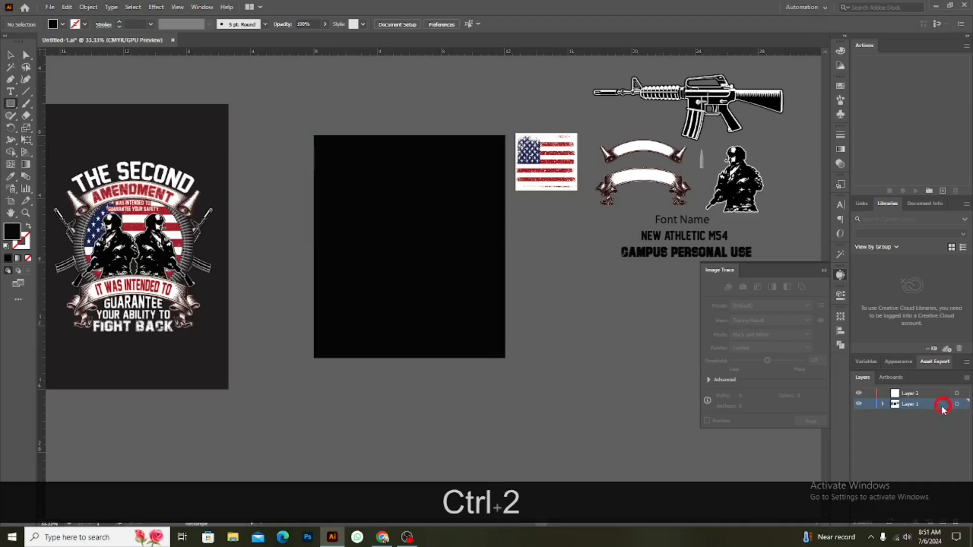
left_click(869, 404)
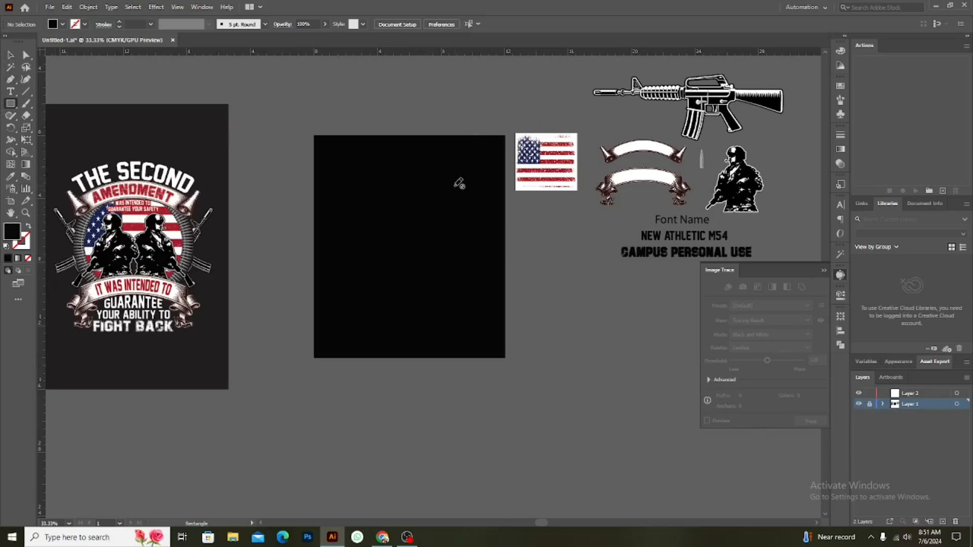
Draw a white circle about 8.1 in wide on the new layer and centre it on the black background
left_click(10, 56)
left_click(9, 57)
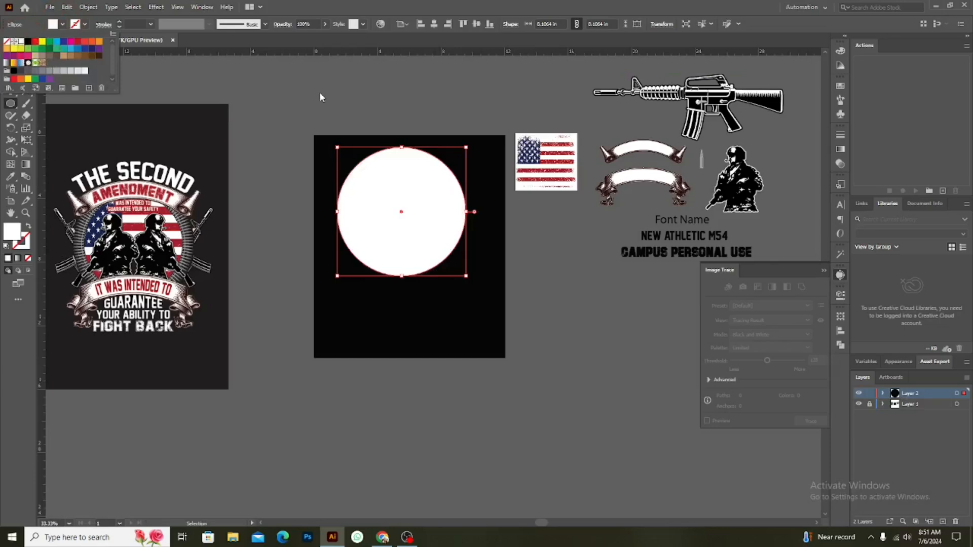
left_click(320, 94)
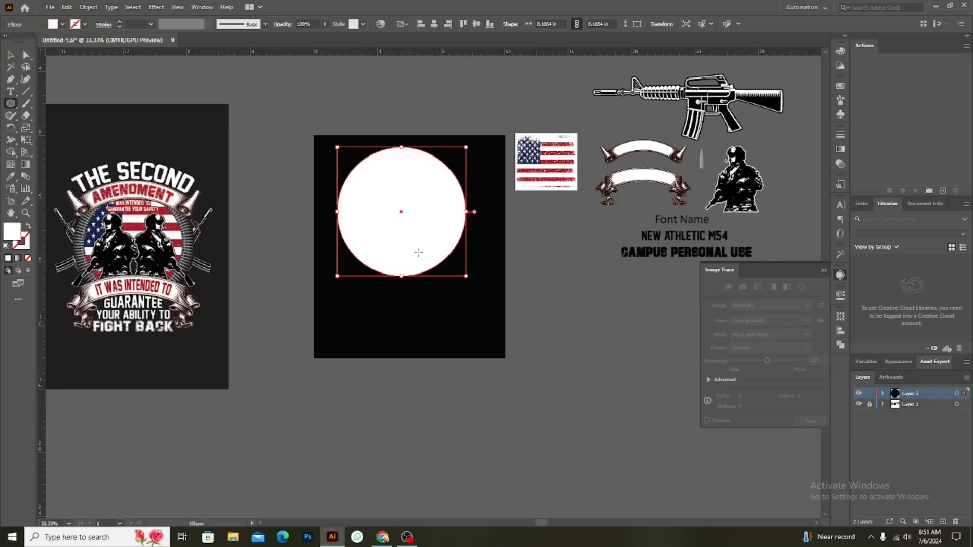
scroll(458, 271, "up", 1)
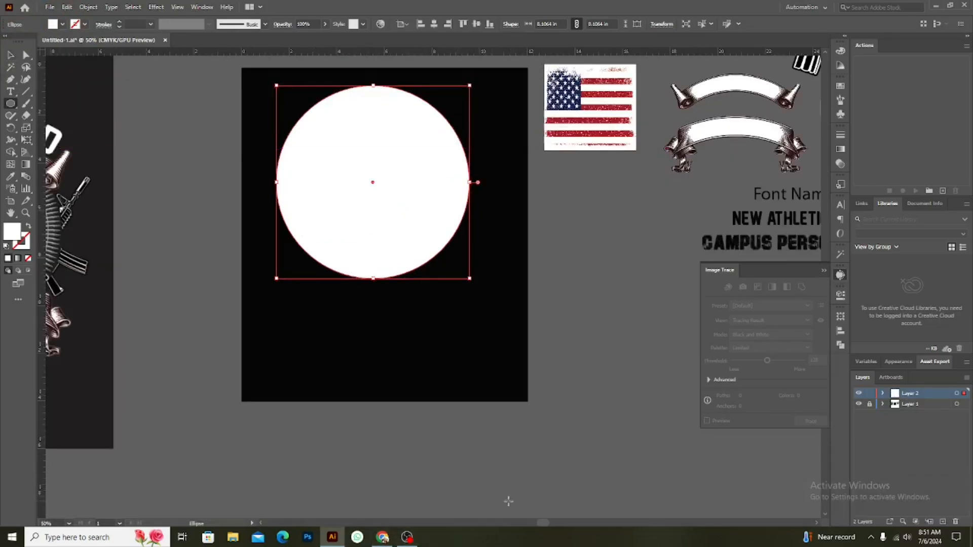
left_click(10, 54)
left_click_drag(357, 186, 371, 229)
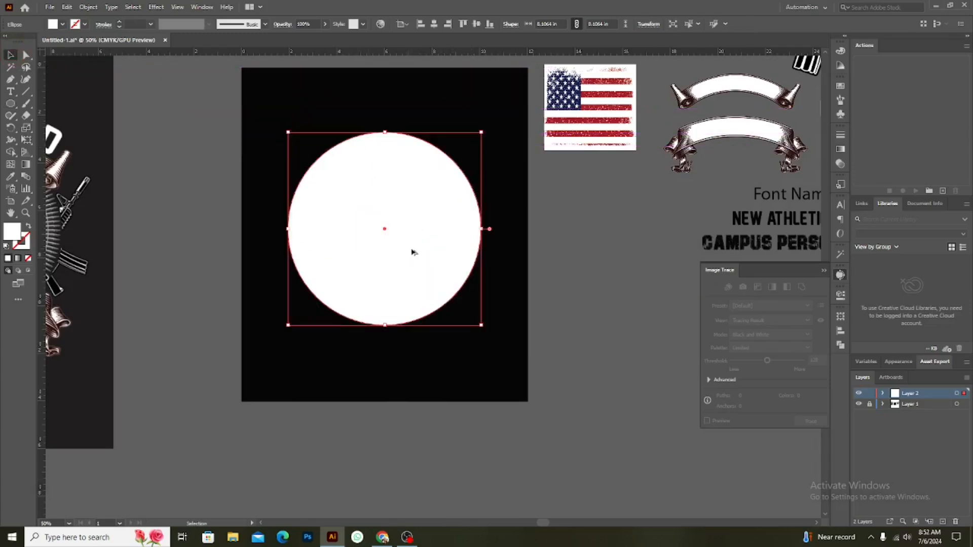
Move the white circle over the flag and scale it down to about 3.3 in wide so it fits inside the flag
scroll(414, 253, "down", 1)
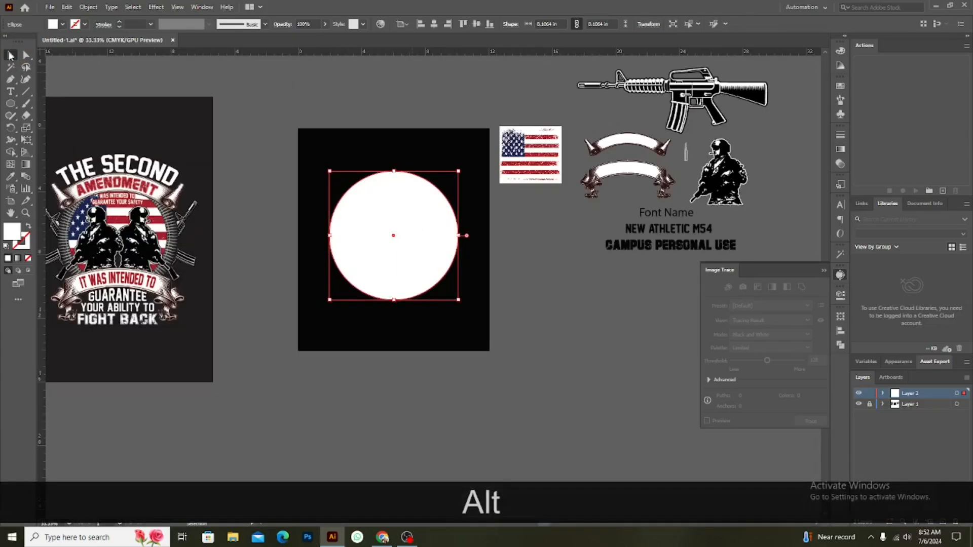
key("space")
left_click_drag(550, 233, 582, 291)
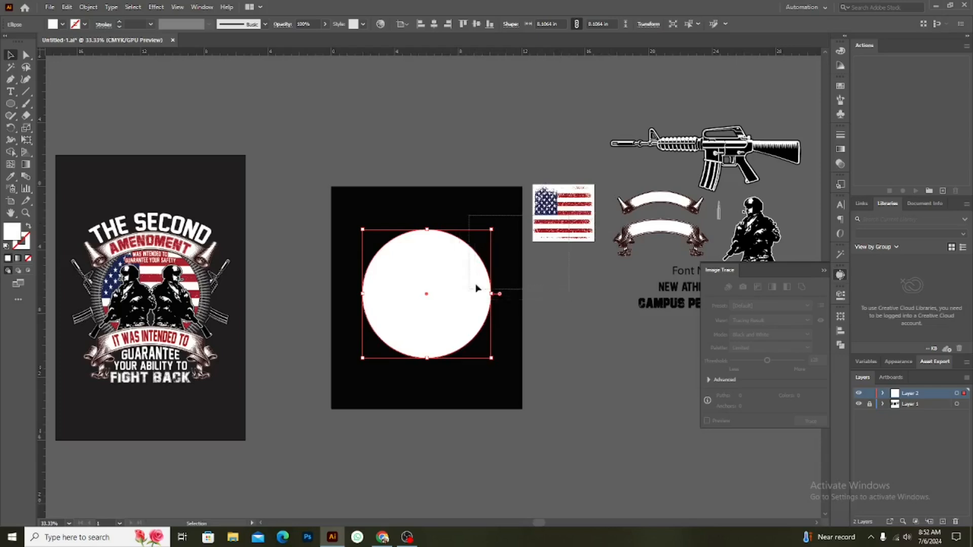
left_click(588, 198)
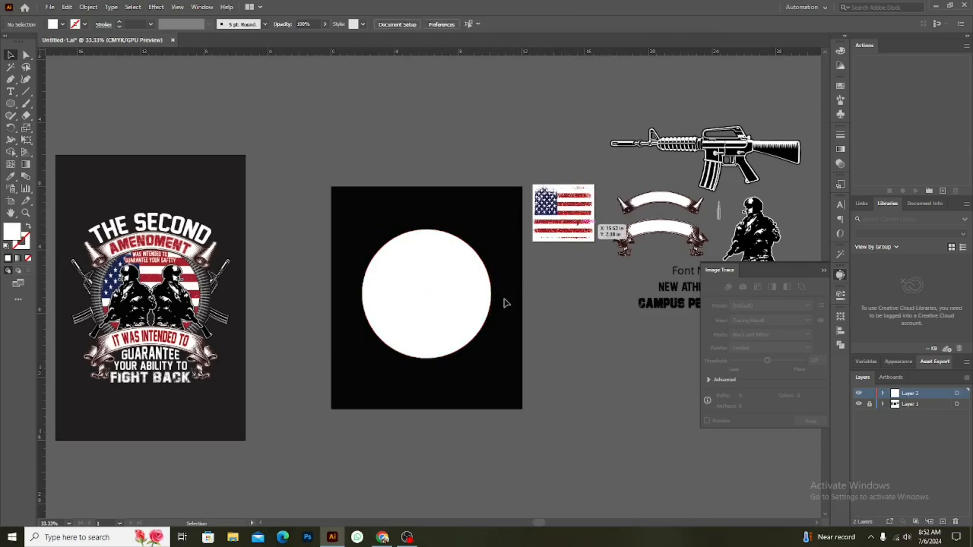
left_click_drag(456, 298, 576, 218)
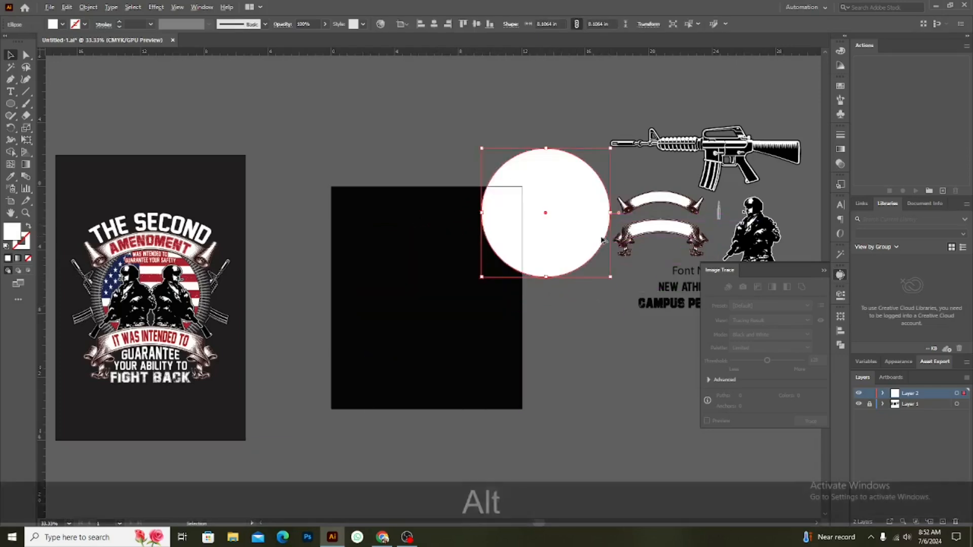
scroll(602, 240, "up", 3)
left_click_drag(629, 168, 503, 192)
left_click_drag(411, 176, 476, 180)
left_click_drag(581, 171, 510, 180)
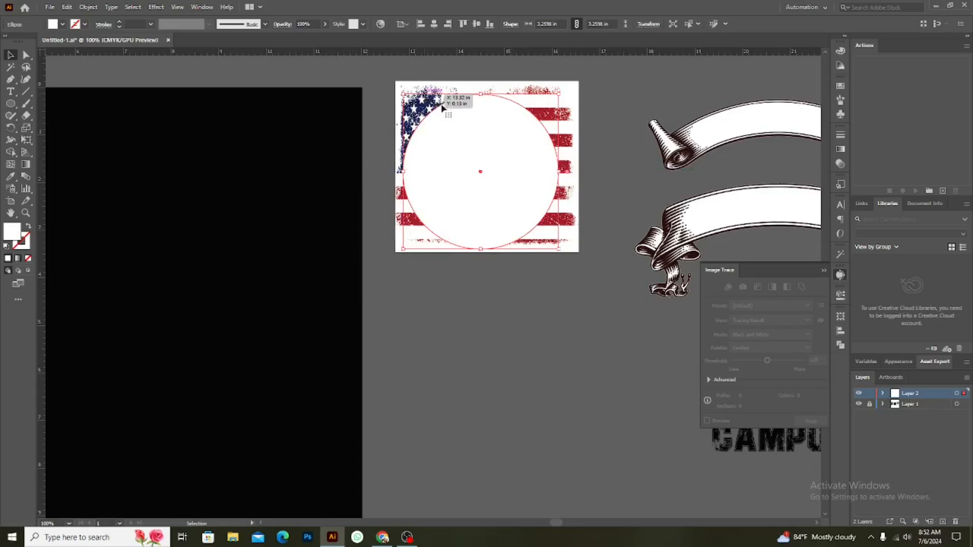
left_click(567, 296)
left_click_drag(496, 182, 513, 207)
left_click(509, 246)
left_click(546, 375)
Try to make a clipping mask from the white circle and the flag
left_click_drag(559, 296, 395, 110)
right_click(458, 138)
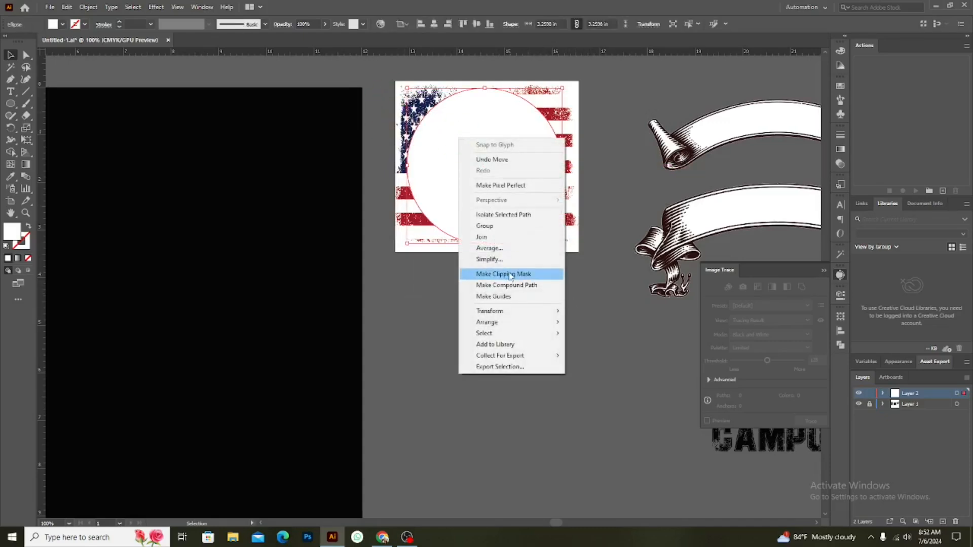
left_click(483, 278)
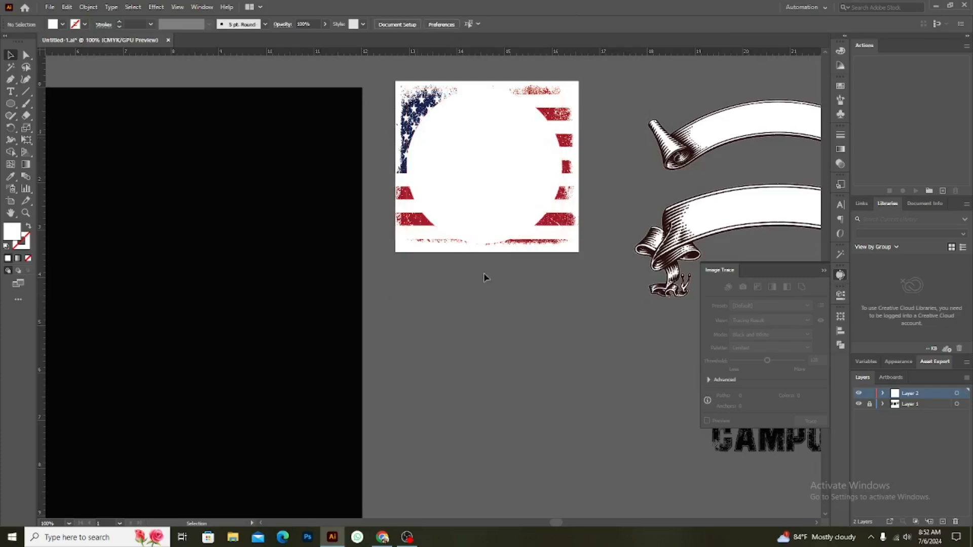
left_click(456, 153)
right_click(479, 184)
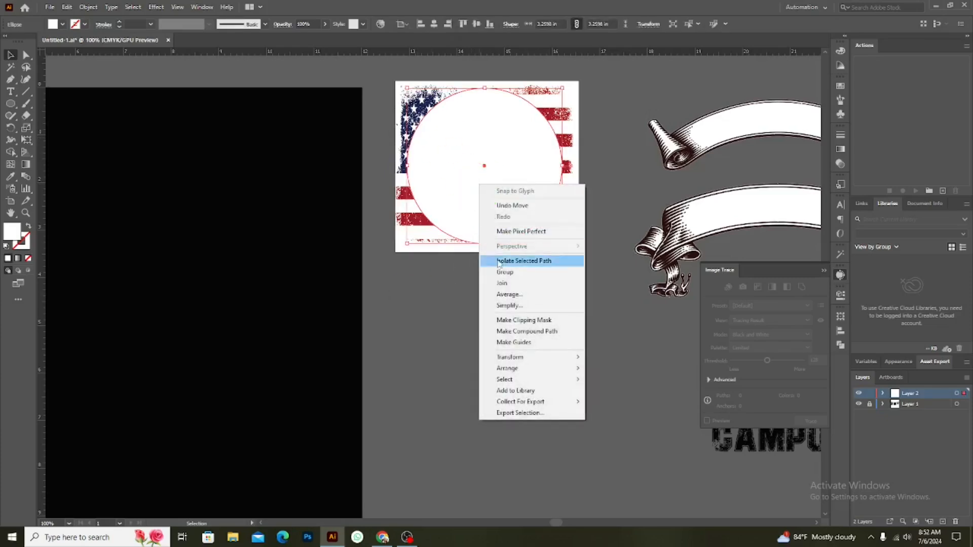
left_click(523, 320)
left_click(578, 282)
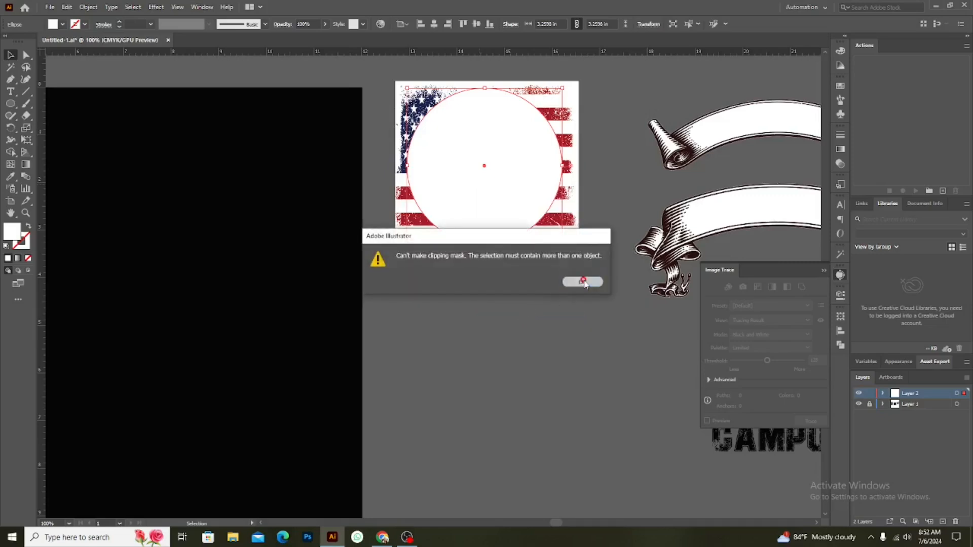
left_click(567, 289)
Remove the white circle from the flag
left_click(500, 192)
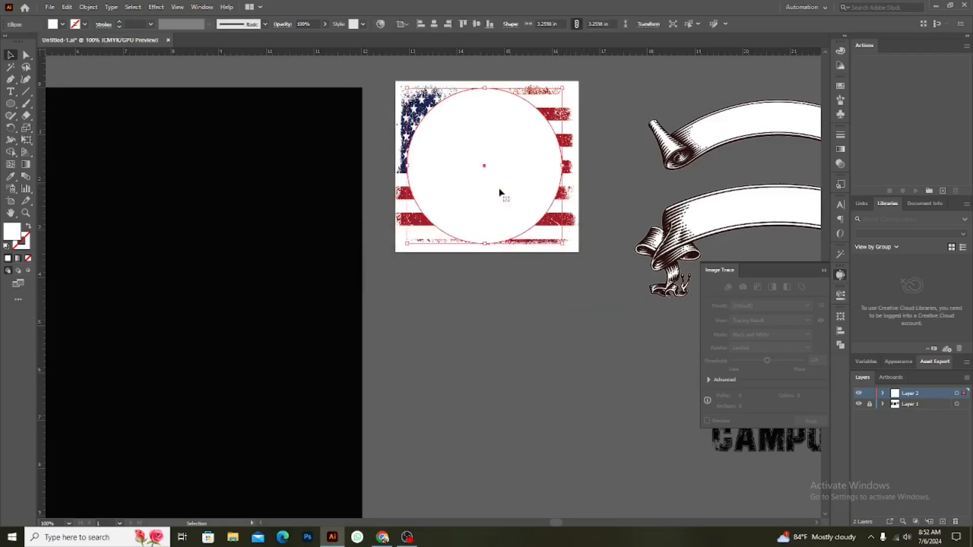
key("ctrl+x")
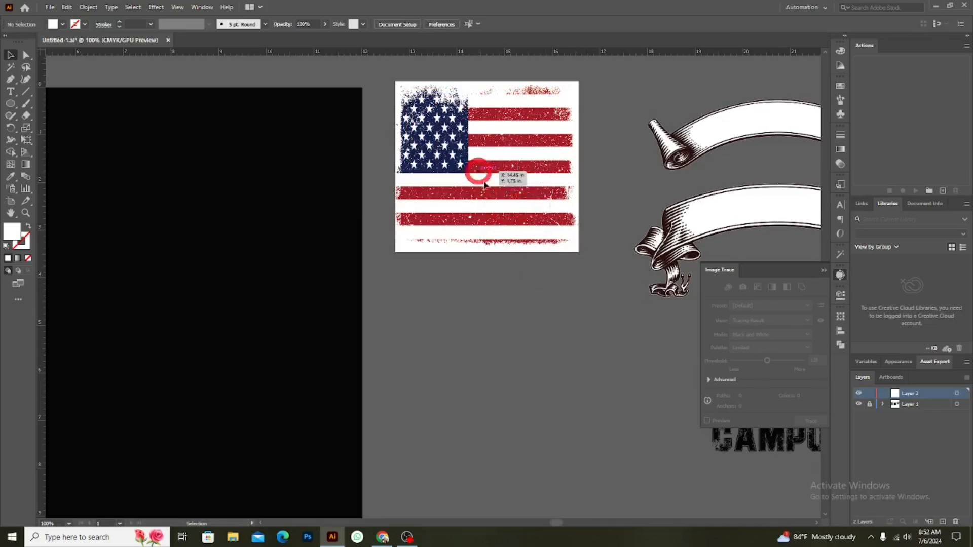
Unlock Layer 1 and transfer the rifle, flag, banners, bullet, soldier and font samples from it to Layer 2
left_click(899, 404)
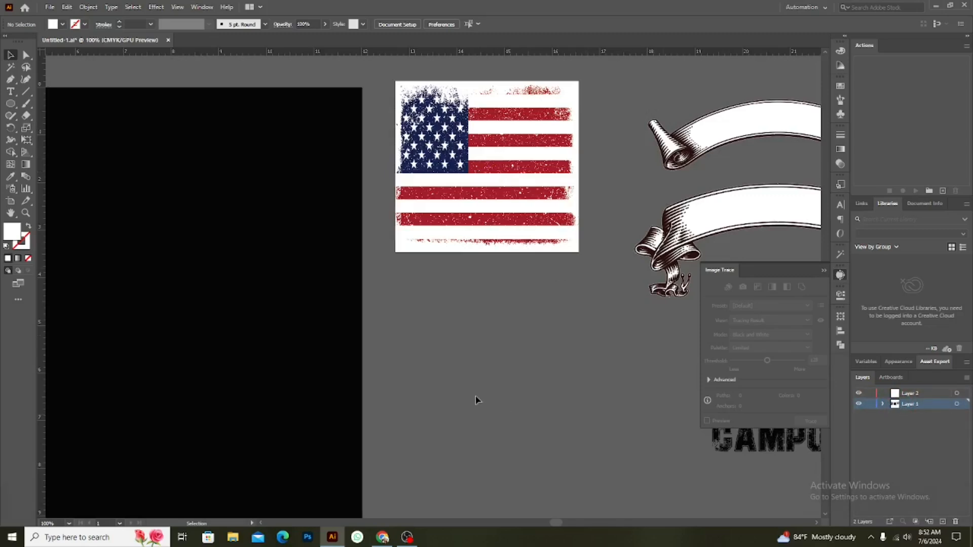
scroll(475, 397, "down", 3)
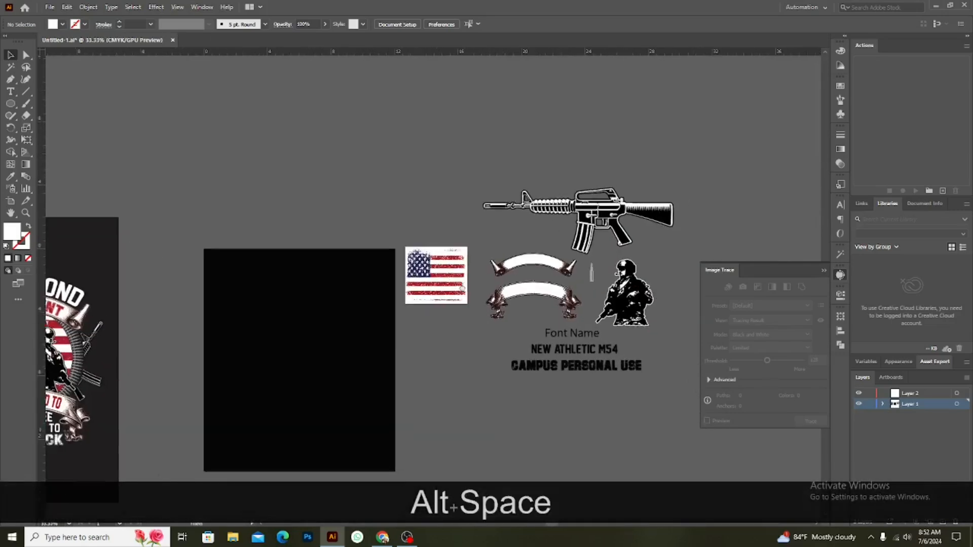
left_click_drag(462, 289, 434, 256)
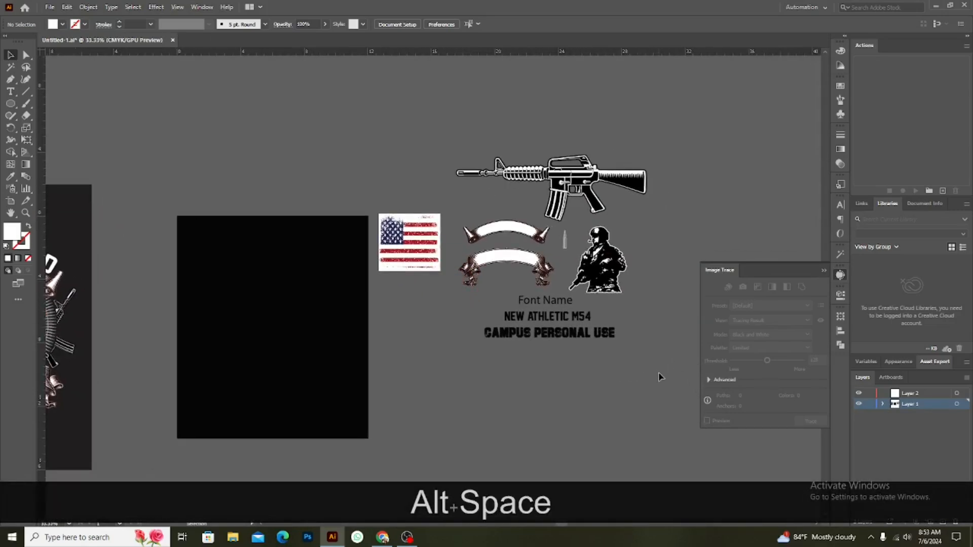
left_click_drag(472, 196, 385, 139)
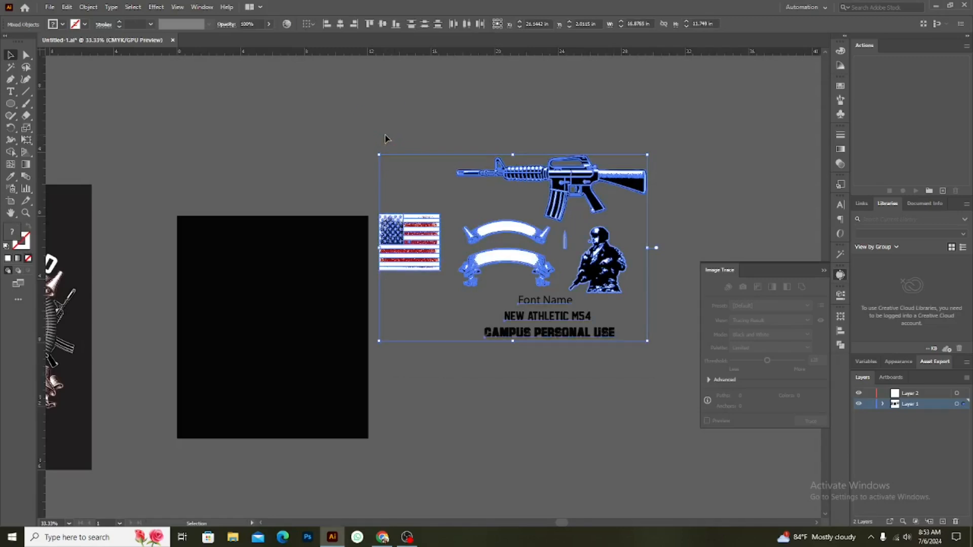
key("ctrl+x")
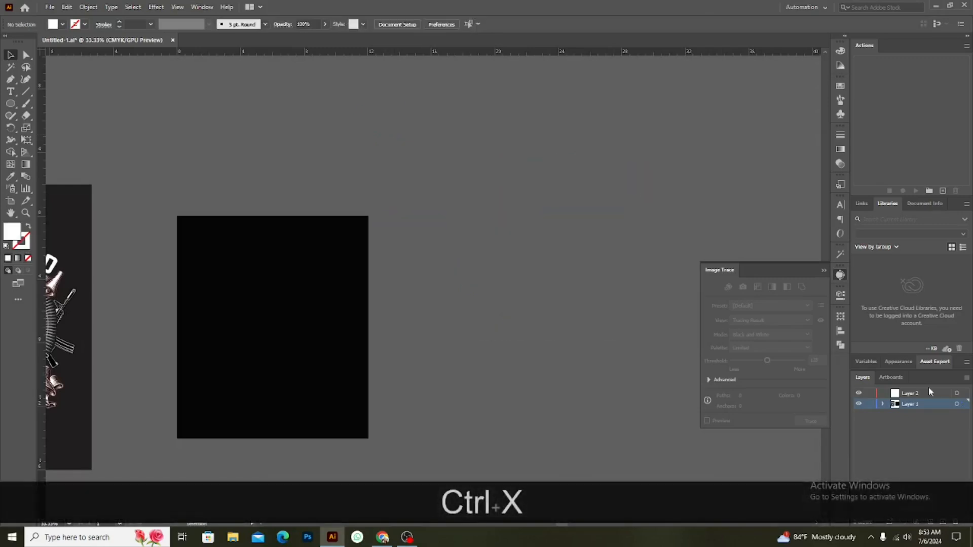
left_click(925, 393)
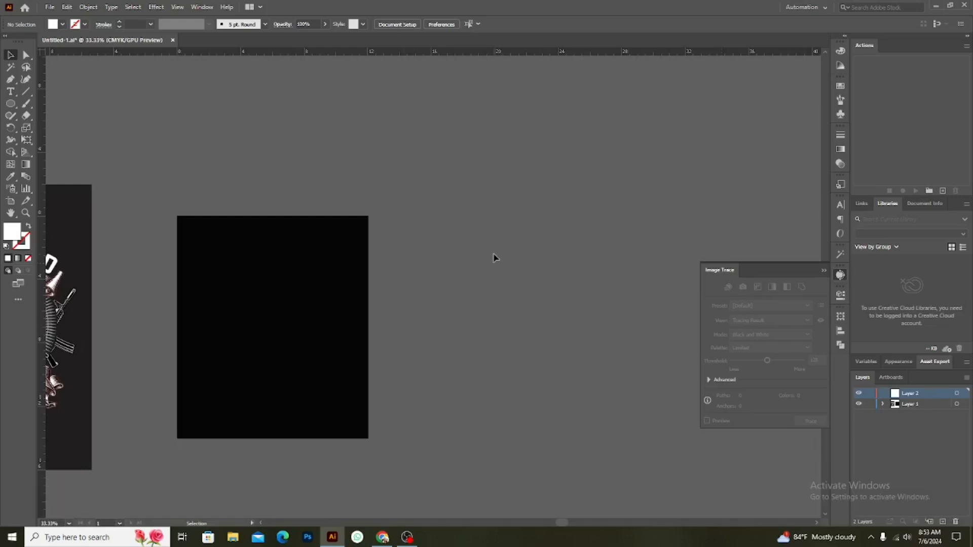
key("ctrl+v")
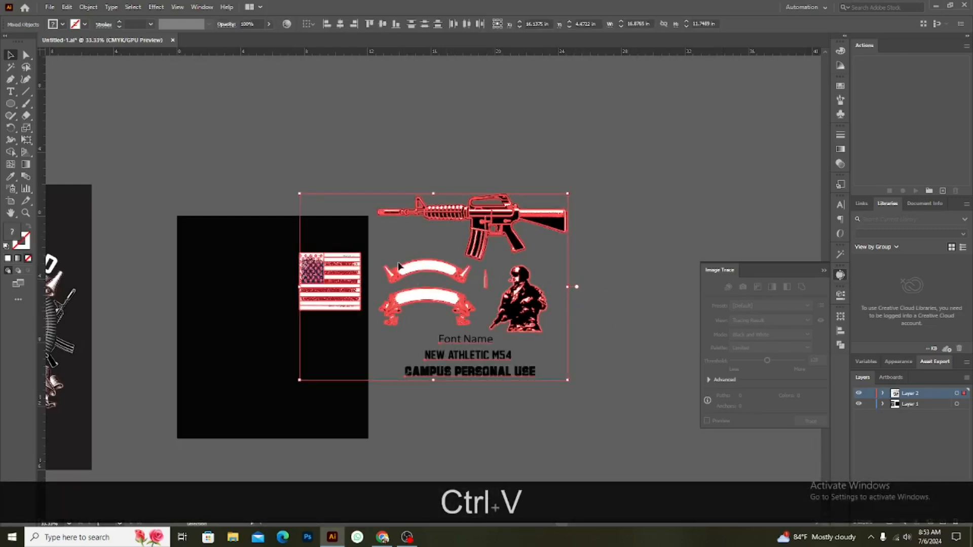
Move the pasted artwork off the black background to the empty area beside it, and lock Layer 1
left_click_drag(430, 268, 512, 265)
left_click(494, 153)
left_click(869, 405)
left_click(403, 412)
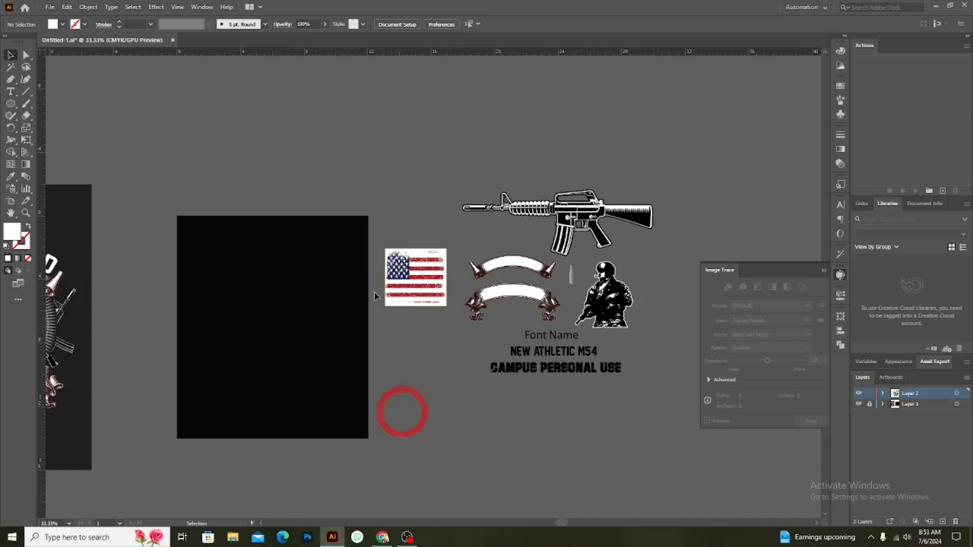
Draw a white circle about 6.05 in wide on the black background
left_click(10, 103)
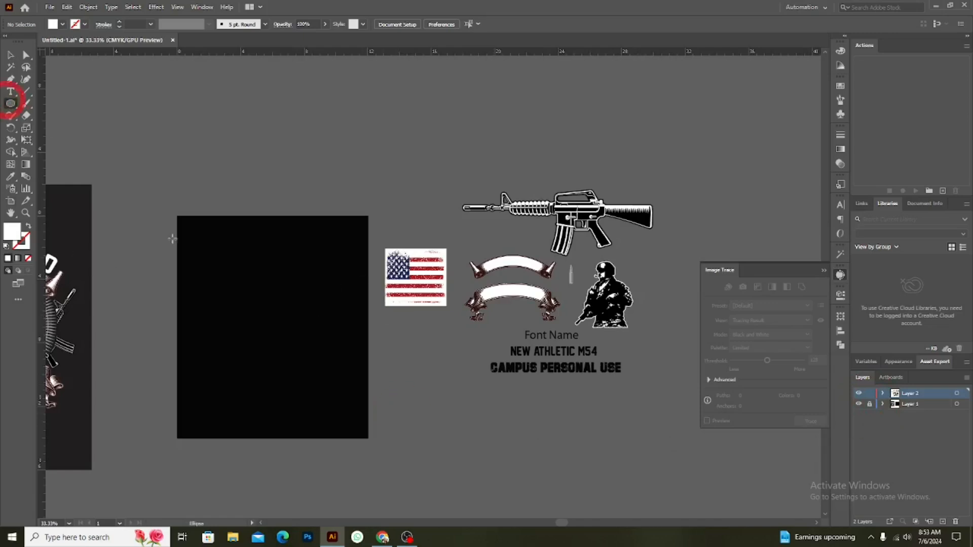
left_click_drag(259, 307, 307, 355)
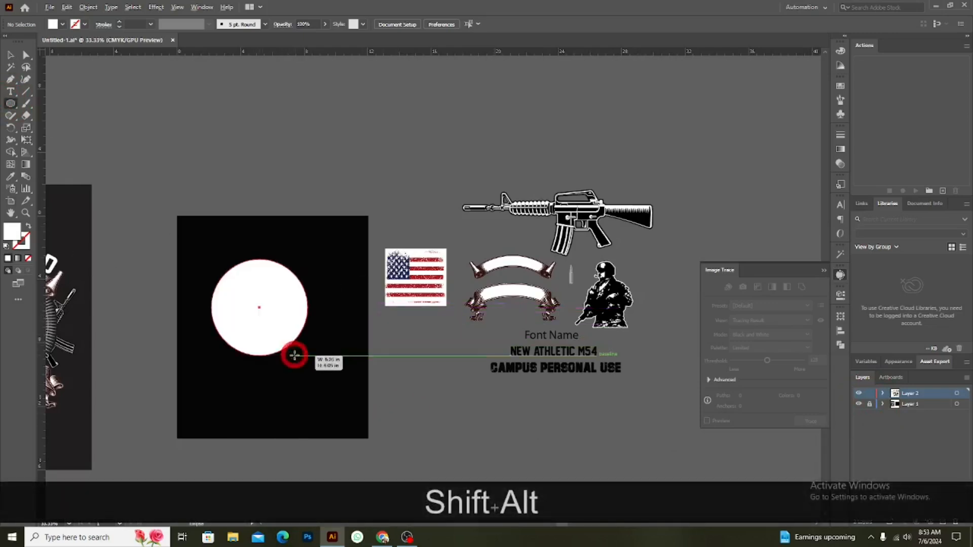
left_click(9, 56)
Place the white circle over the flag, scaled down to about 3.2 in wide and roughly centred inside it
left_click_drag(274, 310, 419, 289)
scroll(470, 286, "up", 2)
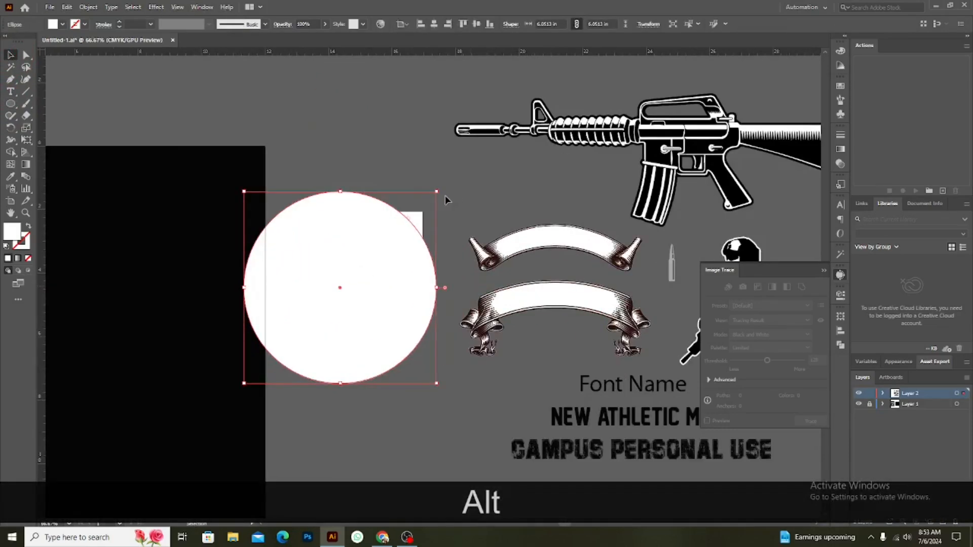
left_click_drag(438, 191, 404, 223)
left_click_drag(358, 297, 378, 284)
left_click_drag(423, 211, 404, 228)
left_click_drag(372, 278, 376, 271)
left_click_drag(408, 317, 412, 321)
left_click(374, 388)
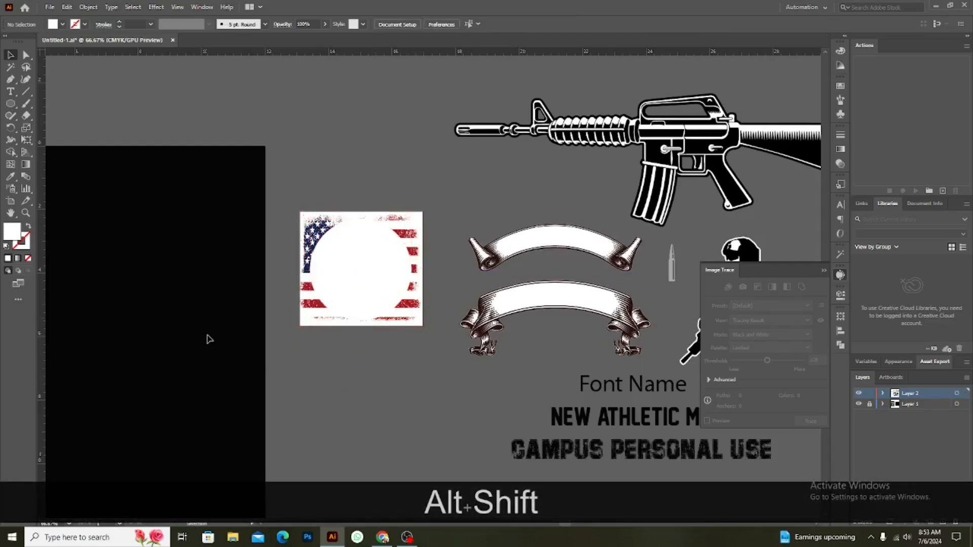
Clip the flag to the round shape by making a clipping mask from the circle and the flag
scroll(339, 369, "up", 1)
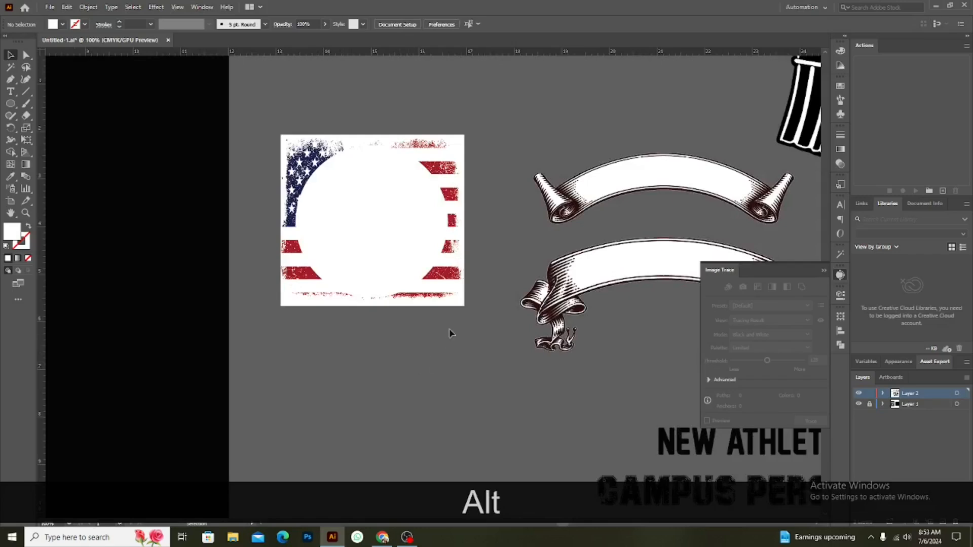
left_click_drag(449, 317, 298, 152)
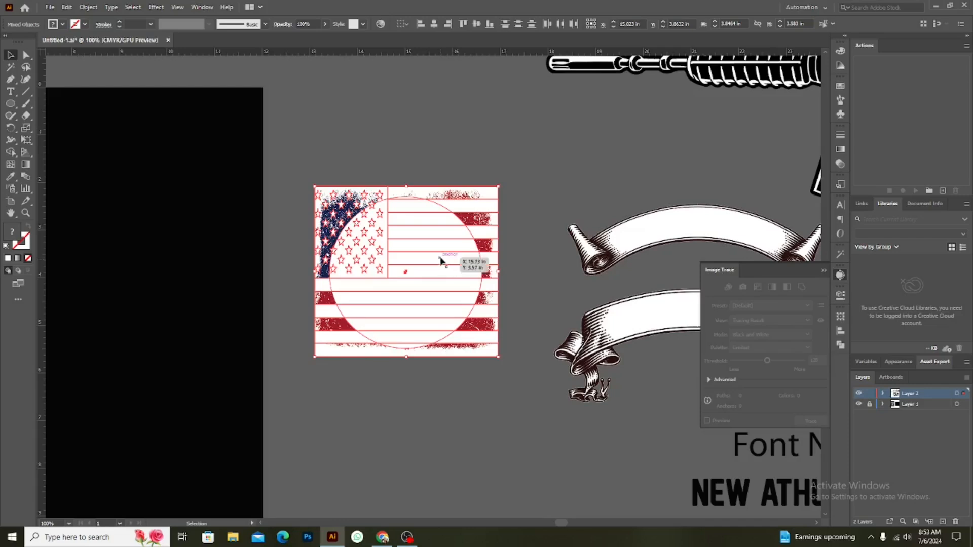
right_click(440, 258)
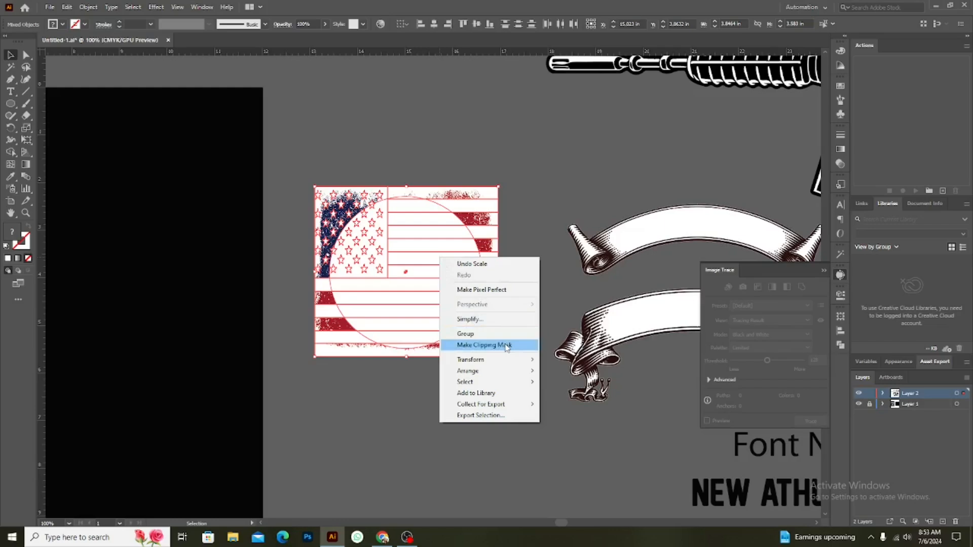
left_click(505, 346)
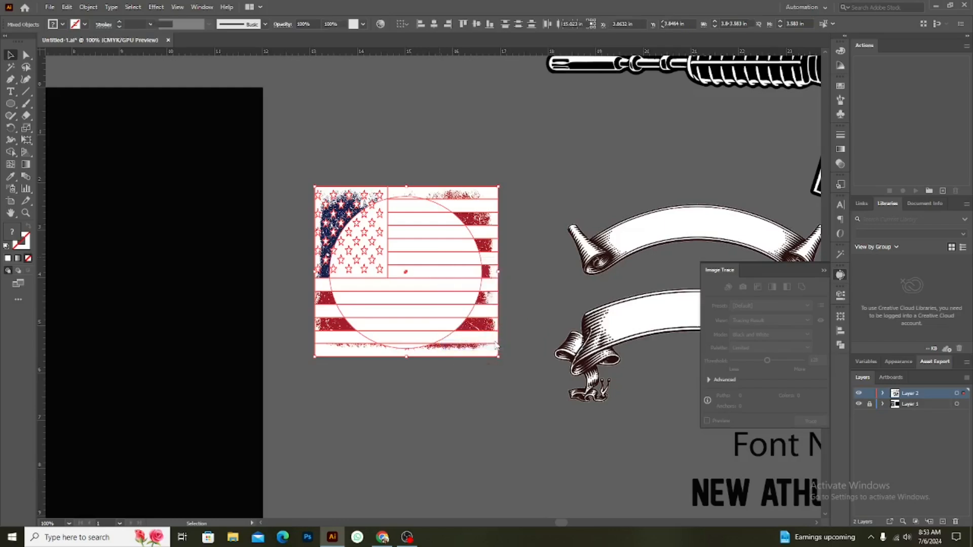
left_click(460, 399)
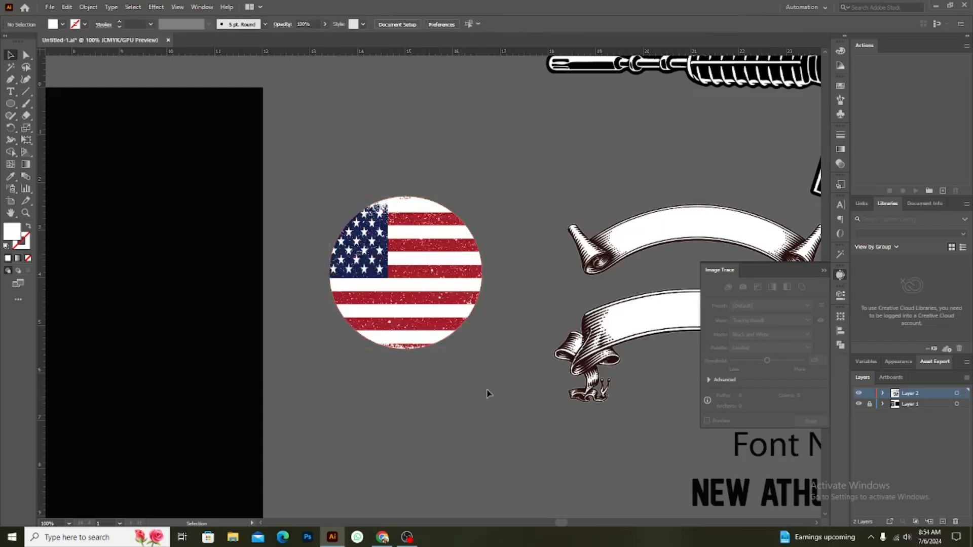
Move the round flag onto the middle of the black background
scroll(488, 390, "down", 2)
key("alt+space")
left_click_drag(449, 408, 553, 283)
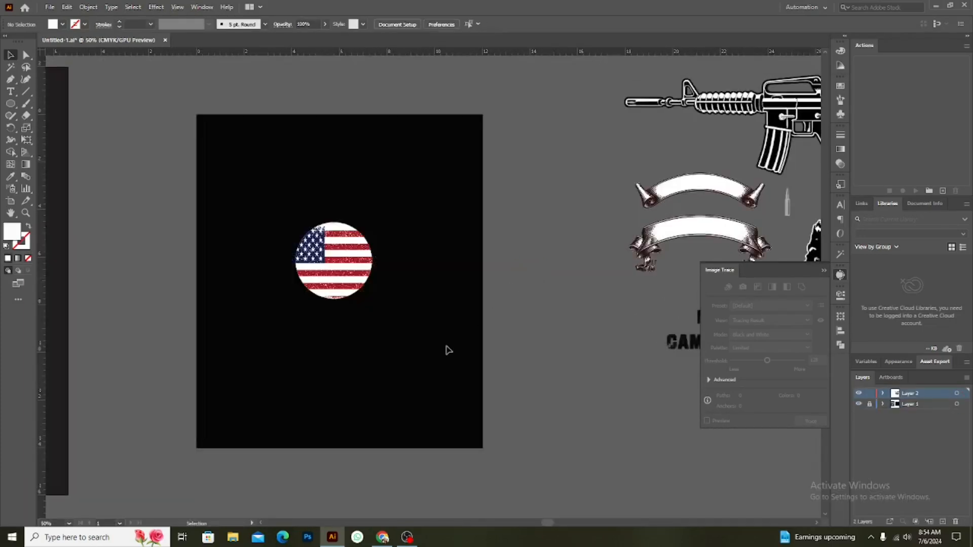
key("alt")
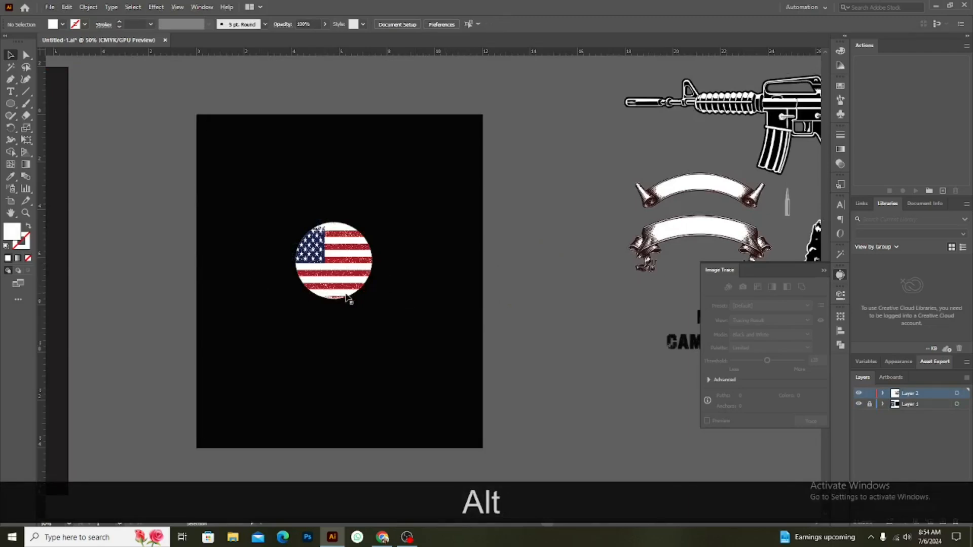
Draw a white circle about 4.3 in wide around the round flag and place it behind the flag
scroll(349, 295, "down", 1)
left_click(13, 104)
key("shift+alt")
left_click_drag(340, 272, 375, 299)
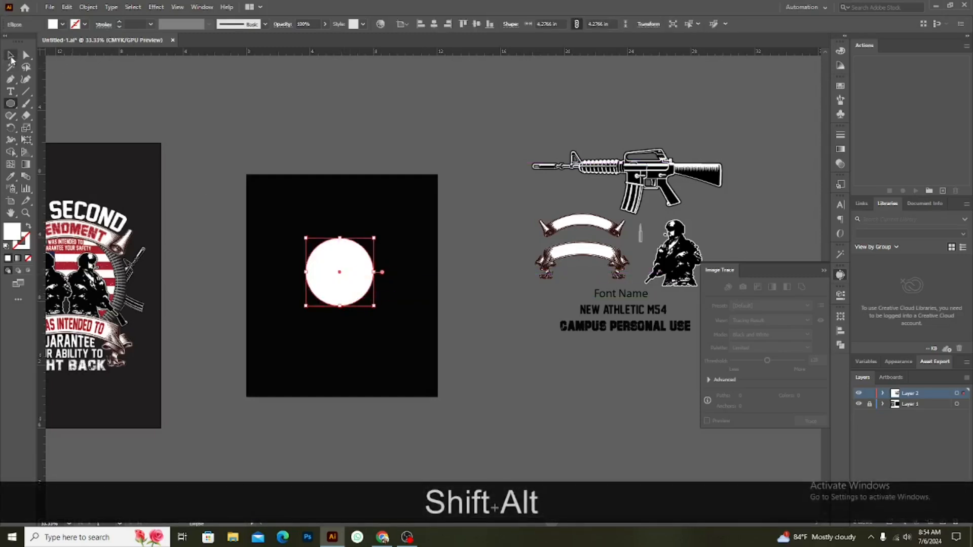
left_click(10, 55)
key("ctrl+x")
left_click(343, 278)
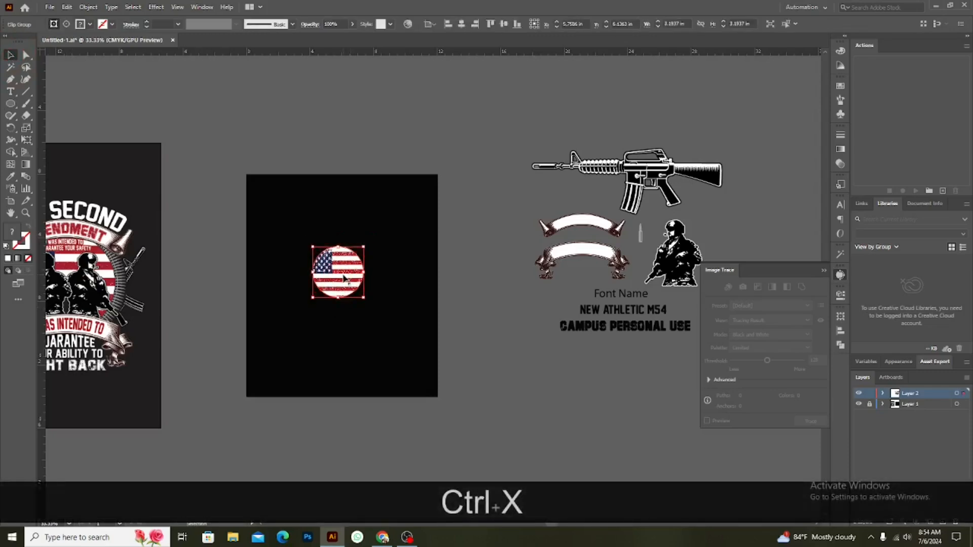
key("ctrl+b")
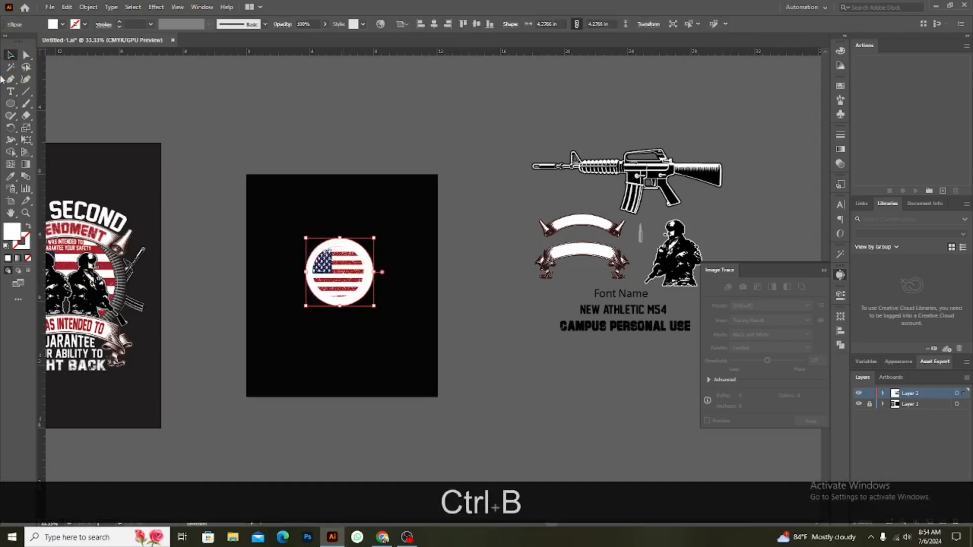
left_click(295, 103)
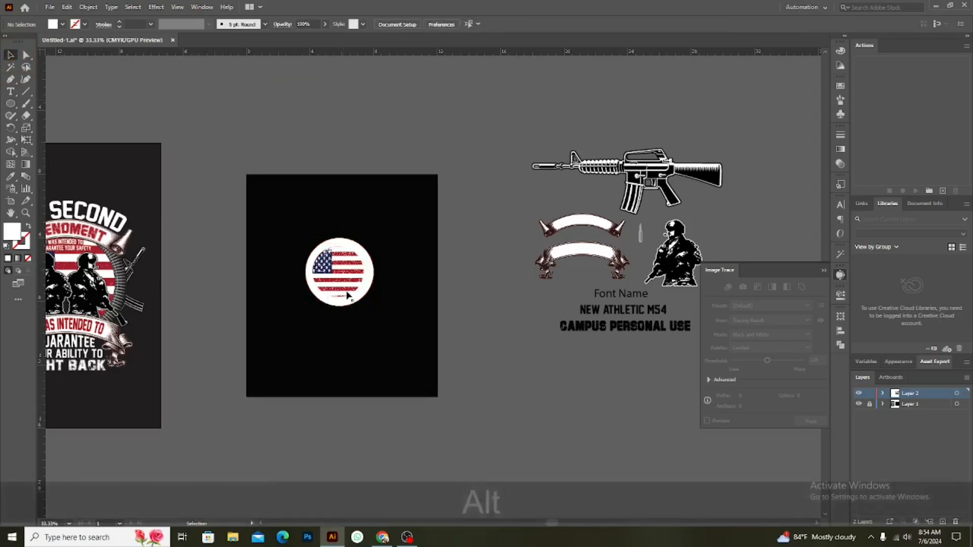
Align the round flag and the white circle behind it on their horizontal and vertical centres
scroll(349, 295, "up", 2)
left_click(340, 236)
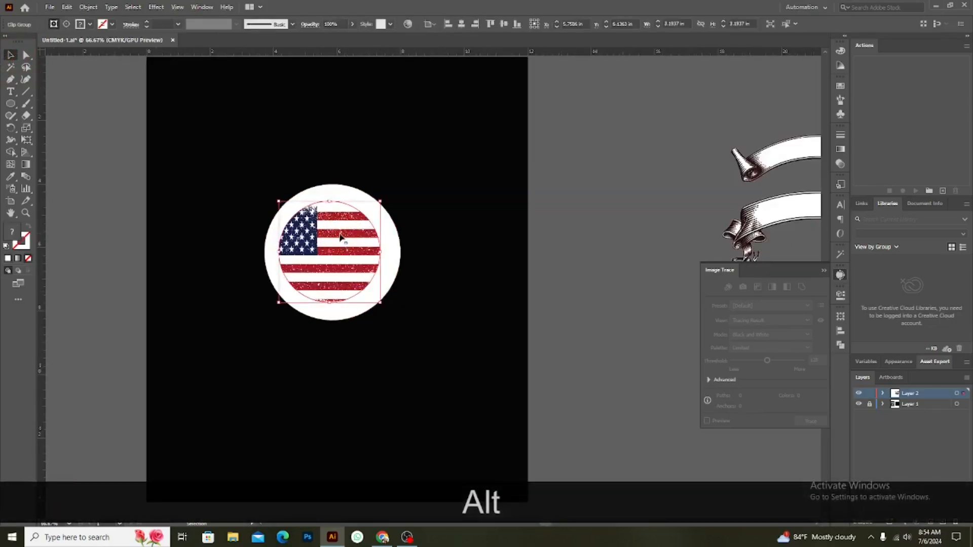
left_click(401, 250, "shift")
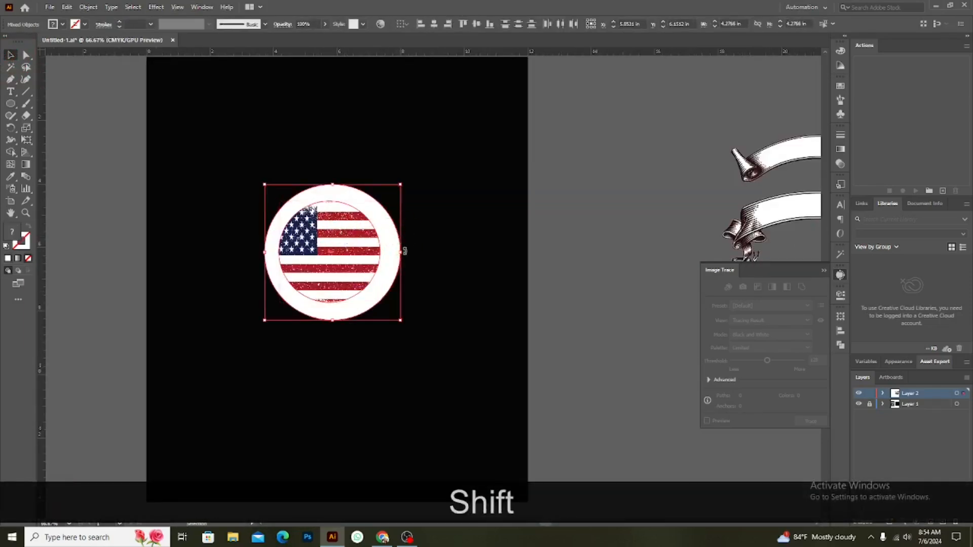
left_click(435, 24)
left_click(477, 24)
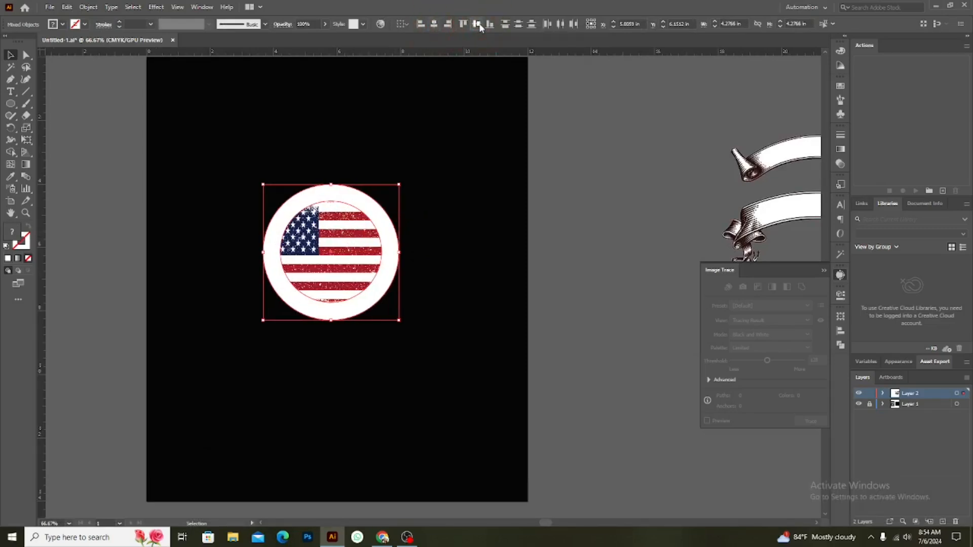
left_click(556, 181)
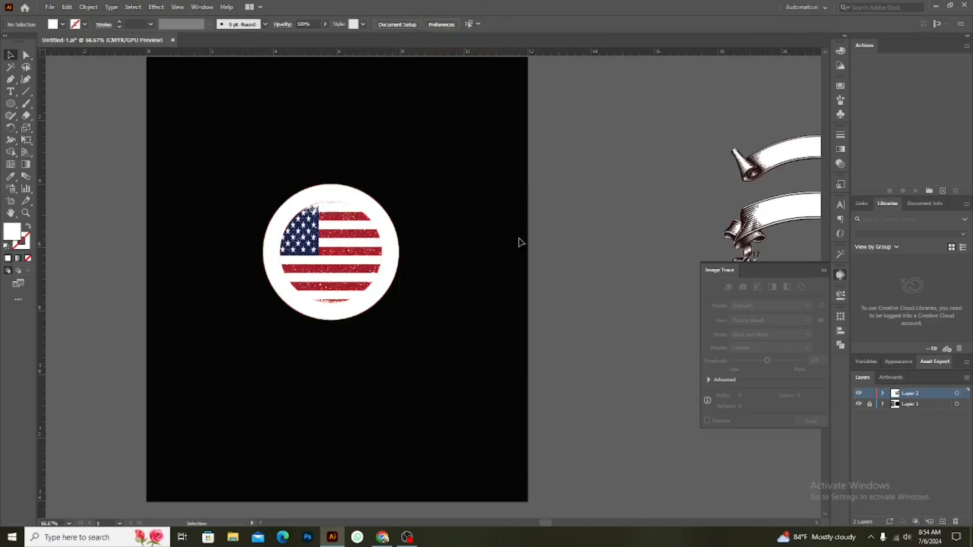
Turn the white circle around the flag into an unfilled ring with a 6 pt white stroke
left_click(366, 311)
key("shift")
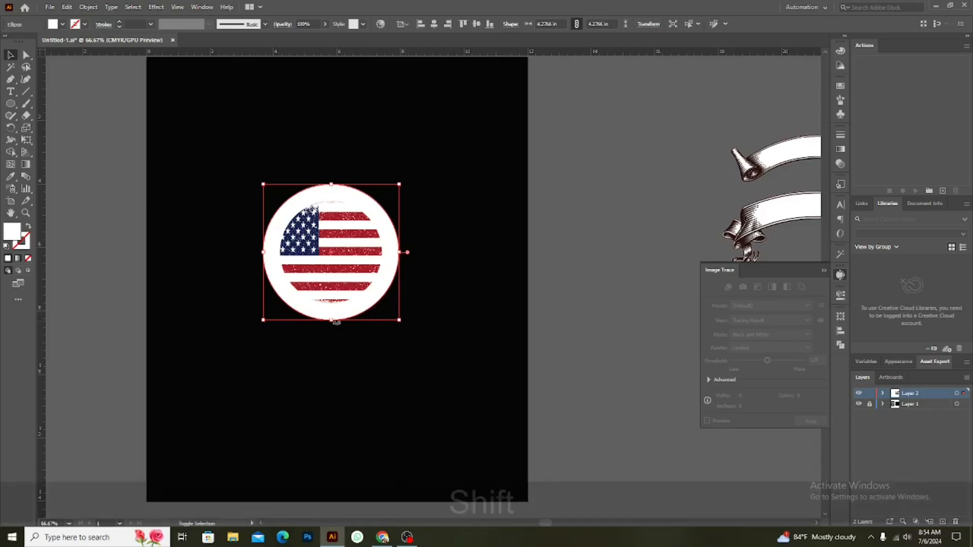
left_click(29, 227)
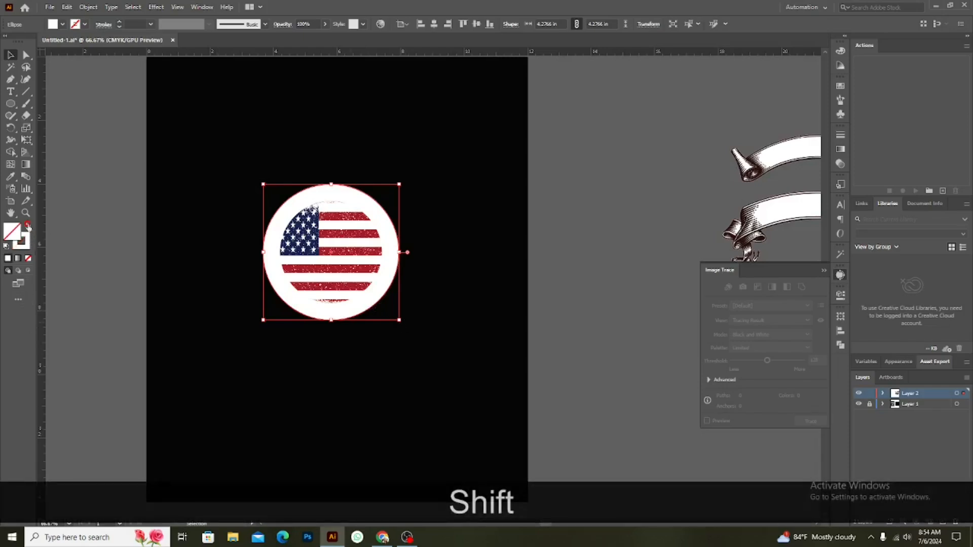
left_click(120, 22)
left_click(119, 23)
left_click(119, 23)
left_click(120, 22)
left_click(120, 22)
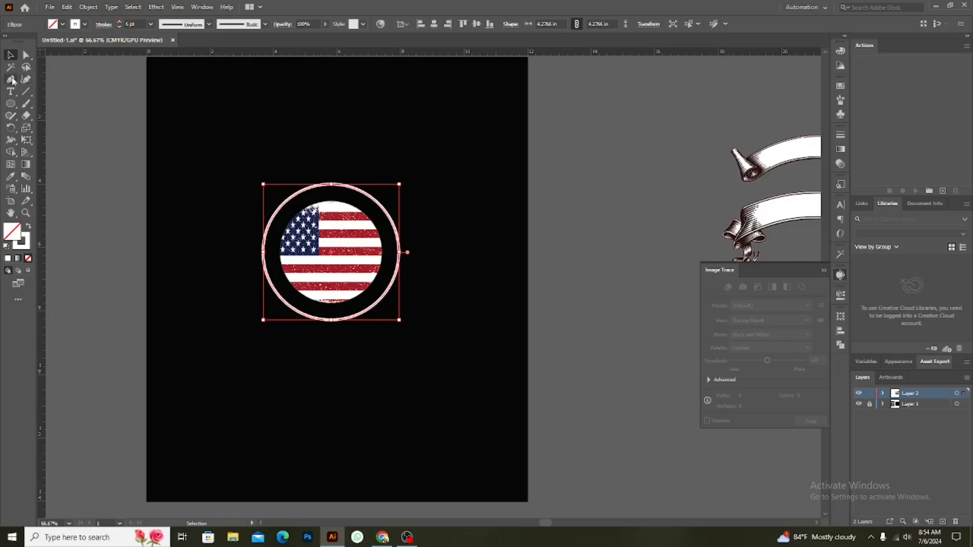
left_click(12, 54)
left_click(492, 224)
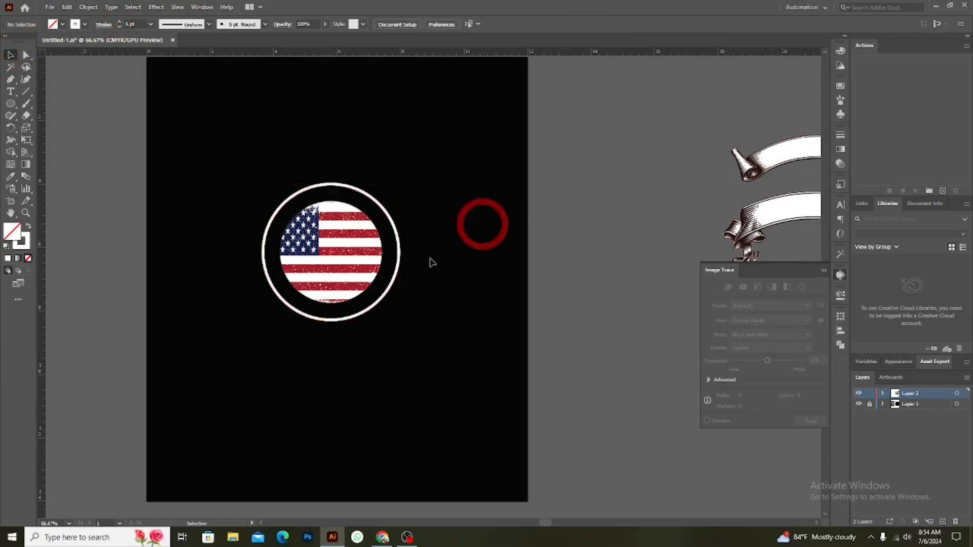
Enlarge the round flag from its centre to about 4 in wide, leaving a thin black gap inside the ring
left_click(331, 263)
mouse_move(384, 306)
left_mouse_down()
mouse_move(396, 325)
mouse_move(386, 312)
left_mouse_up()
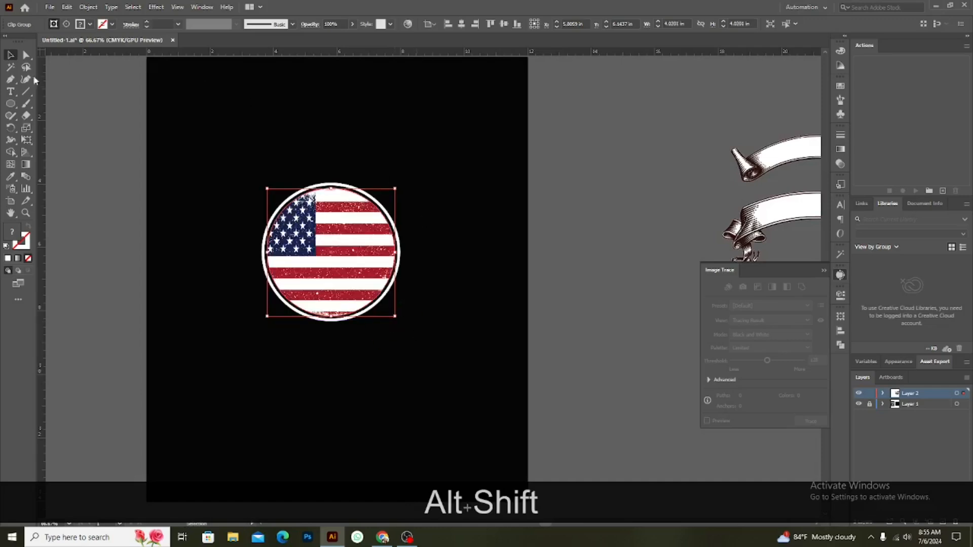
left_click(567, 211)
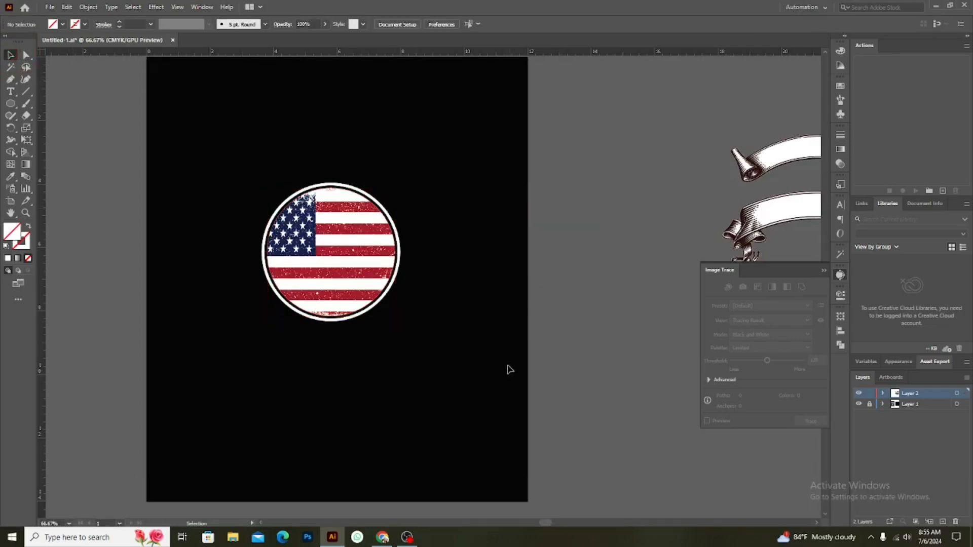
Place a copy of the white ring on the empty canvas beside the artboard, below the bullet
scroll(507, 365, "down", 1)
scroll(506, 364, "down", 1)
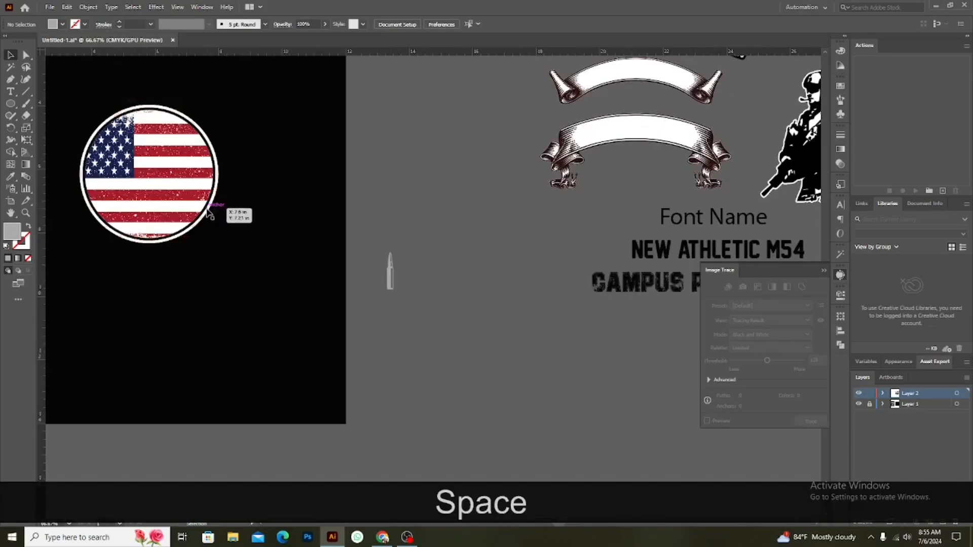
left_click(209, 210)
left_click_drag(210, 214, 493, 401)
left_click(480, 263)
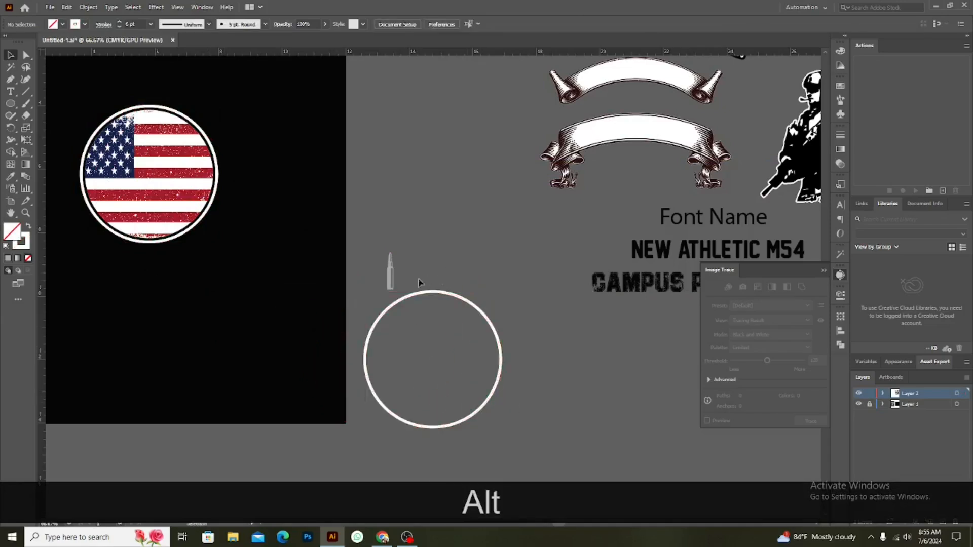
Move the bullet onto the top of the copied ring and scale it down to about 0.68 in tall
left_click_drag(389, 279, 438, 284)
left_click(447, 320)
scroll(447, 318, "up", 2)
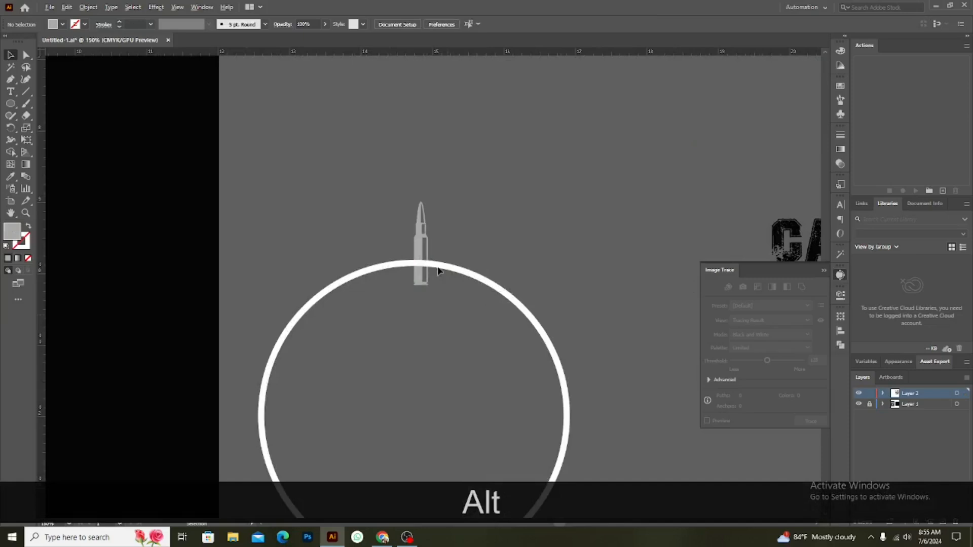
left_click(424, 233)
left_click_drag(428, 202, 424, 209)
left_click(465, 231)
left_click_drag(419, 248, 427, 263)
left_click(479, 329)
scroll(512, 328, "down", 4)
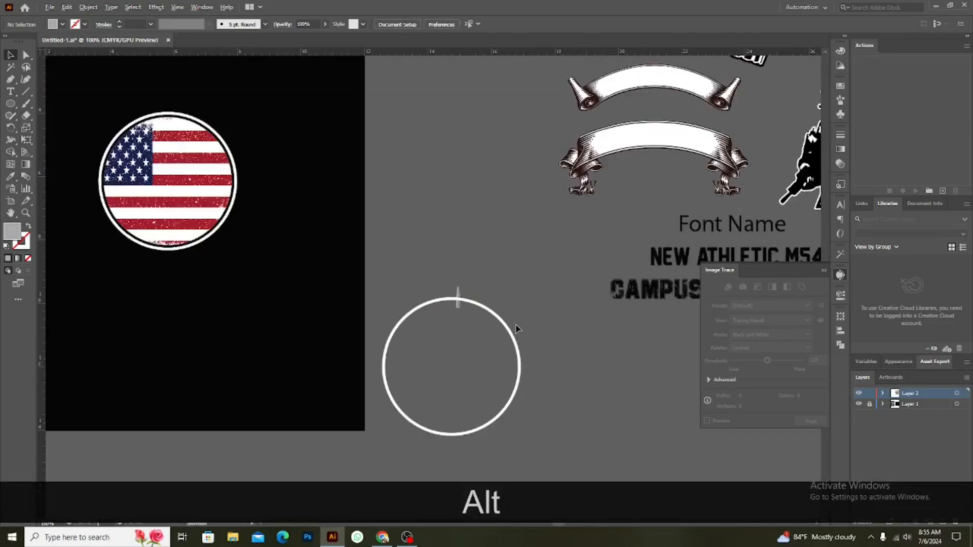
Add a vertical guide through the centre of the copied ring
left_click(513, 339)
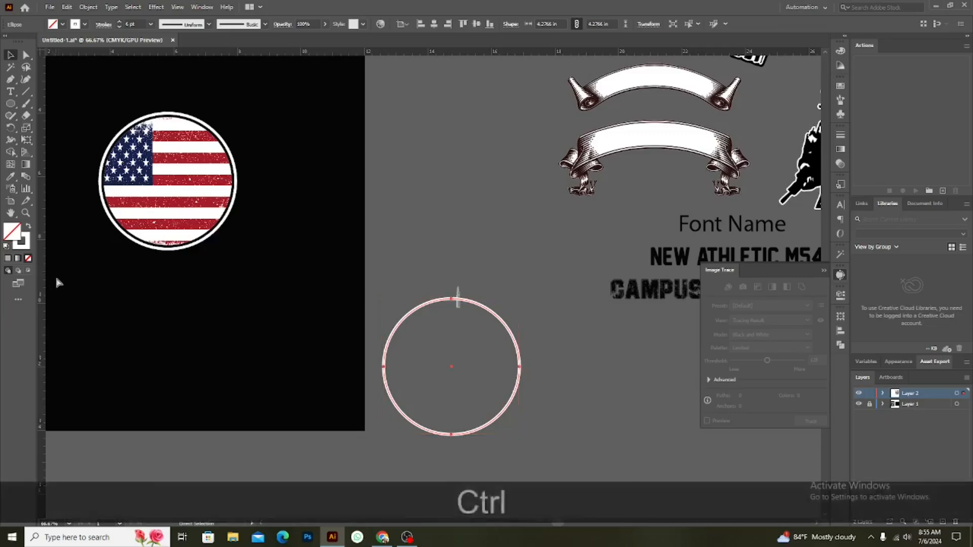
key("ctrl+r")
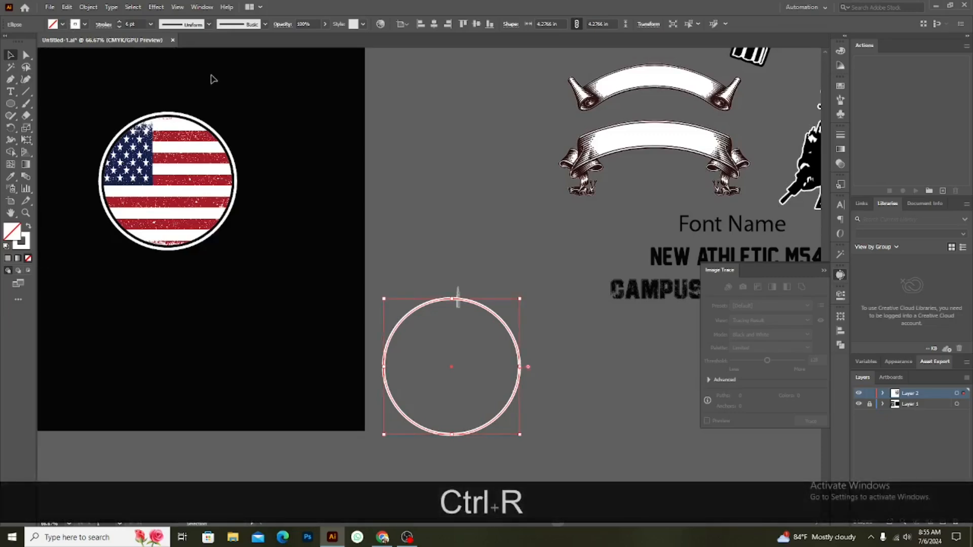
key("ctrl+r")
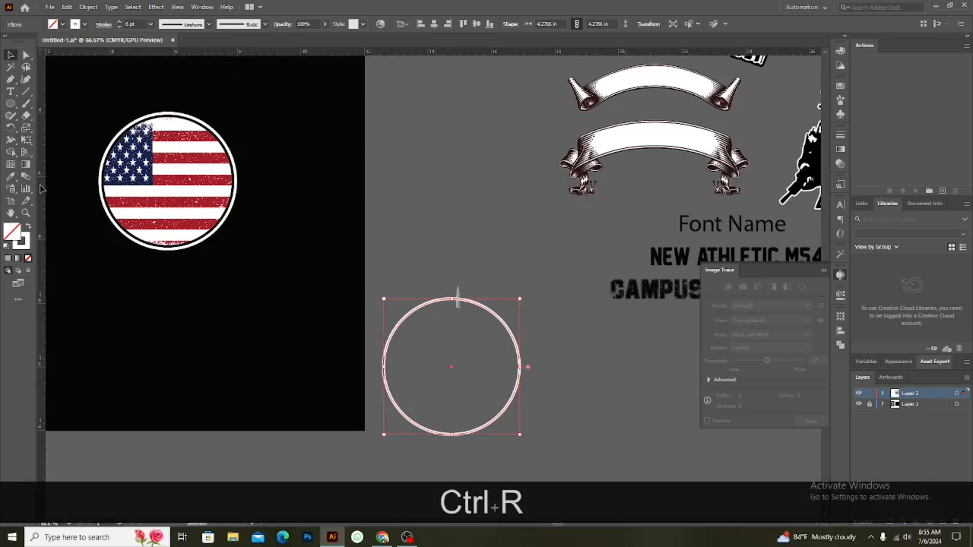
left_click_drag(42, 189, 364, 276)
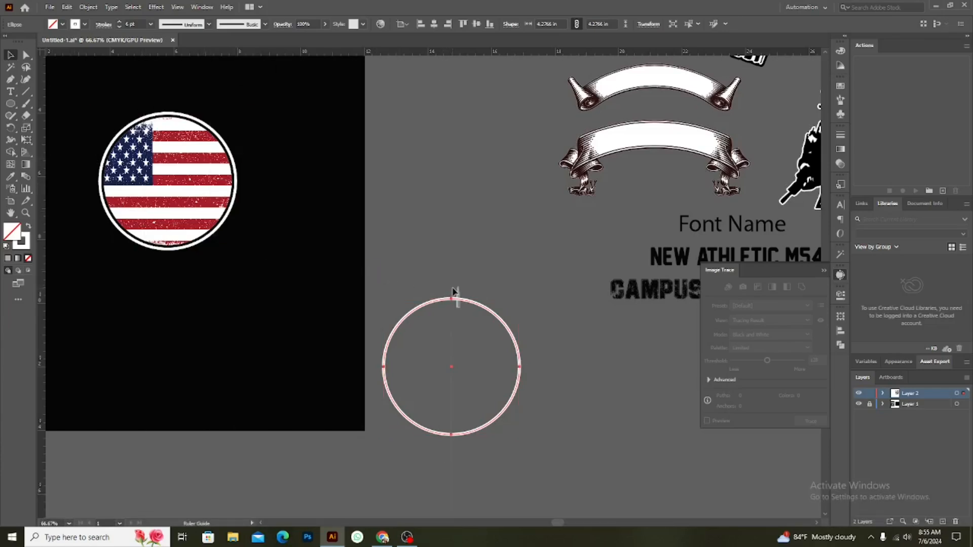
left_click_drag(453, 289, 456, 286)
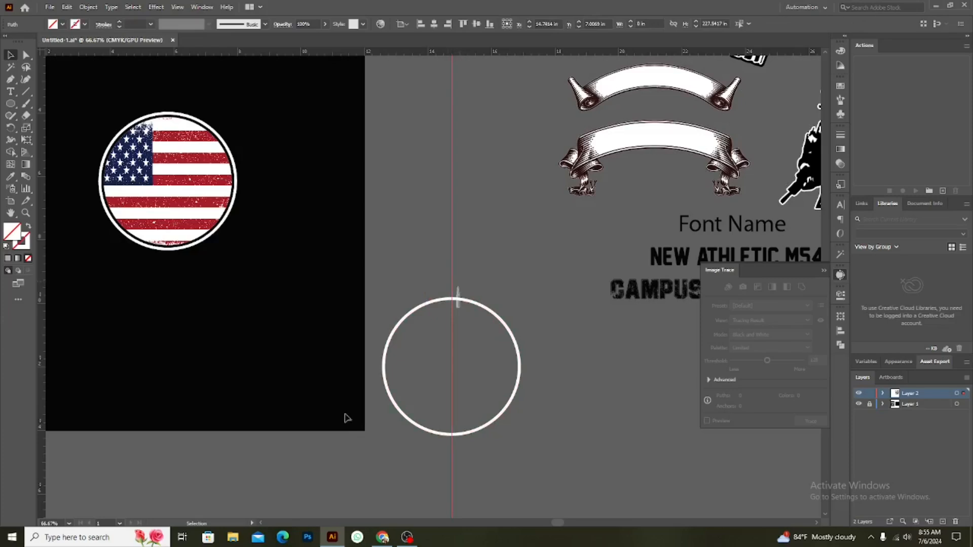
Add a horizontal guide and line it up with the centre of the copied ring
left_click_drag(415, 53, 452, 363)
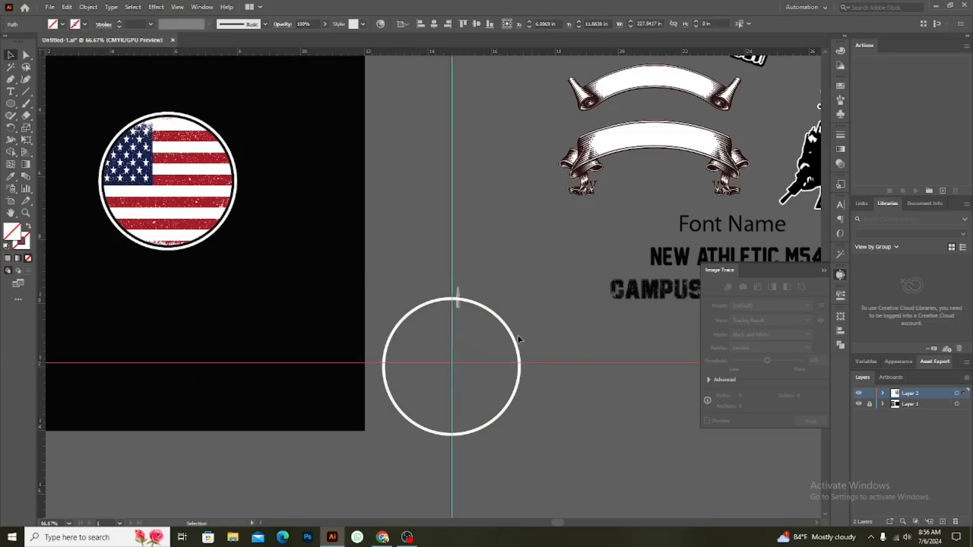
left_click(516, 347)
left_click_drag(541, 363, 540, 367)
left_click(512, 335)
left_click(511, 330)
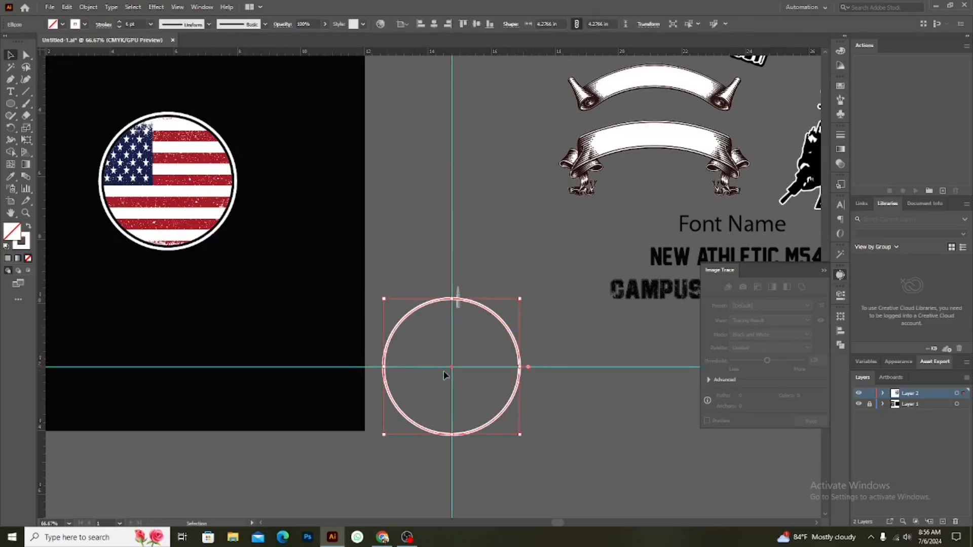
left_click(552, 393)
Centre the bullet on the vertical guide so that it straddles the top of the copied ring
scroll(436, 314, "up", 2)
scroll(436, 315, "up", 1)
left_click_drag(540, 293, 509, 276)
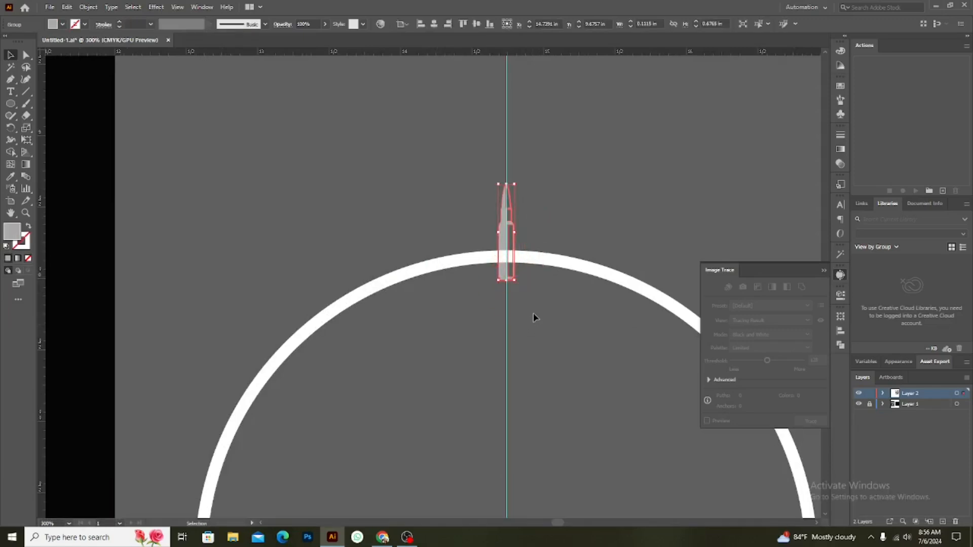
scroll(542, 189, "up", 4)
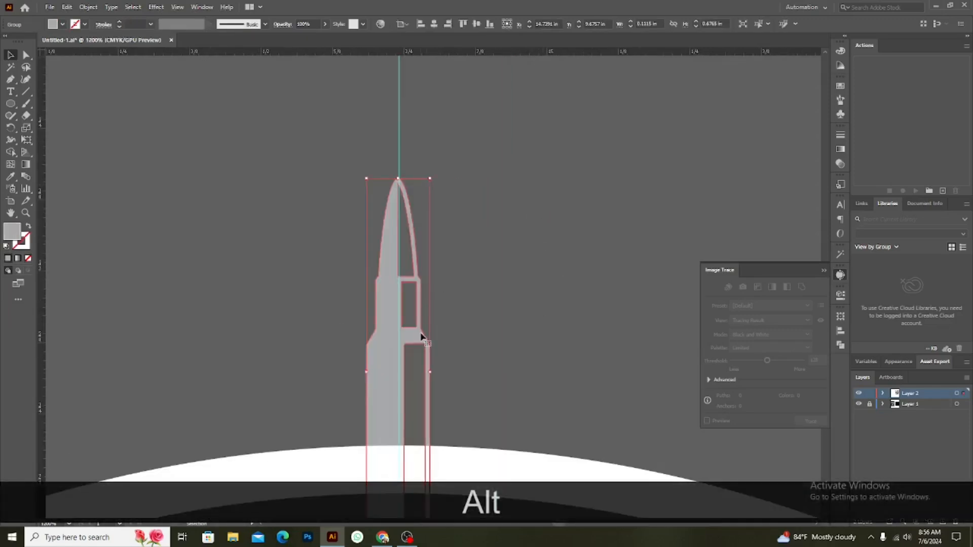
key("Right")
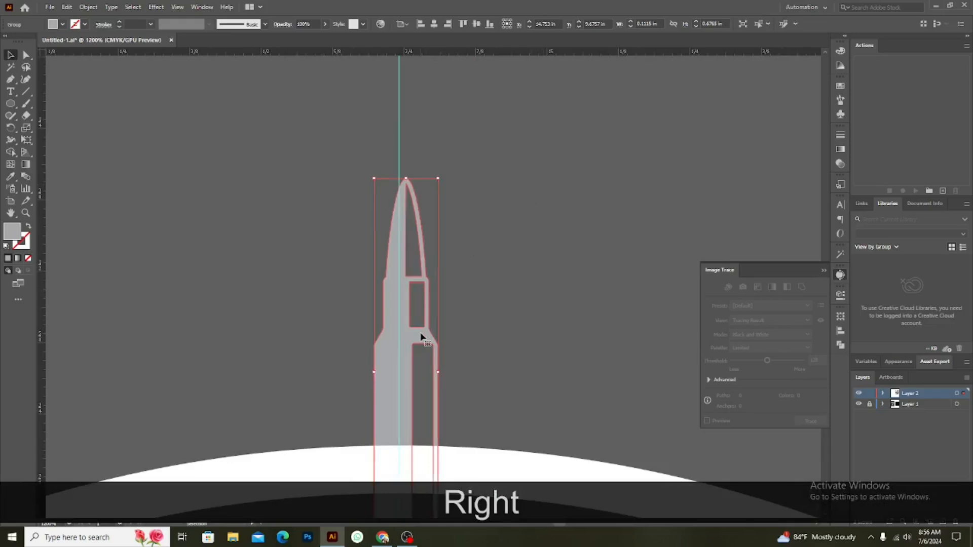
left_click_drag(412, 346, 407, 349)
left_click(508, 341)
Lock the guides crossing at the copied ring's centre
scroll(512, 347, "down", 2)
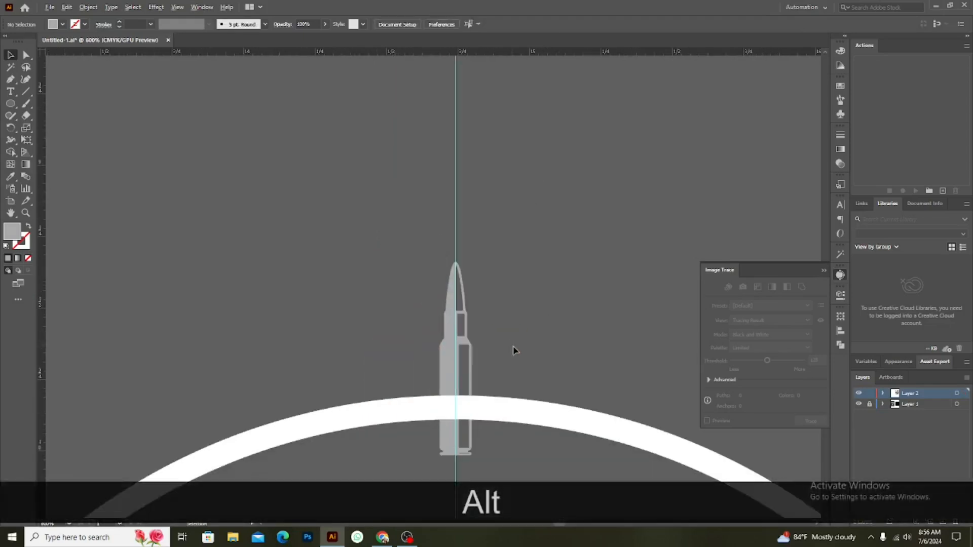
scroll(542, 331, "down", 6)
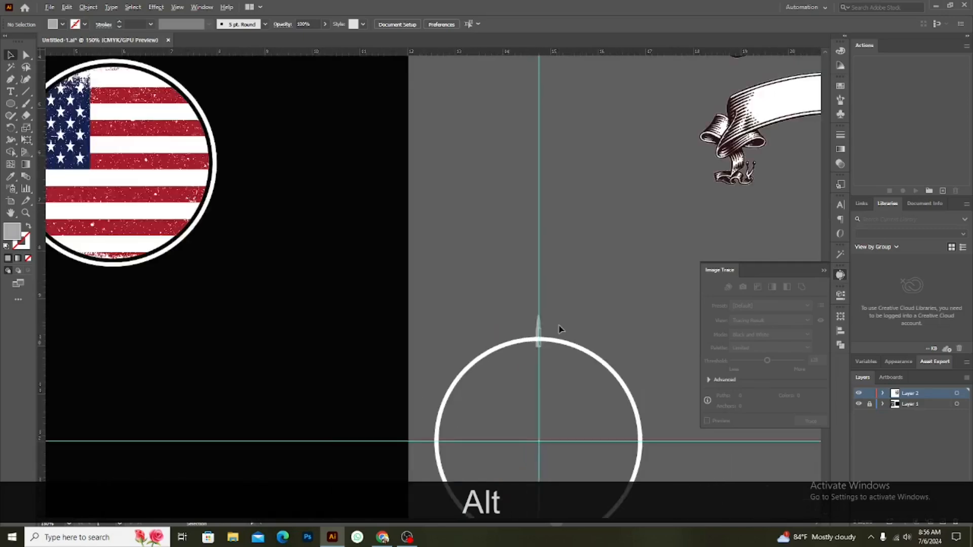
scroll(569, 358, "up", 4)
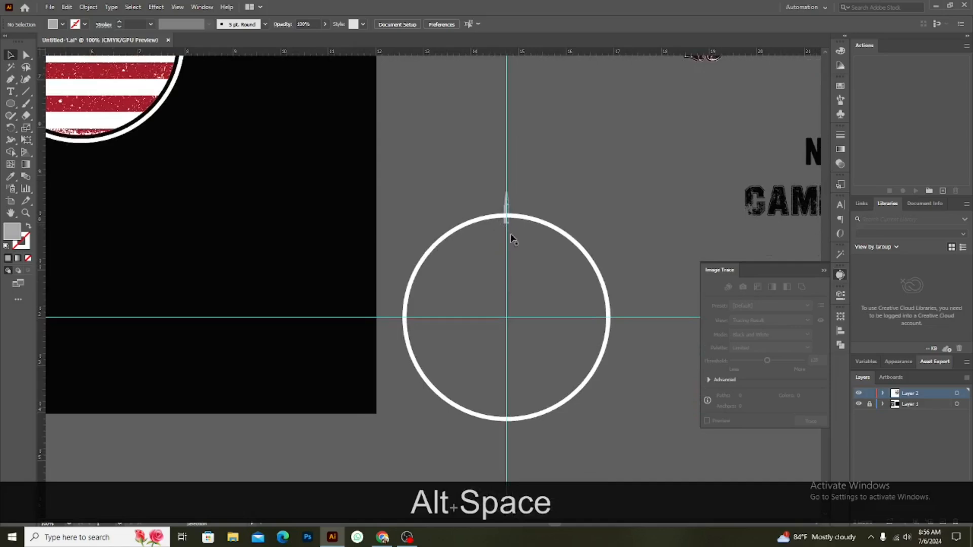
right_click(632, 201)
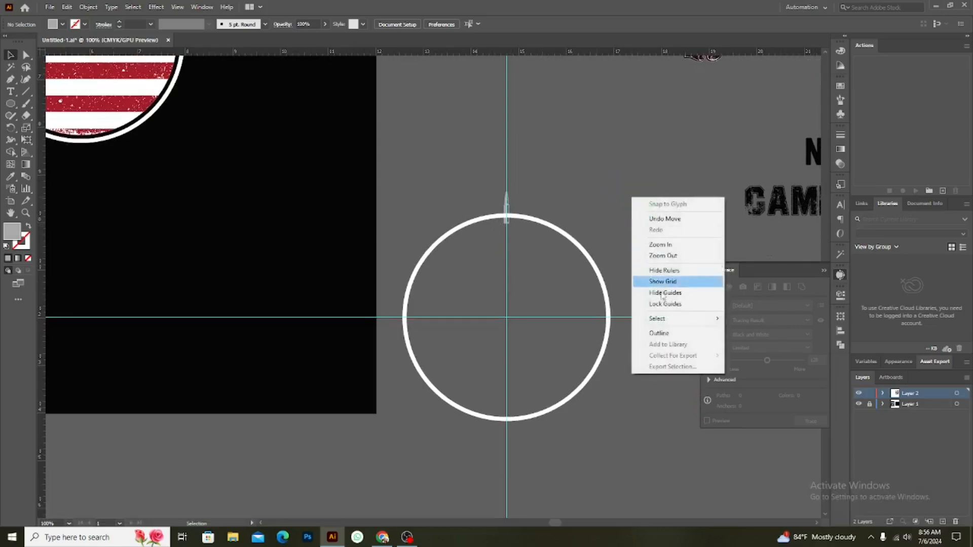
left_click(506, 150)
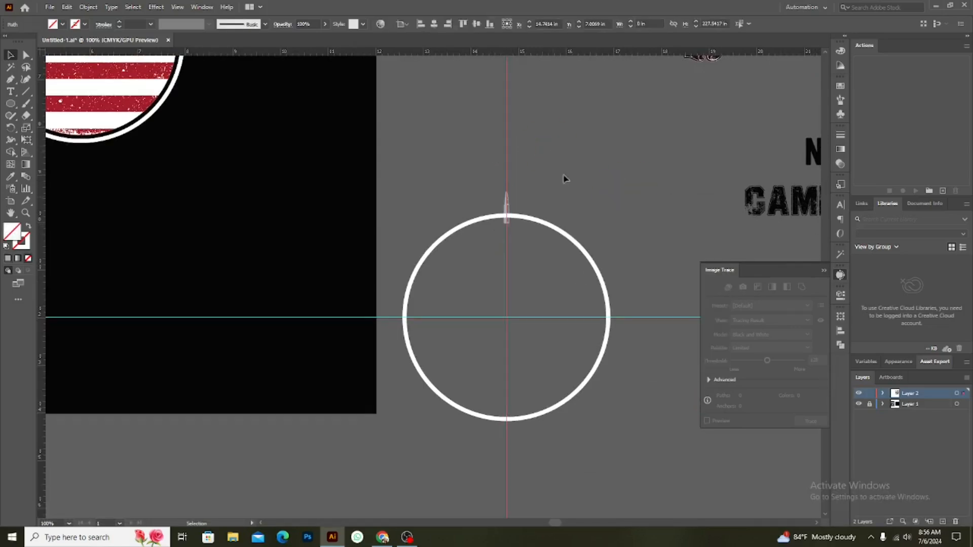
right_click(613, 182)
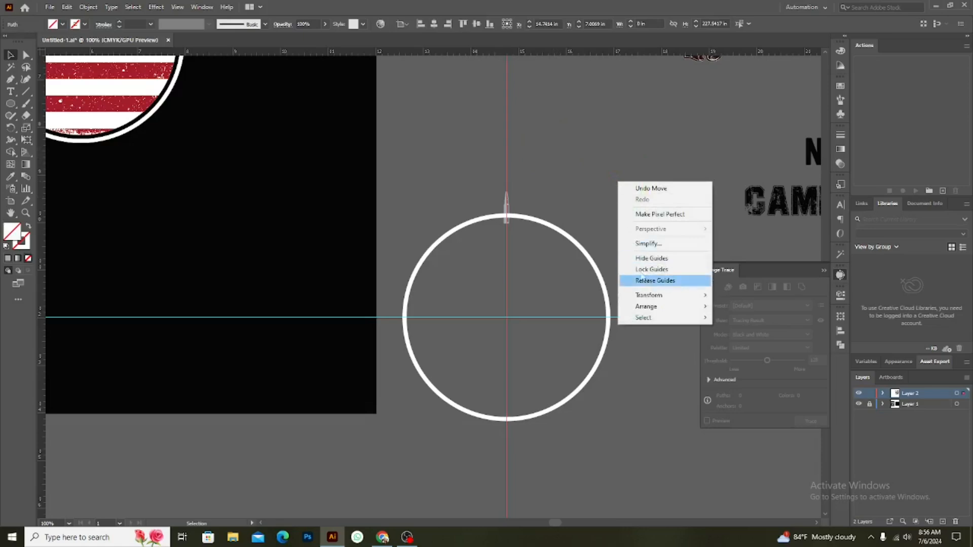
left_click(574, 194)
right_click(618, 206)
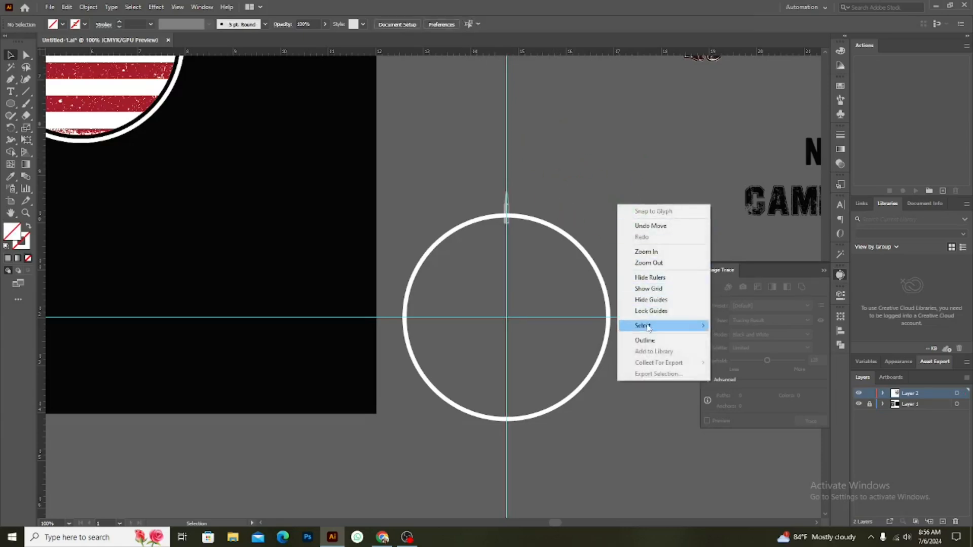
left_click(650, 311)
Make a copy of the bullet rotated 5° about the centre of the copied ring, where the guides cross
left_click(481, 282)
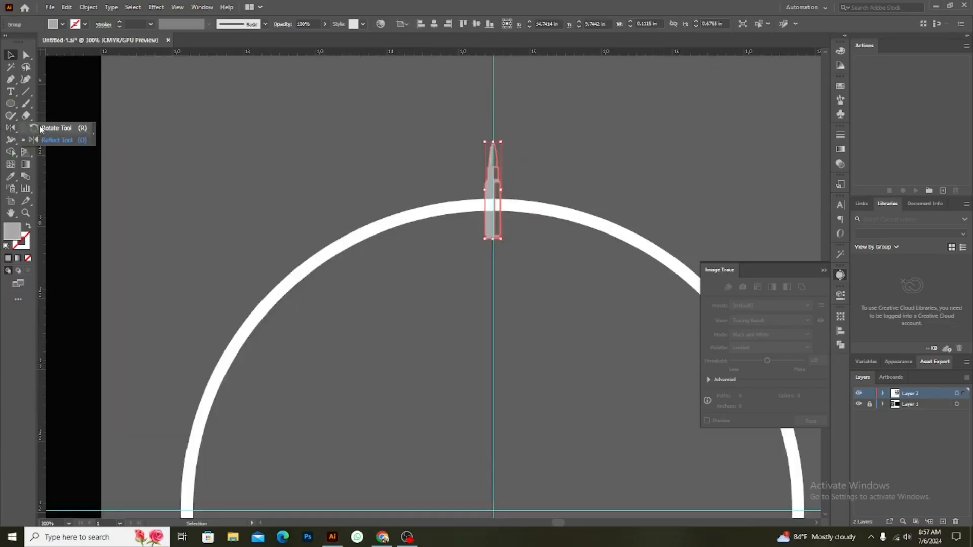
left_click(40, 128)
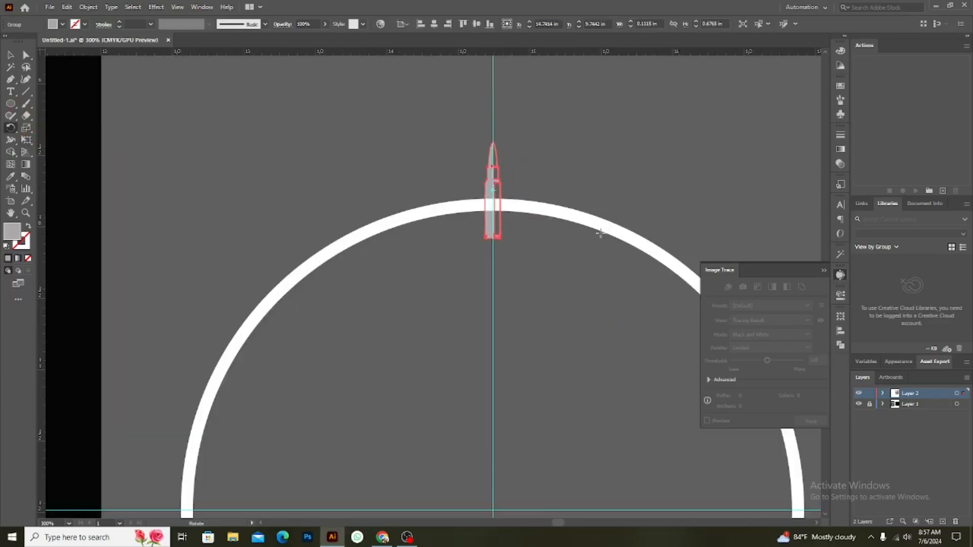
scroll(601, 235, "down", 1)
scroll(600, 235, "down", 2)
scroll(599, 402, "up", 1)
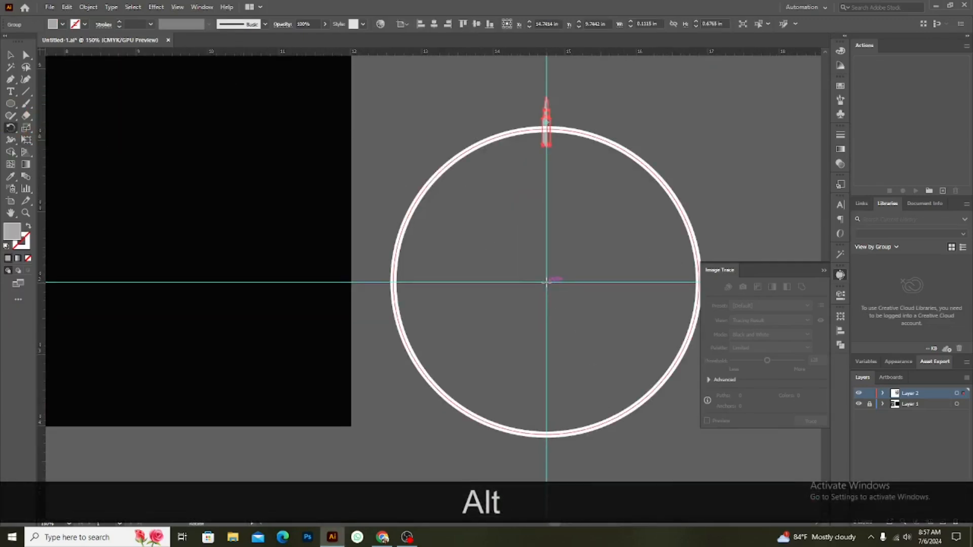
left_click(546, 283, "alt")
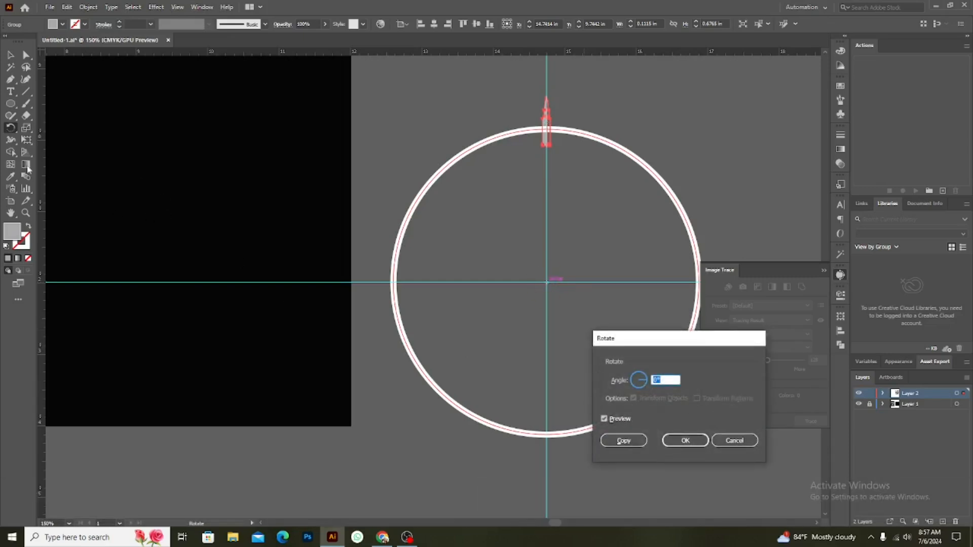
left_click_drag(673, 344, 756, 287)
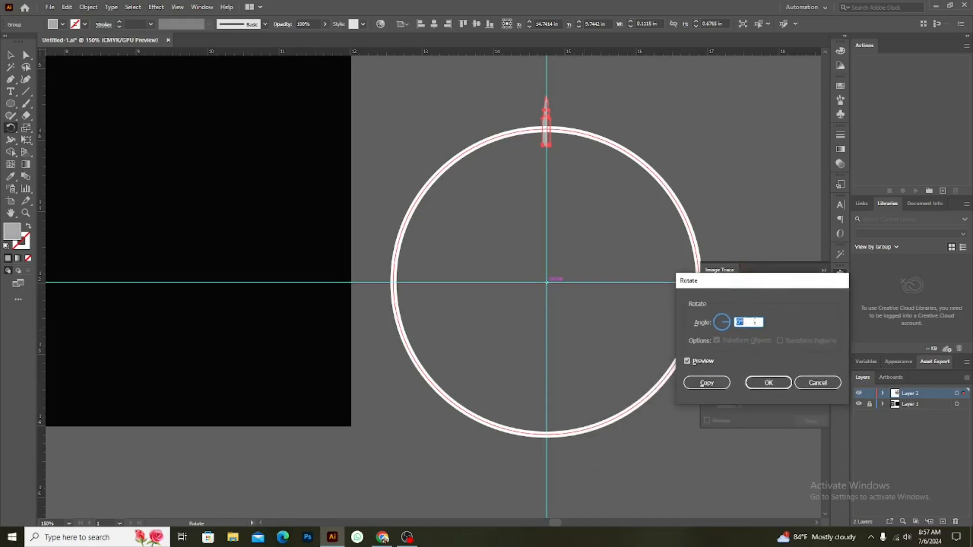
key("Up")
key("Up")
key("Up")
key("Up")
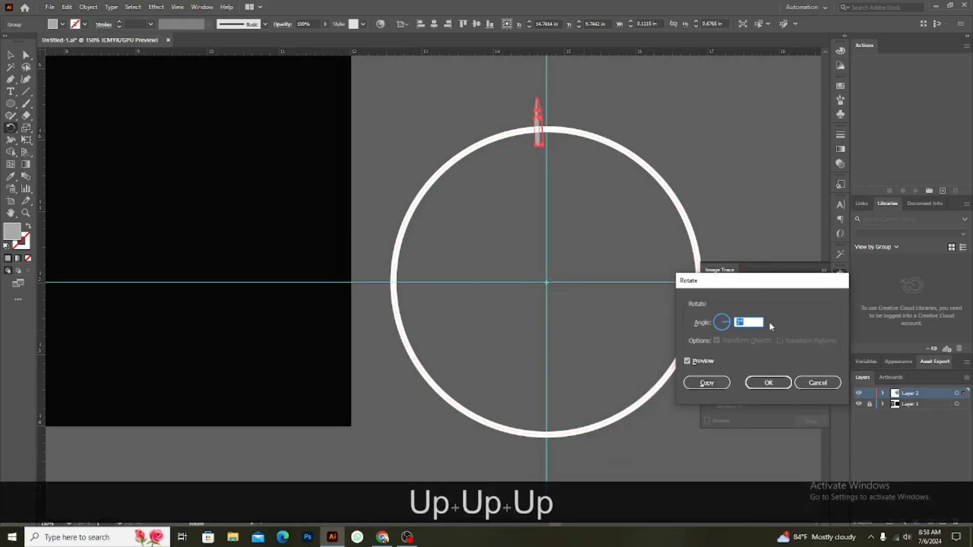
type("5")
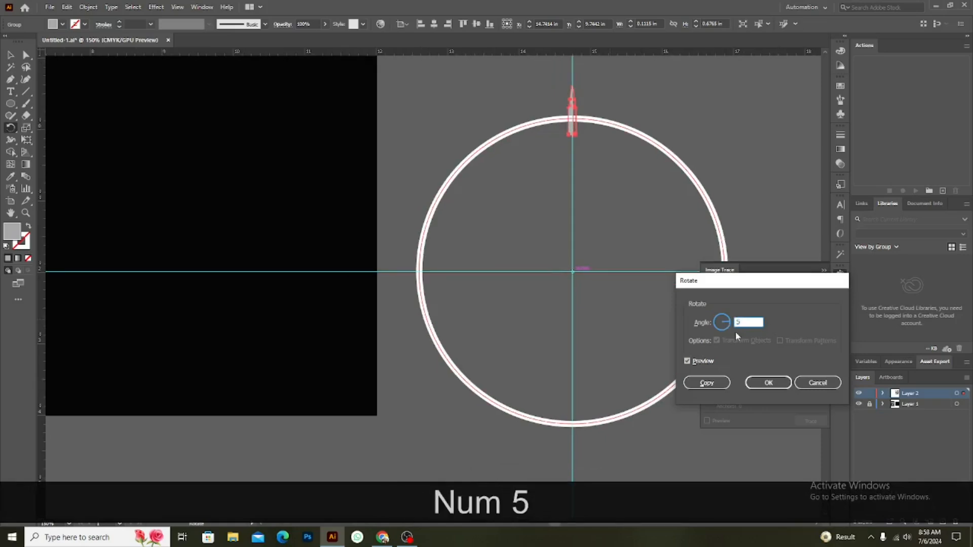
left_click(704, 381)
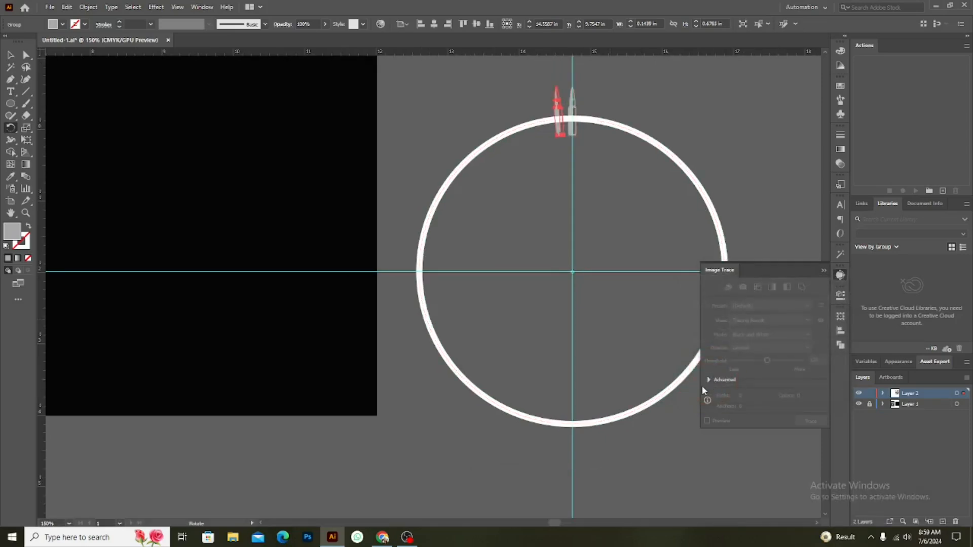
Repeat the rotated bullet copy until bullets fill the whole circumference of the copied ring
key("ctrl+d")
key("ctrl+d")
key("ctrl+d")
key("ctrl+d")
key("ctrl+d")
key("ctrl+d")
key("ctrl+d")
key("ctrl+d")
key("ctrl+d")
key("ctrl+d")
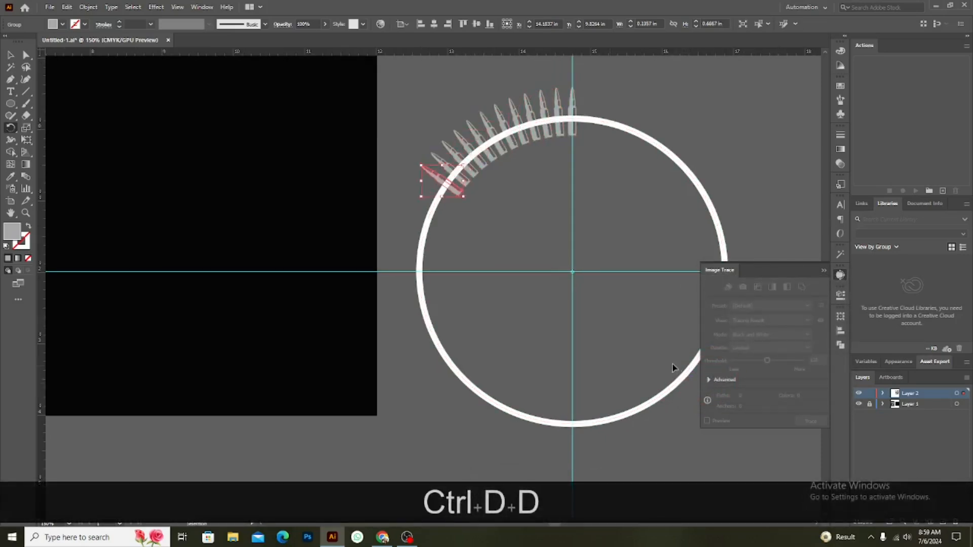
key("ctrl+d")
key("ctrl+d")
key("ctrl+d")
key("ctrl+d")
key("ctrl+d")
key("ctrl+d")
key("ctrl+d")
key("ctrl+d")
key("ctrl+d")
key("ctrl+d")
key("ctrl+d")
key("ctrl+d")
key("ctrl+d")
key("ctrl+d")
key("ctrl+d")
key("ctrl+d")
key("ctrl+d")
key("ctrl+d")
key("ctrl+d")
key("ctrl+d")
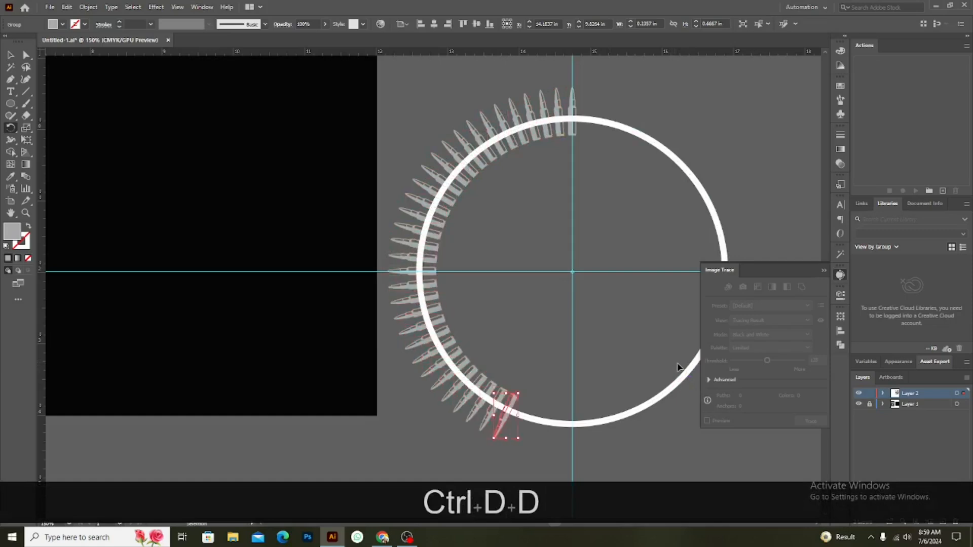
key("ctrl+d")
key("ctrl+d")
key("ctrl+d")
key("ctrl+d")
key("ctrl+d")
key("ctrl+d")
key("ctrl+d")
key("ctrl+d")
key("ctrl+d")
key("ctrl+d")
key("ctrl+d")
key("ctrl+d")
key("ctrl+d")
key("ctrl+d")
key("ctrl+d")
key("ctrl+d")
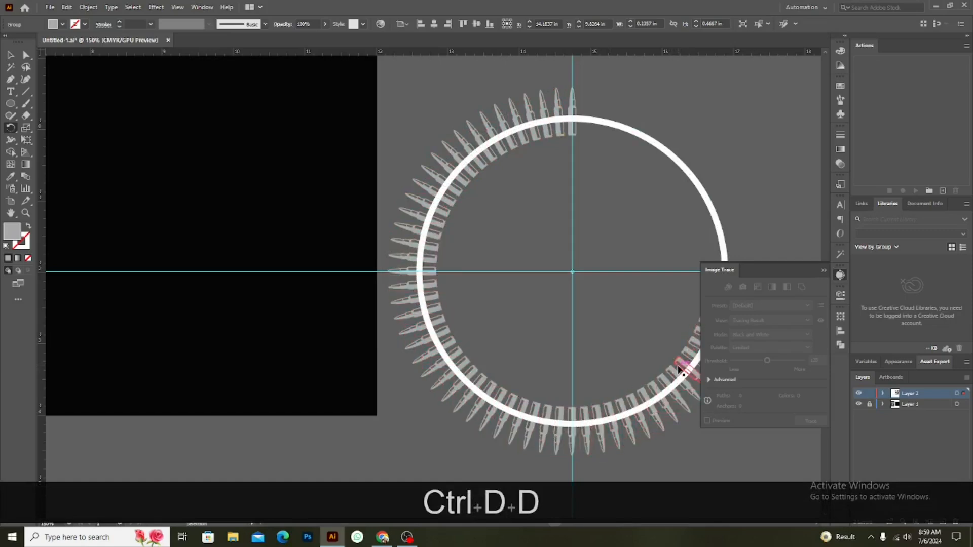
key("ctrl+d")
key("ctrl+d")
key("ctrl+d")
key("ctrl+d")
key("ctrl+d")
key("ctrl+d")
key("ctrl+d")
key("ctrl+d")
key("ctrl+d")
key("ctrl+d")
key("ctrl+d")
key("ctrl+d")
key("ctrl+d")
key("ctrl+d")
key("ctrl+d")
key("ctrl+d")
key("ctrl+d")
key("ctrl+d")
key("ctrl+d")
key("ctrl+d")
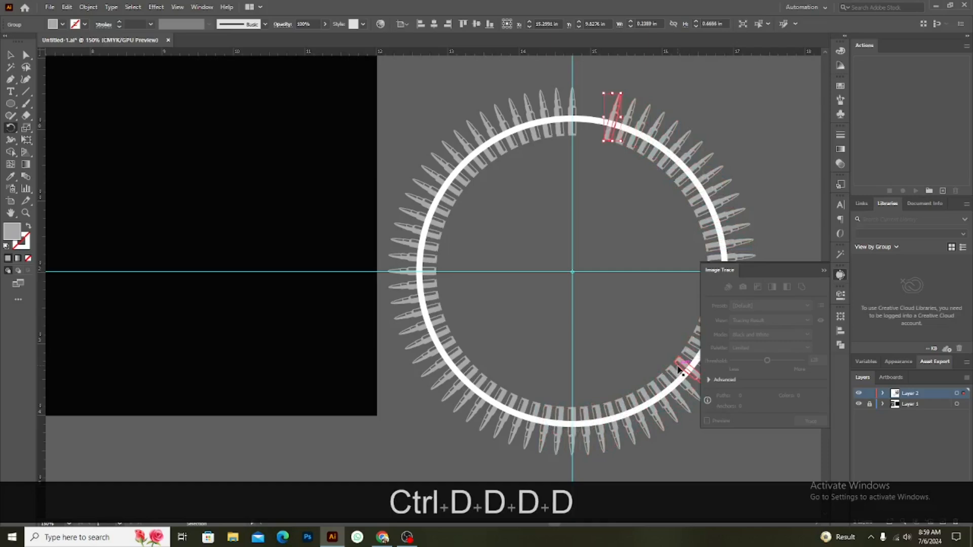
key("ctrl+d")
key("ctrl+d")
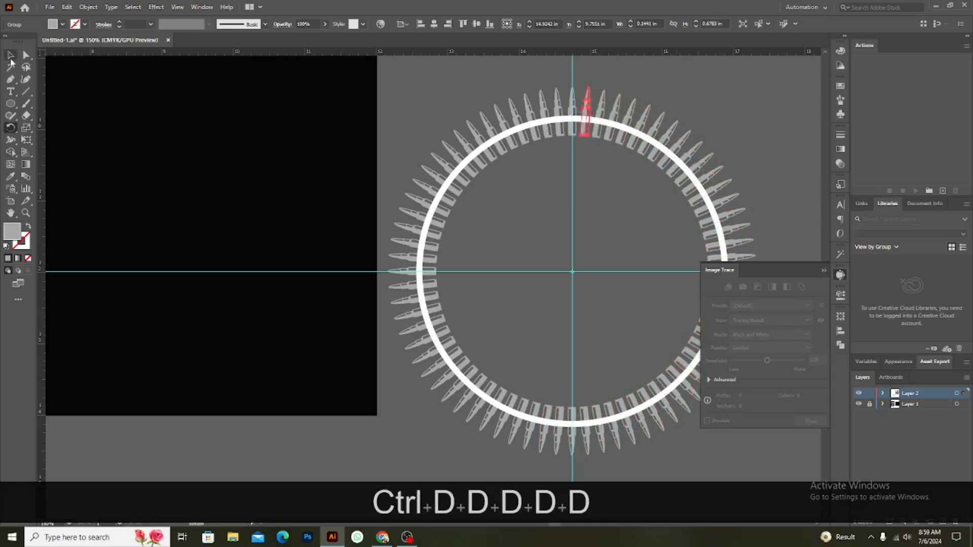
left_click(730, 156)
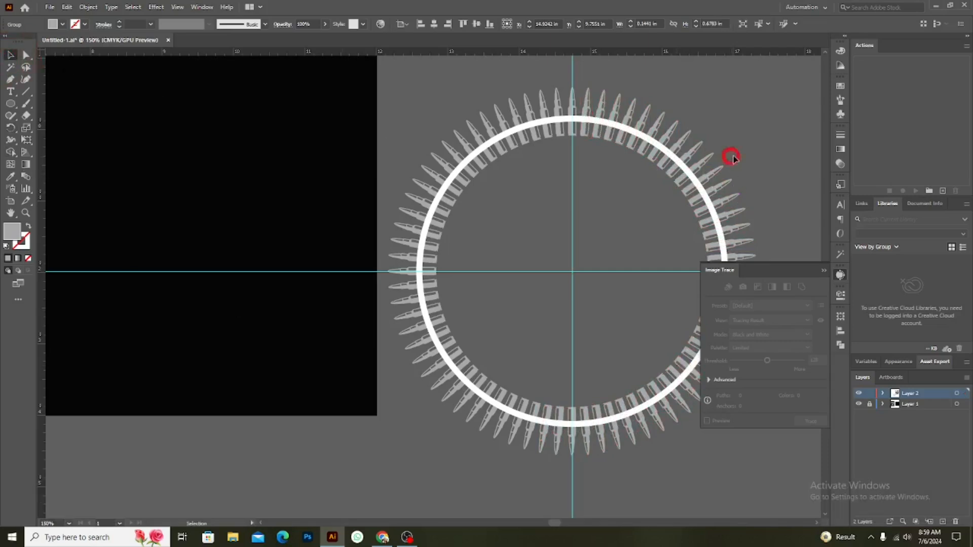
Delete the white copied ring beneath the circle of bullets
scroll(743, 154, "down", 5)
left_click_drag(730, 208, 606, 388)
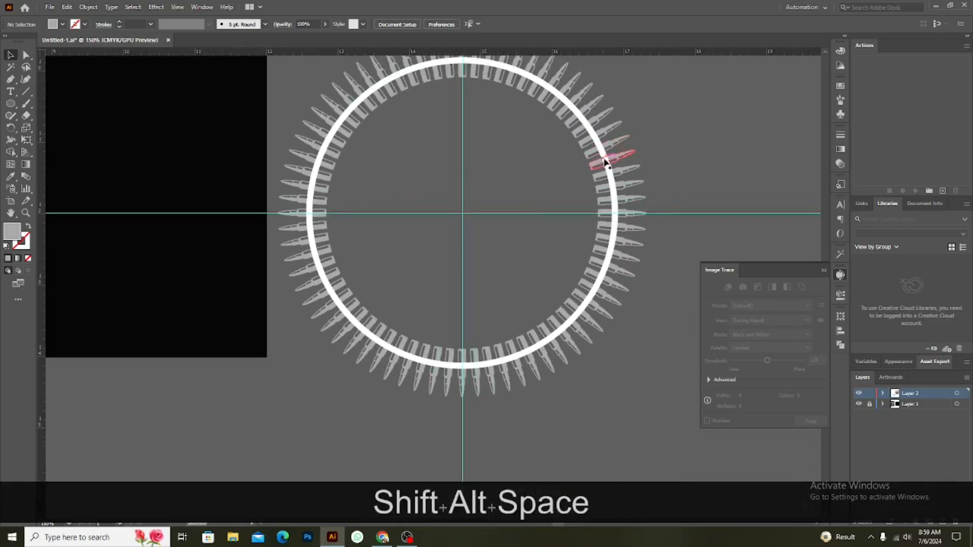
left_click(612, 179)
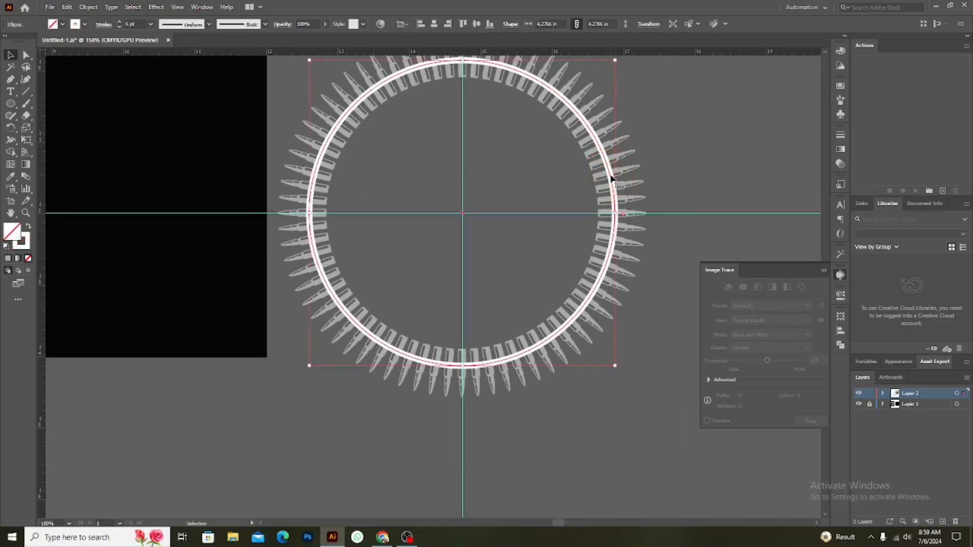
key("Delete")
scroll(592, 365, "down", 3)
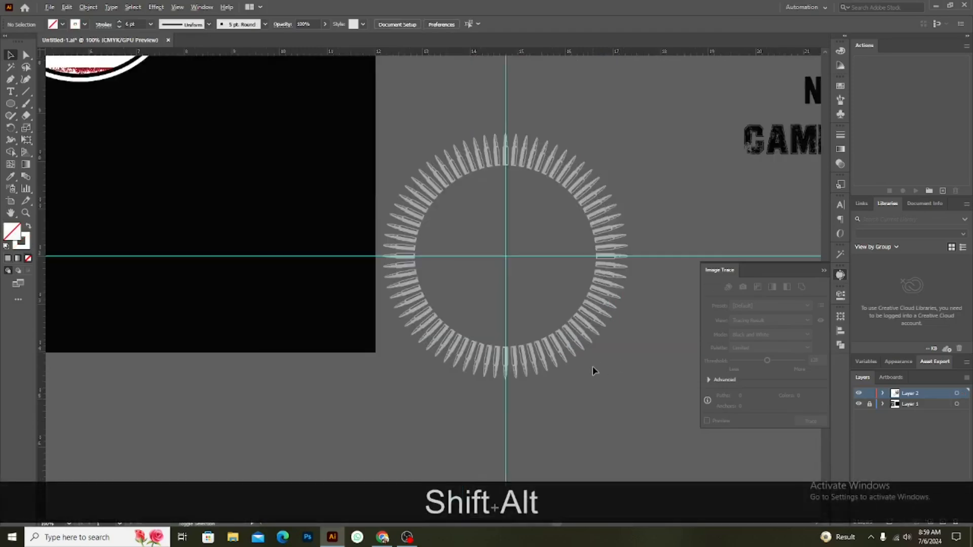
Group all the bullets of the circle and move the group onto the round flag on the black artboard
left_click_drag(484, 264, 457, 183)
key("ctrl+g")
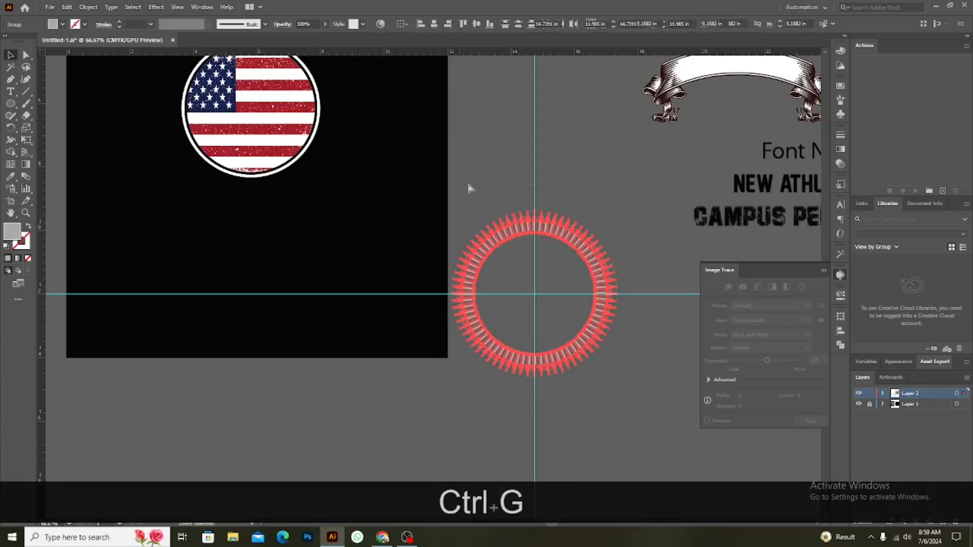
left_click(643, 343)
left_click_drag(590, 331, 304, 151)
left_click(378, 216)
key("space")
left_click_drag(378, 217, 633, 360)
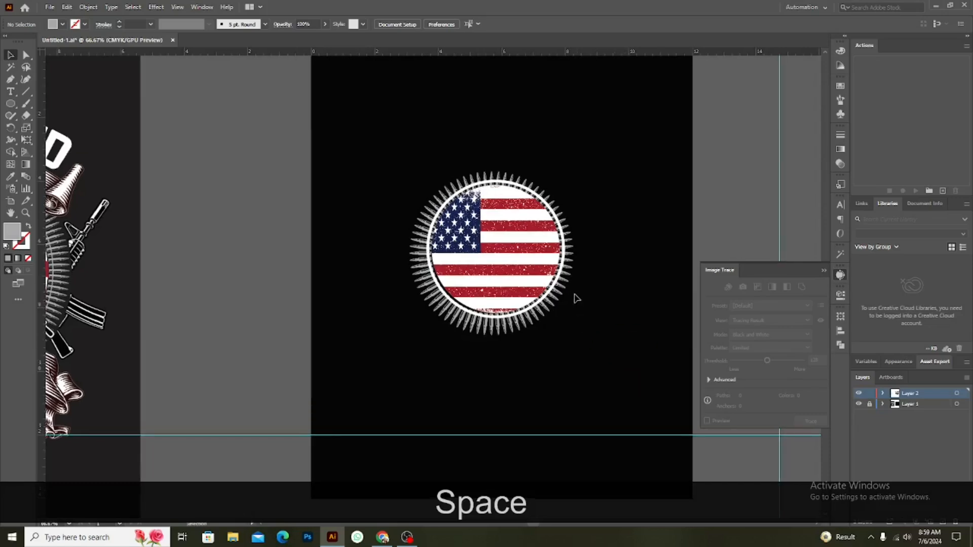
Align the bullet group and the white ring around the flag to each other's horizontal and vertical centres
scroll(604, 298, "up", 2)
left_click(435, 372)
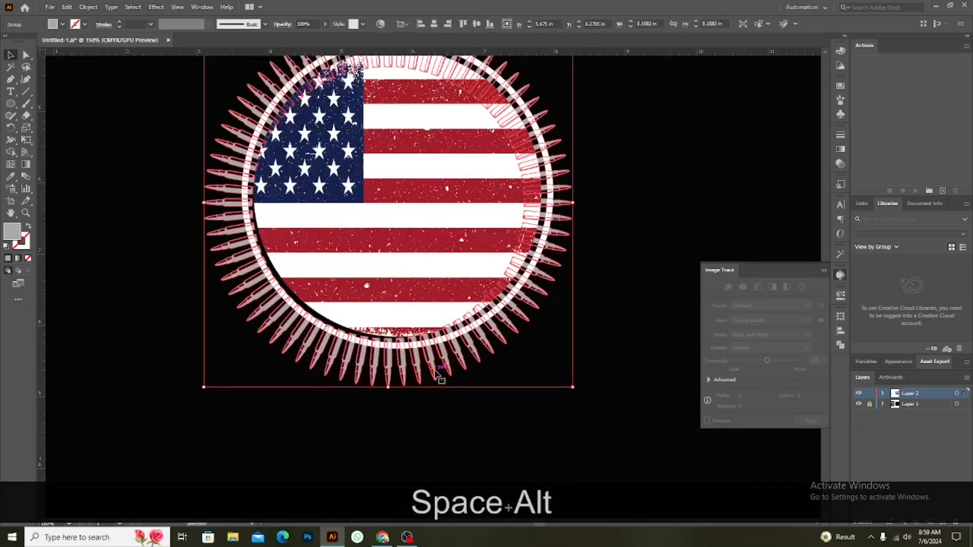
left_click(494, 321, "shift")
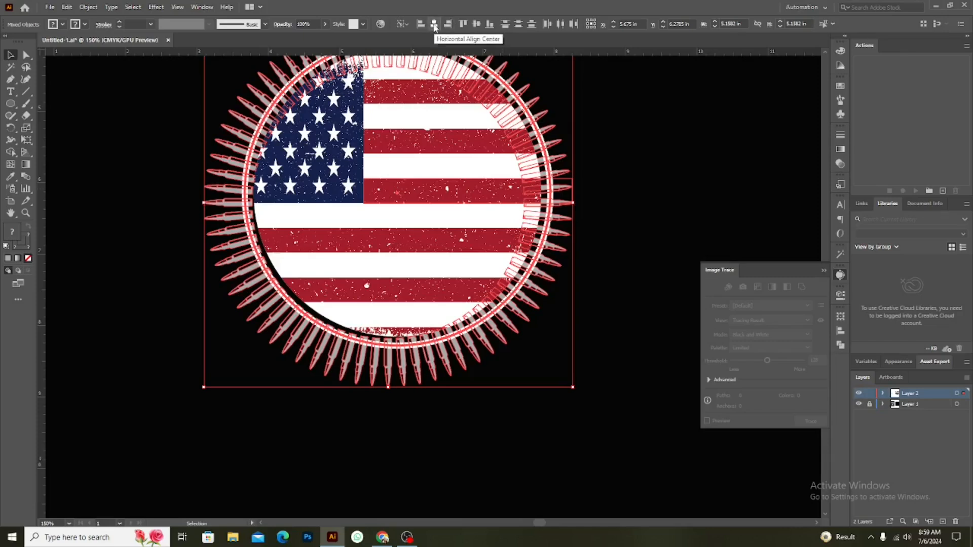
left_click(434, 25)
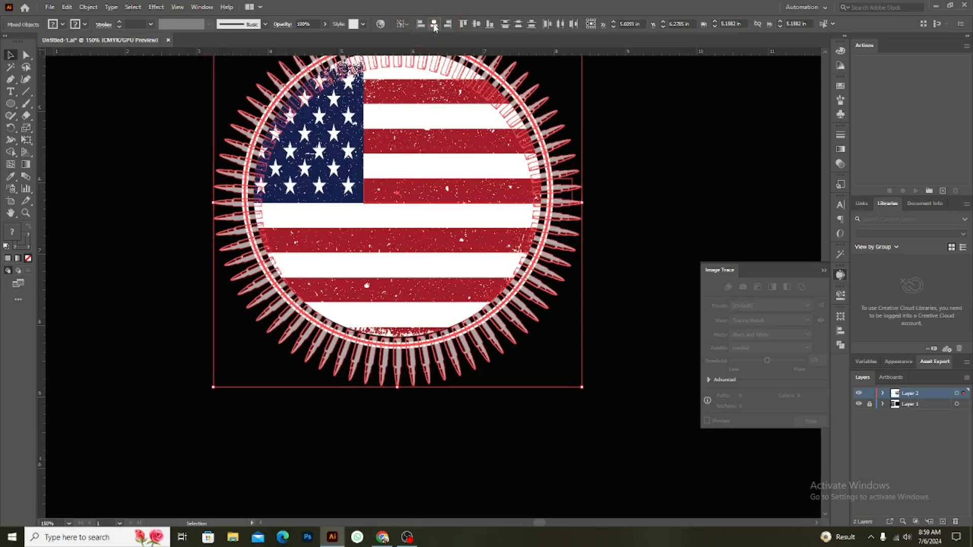
left_click(476, 24)
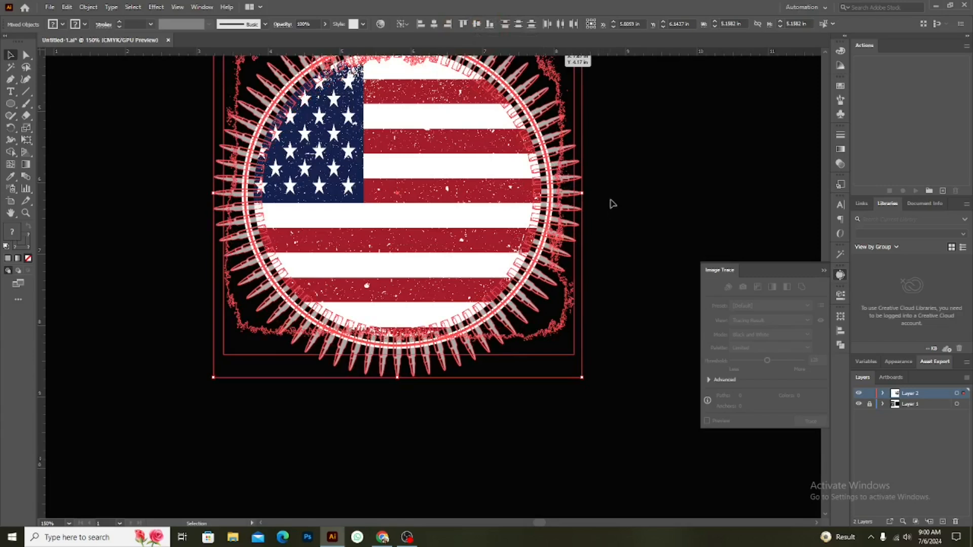
left_click(621, 165)
Set the stroke weight of the white ring around the flag to 2 pt
scroll(623, 169, "down", 1)
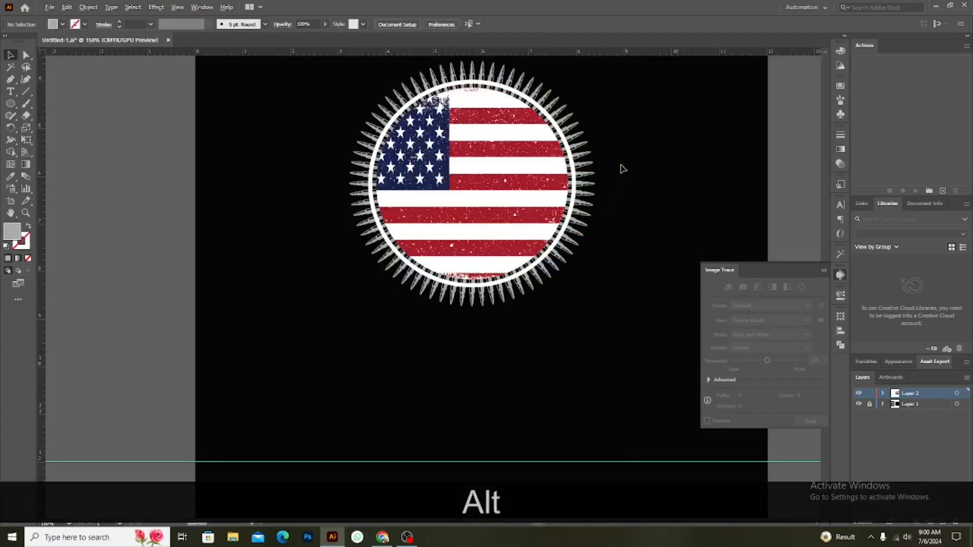
scroll(621, 168, "down", 1)
scroll(616, 170, "down", 1)
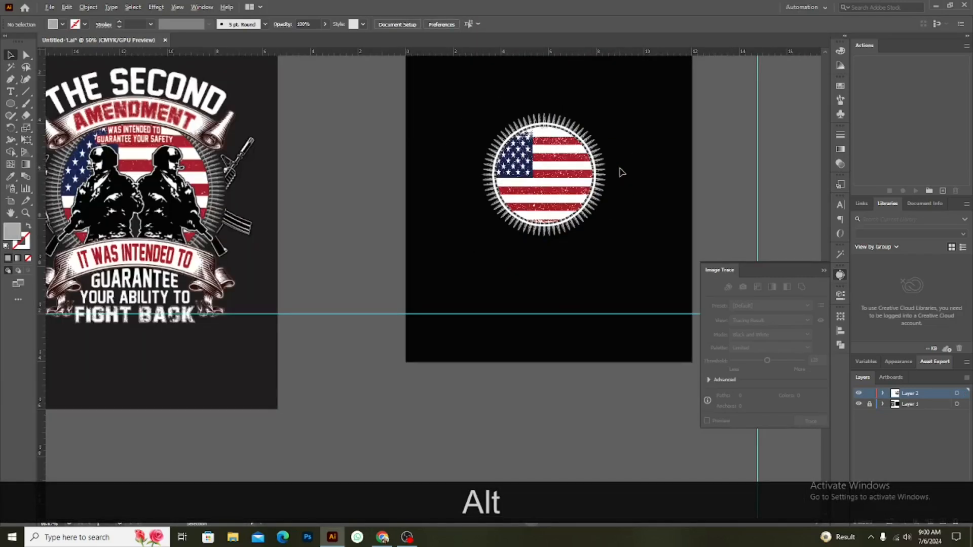
scroll(620, 170, "up", 2)
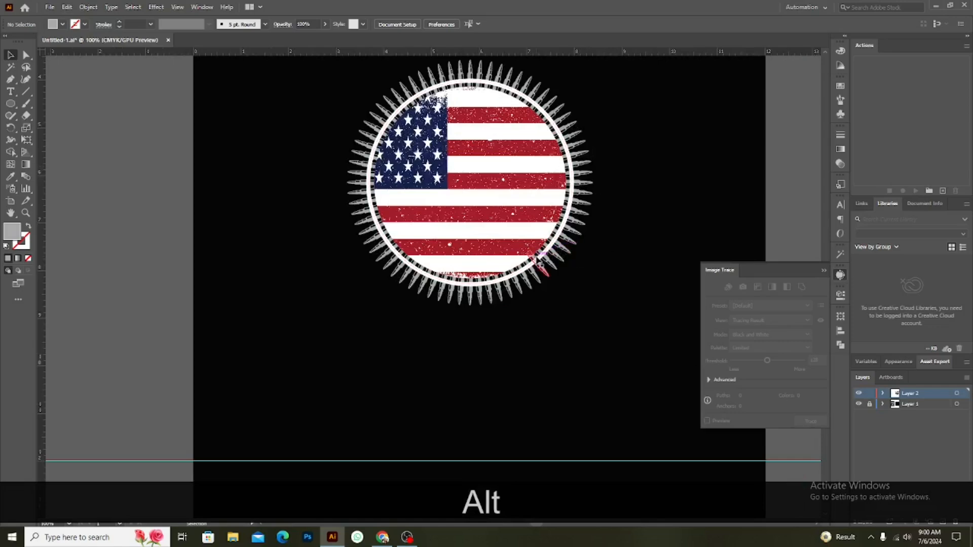
left_click(541, 261)
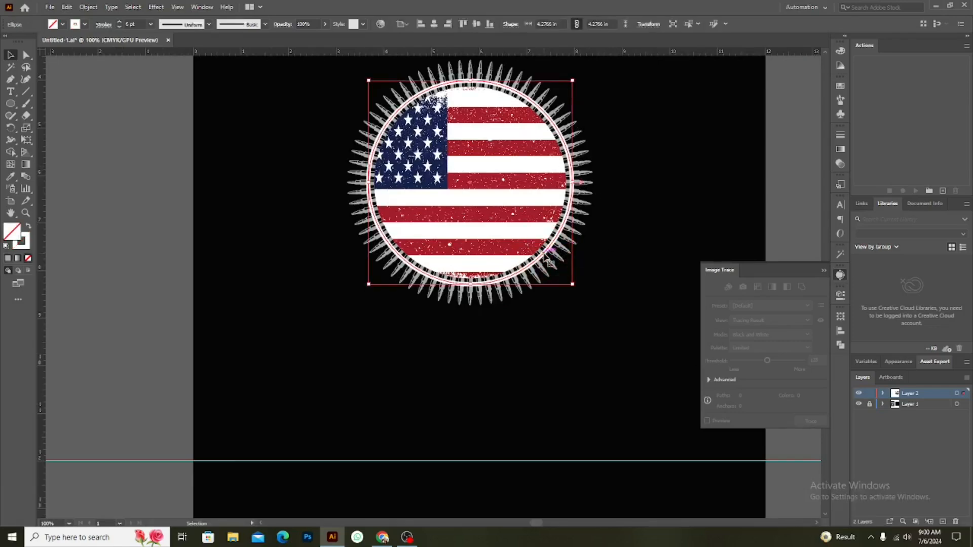
left_click(118, 27)
left_click(119, 26)
left_click(119, 27)
left_click(119, 27)
left_click(119, 27)
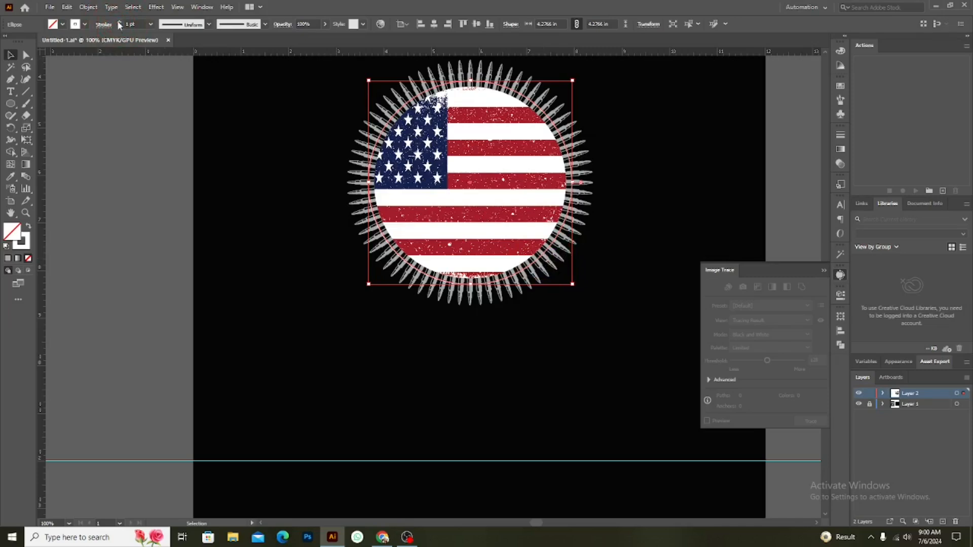
left_click(120, 23)
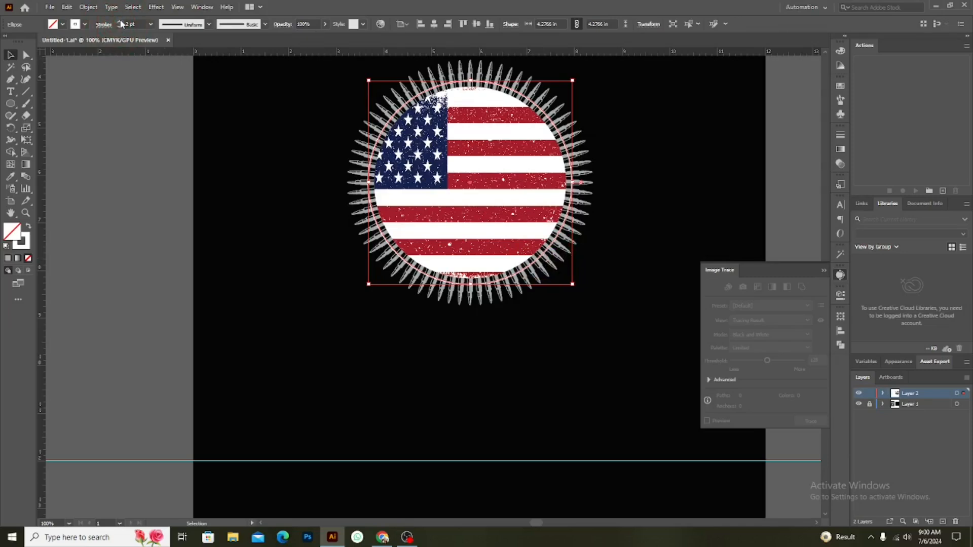
left_click(263, 187)
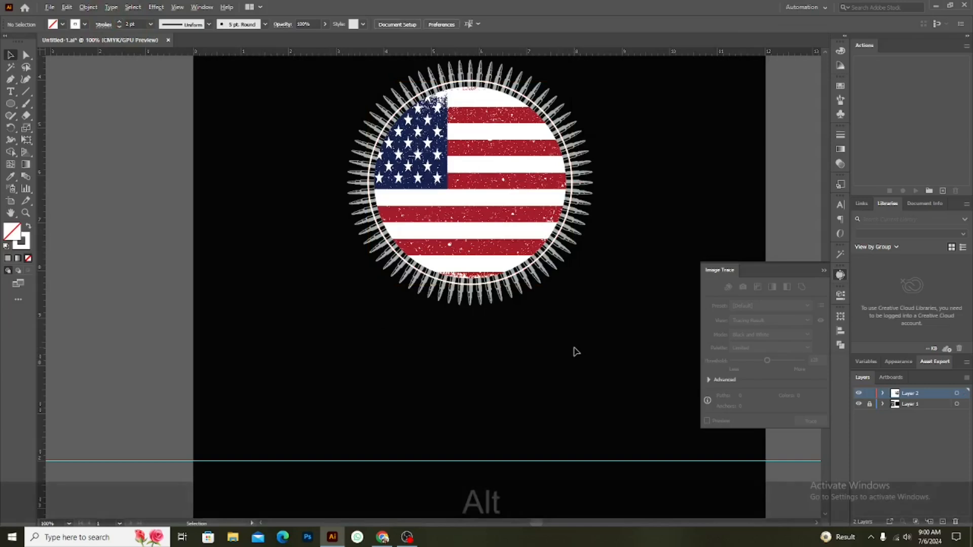
Expand the fill and stroke of the white ring together with the bullet group
scroll(573, 350, "down", 1)
scroll(585, 303, "up", 2)
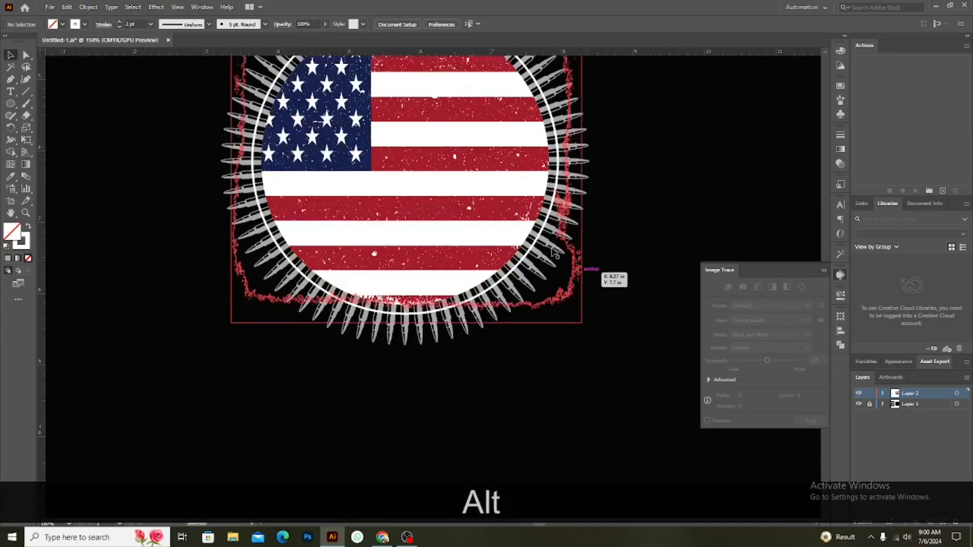
left_click(519, 265)
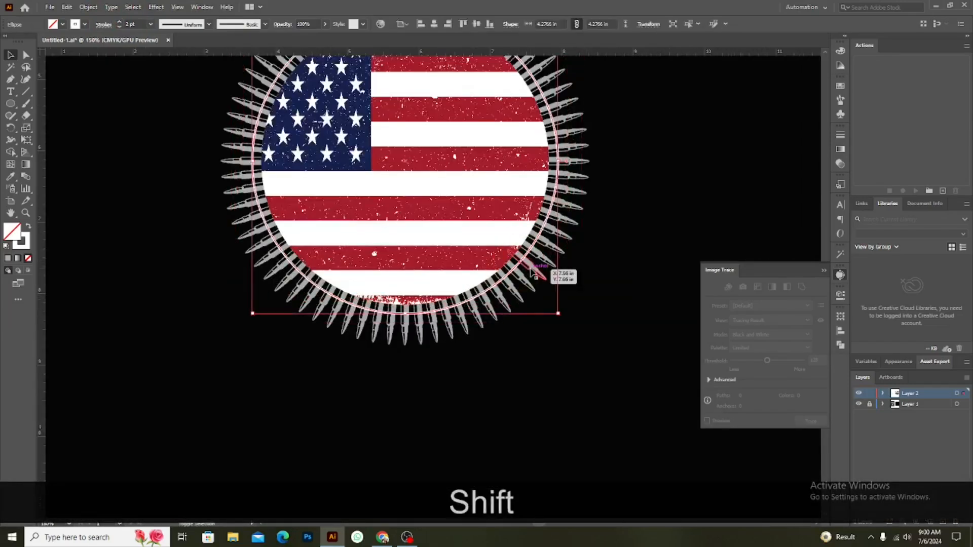
left_click(530, 270, "shift")
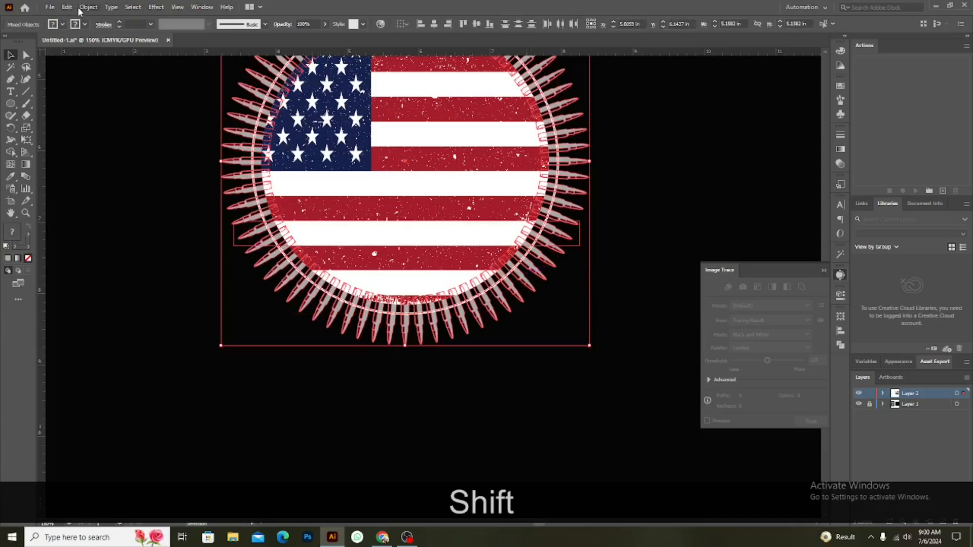
left_click(84, 7)
left_click(126, 125)
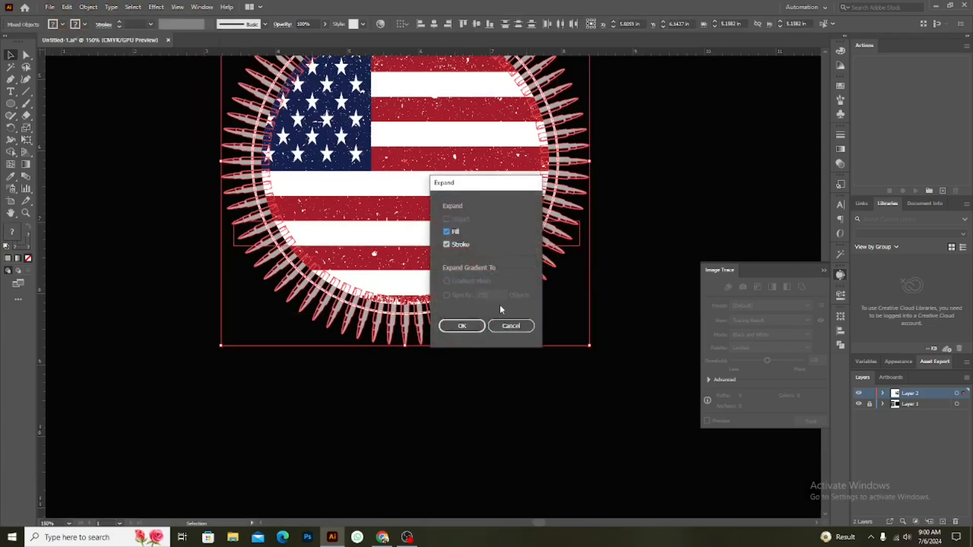
left_click(462, 325)
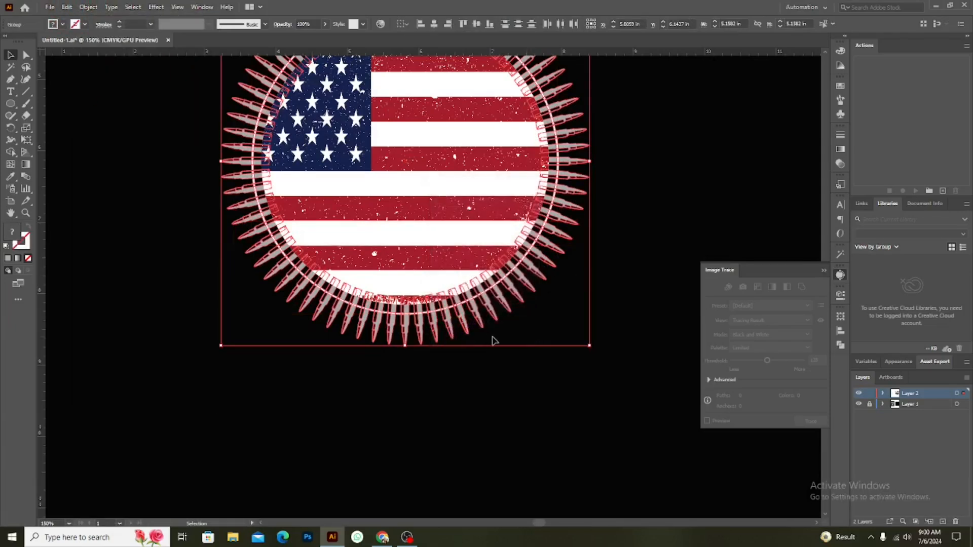
Group the expanded white ring with the bullets around the flag
key("ctrl+g")
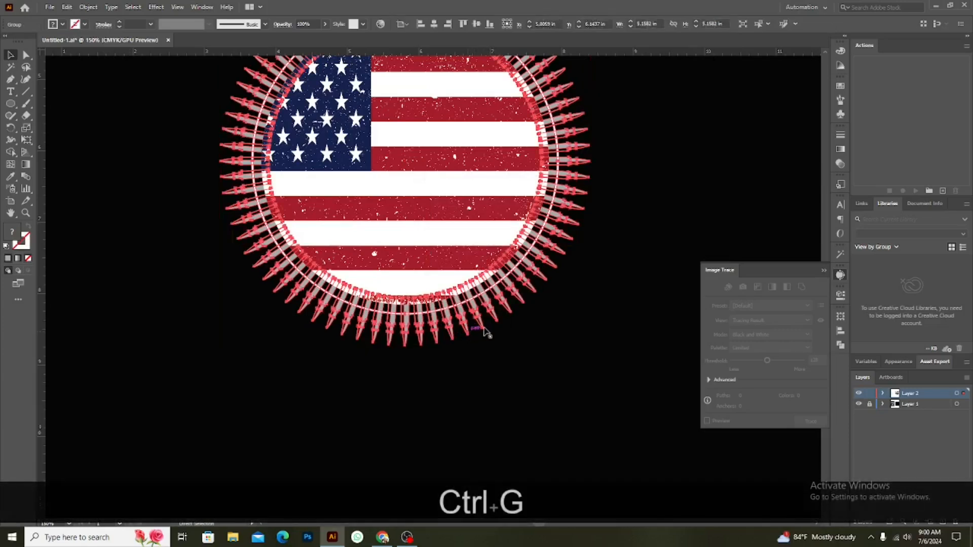
left_click(585, 381)
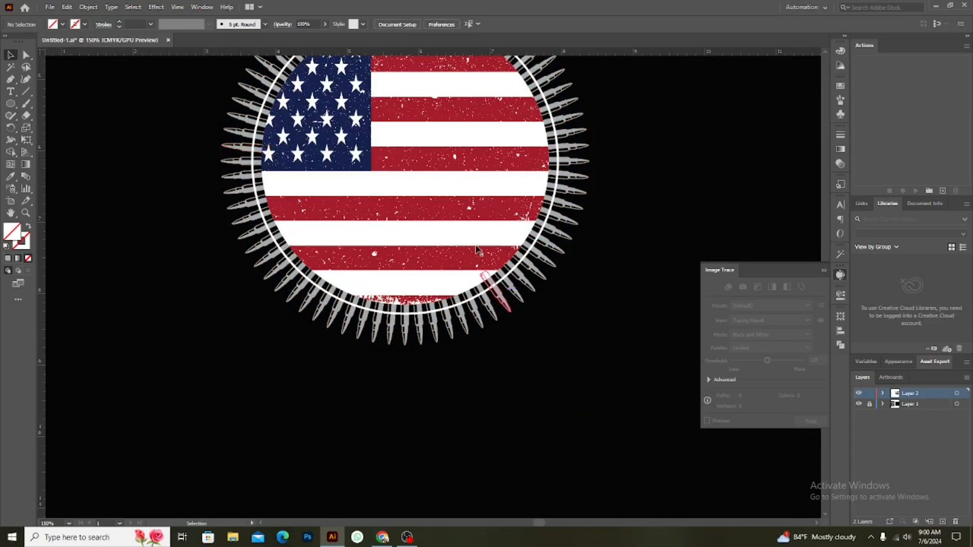
Scale the white ring down slightly so it runs closer to the edge of the round flag
left_click(512, 281)
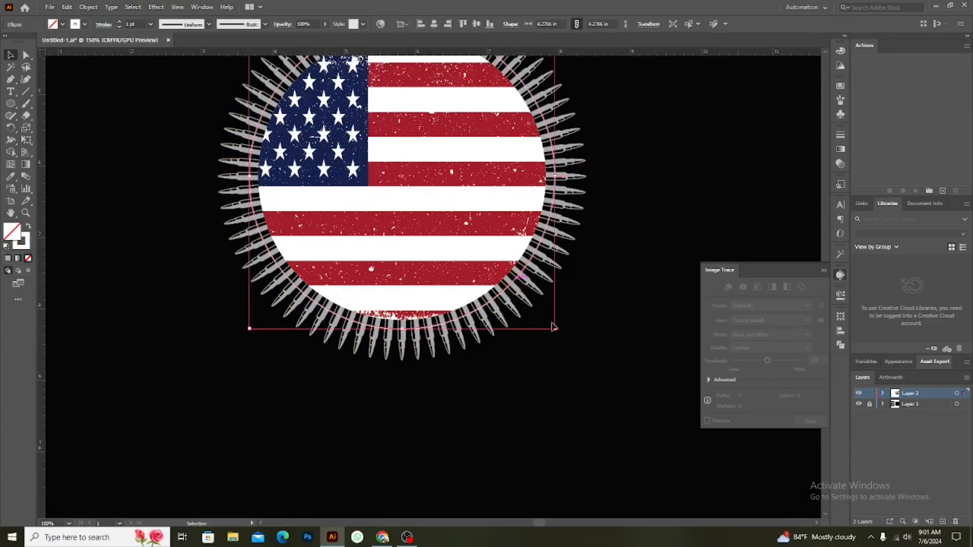
left_click_drag(553, 327, 551, 321)
Expand the white ring together with the bullet group and group the expanded artwork
left_click(500, 298)
left_click(487, 293)
left_click(493, 301, "shift")
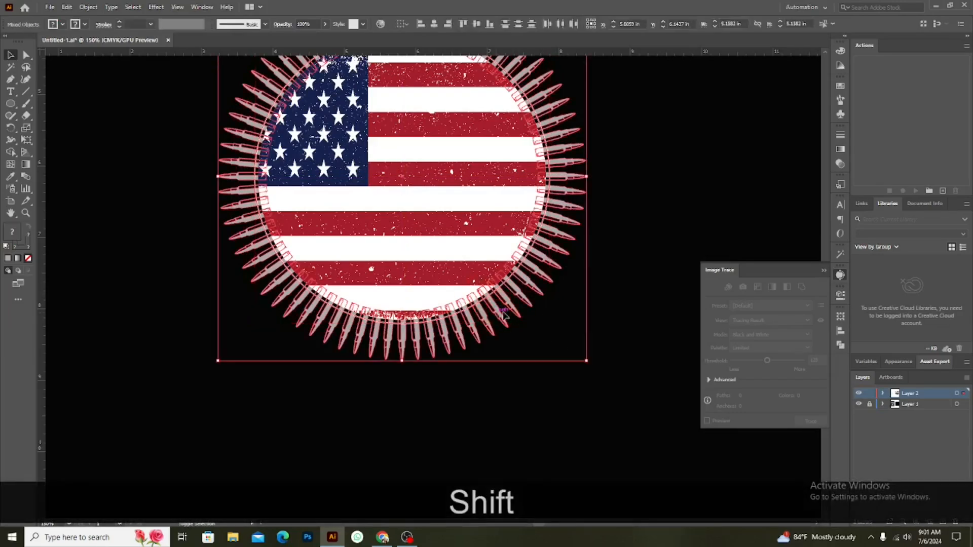
left_click(89, 7)
left_click(113, 127)
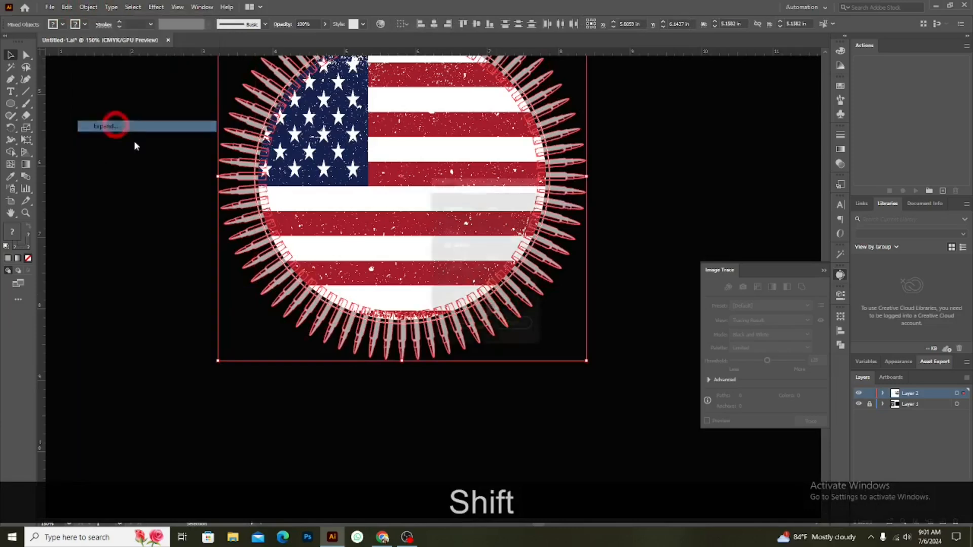
left_click(447, 327)
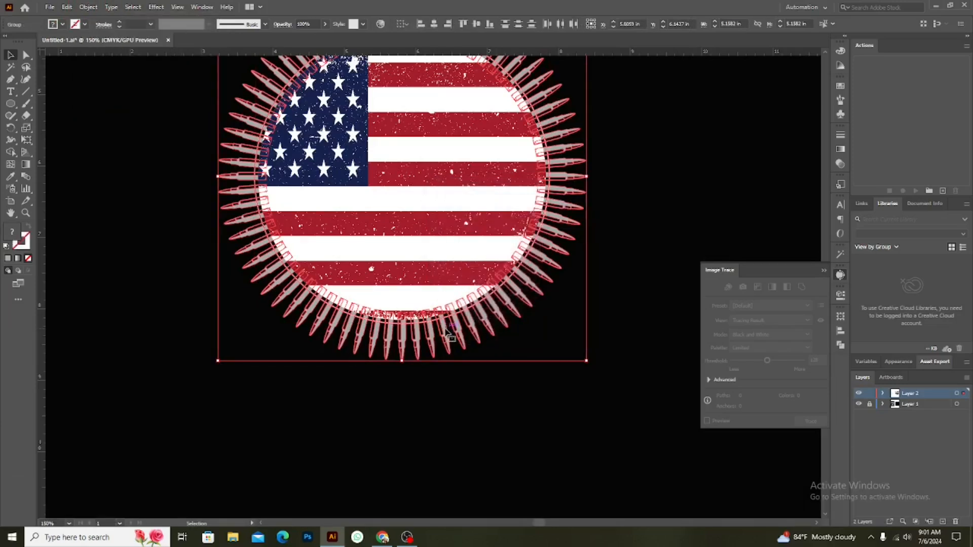
key("ctrl+g")
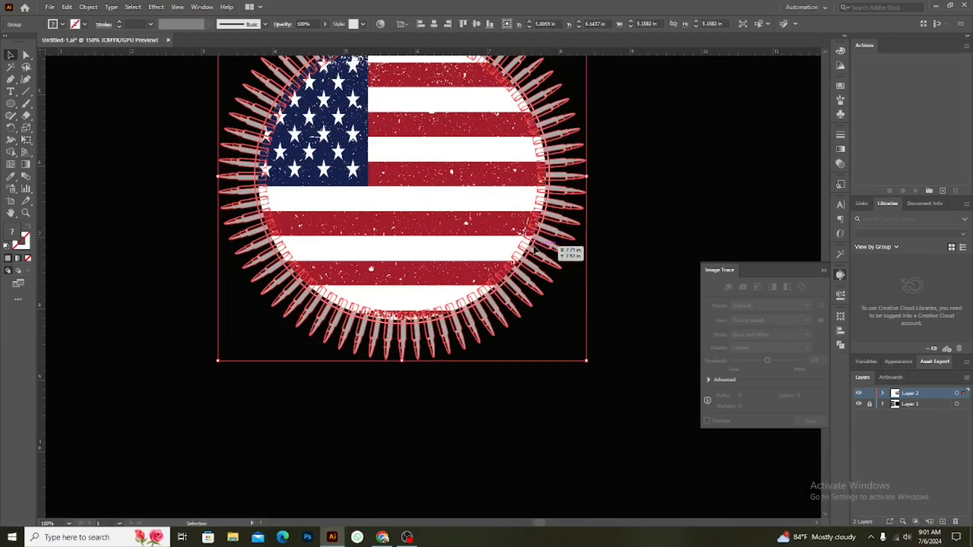
left_click(88, 7)
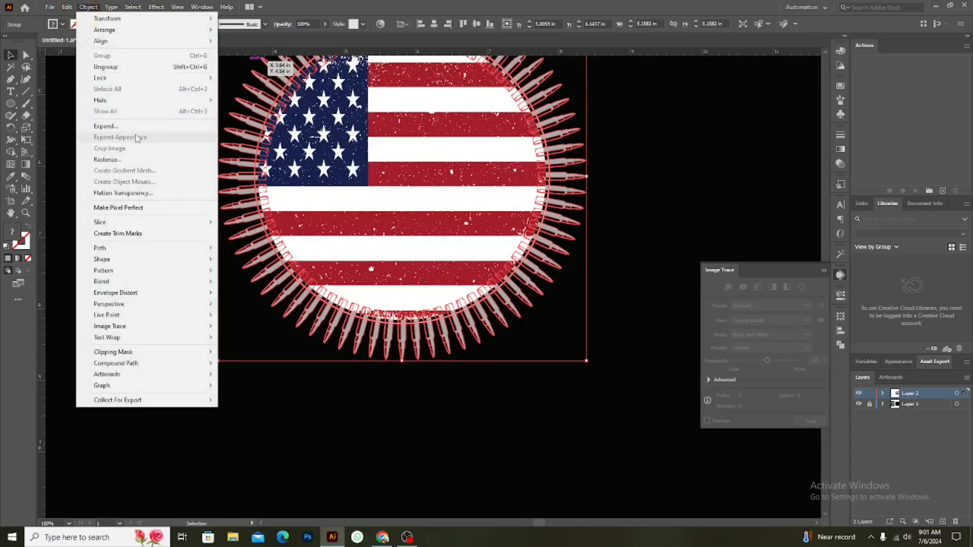
mouse_move(153, 254)
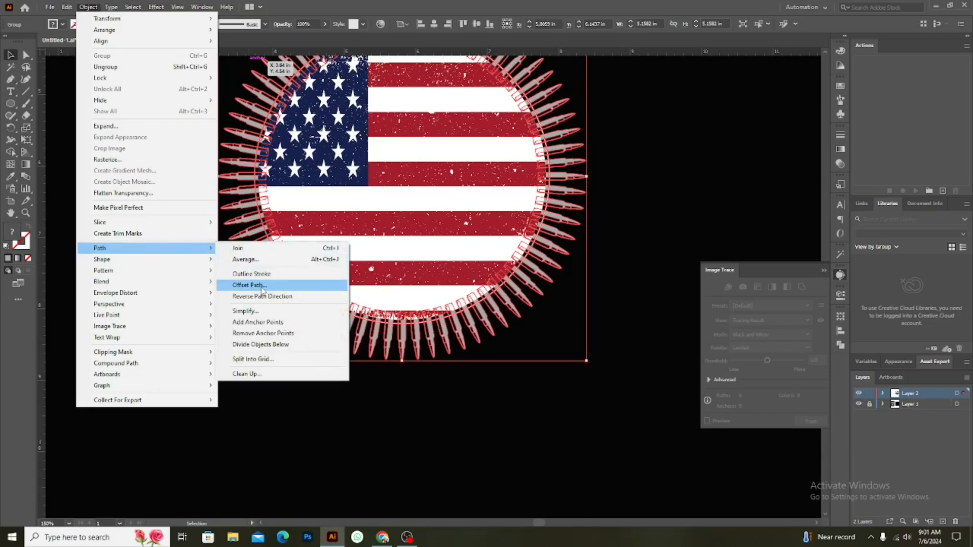
left_click(250, 285)
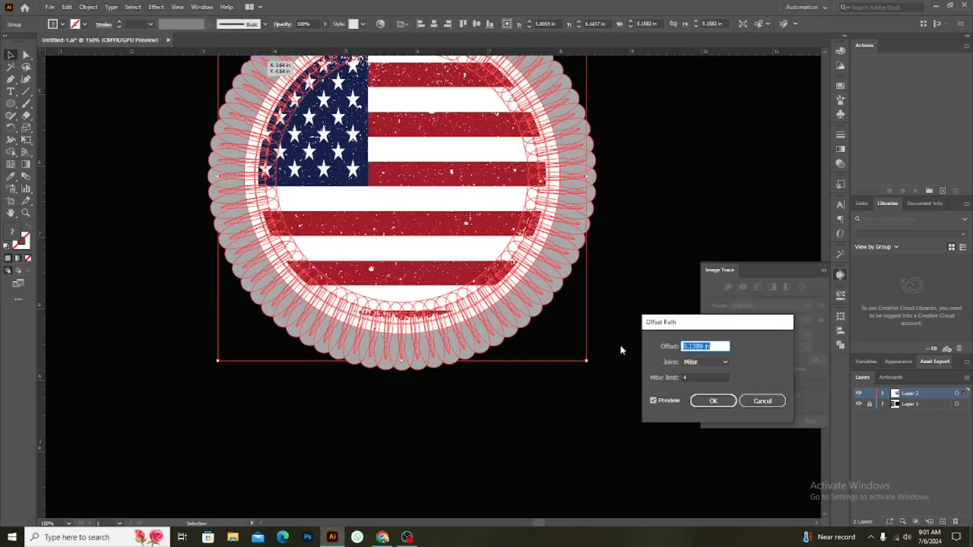
left_click(766, 401)
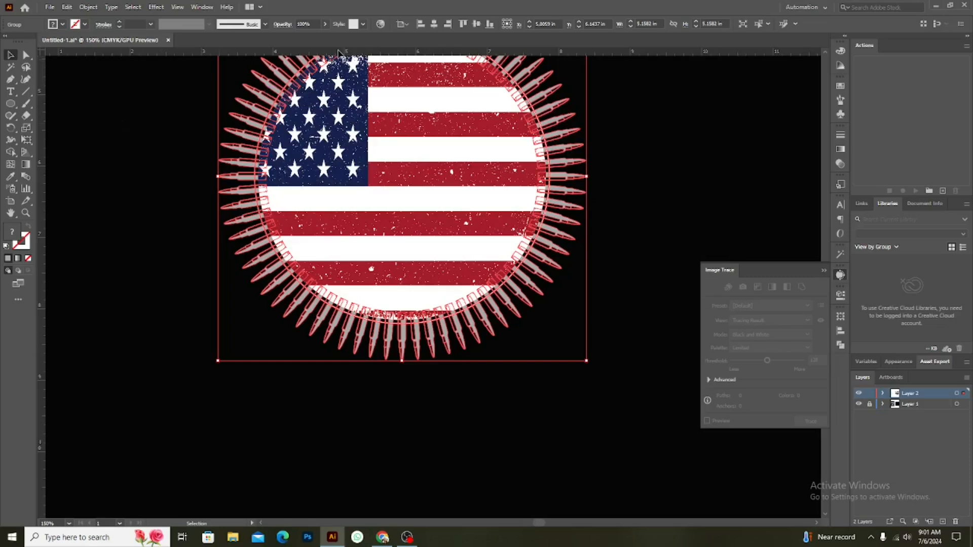
Switch the ruler units to pixels and offset the paths of the bullet-and-ring group by 2 px with round joins
right_click(338, 50)
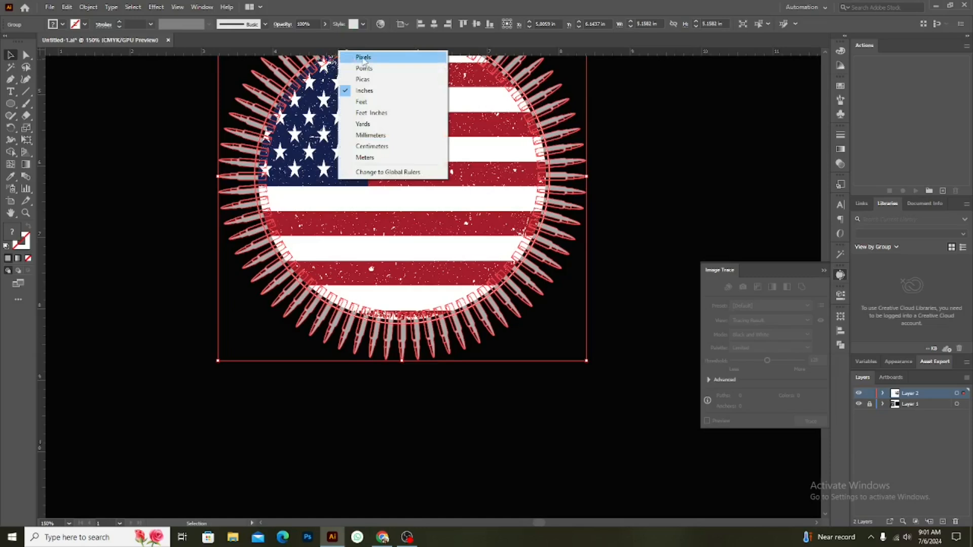
left_click(363, 59)
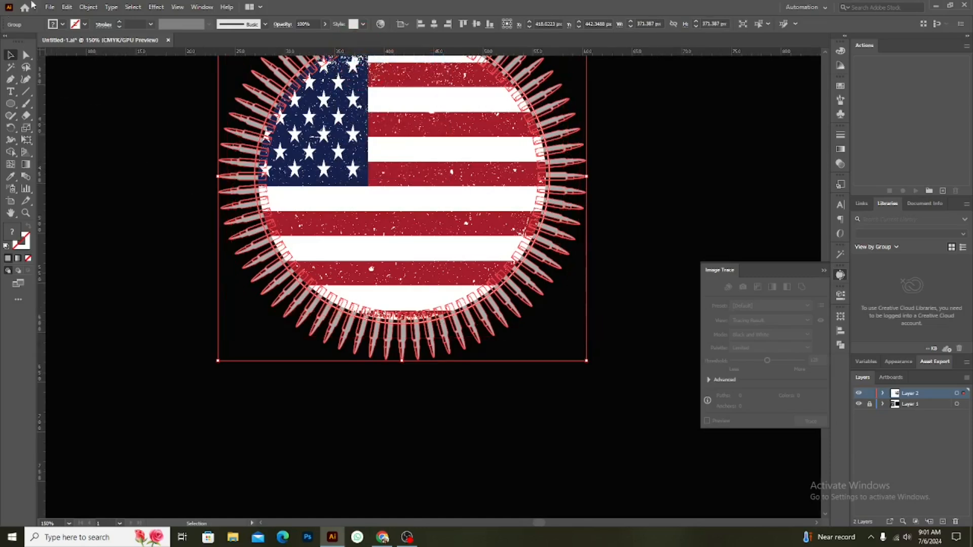
left_click(89, 7)
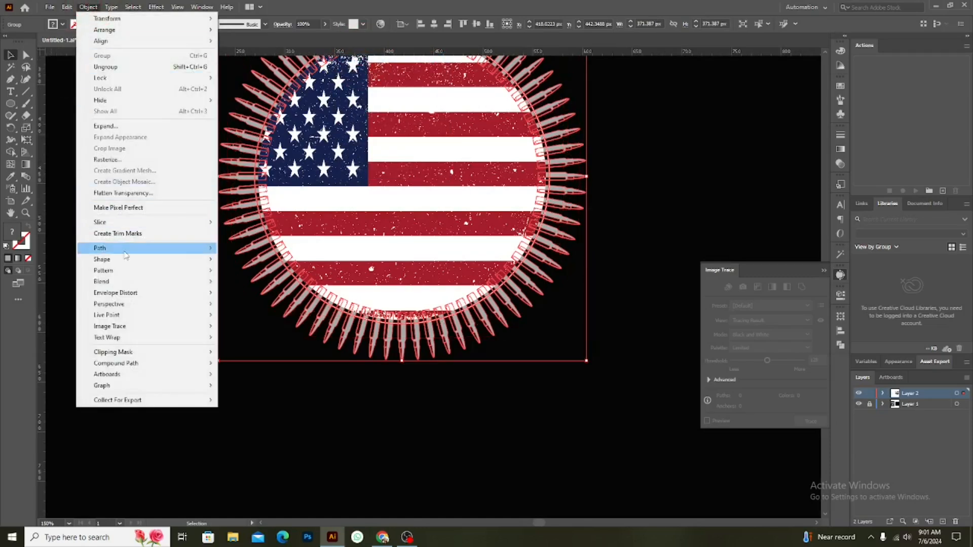
mouse_move(128, 255)
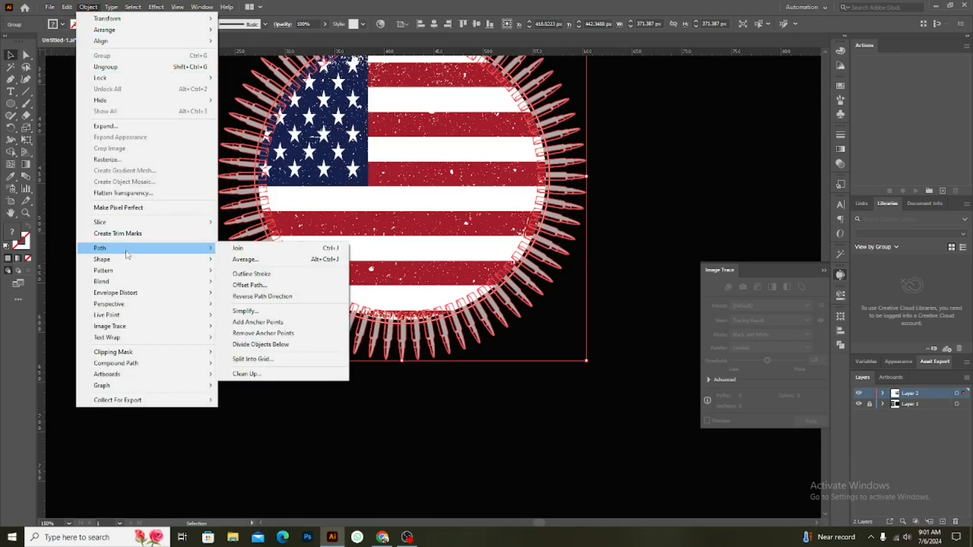
left_click(233, 285)
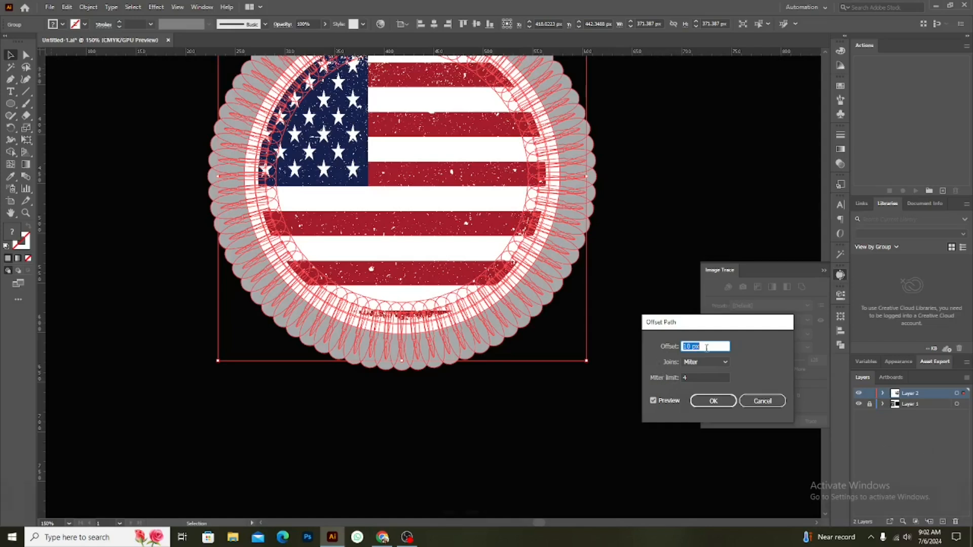
key("Down")
key("Down")
key("Down")
key("Down")
key("Down")
key("Down")
key("Down")
key("Up")
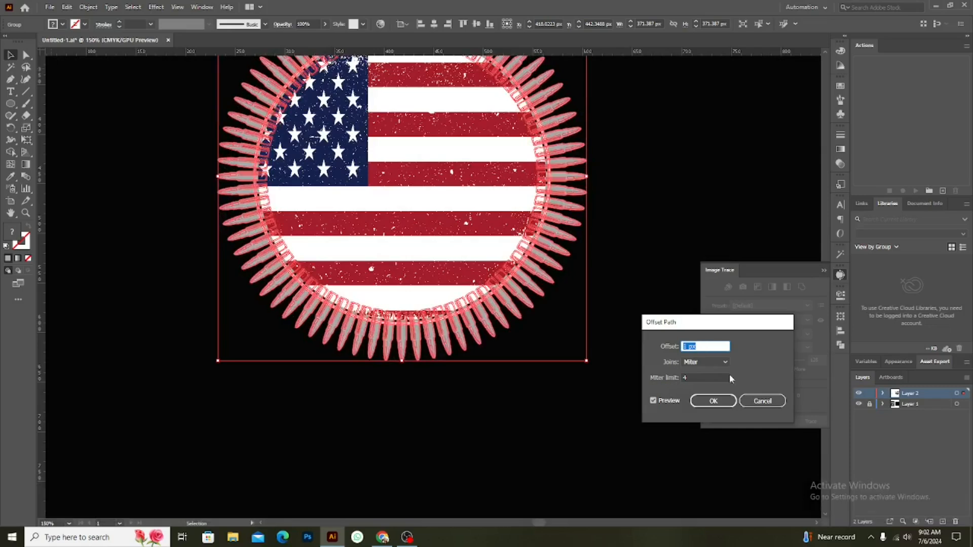
left_click(700, 361)
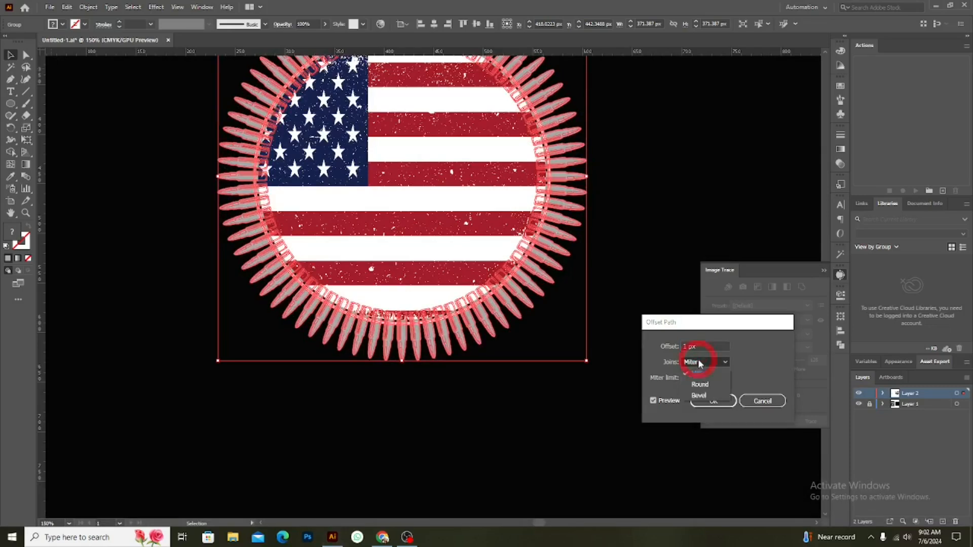
left_click(701, 388)
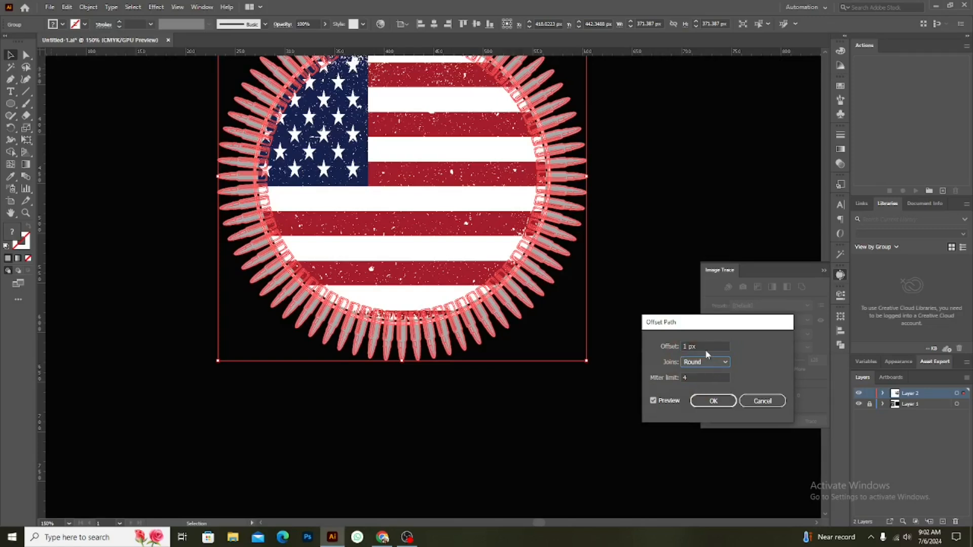
left_click_drag(718, 346, 650, 346)
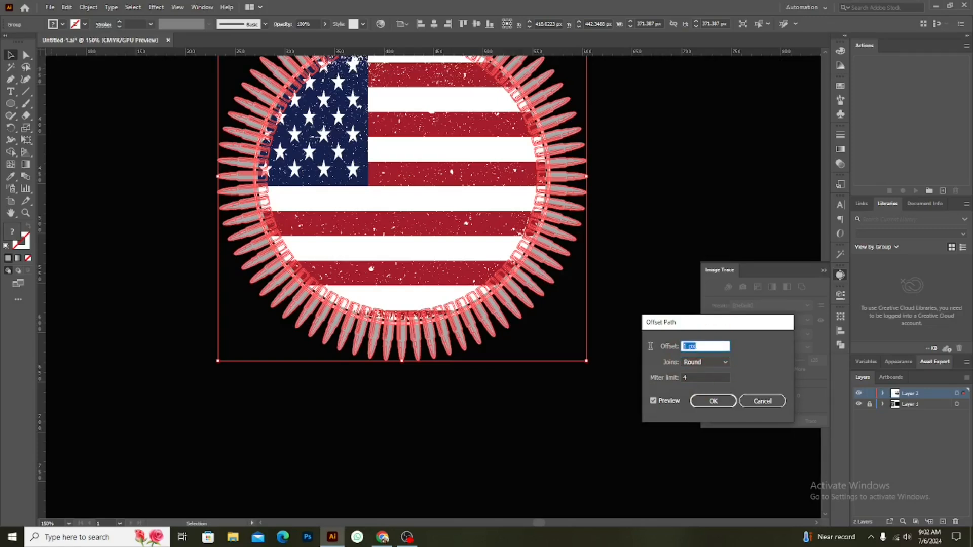
key("Up")
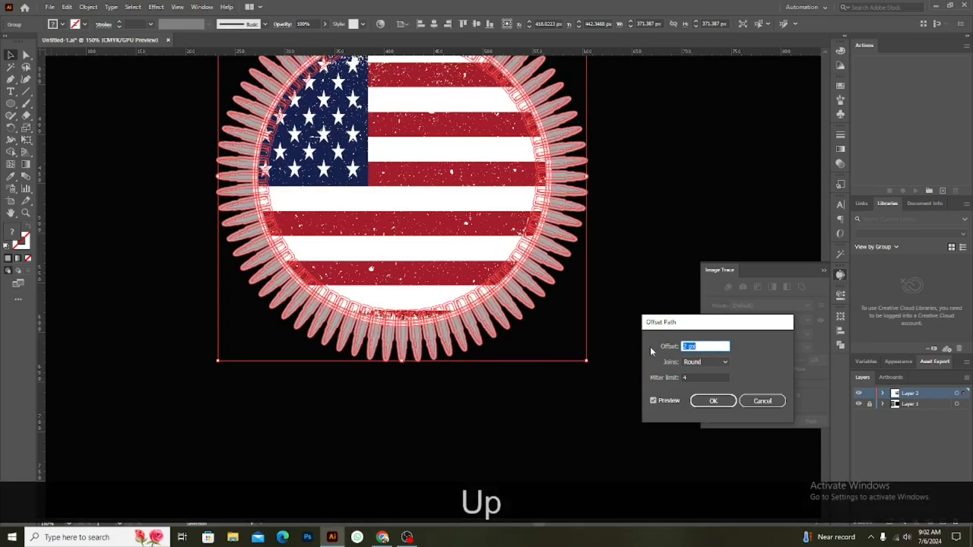
left_click(718, 400)
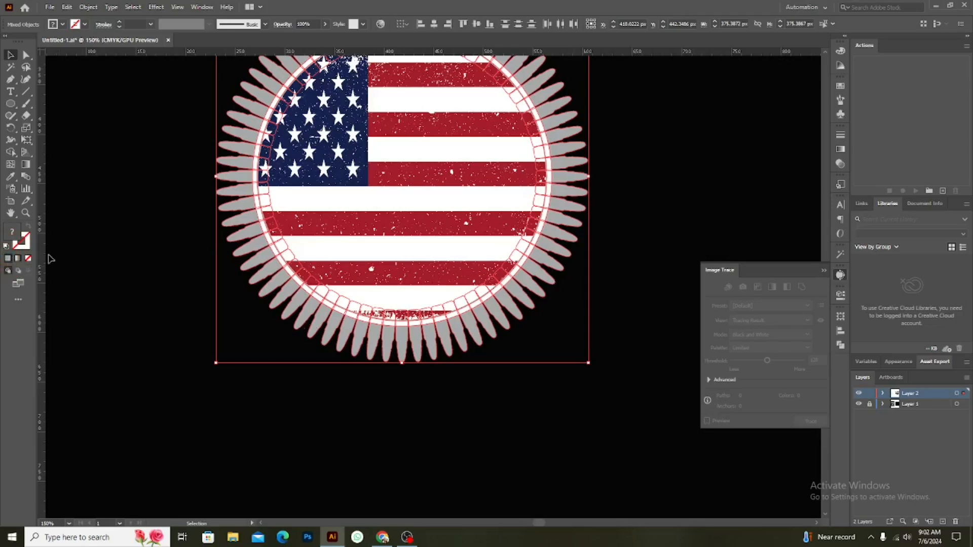
Fill the offset shapes around the bullets and ring with black (000000)
double_click(19, 238)
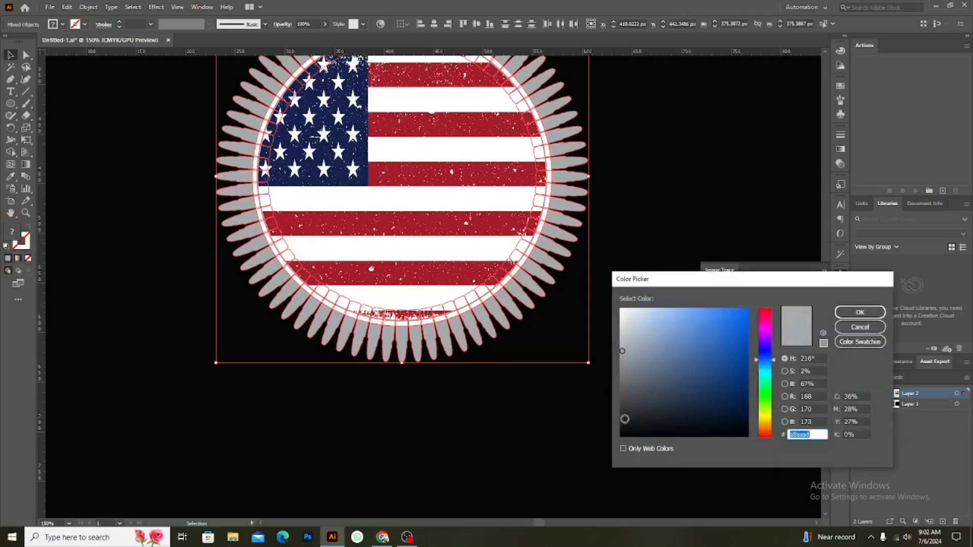
left_click_drag(625, 419, 621, 435)
left_click(854, 313)
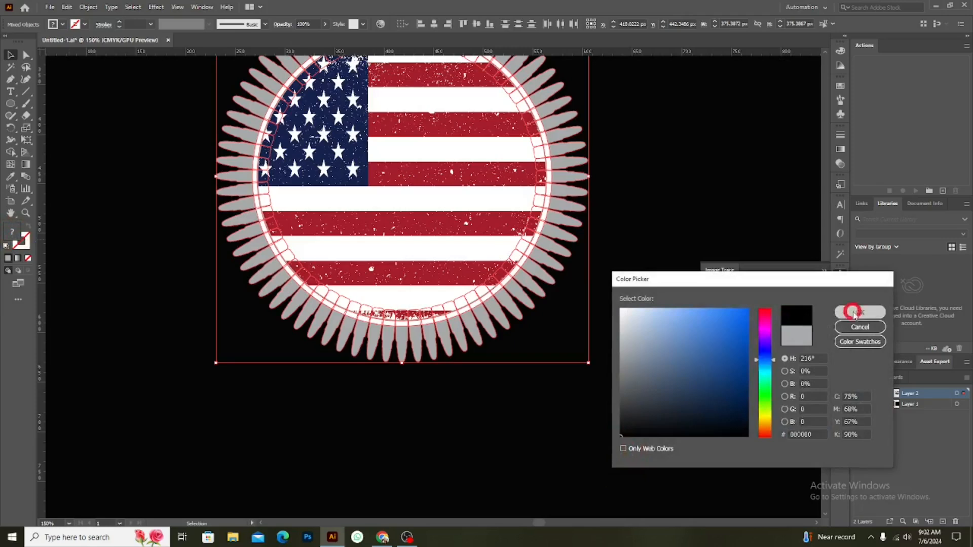
Cut the black offset shapes and paste them in place into a non-clipping opacity mask on the round flag, leaving mask editing
key("ctrl+x")
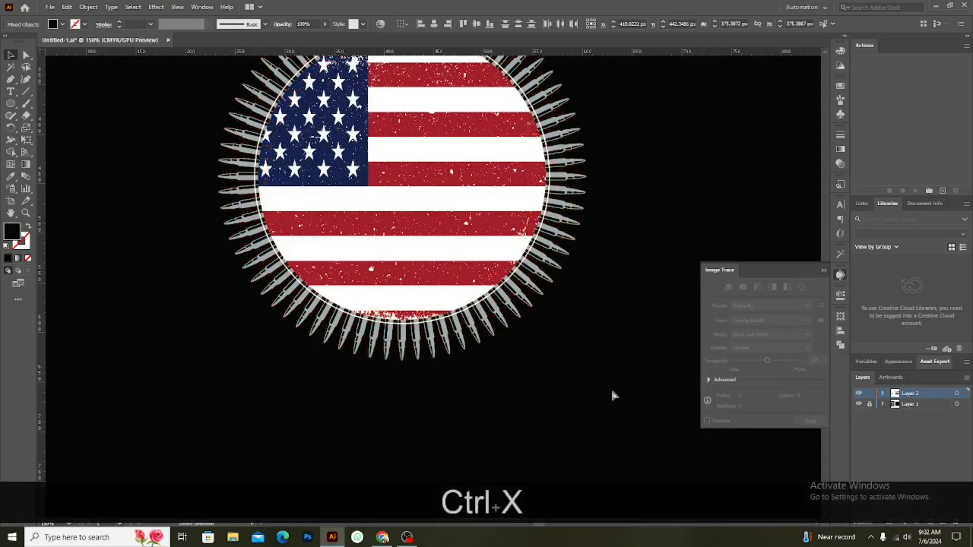
left_click(420, 235)
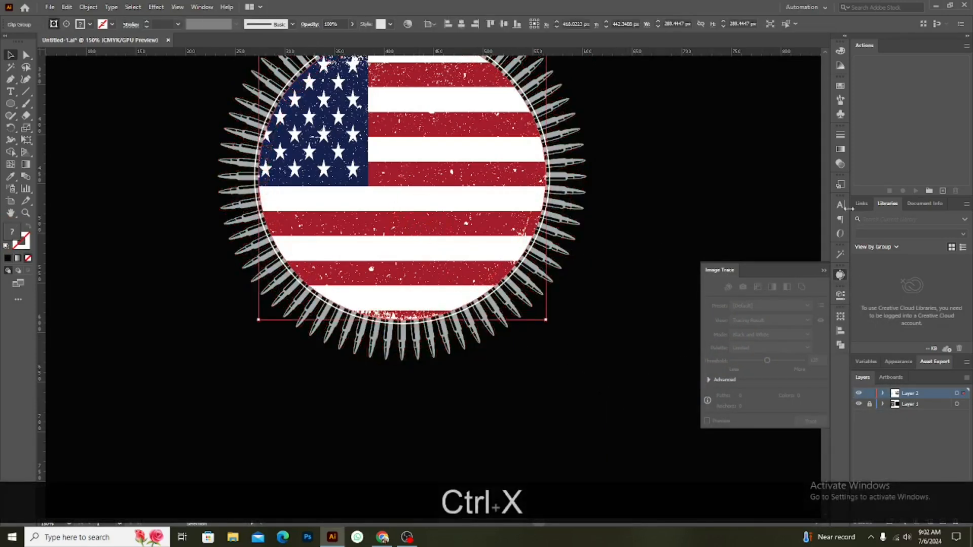
left_click(838, 166)
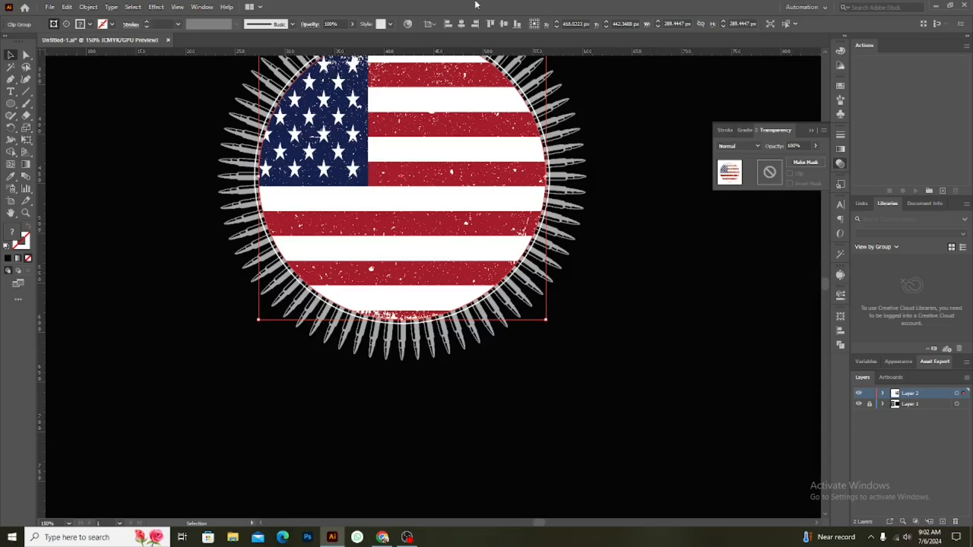
left_click(195, 8)
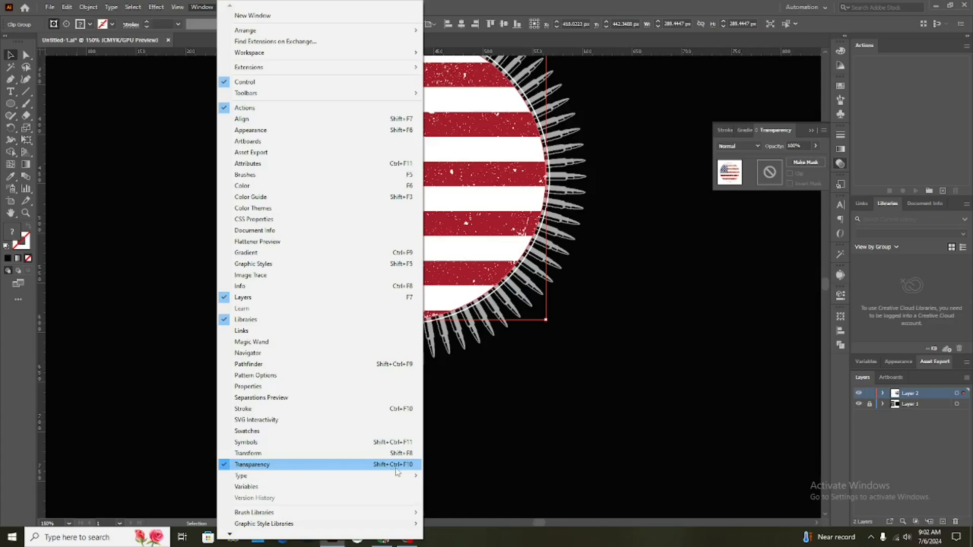
left_click(763, 173)
double_click(763, 173)
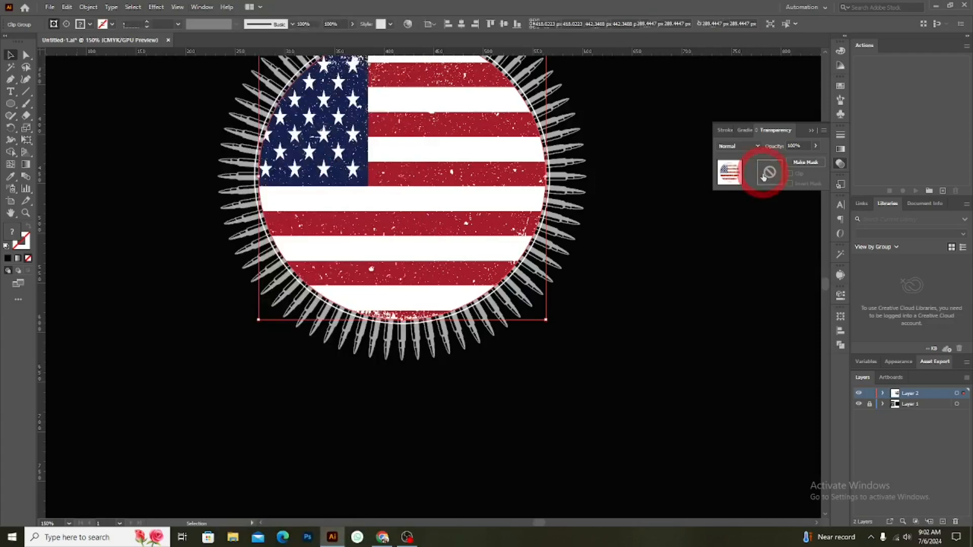
left_click(799, 171)
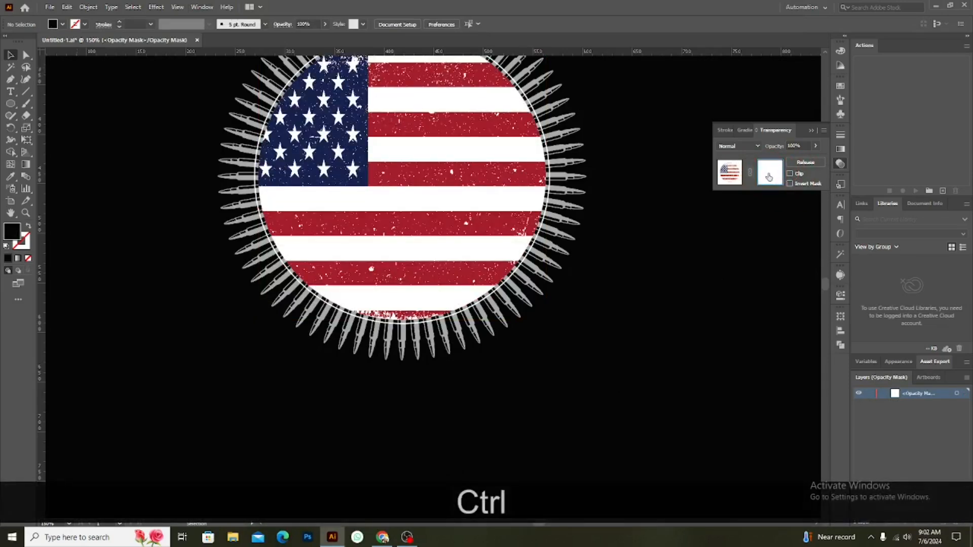
key("ctrl+f")
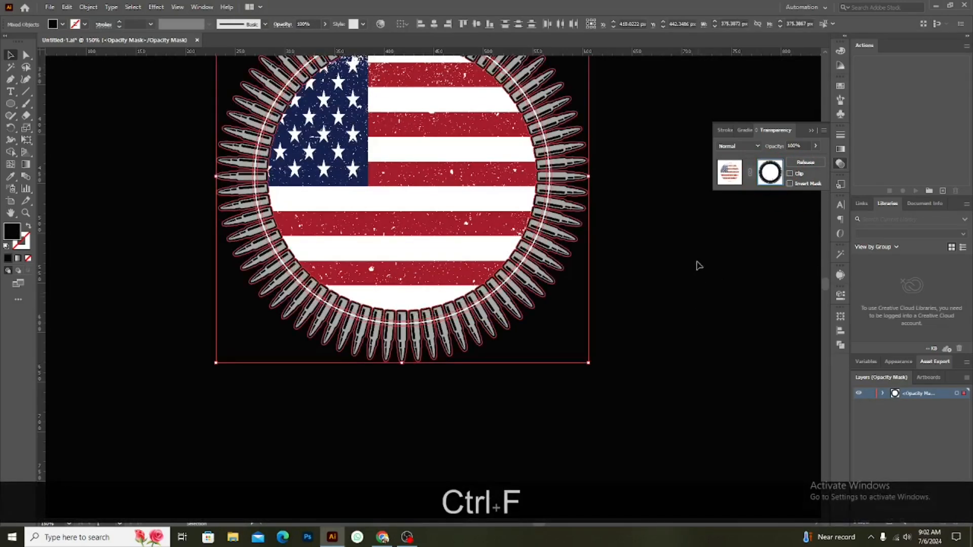
left_click(730, 172)
left_click(696, 261)
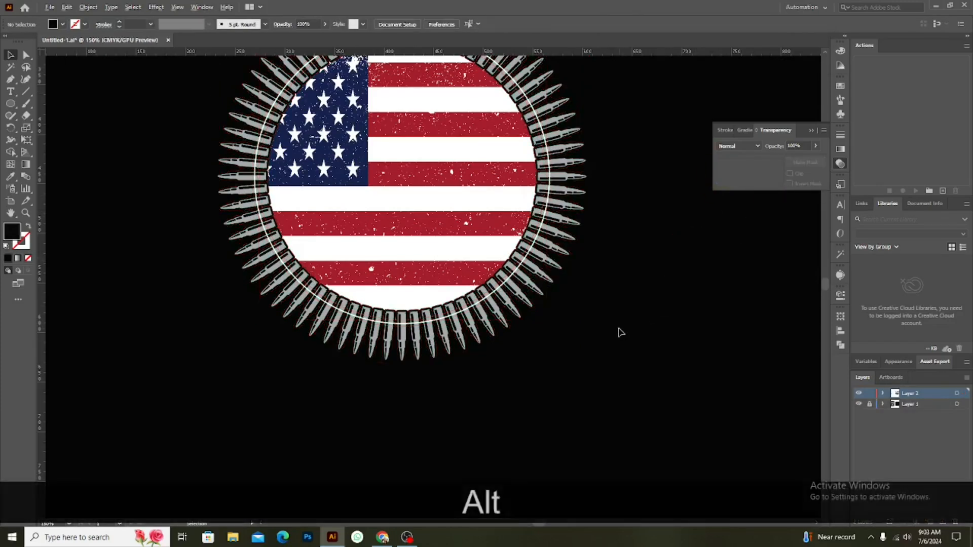
Examine the masked gap between the flag's lower edge and the bullets up close
scroll(620, 330, "down", 2)
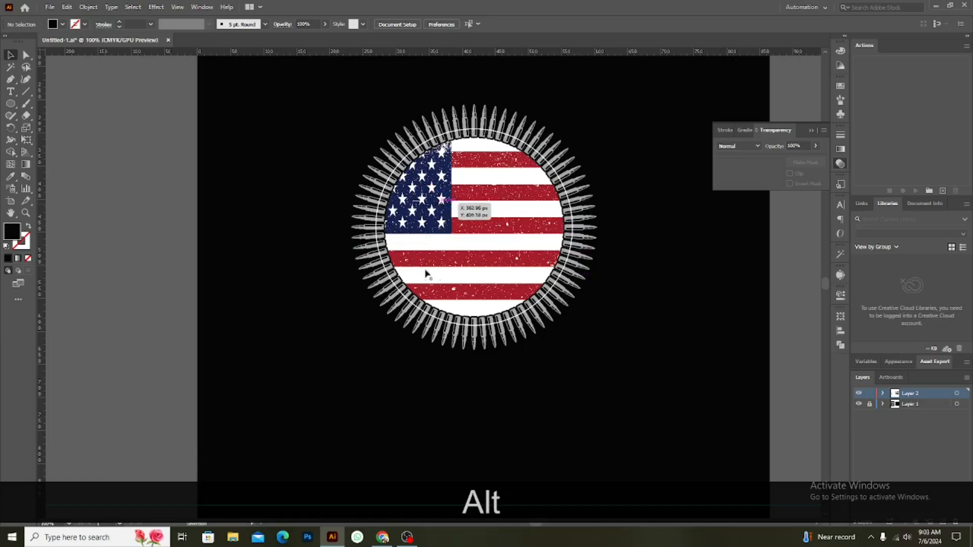
scroll(527, 295, "up", 2)
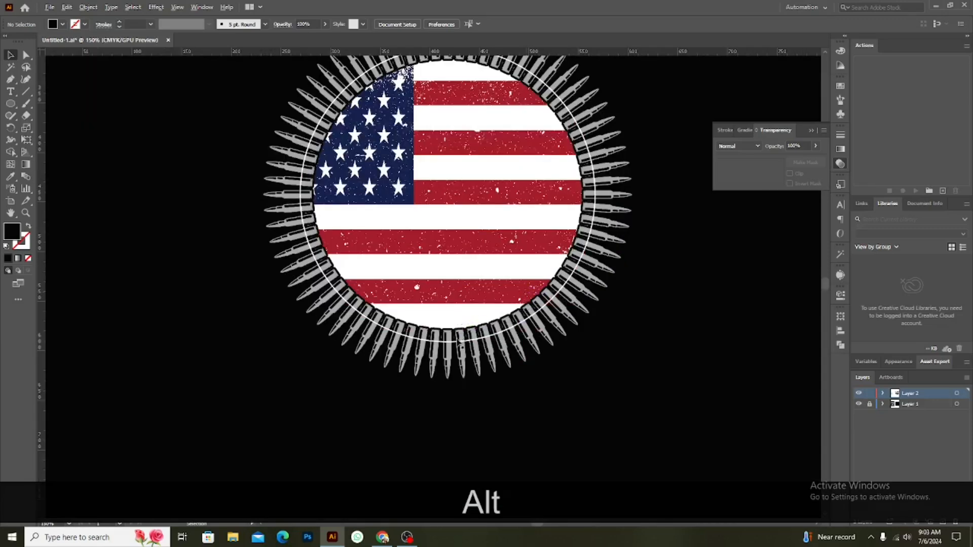
scroll(458, 335, "up", 1)
scroll(457, 335, "up", 1)
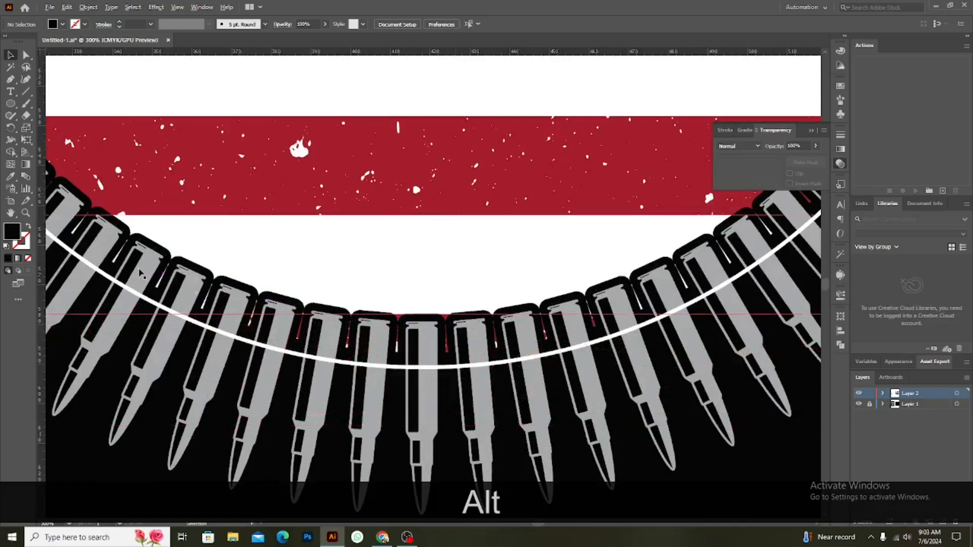
Move the soldier artwork onto the black artboard beside the round flag, then cut it and paste it in place in front
scroll(425, 315, "down", 6)
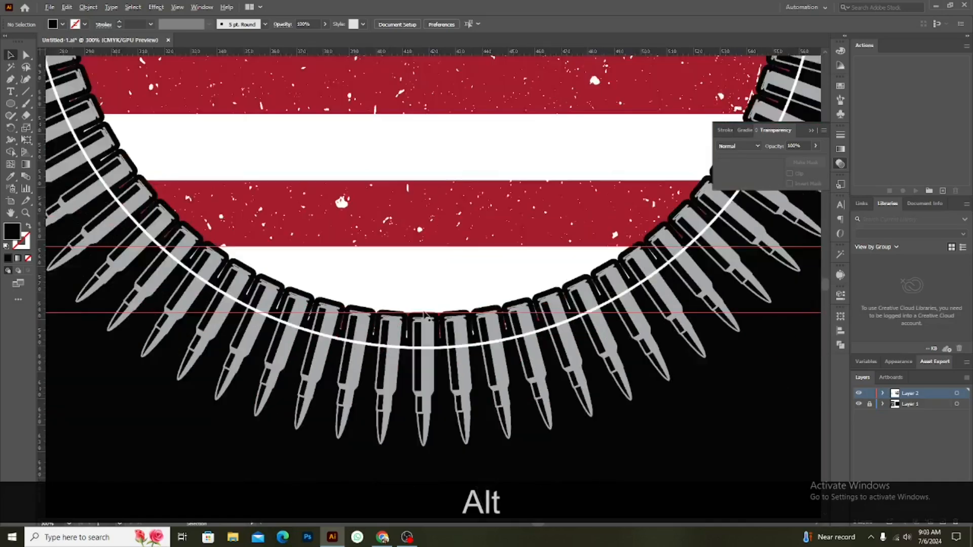
scroll(490, 321, "down", 6)
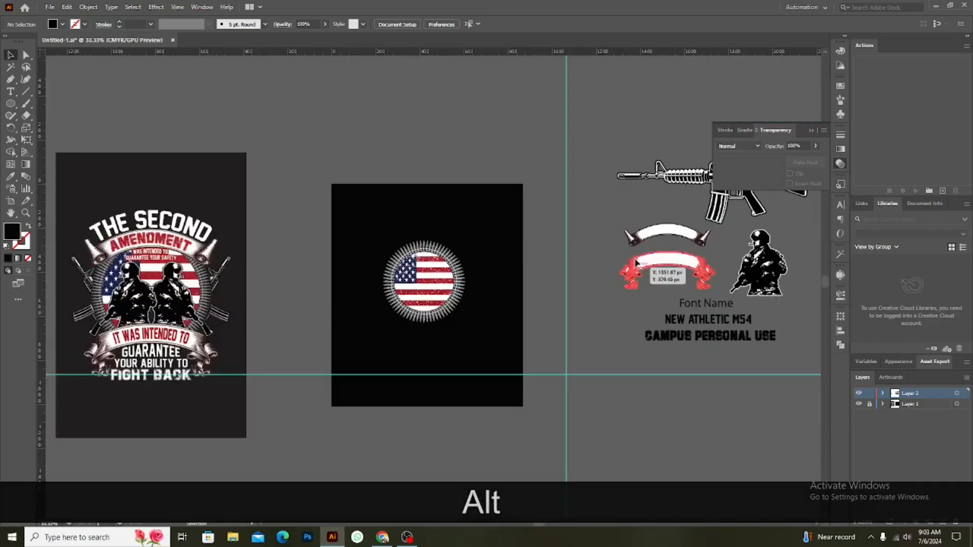
left_click(512, 284)
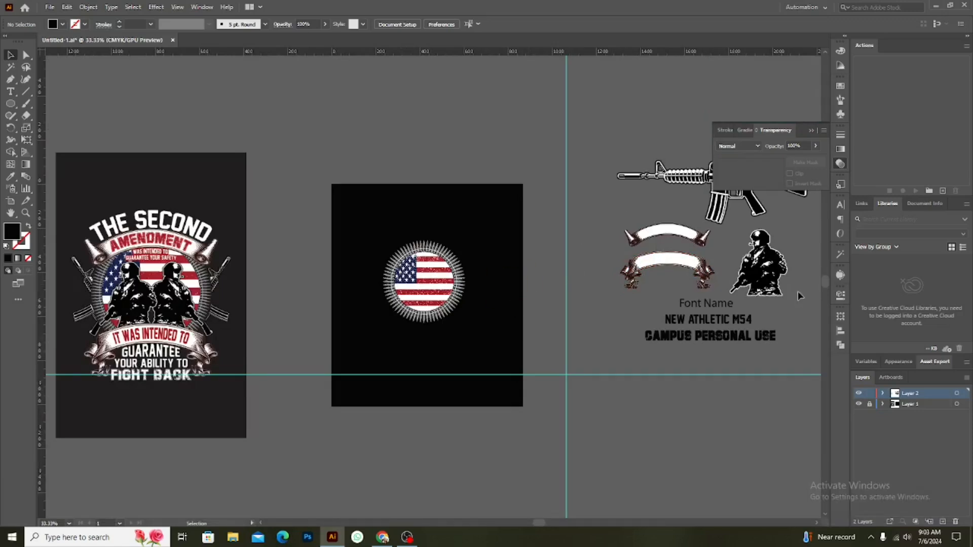
left_click(798, 263)
left_click_drag(798, 263, 498, 293)
key("ctrl+x")
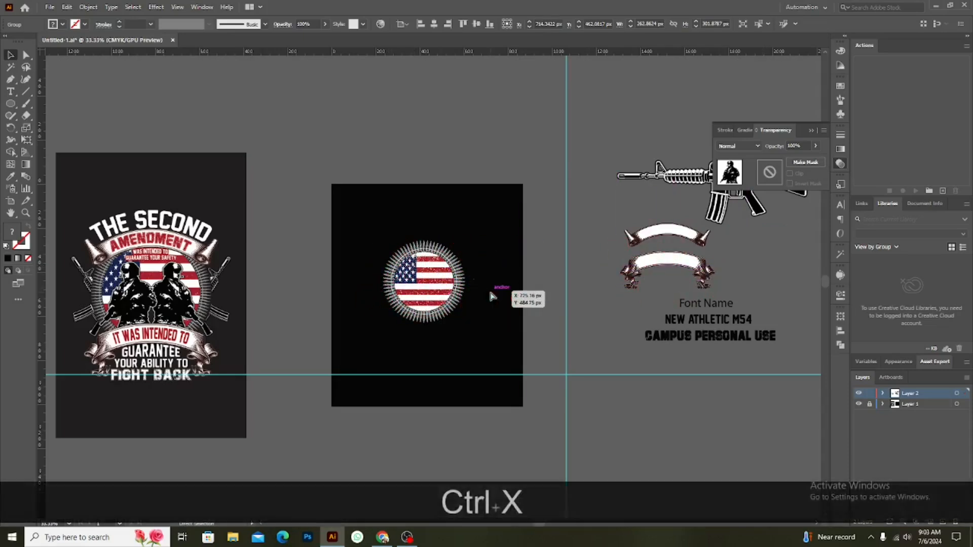
key("ctrl+f")
left_click(459, 362)
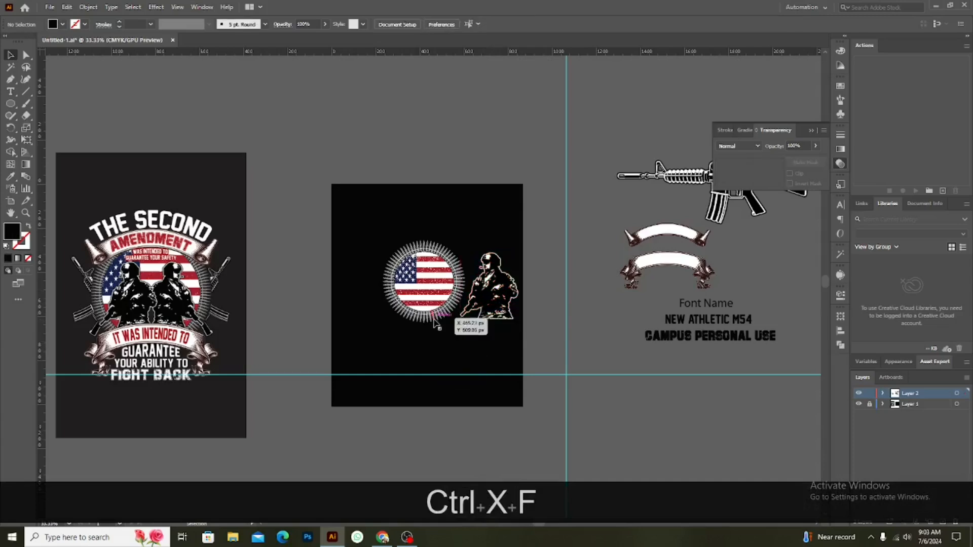
Place the soldier over the left half of the round flag and scale it proportionally to about 207 × 238 px
scroll(467, 326, "up", 3)
left_click_drag(551, 236, 403, 229)
left_click_drag(460, 175, 444, 193)
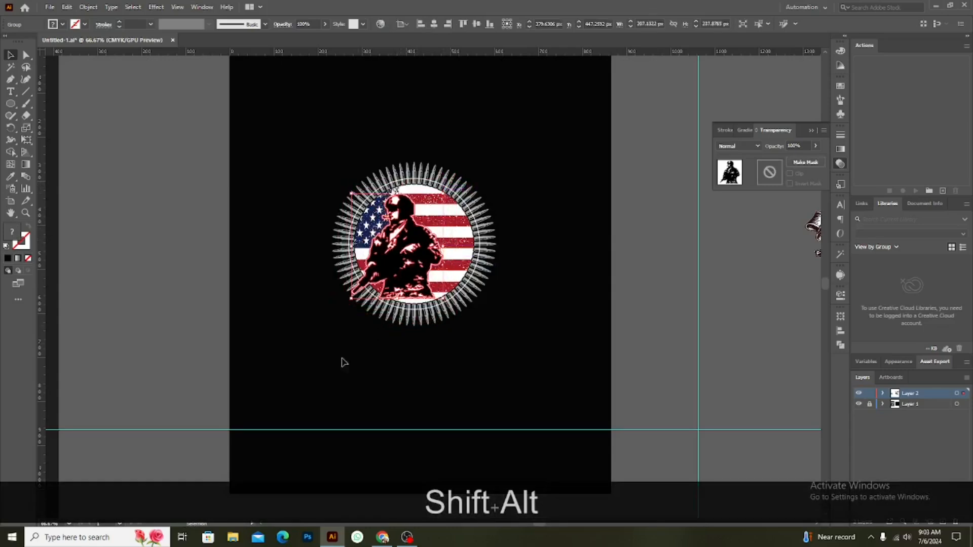
left_click(333, 378)
scroll(352, 382, "down", 1)
left_click_drag(178, 358, 270, 352)
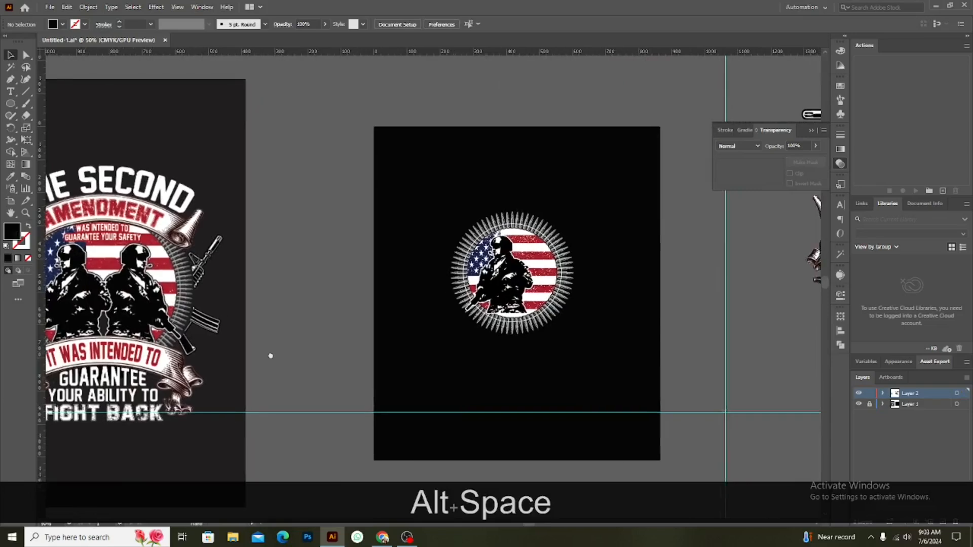
scroll(551, 336, "up", 3)
left_click_drag(551, 335, 573, 417)
left_click_drag(457, 270, 459, 261)
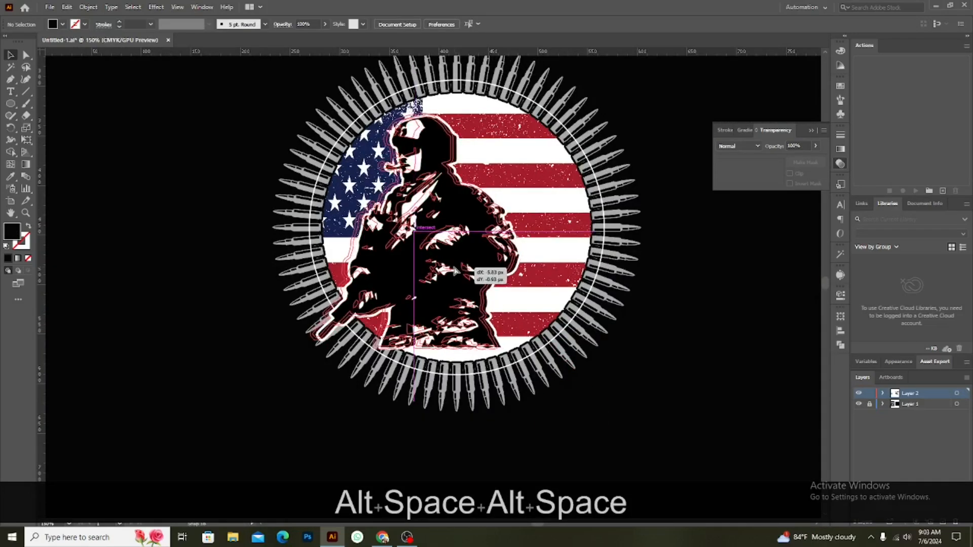
right_click(460, 262)
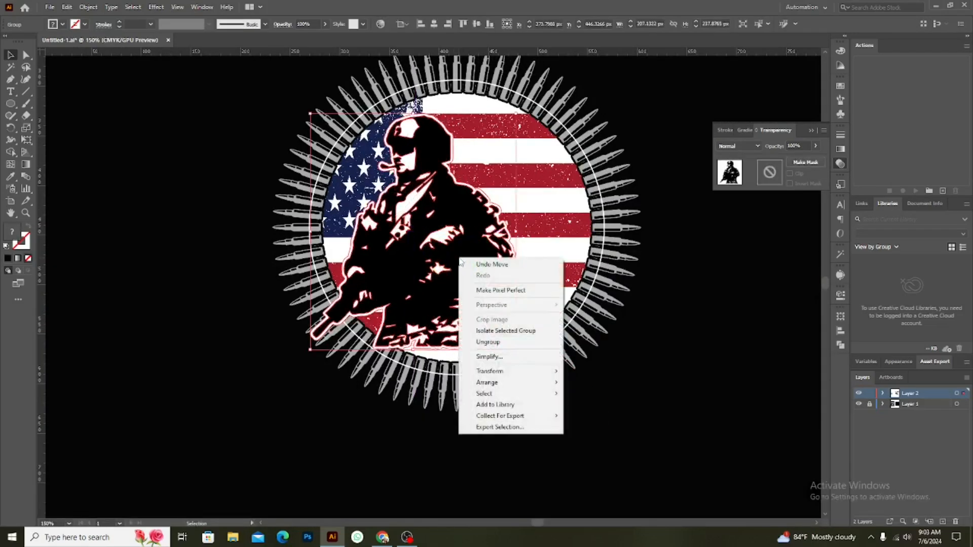
mouse_move(520, 374)
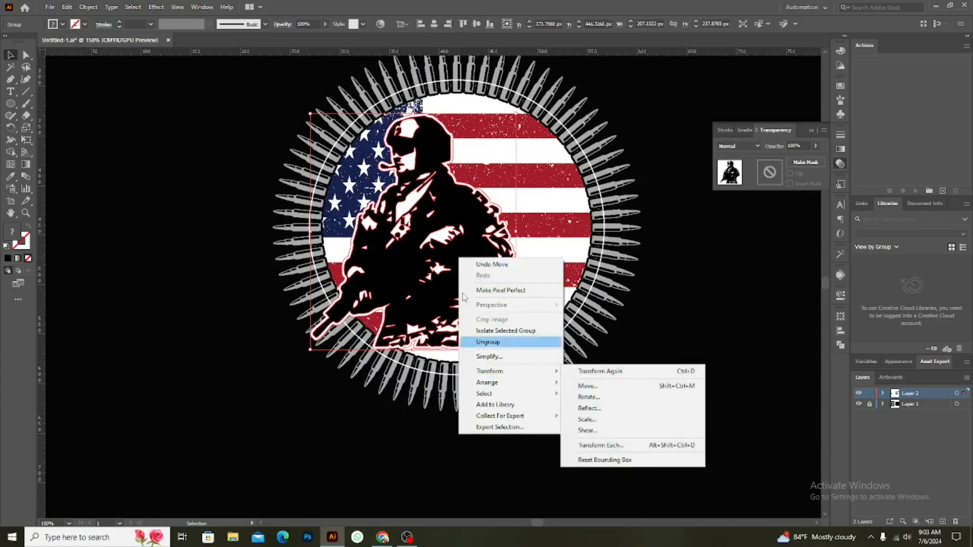
left_click(445, 215)
left_click(446, 216)
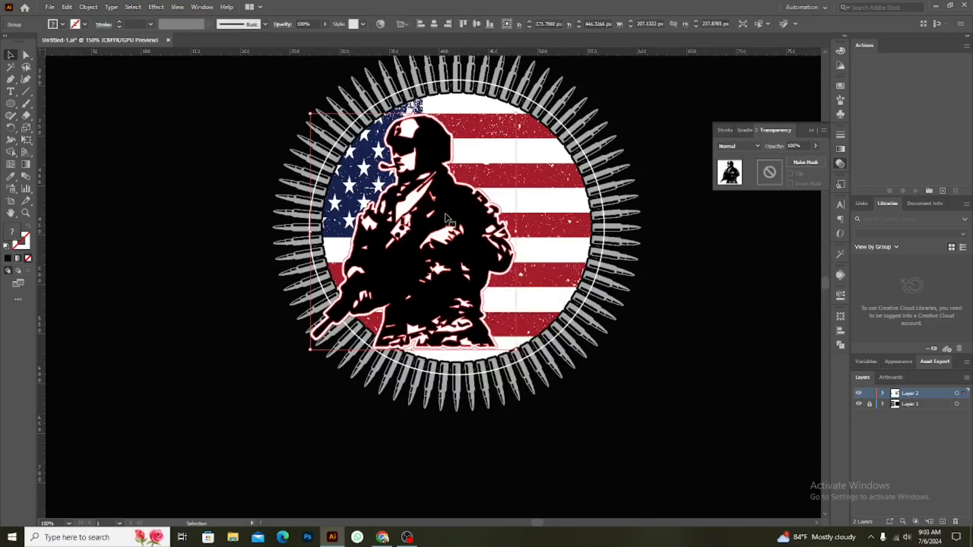
Make a mirrored copy of the soldier by reflecting it across the vertical axis
right_click(447, 216)
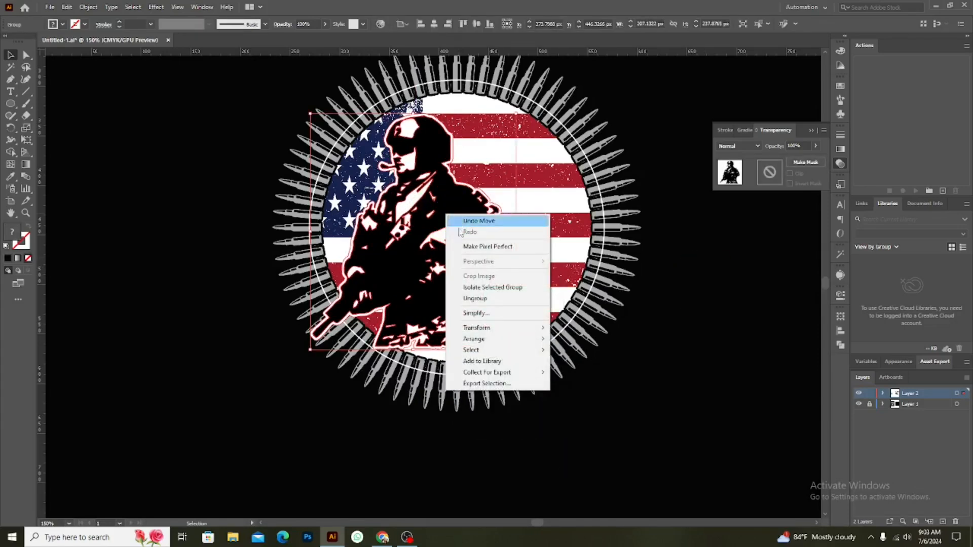
mouse_move(495, 333)
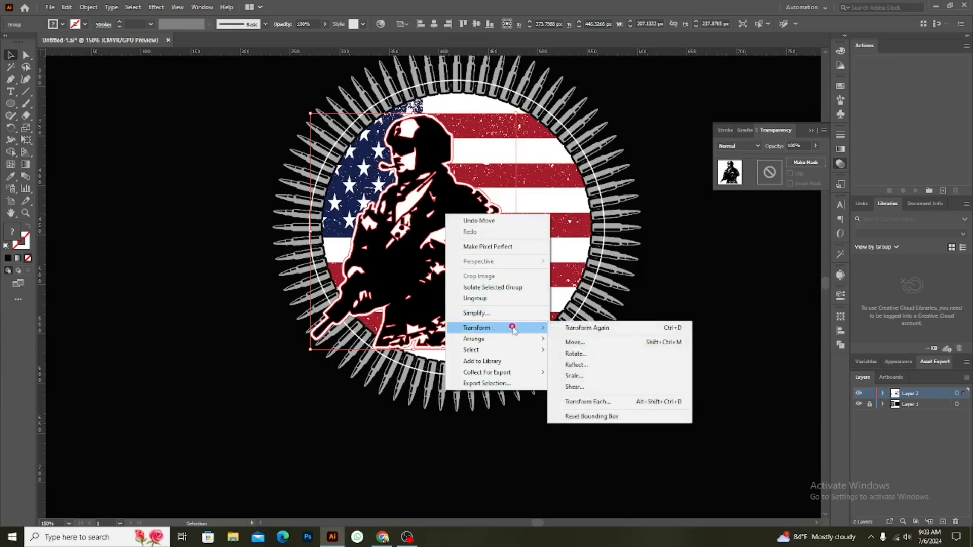
left_click(602, 365)
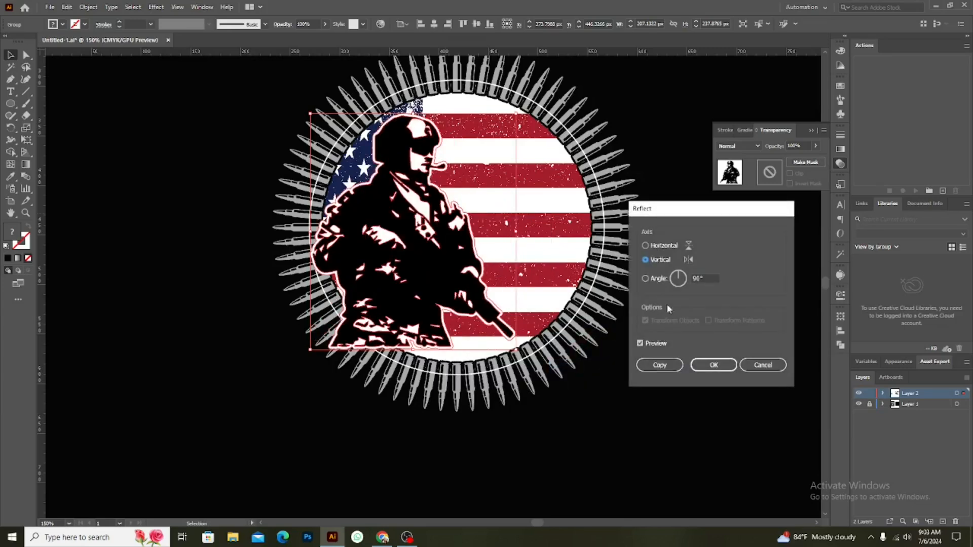
left_click(659, 365)
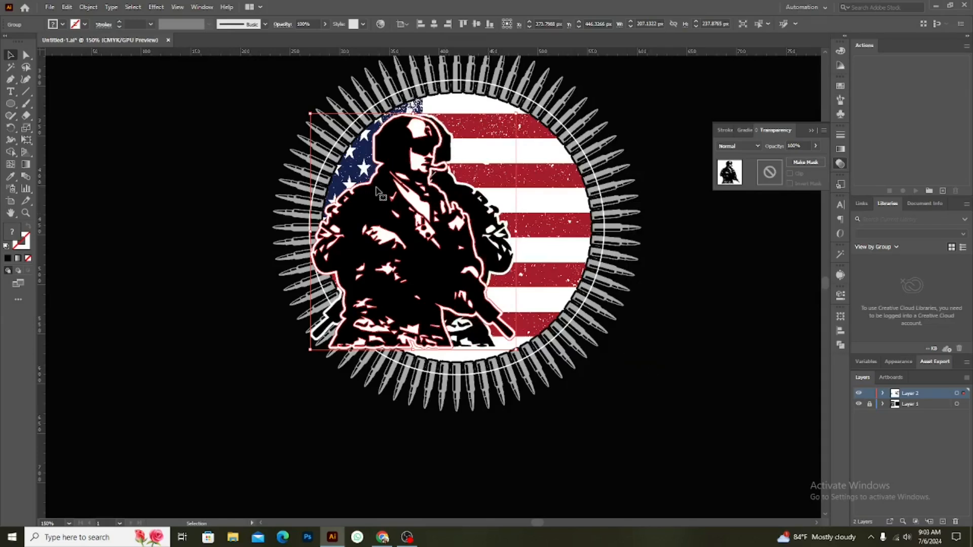
Shift the mirrored soldier about 107 px right and the original about 25 px left so they stand back to back on the flag
left_click_drag(400, 221, 507, 221)
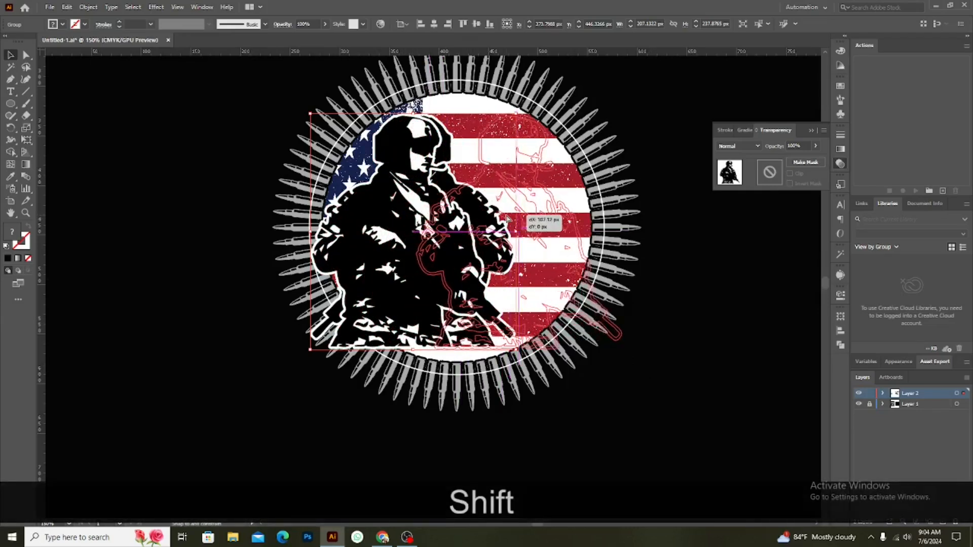
left_click_drag(507, 218, 508, 219)
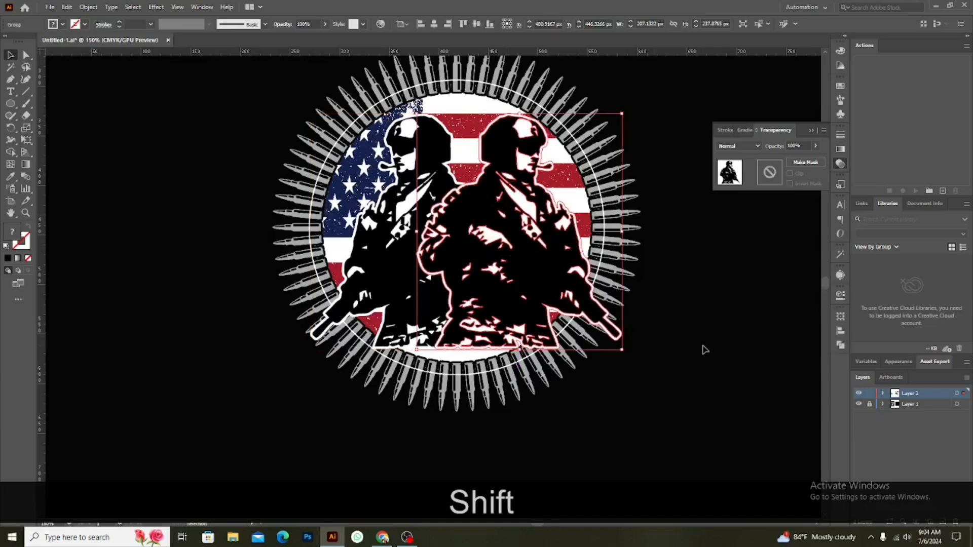
left_click_drag(467, 290, 367, 222)
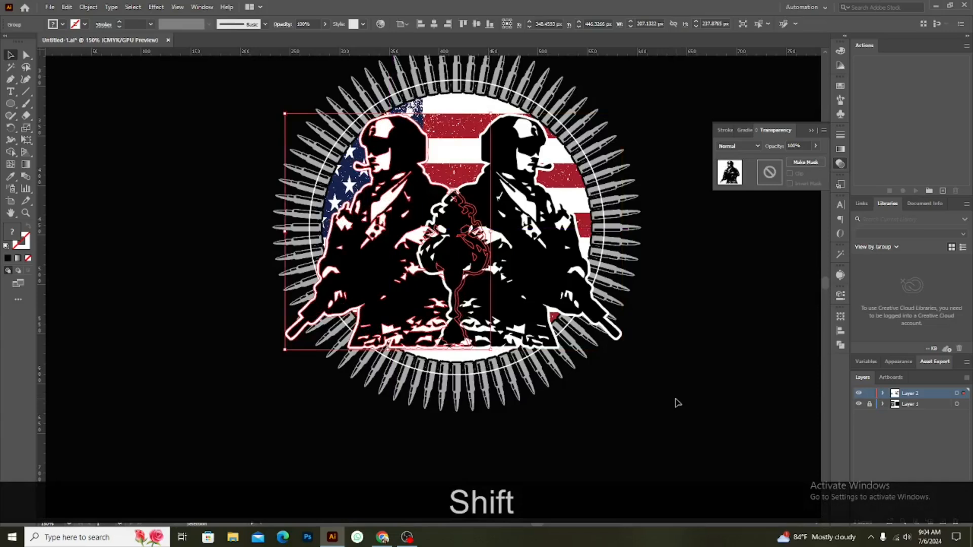
left_click(638, 393)
Bring the left soldier in front of the mirrored one by cutting it and pasting it in place in front
scroll(638, 392, "down", 3)
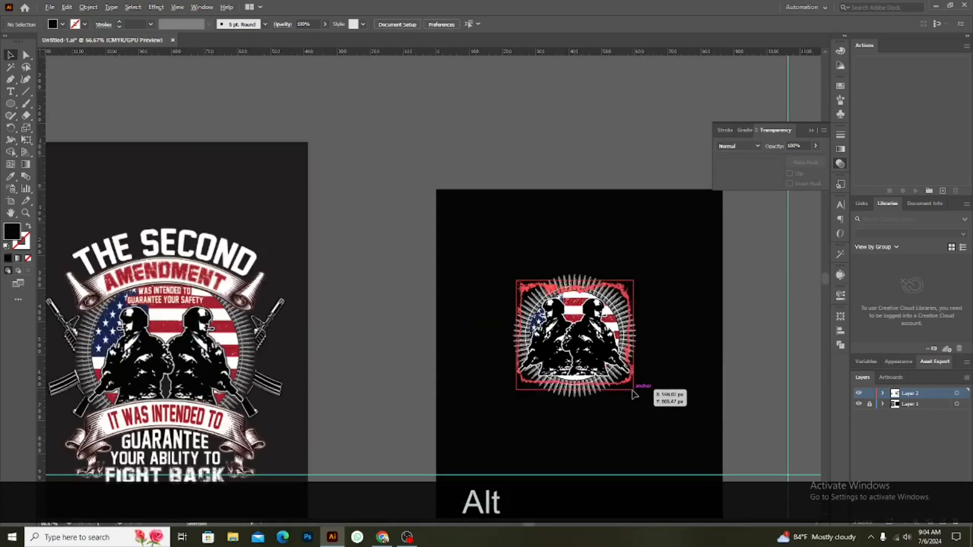
scroll(638, 395, "up", 2)
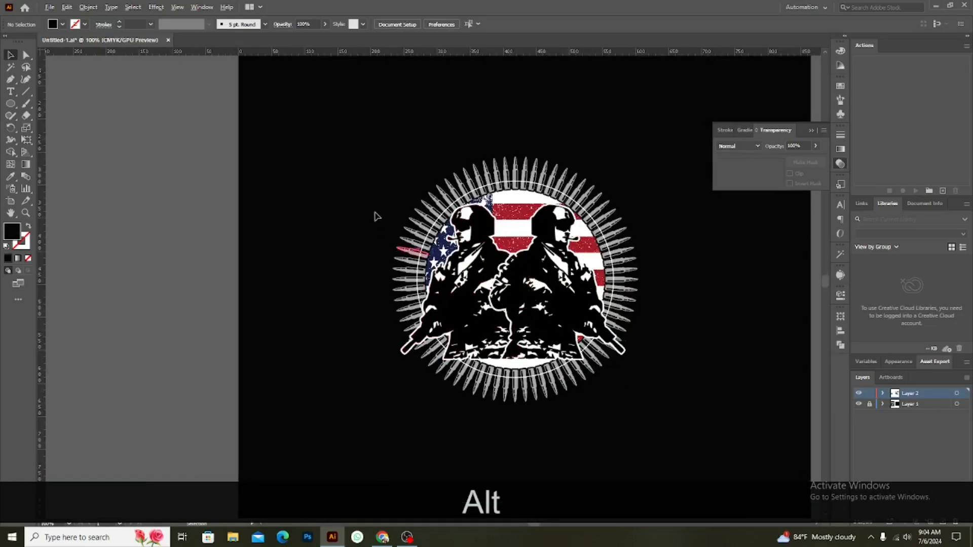
left_click(467, 276)
key("ctrl+x")
key("ctrl+f")
left_click(764, 233)
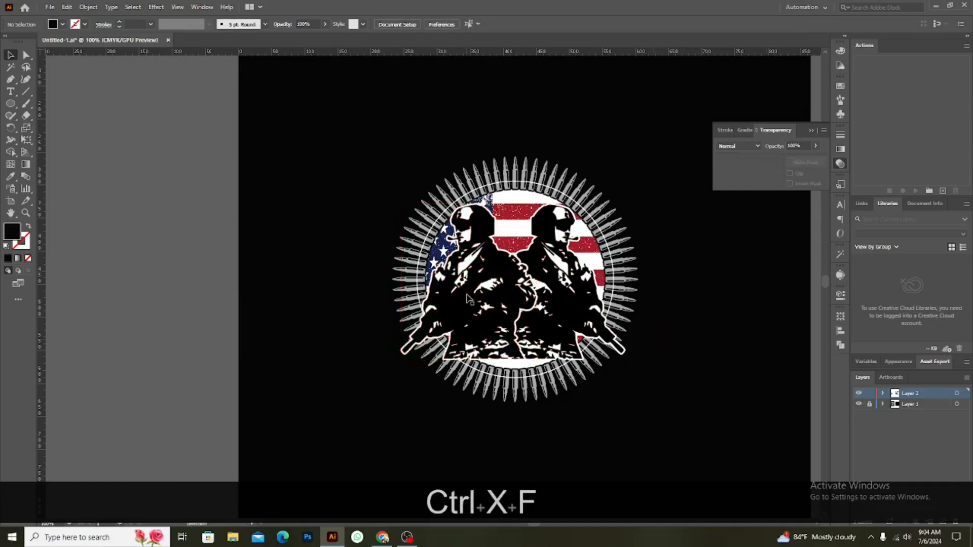
Group the two soldiers and scale the group down proportionally to about 303 × 213 px
left_click(507, 309)
left_click(556, 288, "shift")
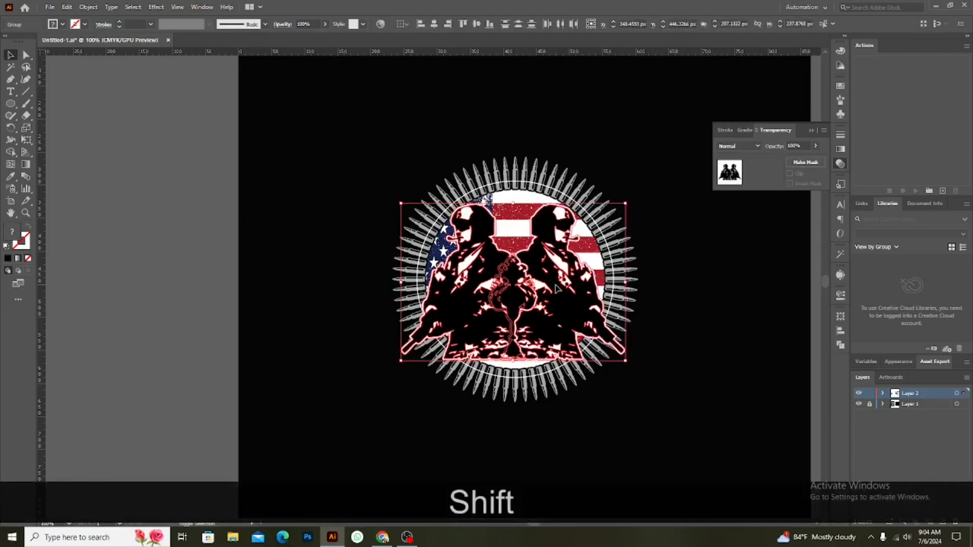
key("ctrl+shift+g")
mouse_move(626, 204)
left_mouse_down()
mouse_move(637, 203)
mouse_move(635, 215)
mouse_move(637, 203)
mouse_move(615, 208)
left_mouse_up()
left_click(671, 243)
Offset the paths of the grouped soldiers by 2 px with round joins and a miter limit of 4
scroll(649, 380, "down", 1, "alt")
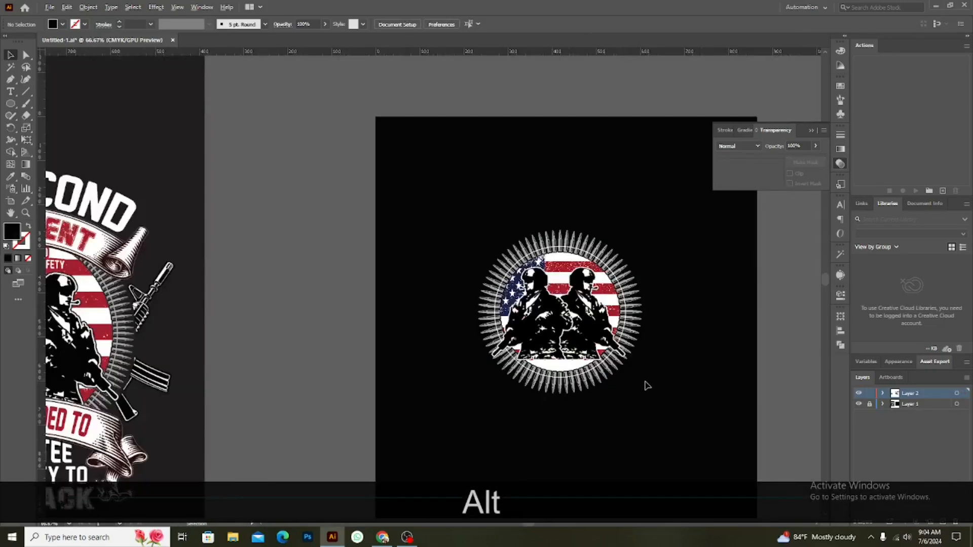
scroll(646, 385, "down", 1)
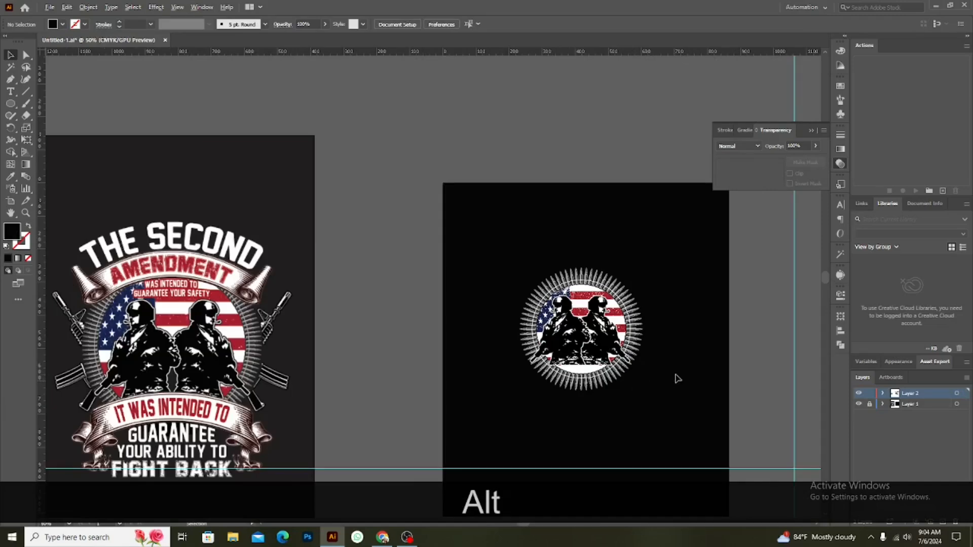
scroll(677, 379, "up", 1)
scroll(664, 380, "up", 2)
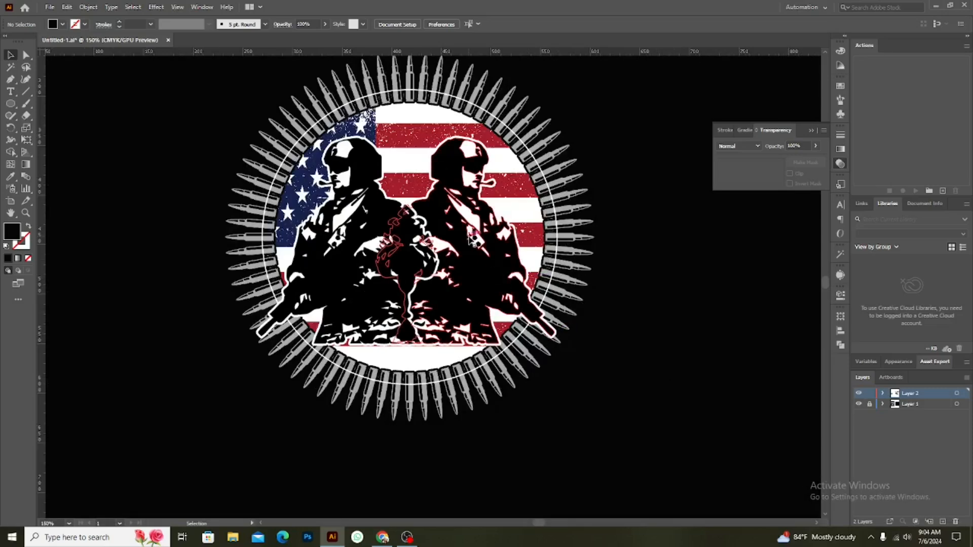
left_click(400, 224)
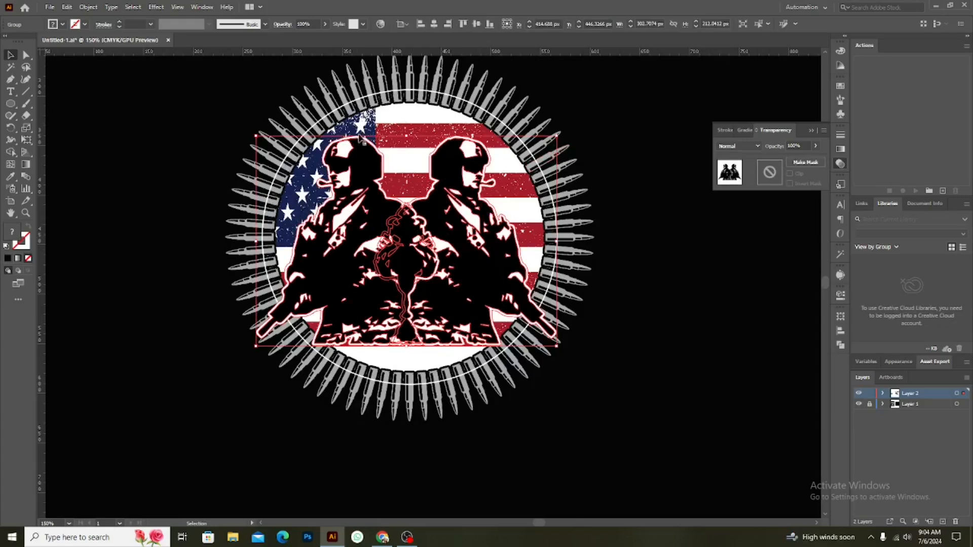
left_click(95, 8)
mouse_move(123, 253)
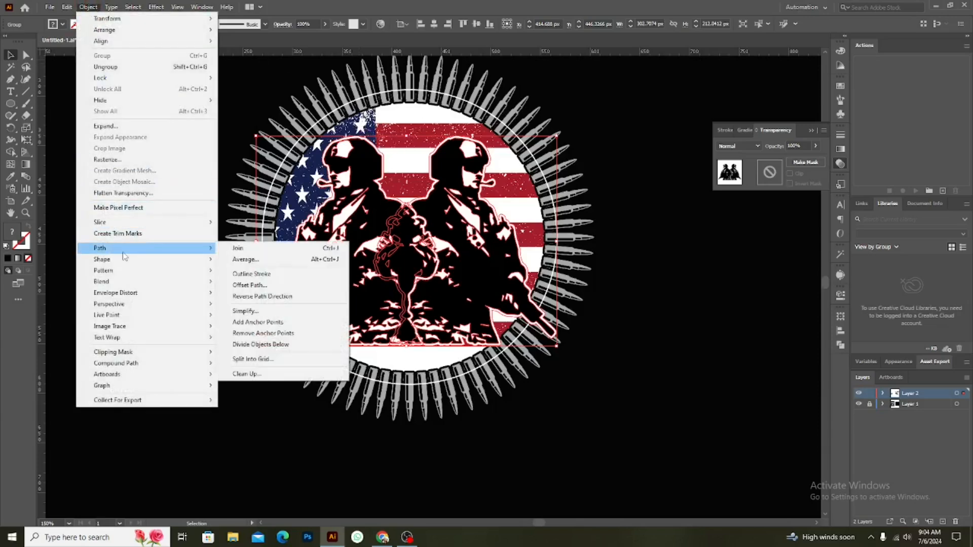
left_click(257, 286)
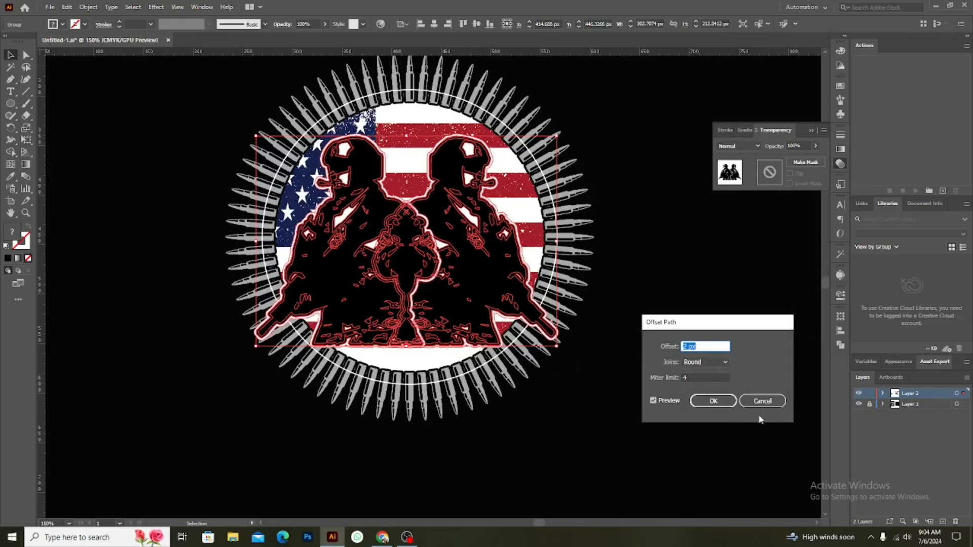
left_click(713, 401)
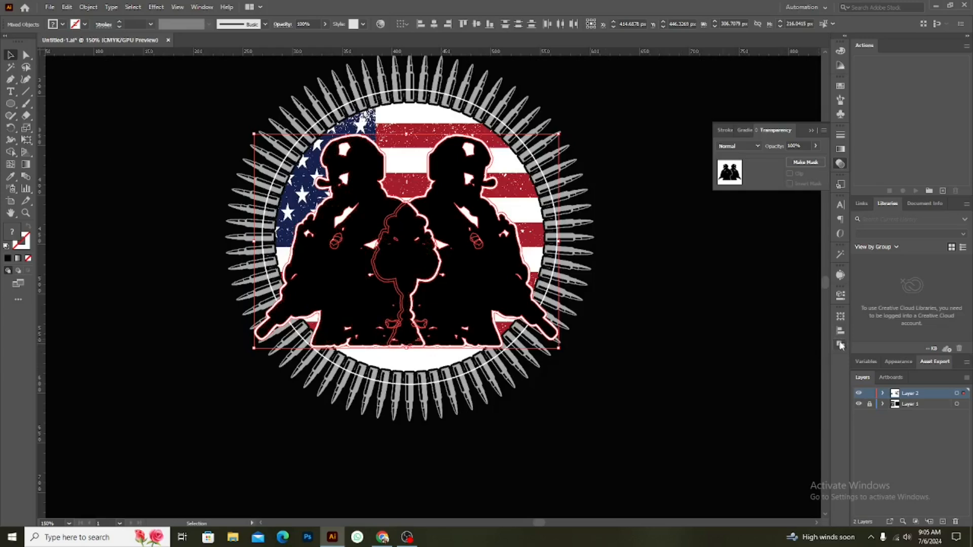
Unite the offset shapes into a single black silhouette of both soldiers and cut it to the clipboard
left_click(840, 344)
left_click(722, 340)
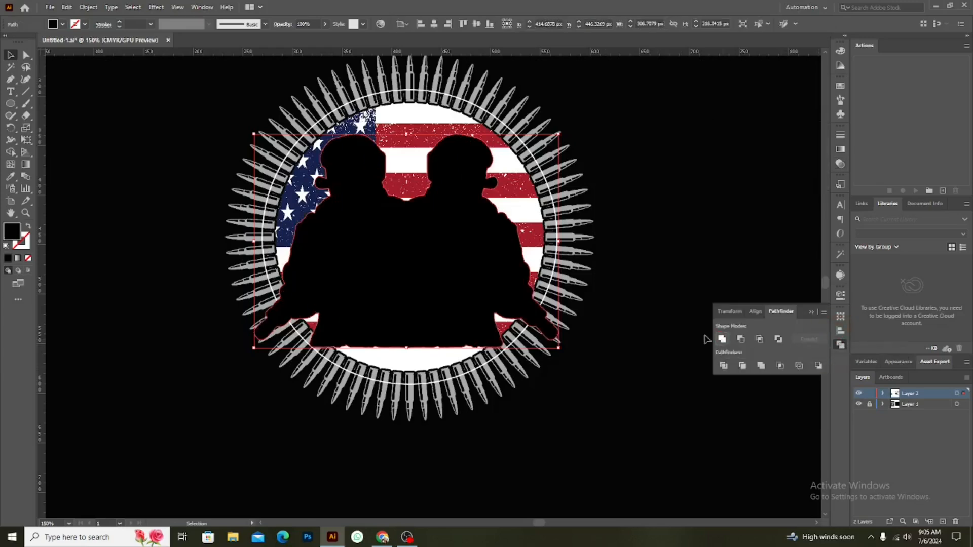
key("ctrl+x")
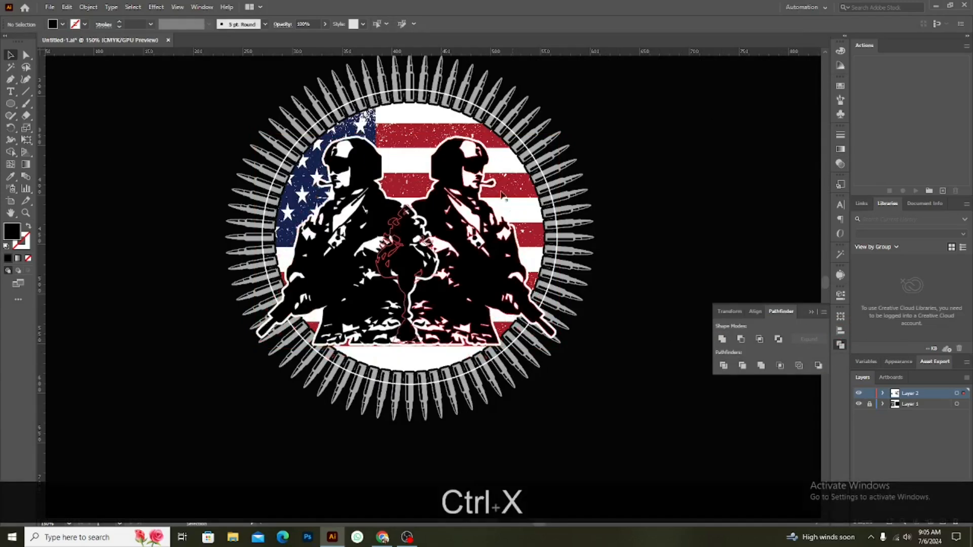
left_click(510, 189)
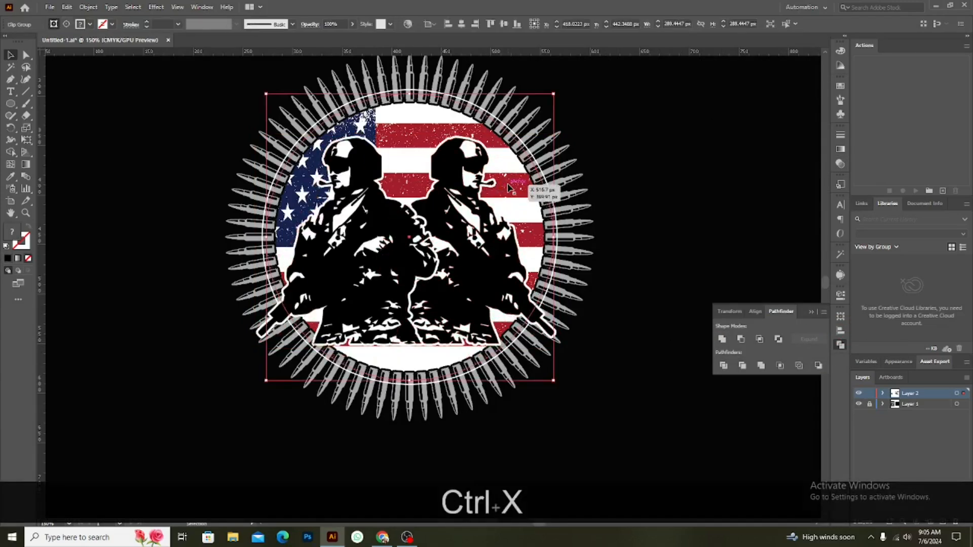
left_click(580, 195, "shift")
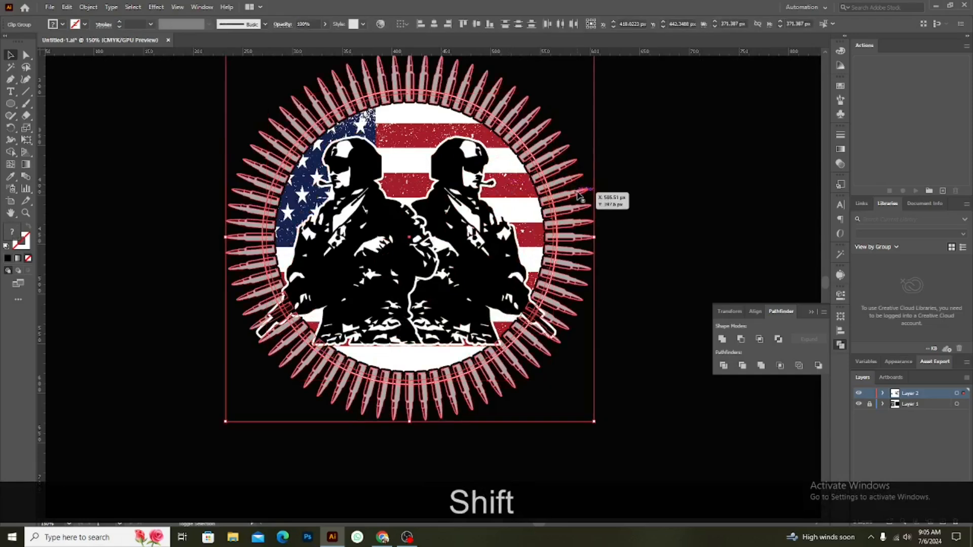
left_click(840, 165)
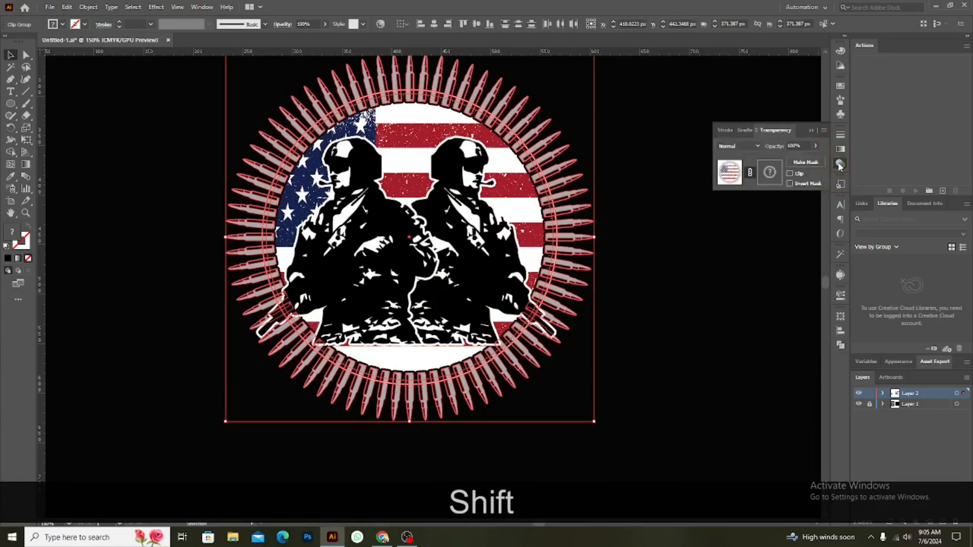
left_click(770, 172)
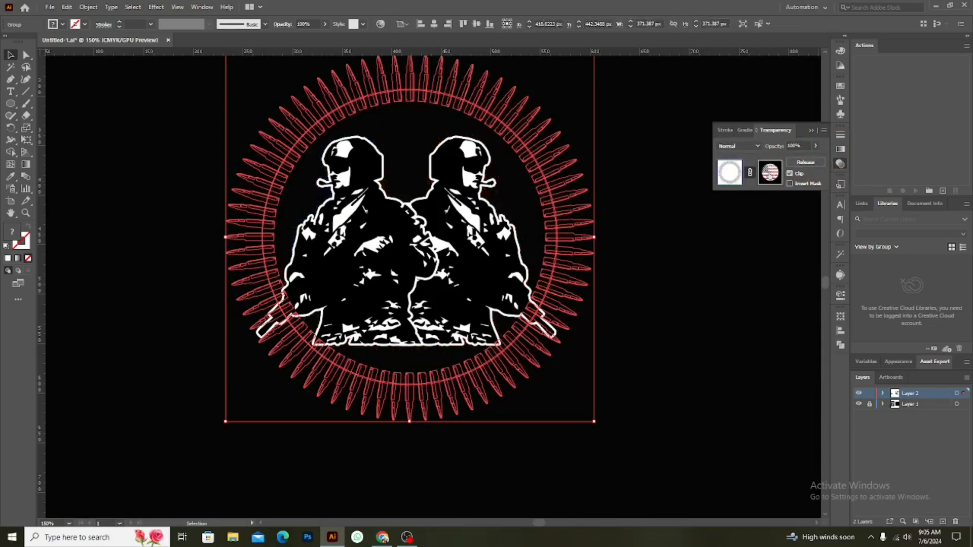
left_click(789, 174)
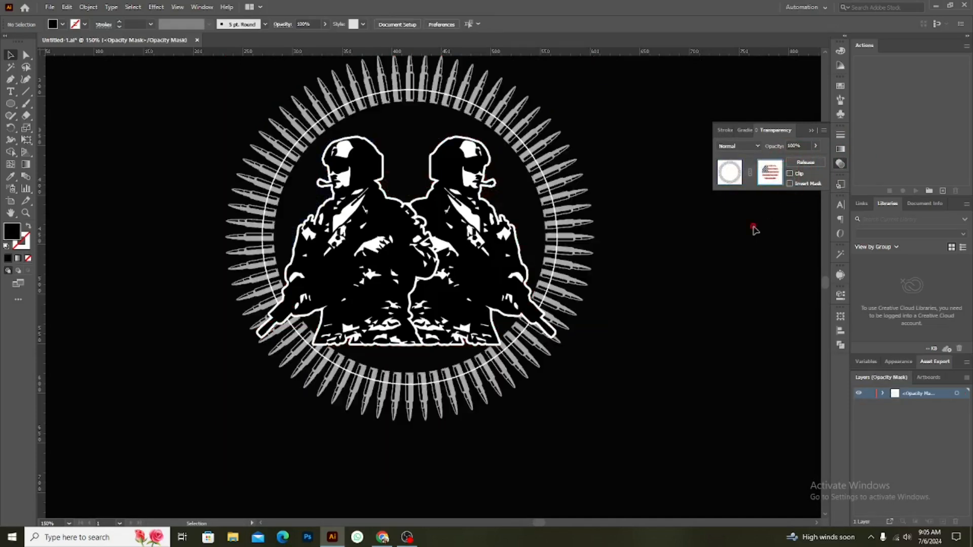
left_click(799, 164)
left_click(698, 273)
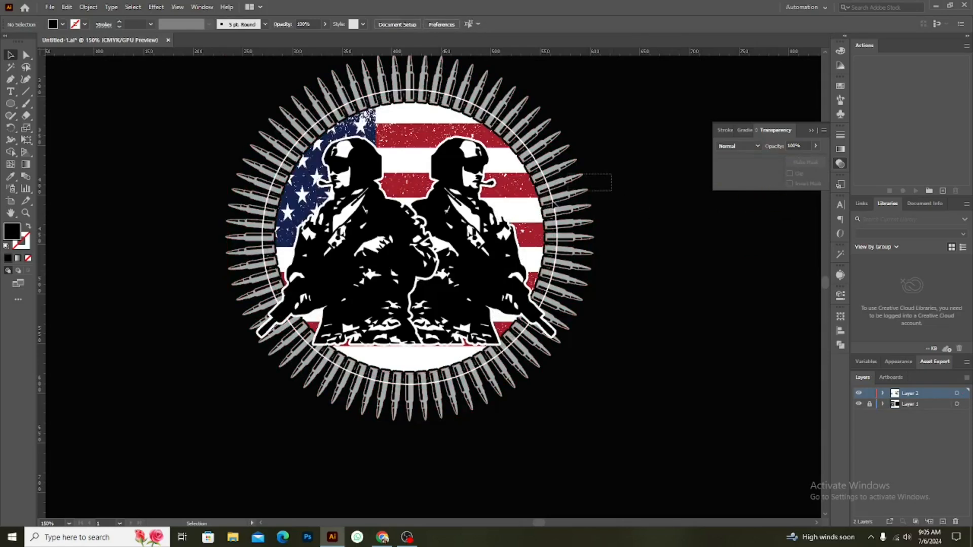
Group the round flag with the bullet ring and create a non-clipping opacity mask on the group
left_click(529, 215)
key("ctrl+g")
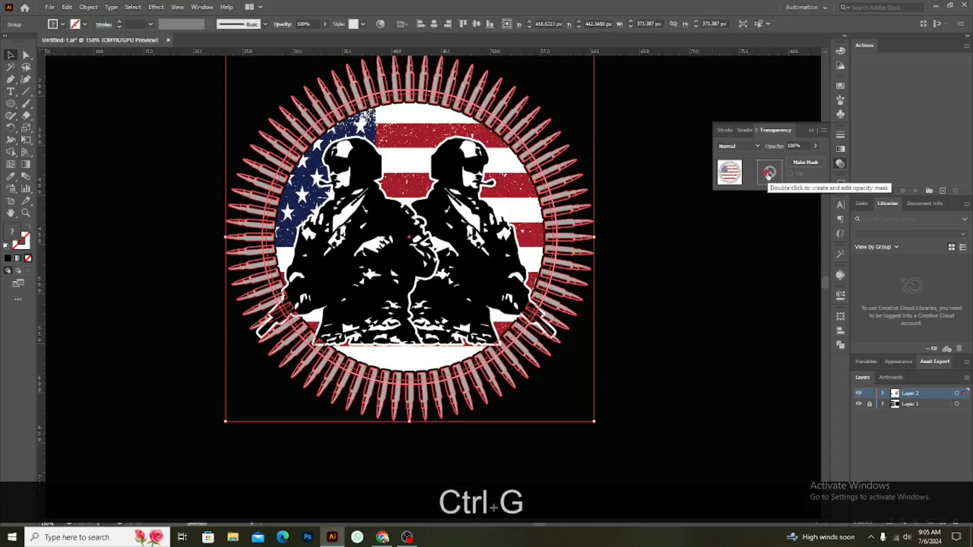
left_click(769, 174)
left_click(768, 175)
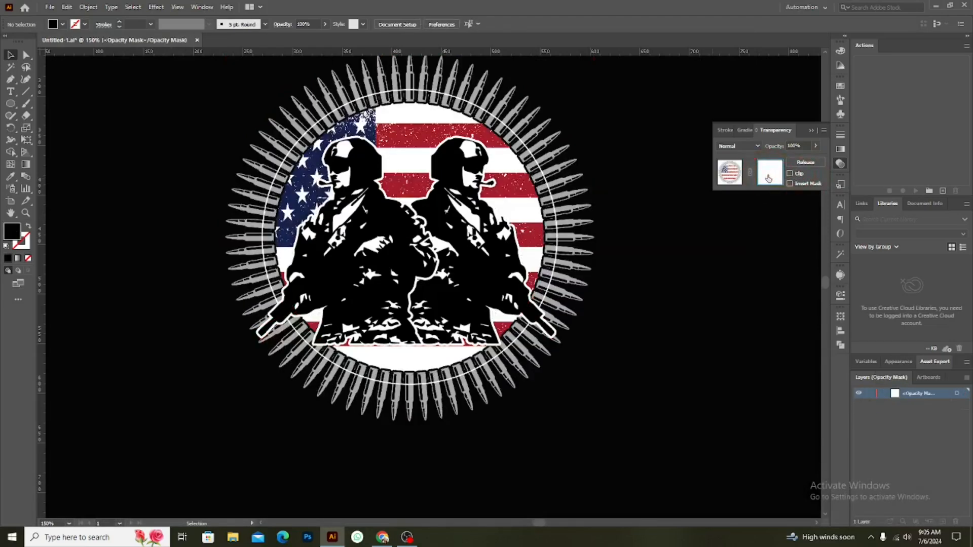
Paste the soldiers' silhouette in place in the opacity mask with a 000000 fill and return to editing the artwork
key("ctrl")
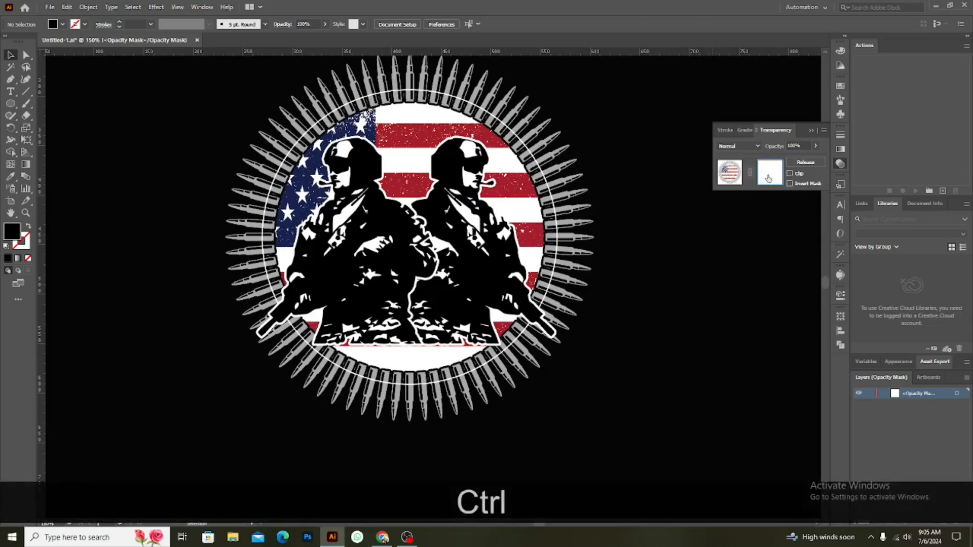
key("ctrl+f")
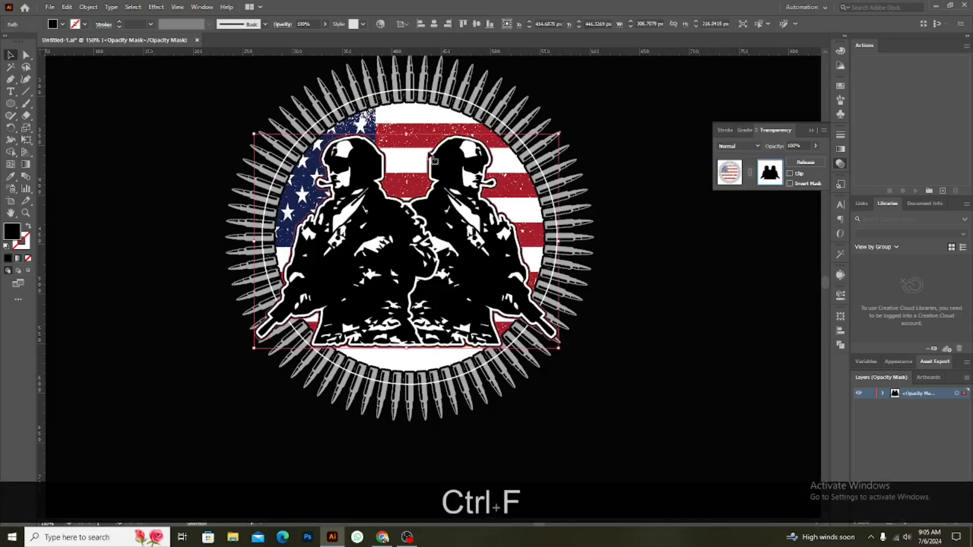
double_click(14, 236)
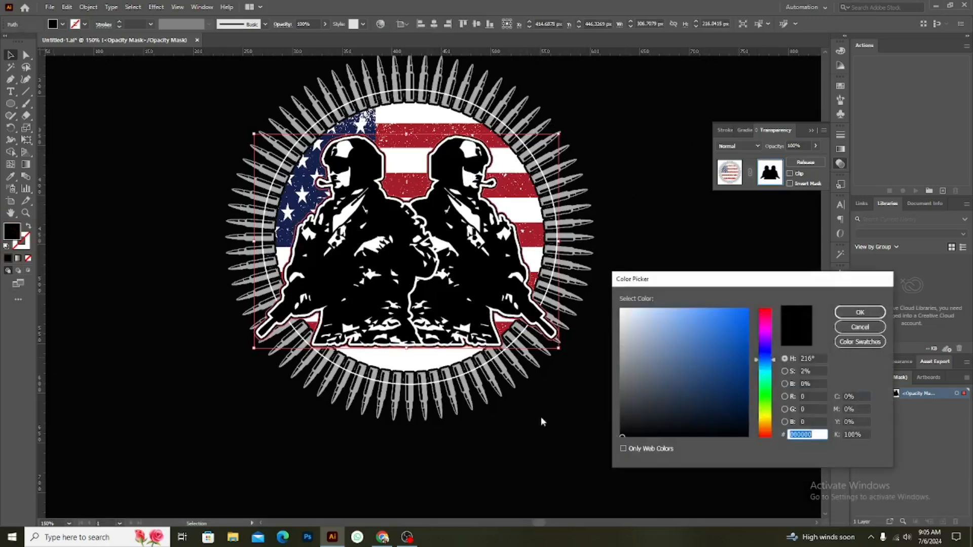
left_click(869, 311)
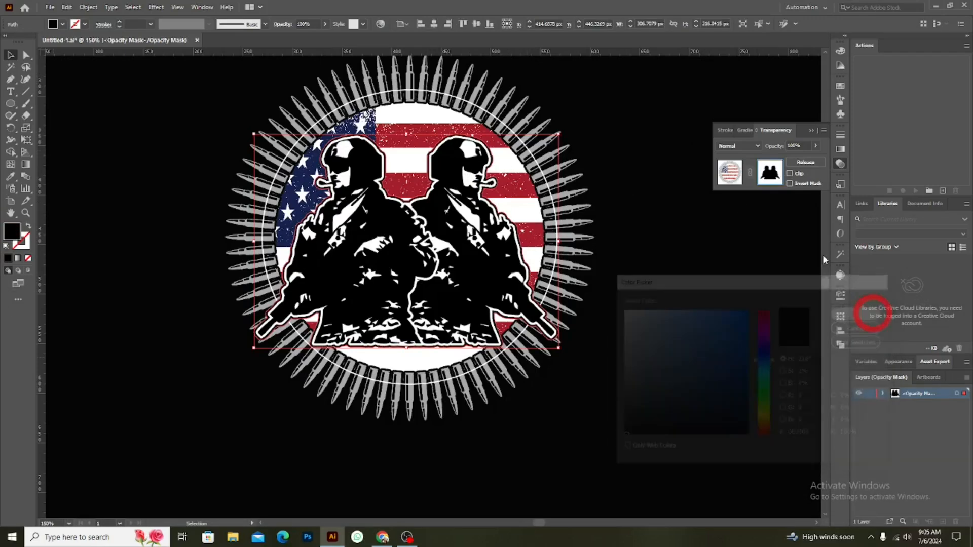
left_click(730, 172)
left_click(590, 459)
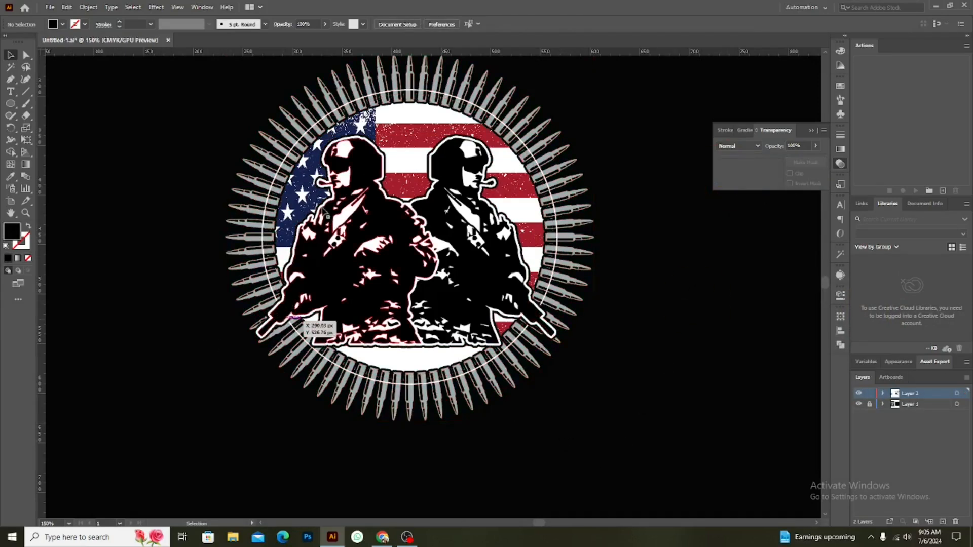
Move the curved banner with the bow ends from the assets onto the lower part of the bullet ring
scroll(544, 428, "down", 2)
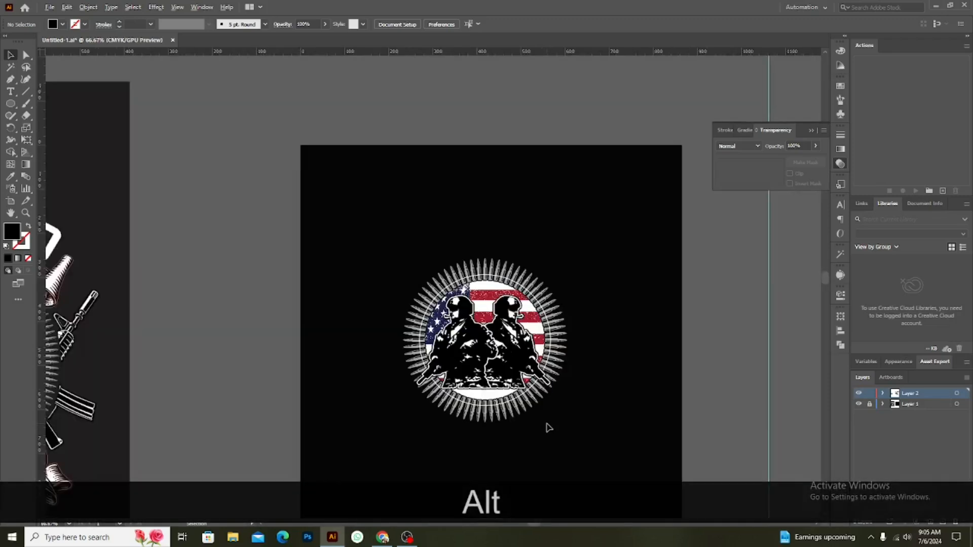
scroll(548, 422, "down", 1)
key("alt+space")
left_click_drag(560, 438, 464, 377)
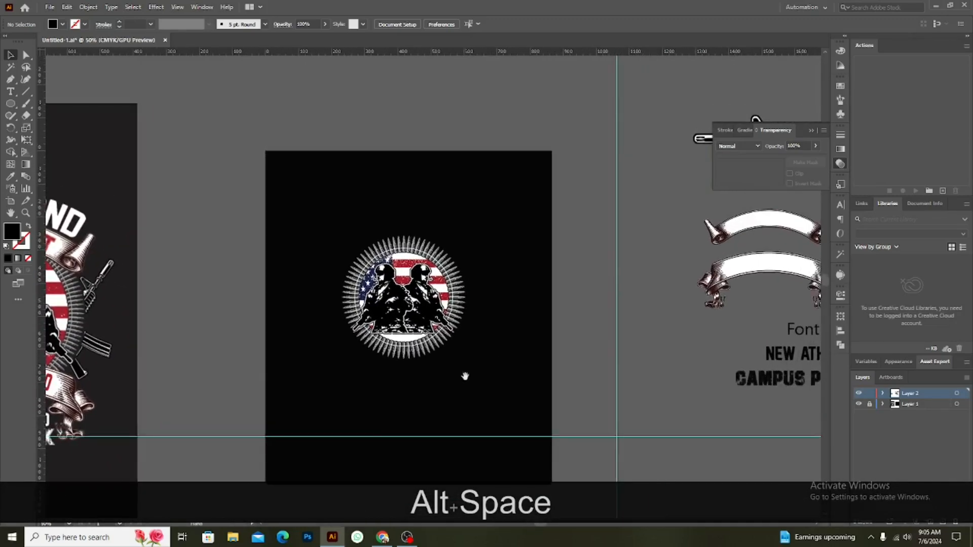
left_click_drag(740, 292, 441, 357)
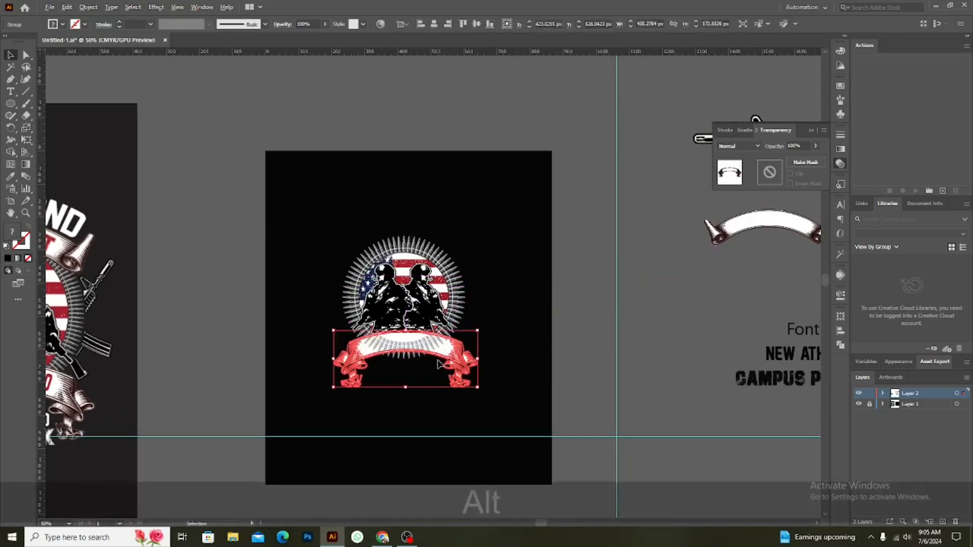
Scale the banner down proportionally to about 370 × 147 px, matching the bullet ring's width
scroll(440, 364, "up", 2)
scroll(440, 363, "up", 1)
left_click_drag(558, 272, 526, 283)
left_click_drag(467, 373, 462, 338)
Align the banner and the bullet ring group on their horizontal centers
left_click(342, 115, "shift")
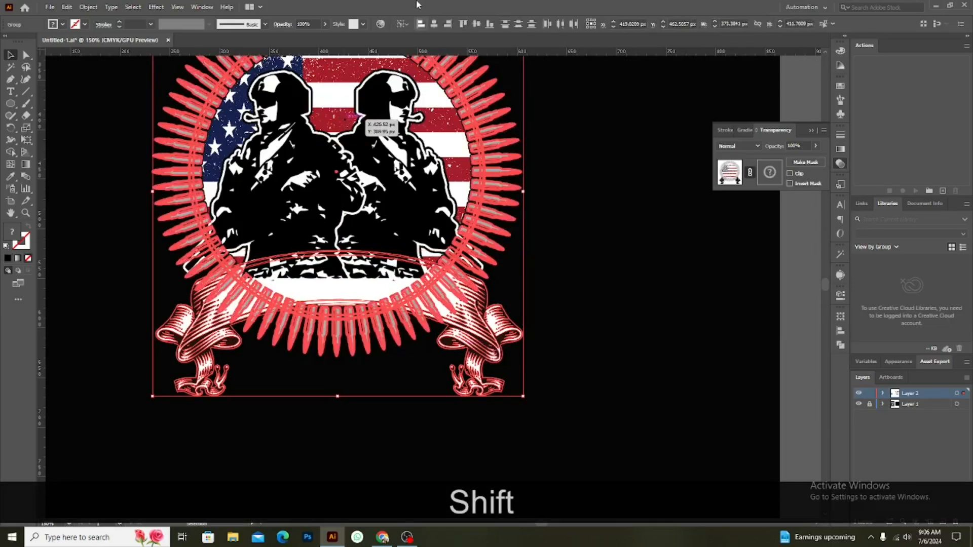
left_click(437, 24)
left_click(586, 313)
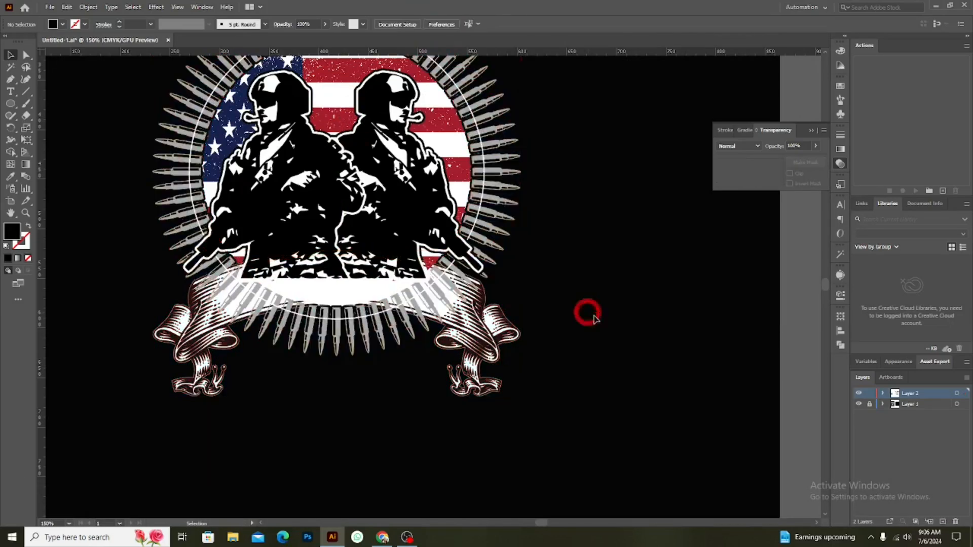
Bring the banner in front of the soldiers and bullet ring by cutting it and pasting it in place in front
scroll(597, 390, "down", 1)
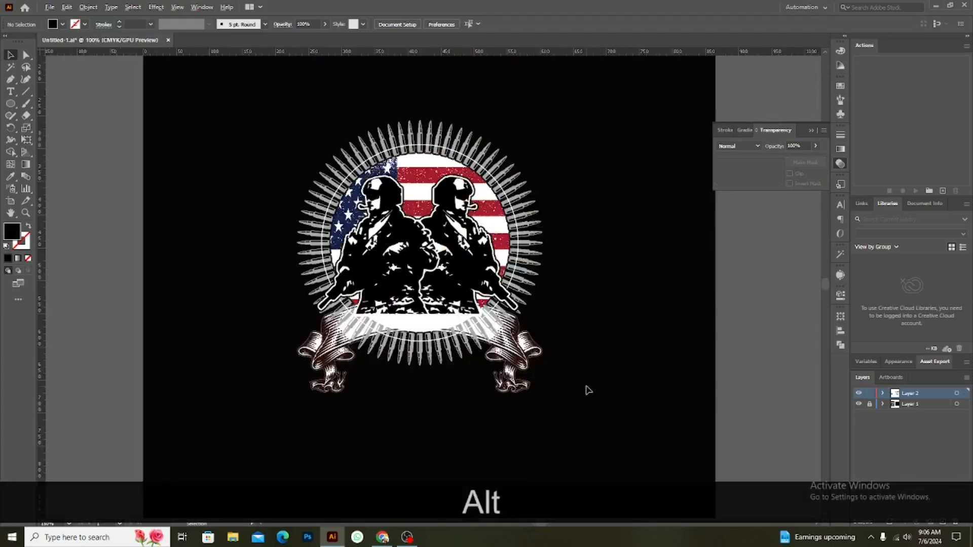
scroll(588, 390, "down", 3)
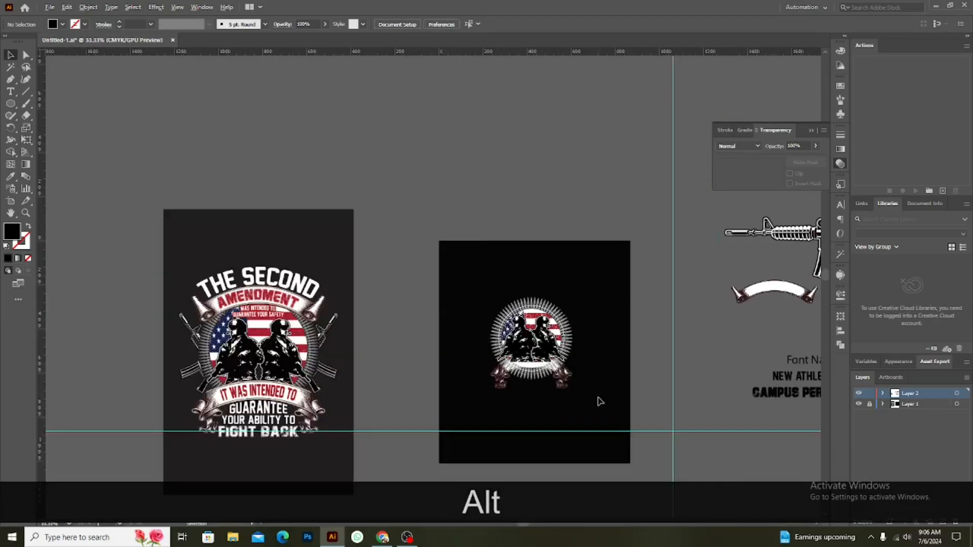
scroll(599, 400, "up", 4)
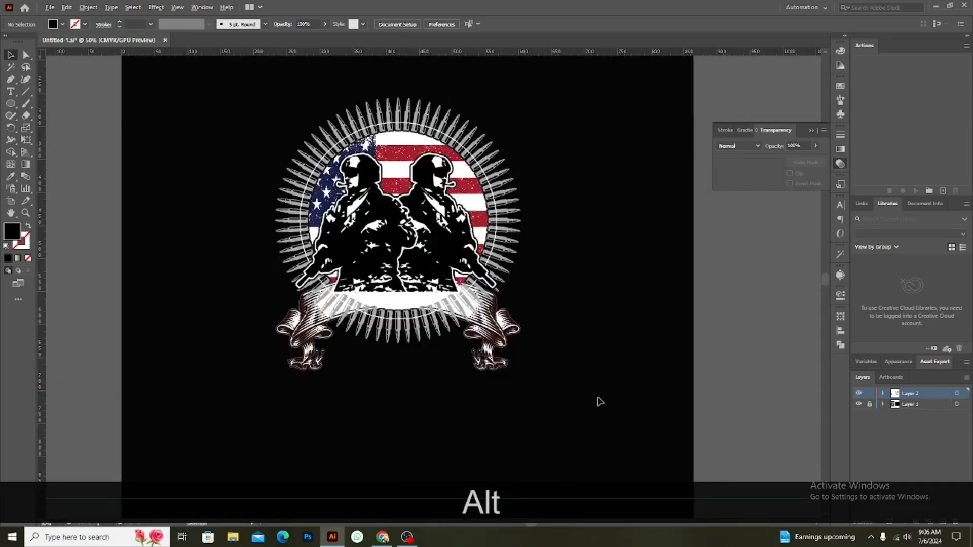
left_click_drag(293, 358, 467, 416)
left_click(626, 341)
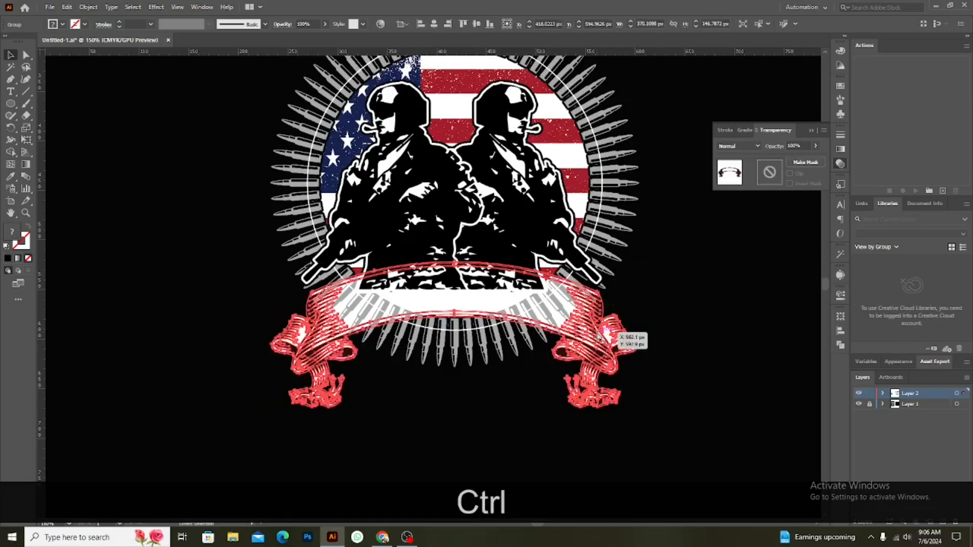
key("ctrl+x")
key("ctrl+f")
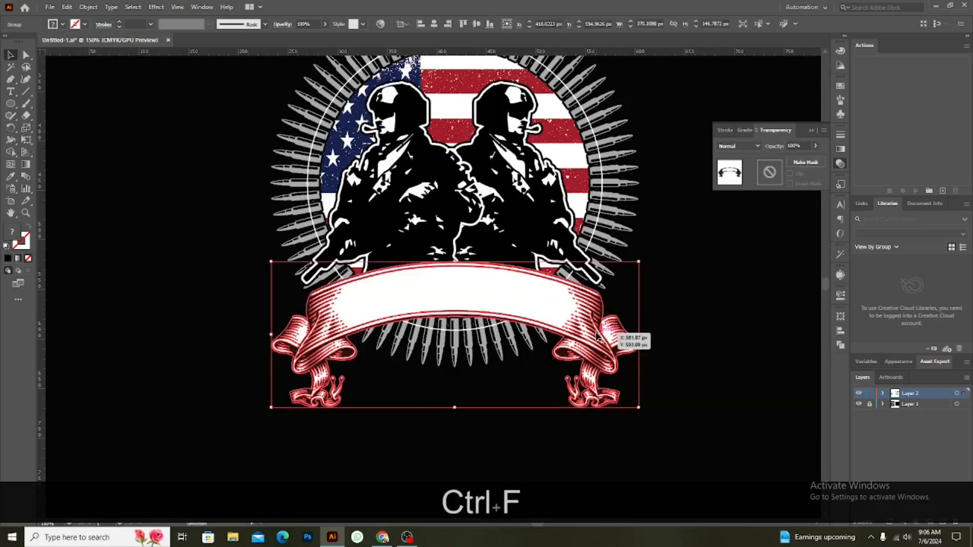
left_click(653, 327)
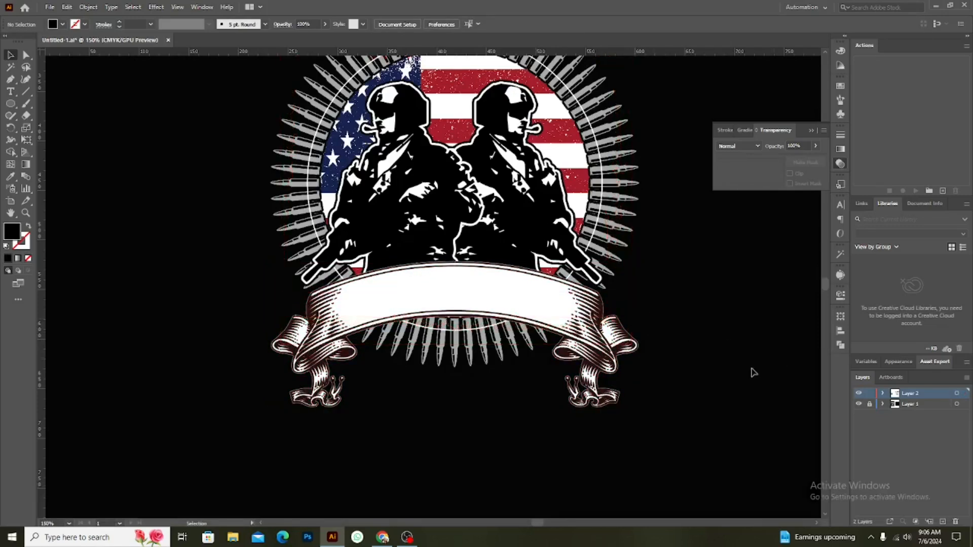
Compare the banner with the reference design and offset its paths outward by 2 px
left_click(612, 361)
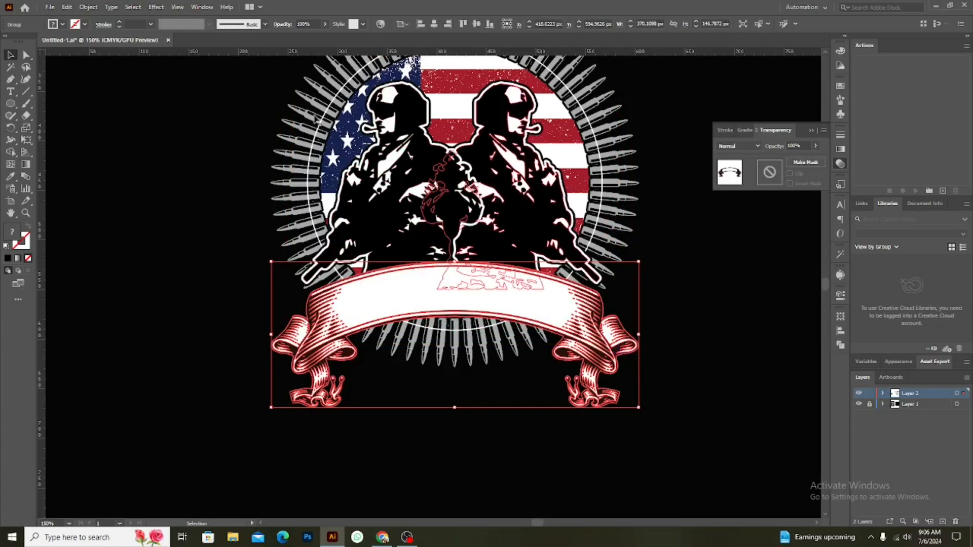
scroll(476, 297, "down", 2)
left_click_drag(236, 235, 354, 220)
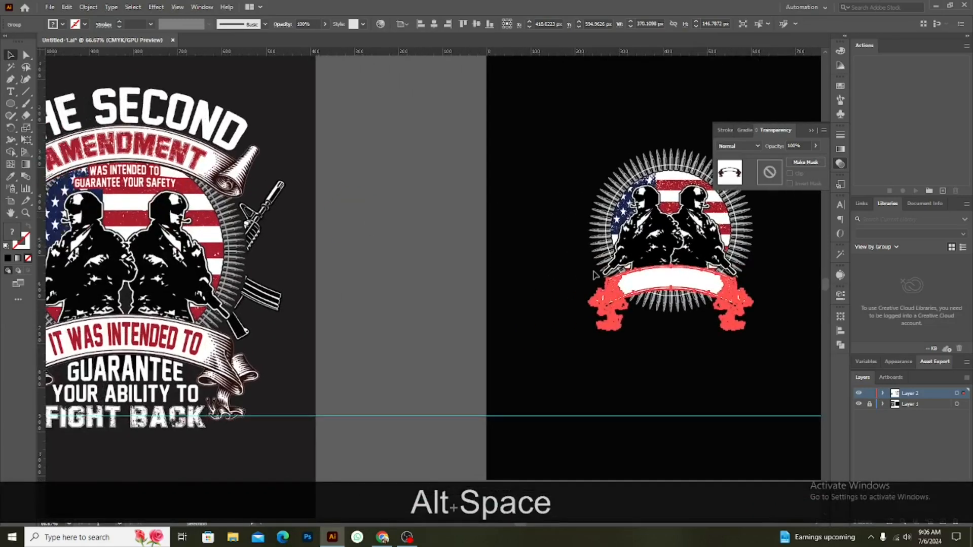
left_click_drag(510, 250, 305, 247)
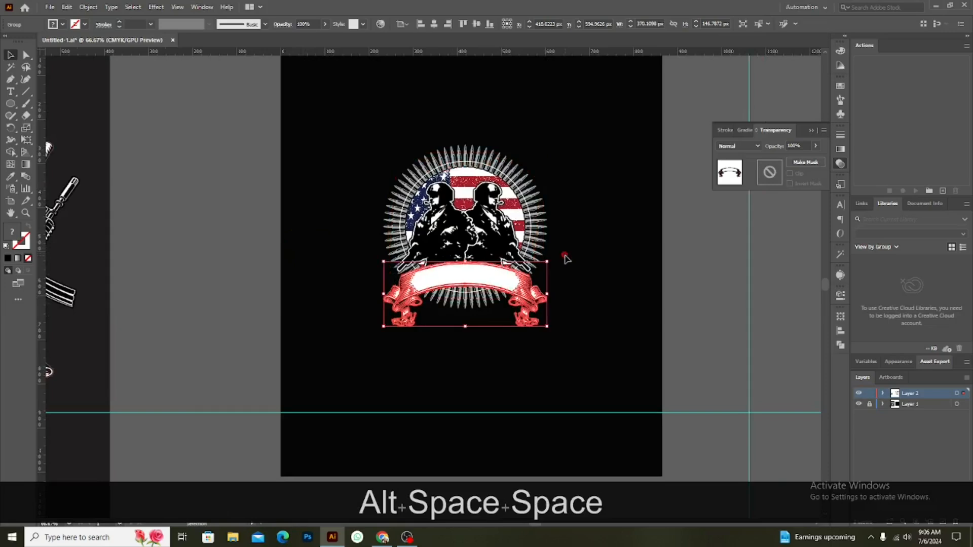
left_click(566, 259)
scroll(500, 283, "up", 3)
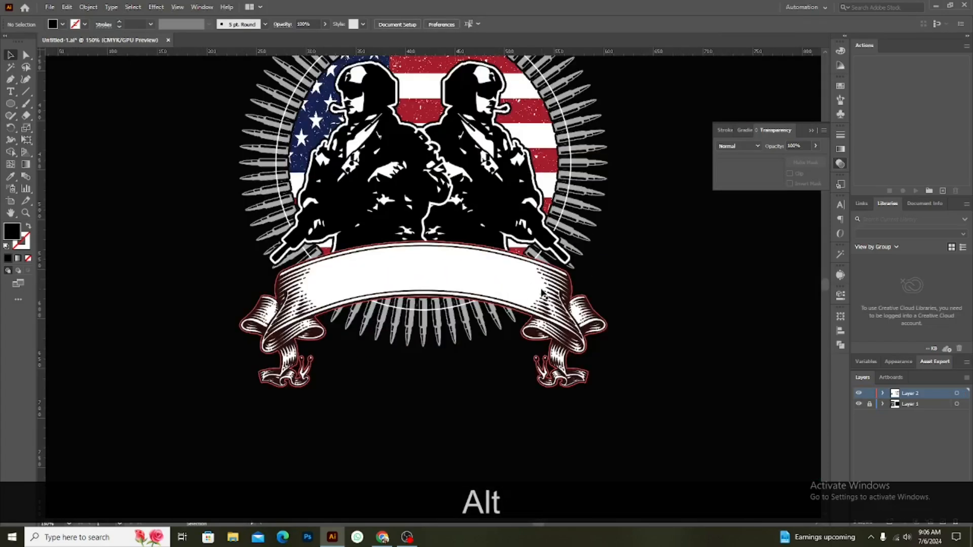
left_click(541, 293)
left_click(88, 7)
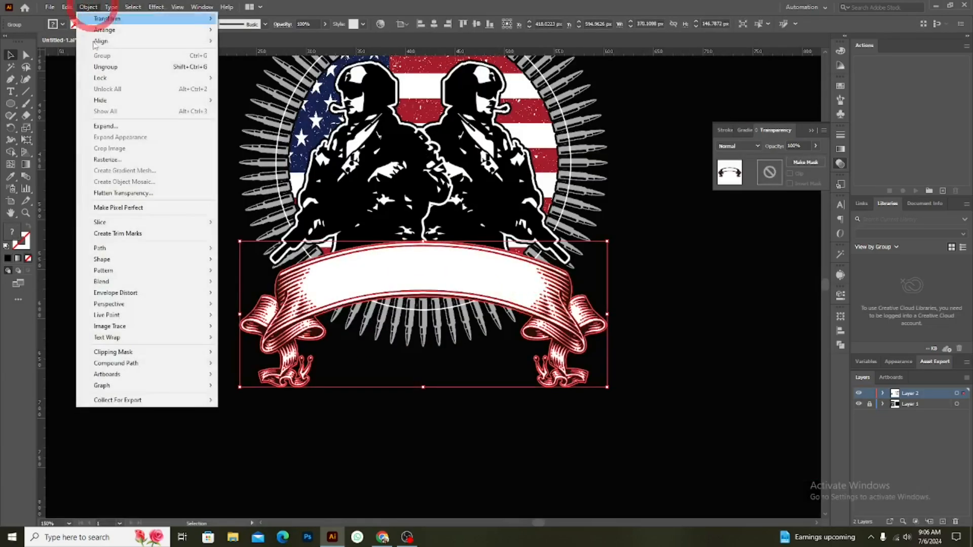
left_click(114, 247)
left_click(250, 285)
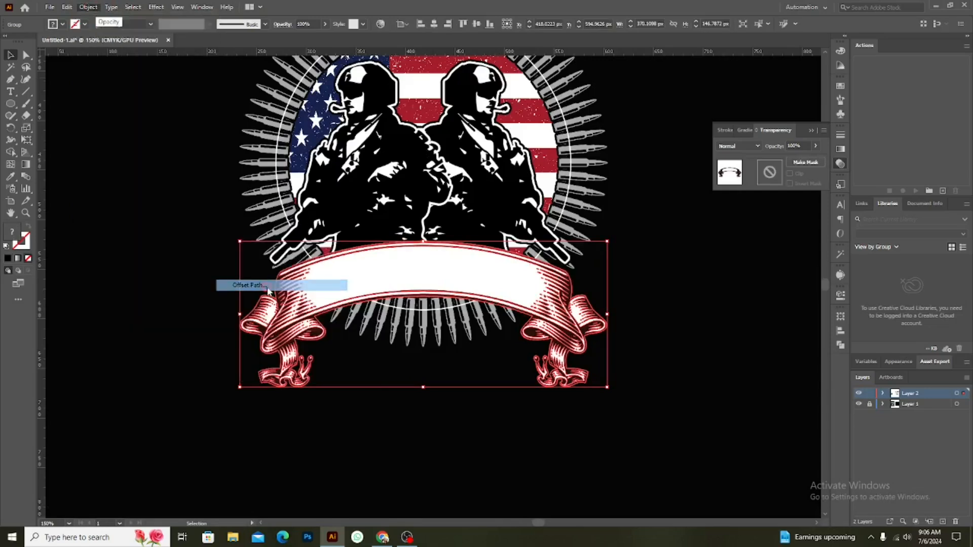
left_click(715, 400)
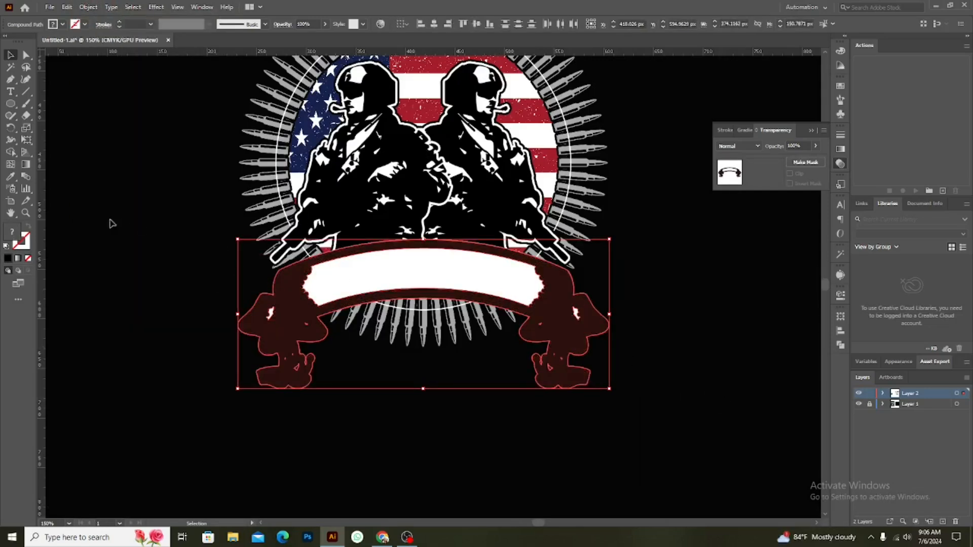
Unite the offset banner shapes into a single silhouette and cut it to the clipboard
left_click(842, 346)
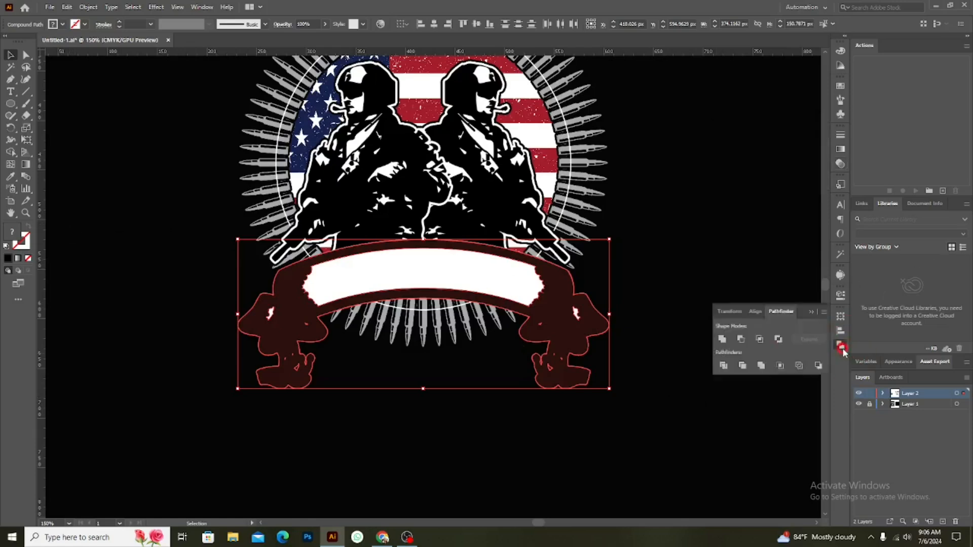
left_click(722, 339)
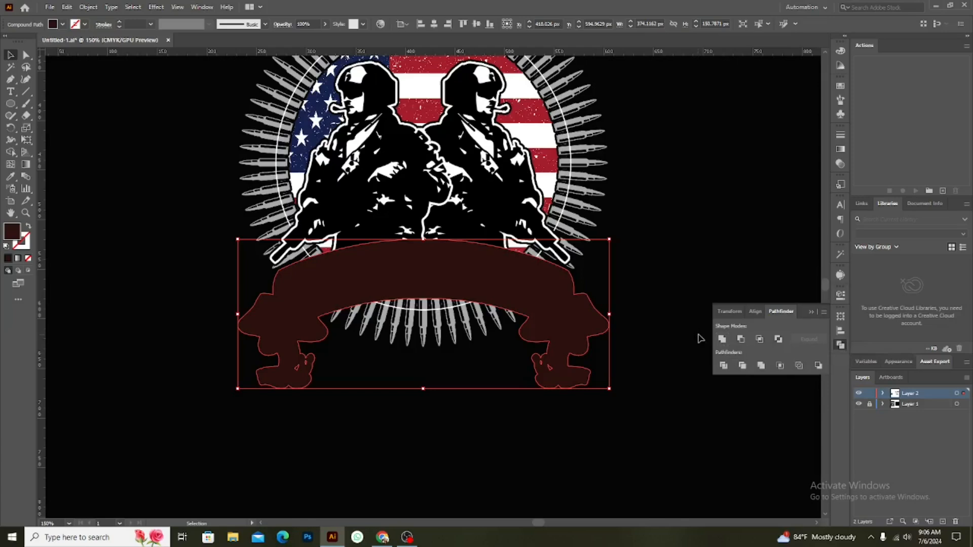
key("ctrl+x")
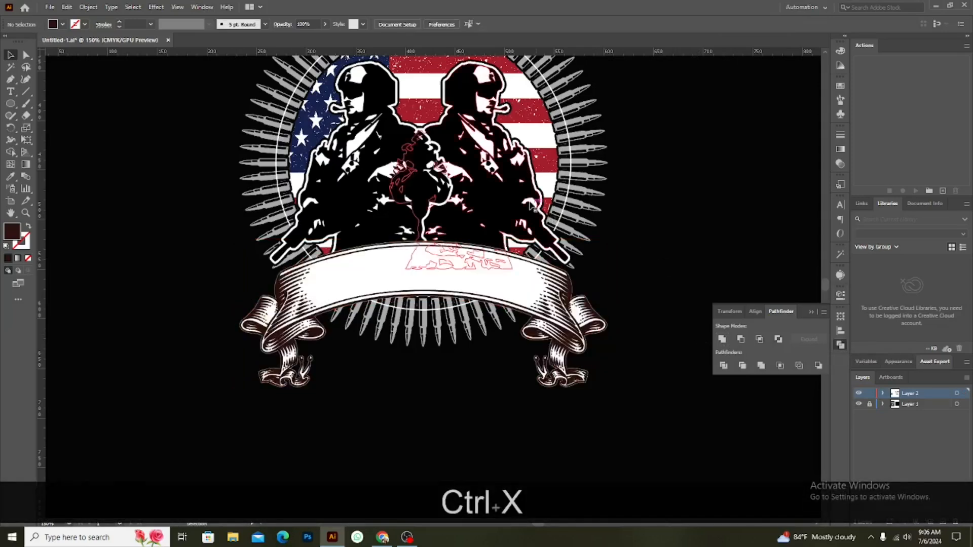
Group the soldiers with the bullet ring, give the group an opacity mask with Clip off, and paste the banner silhouette in front inside the mask
left_click(492, 196)
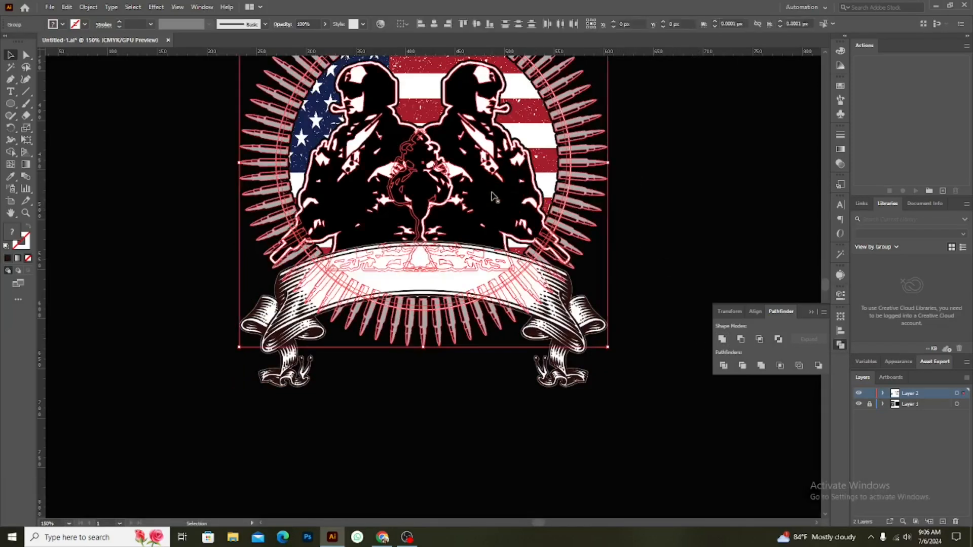
key("ctrl+g")
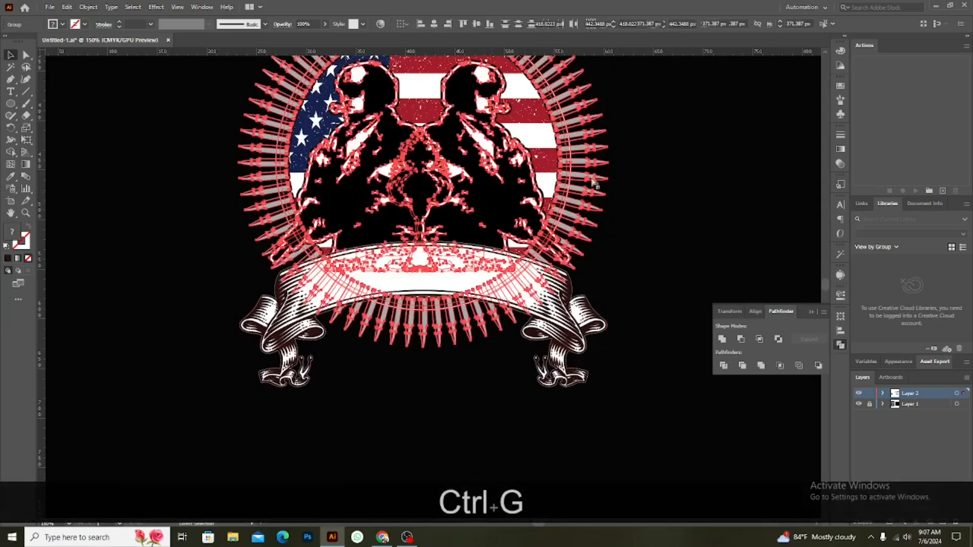
left_click(841, 164)
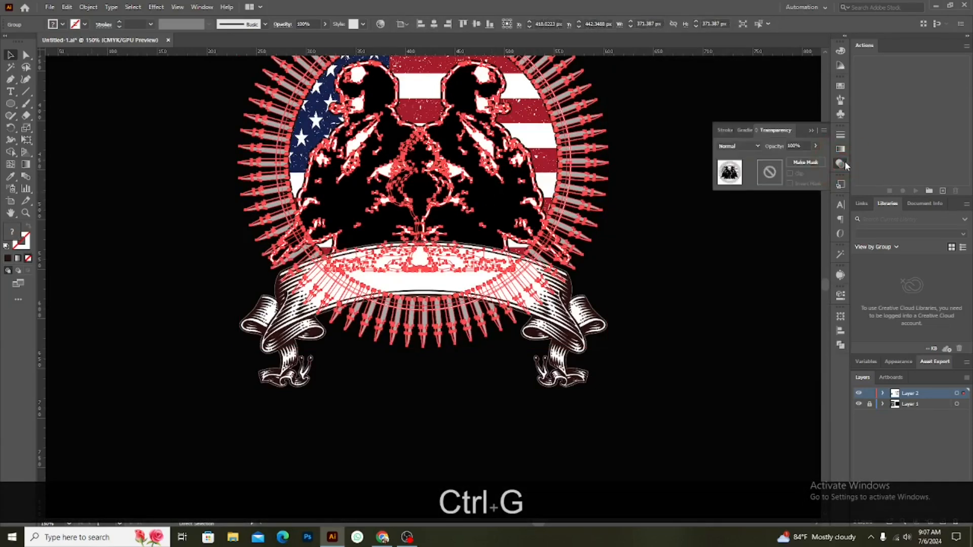
left_click(767, 174)
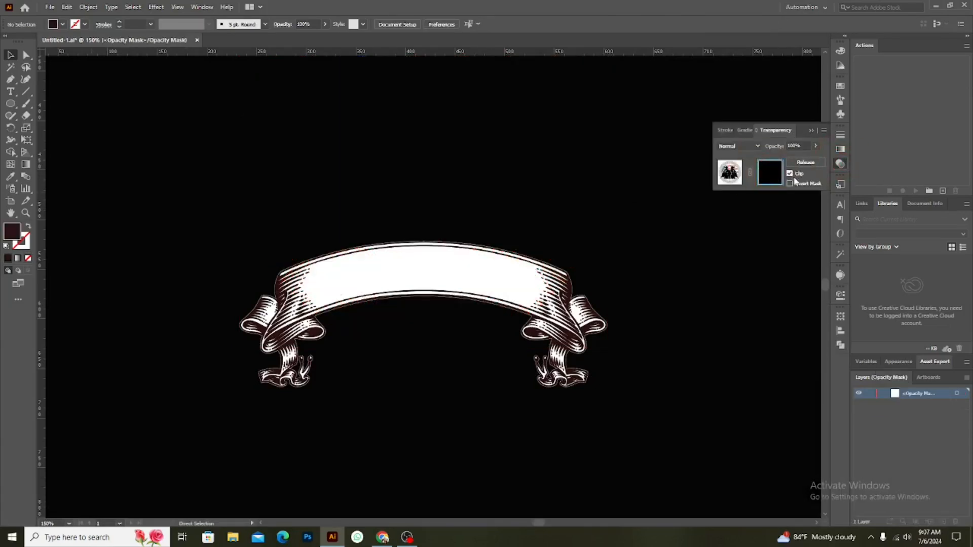
left_click(795, 174)
key("ctrl+f")
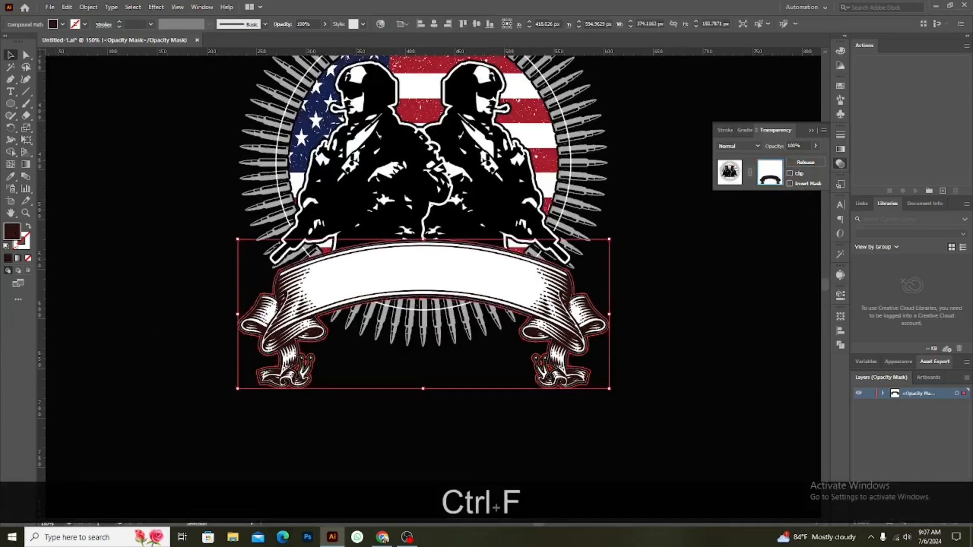
Fill the silhouette in the opacity mask with black (000000) and return to editing the artwork
double_click(13, 232)
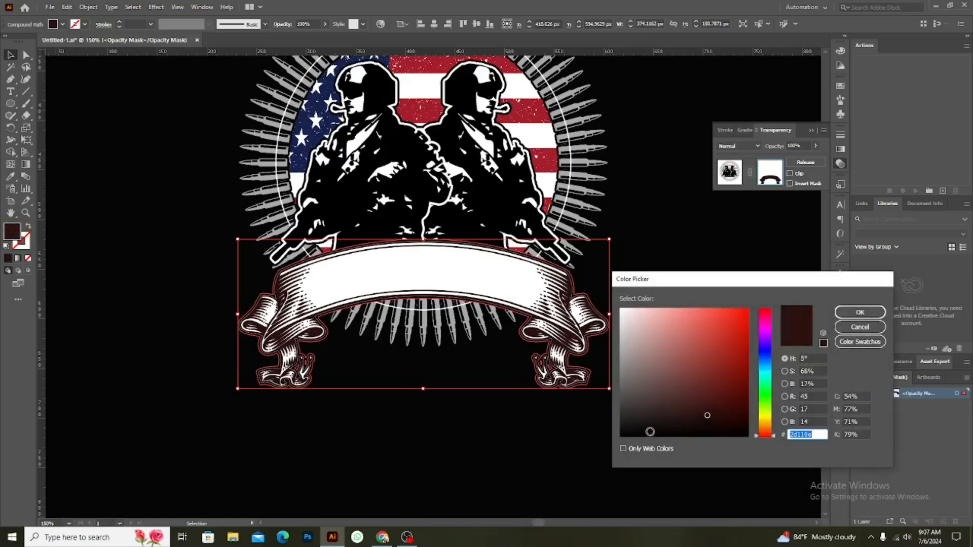
left_click(622, 435)
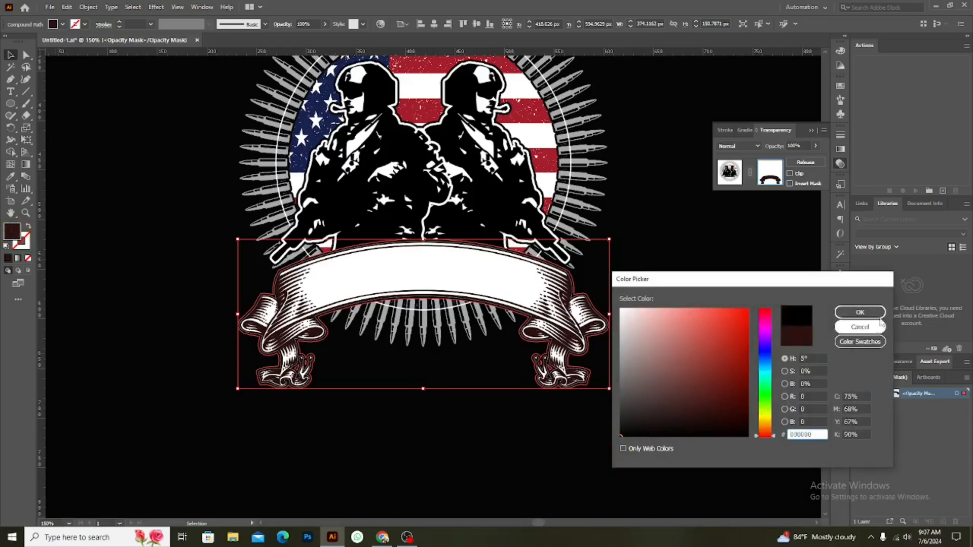
left_click(857, 311)
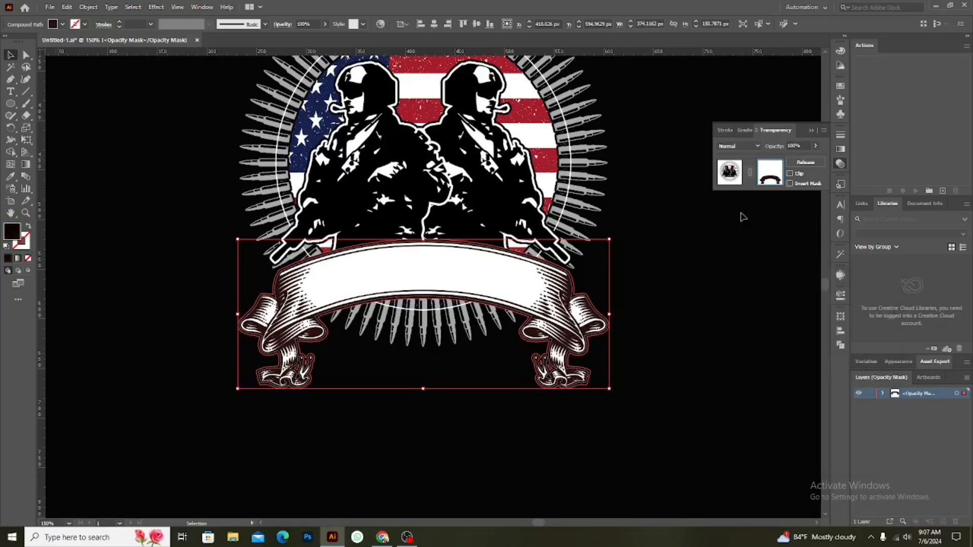
left_click(720, 172)
left_click(689, 333)
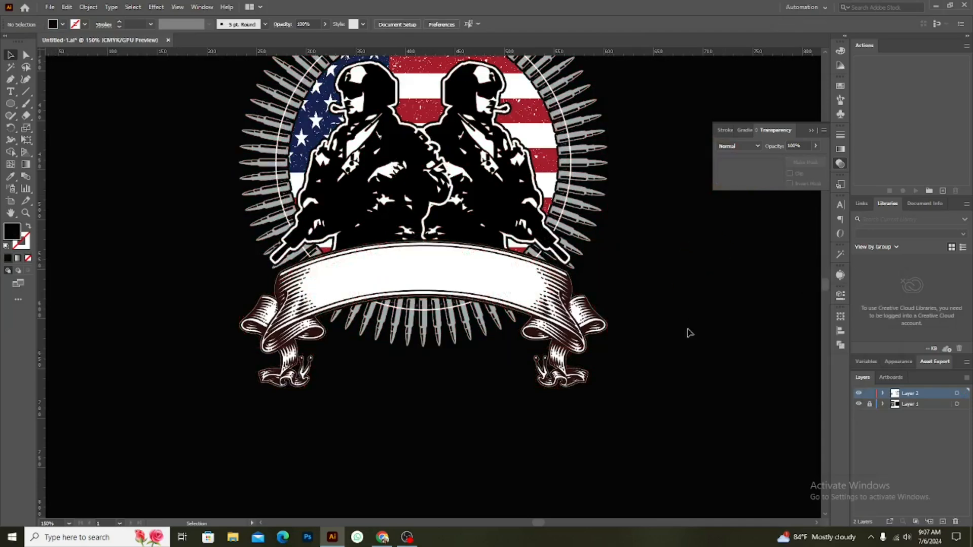
Draw a closed black polygon with the Pen tool over the banner's lower edge and the bullets beneath it
scroll(627, 385, "down", 1)
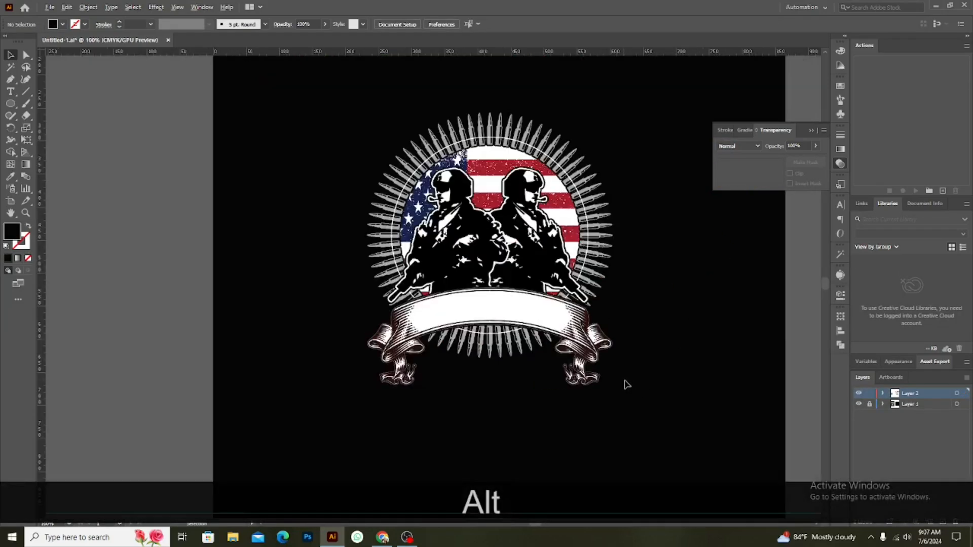
scroll(627, 384, "up", 2)
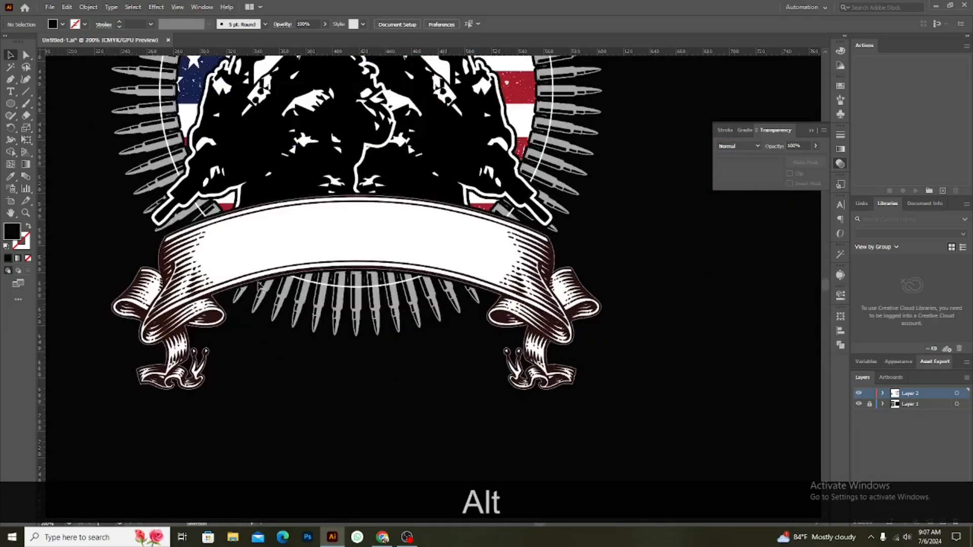
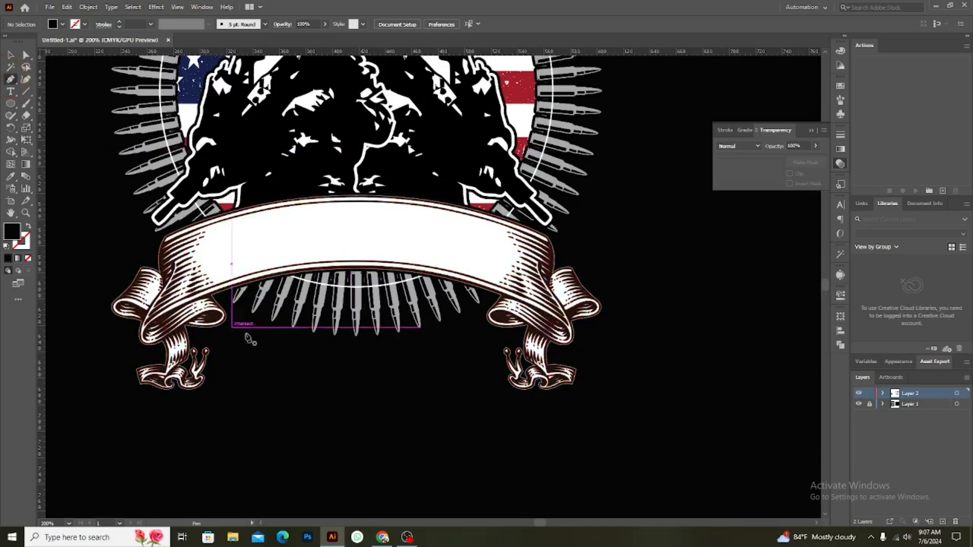
left_click_drag(245, 329, 219, 295)
left_click(223, 261)
left_click(286, 244)
left_click(371, 241)
left_click(465, 248)
left_click(496, 274)
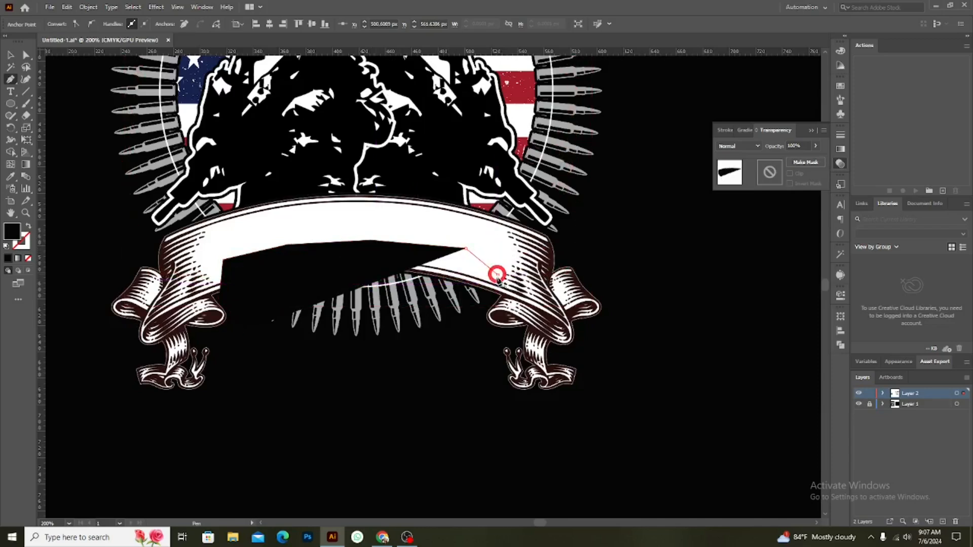
left_click(480, 314)
left_click(407, 356)
left_click(293, 361)
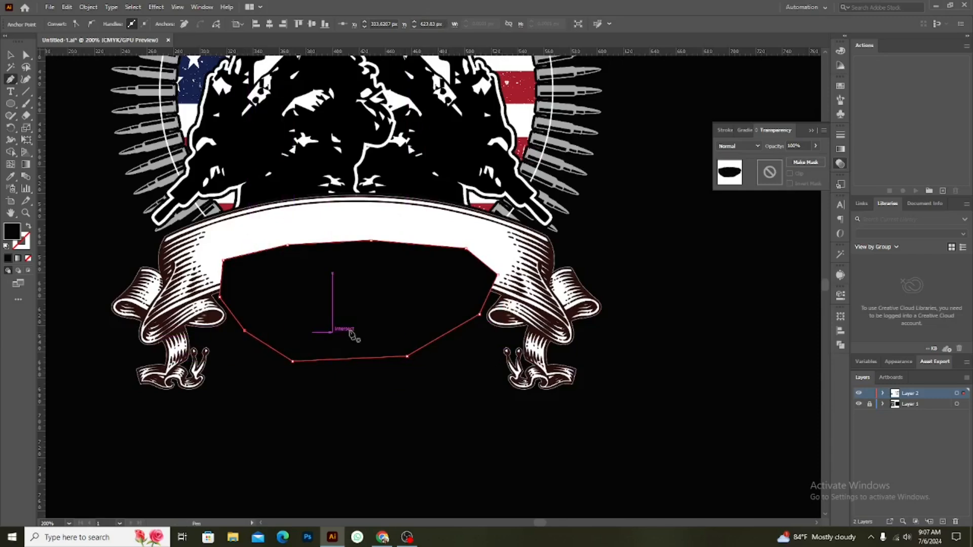
left_click(16, 51)
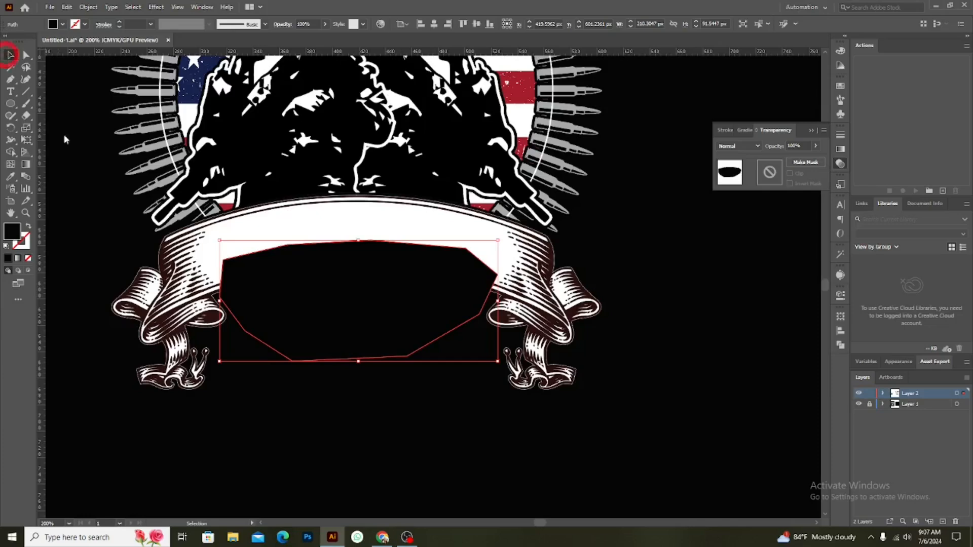
left_click(358, 393)
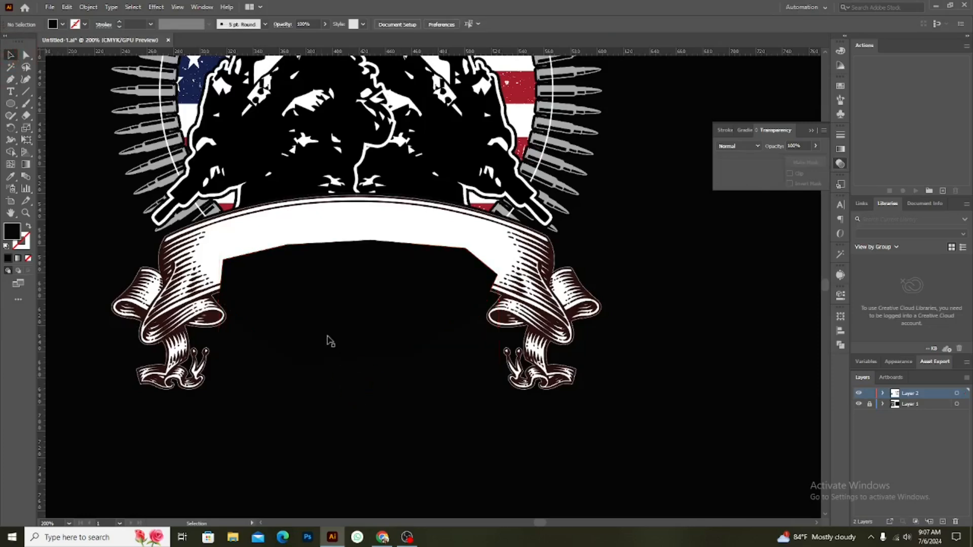
Cut the black polygon and paste it in place into the group's opacity mask with black fill to hide the bullets below the banner
left_click(328, 258)
key("ctrl+x")
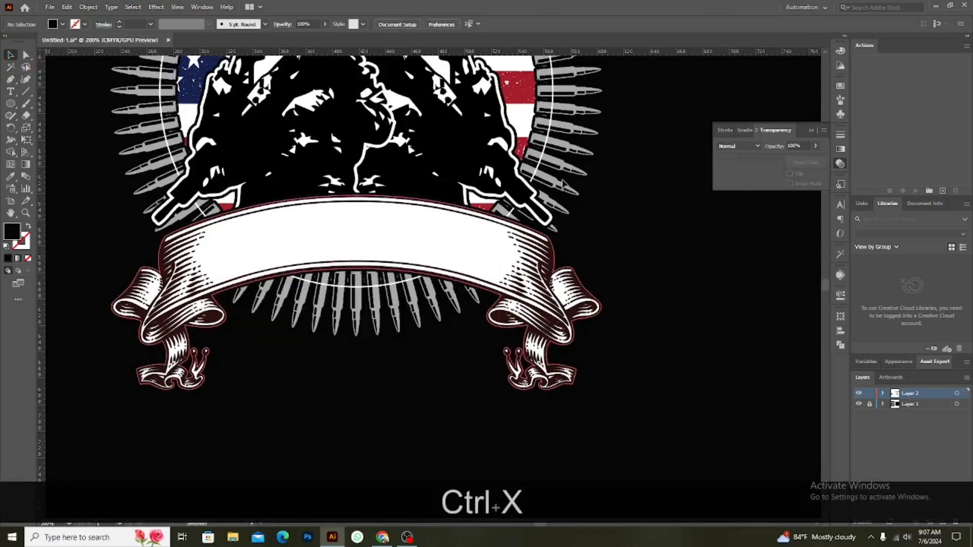
left_click(558, 191)
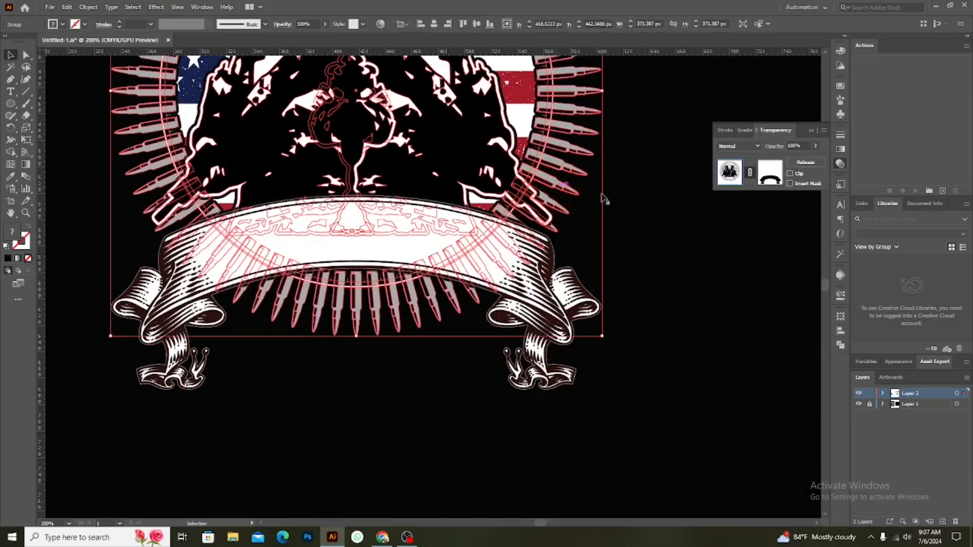
left_click(766, 174)
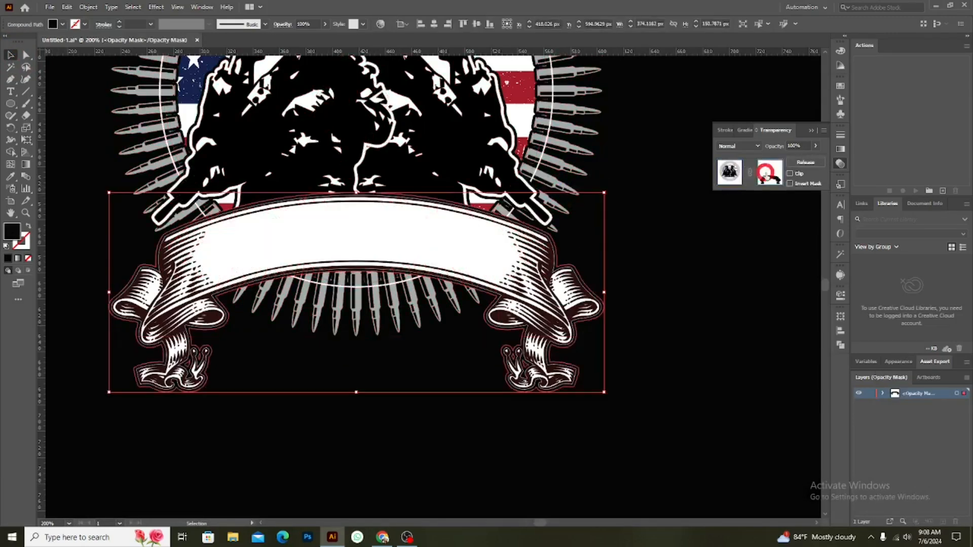
key("ctrl+f")
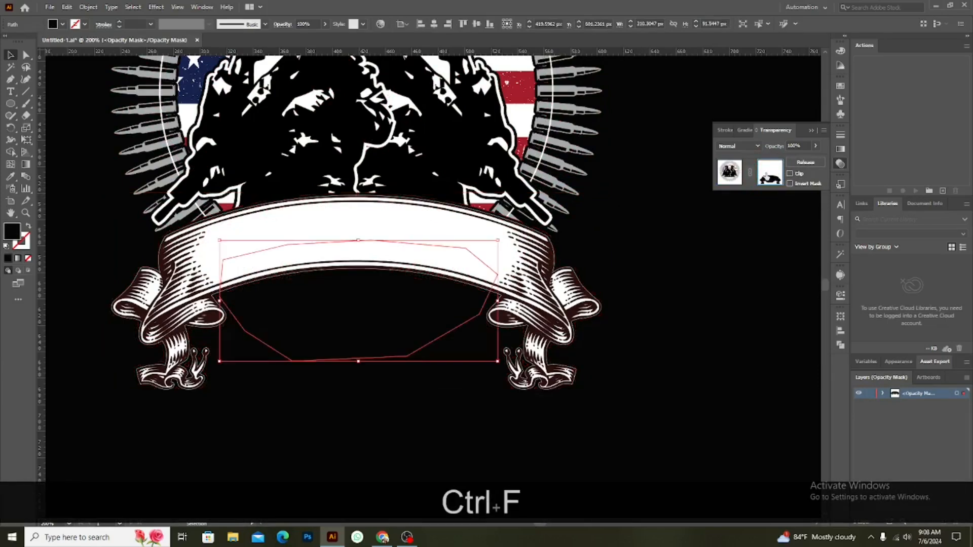
double_click(11, 228)
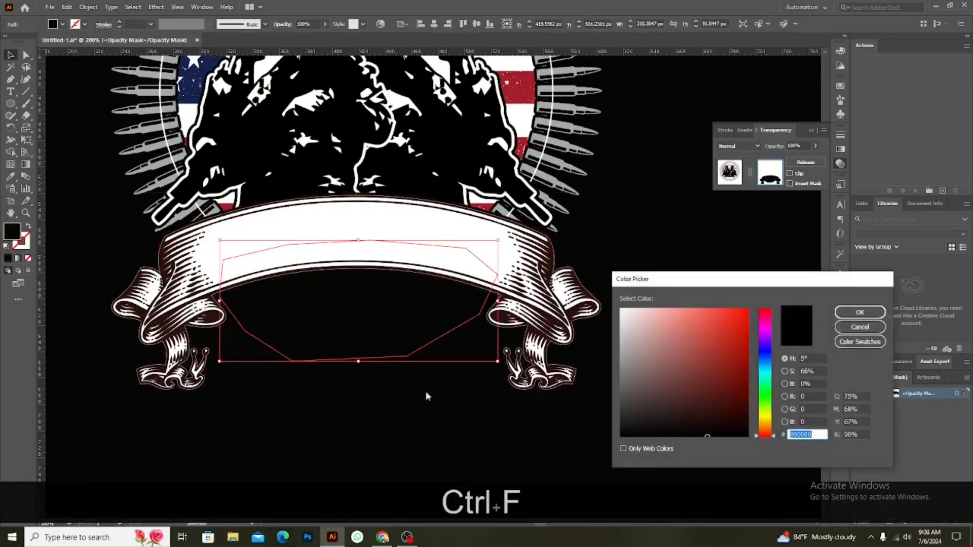
left_click(860, 313)
left_click(730, 173)
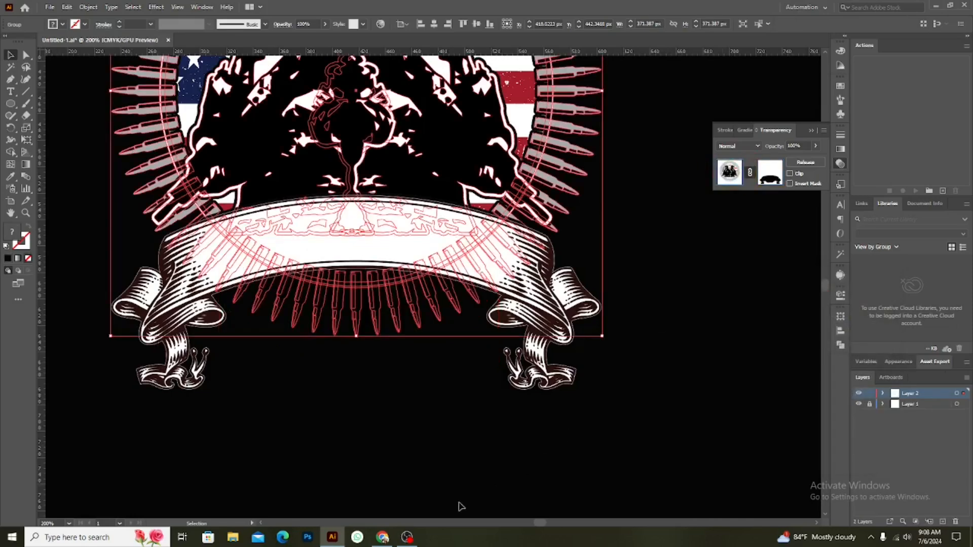
left_click(462, 431)
scroll(462, 431, "down", 2, "alt")
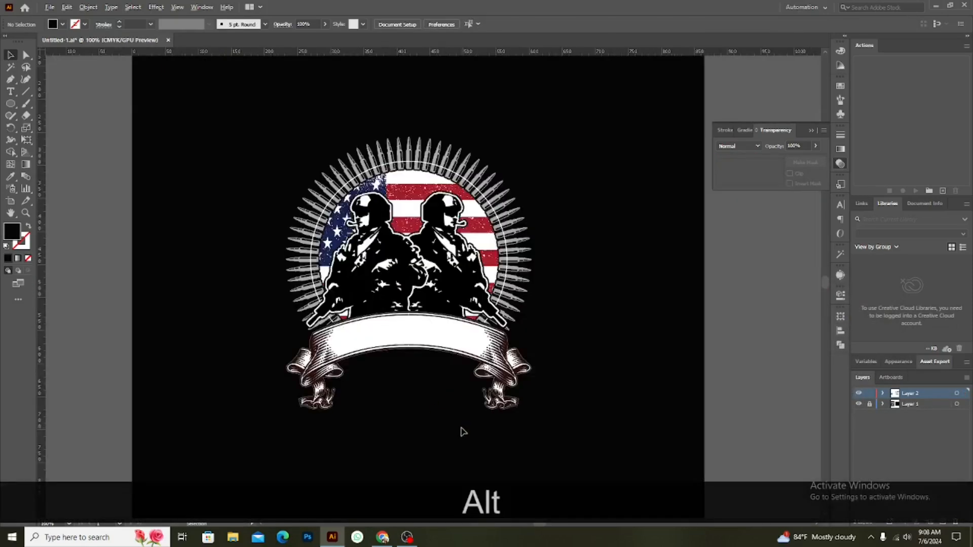
Move the second scroll banner onto the artboard just above the bullet ring, matching the reference design's layout
scroll(462, 432, "down", 2, "alt")
left_click_drag(513, 446, 427, 448)
left_click_drag(753, 288, 400, 287)
left_click_drag(430, 454, 669, 422)
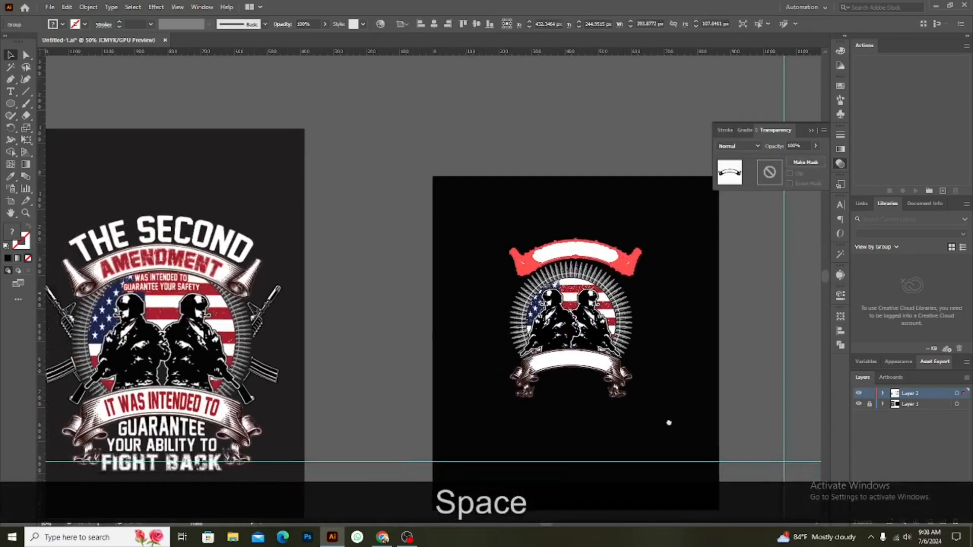
left_click(639, 264)
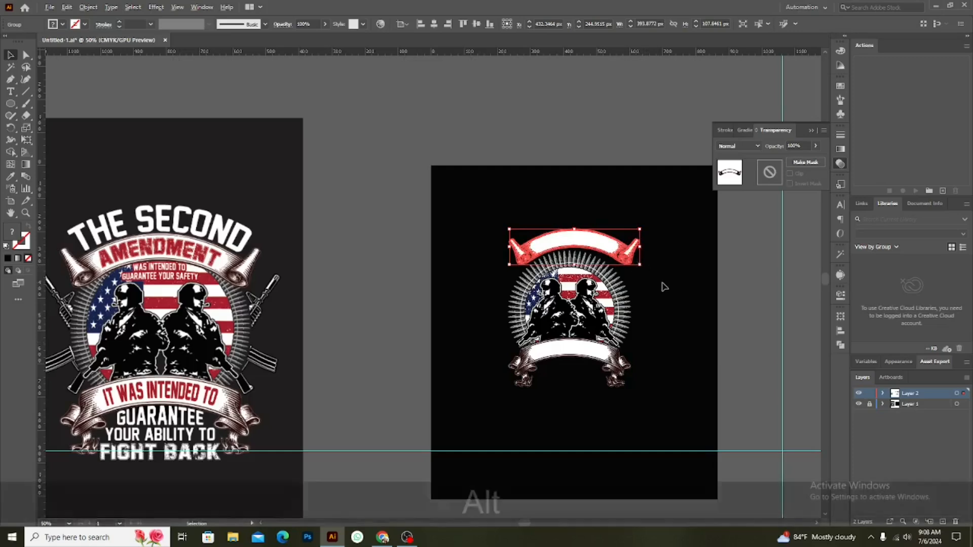
Enlarge the upper banner proportionally to about 465 px wide and place it over the top of the bullet ring
scroll(664, 287, "up", 1, "alt")
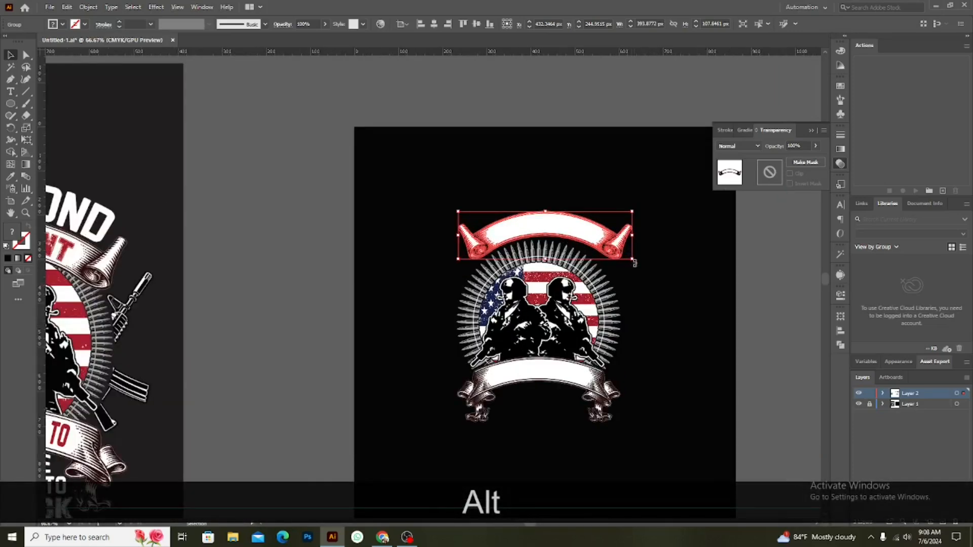
key("shift")
left_click_drag(634, 261, 613, 269)
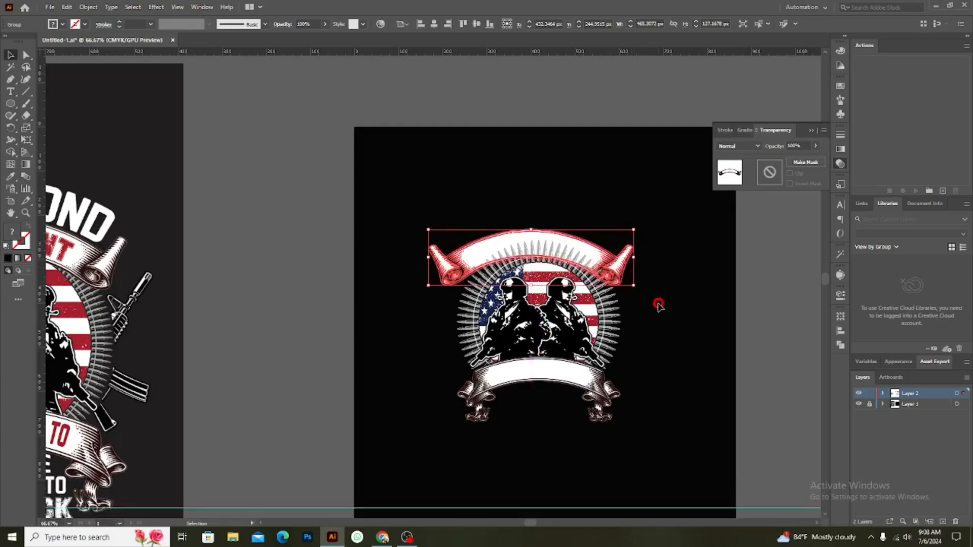
left_click(664, 307)
Add vertical guides at both outer edges of the bullet ring and scale the upper banner to about 391 px wide, centered between them
left_click_drag(49, 288, 457, 349)
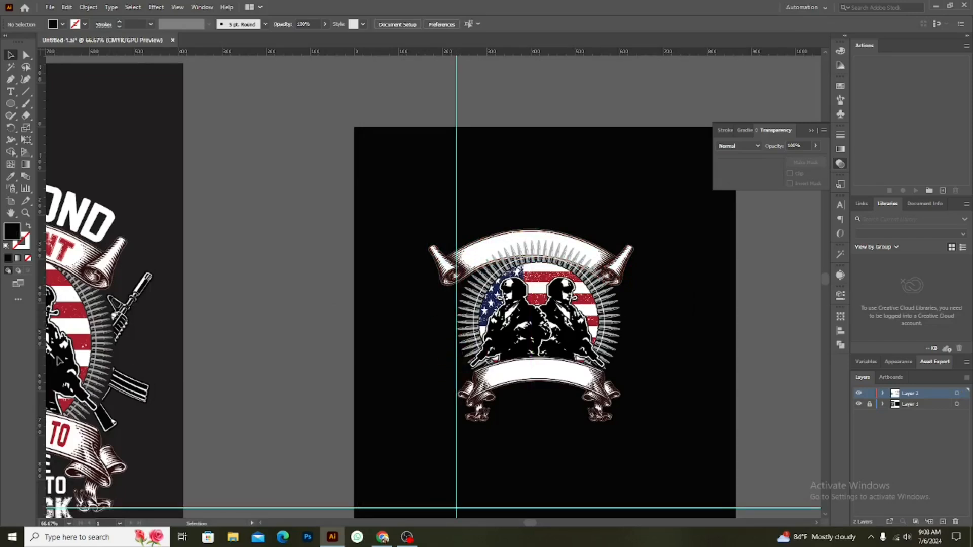
left_click_drag(41, 363, 620, 401)
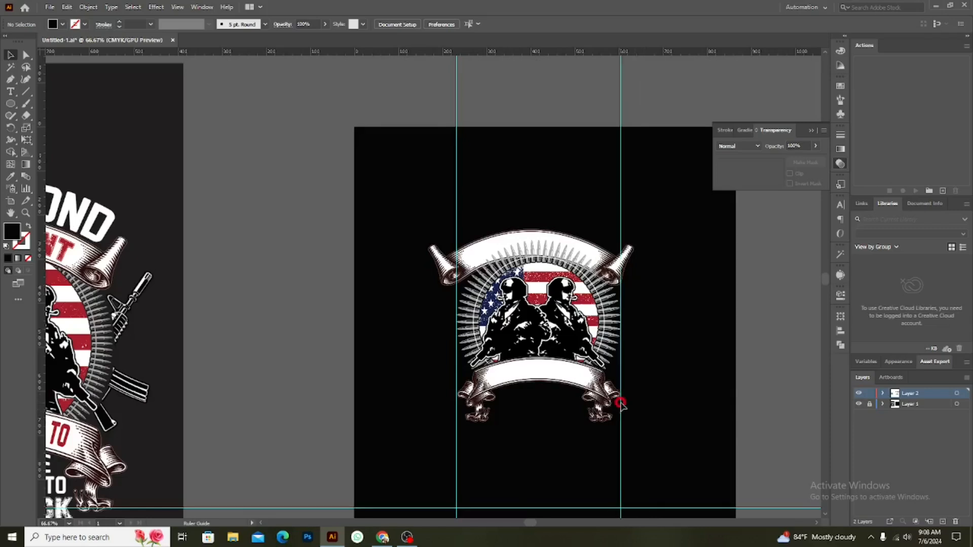
scroll(628, 334, "up", 2)
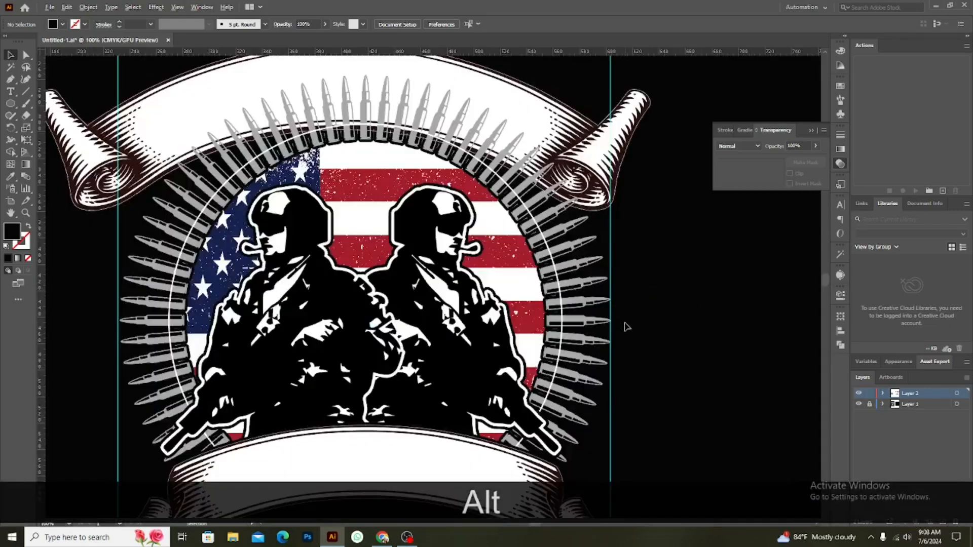
left_click(625, 129)
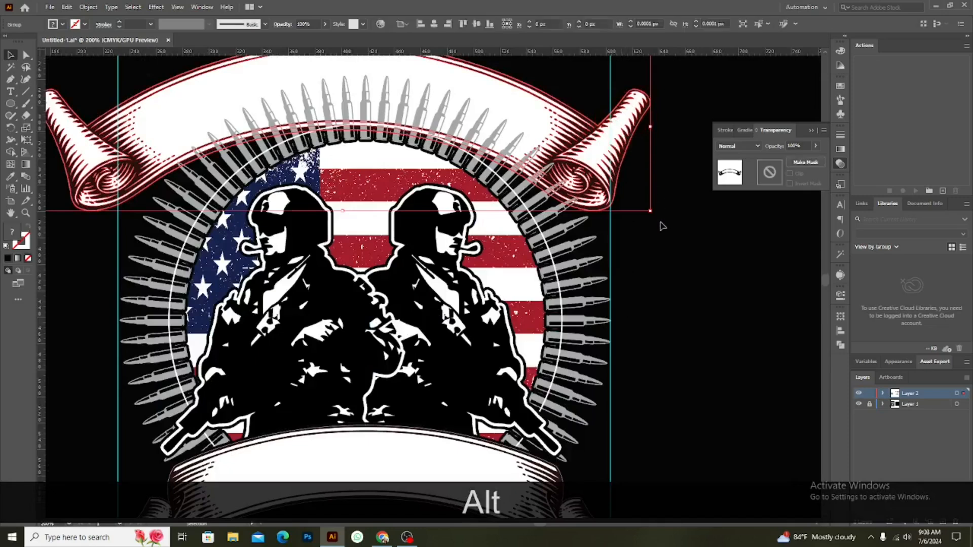
left_click_drag(651, 210, 601, 197)
mouse_move(569, 151)
left_mouse_down()
mouse_move(603, 150)
mouse_move(586, 148)
left_mouse_up()
Align the upper and lower banners on their horizontal centers
left_click(375, 461, "shift")
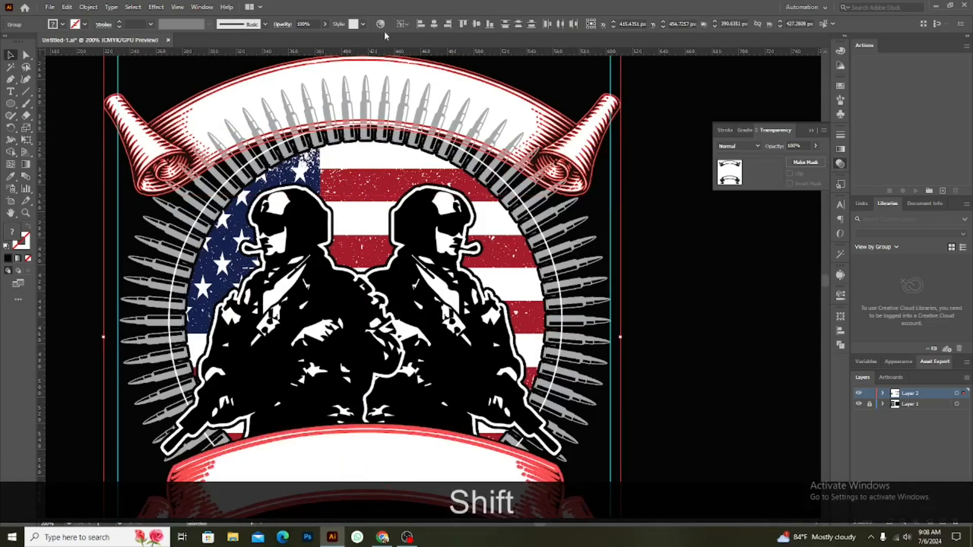
left_click(434, 24)
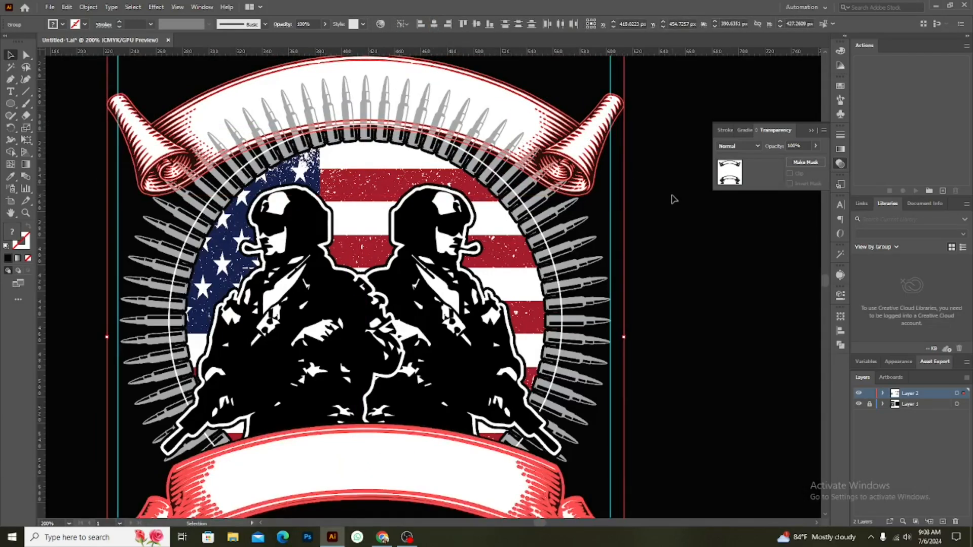
left_click(675, 258)
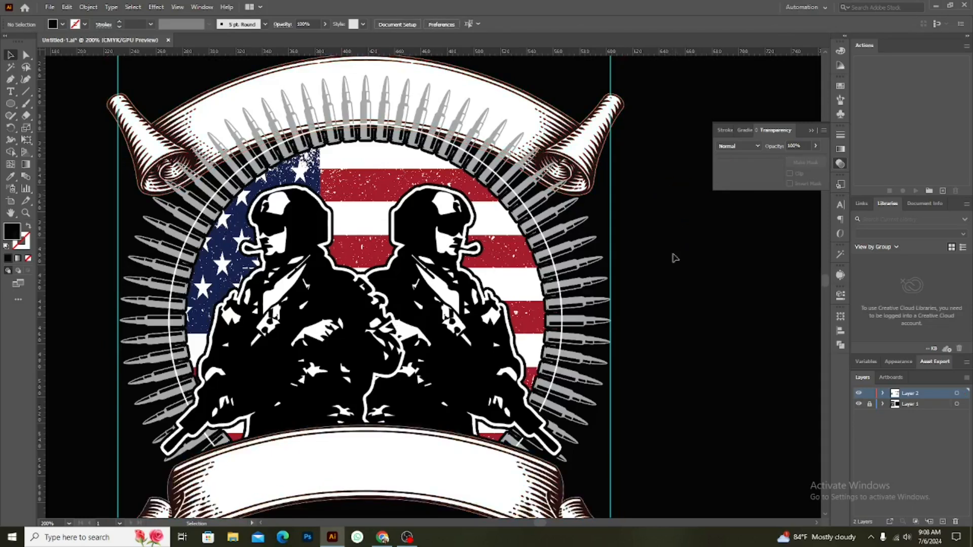
Cut the upper banner and paste it in front so it covers the top of the bullet ring
left_click(583, 132)
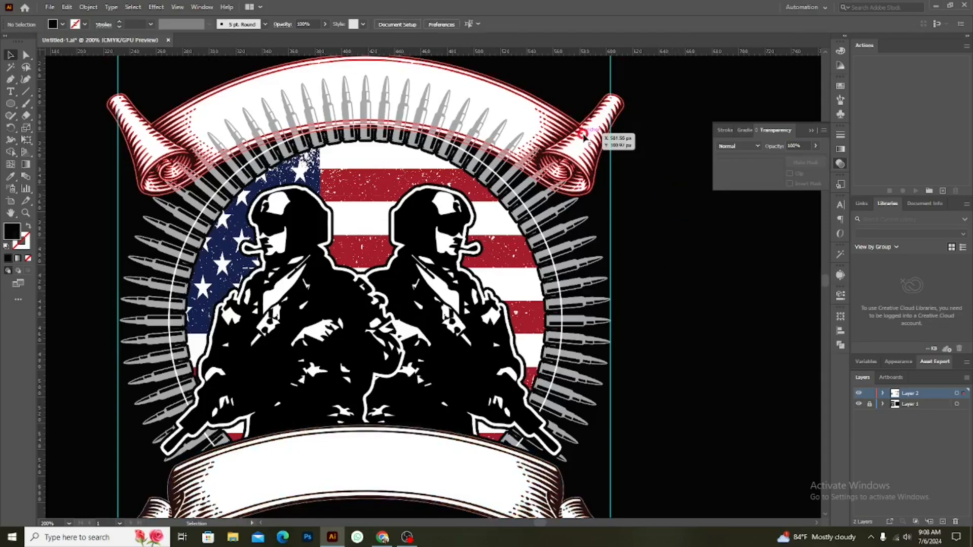
key("ctrl+x")
key("ctrl+f")
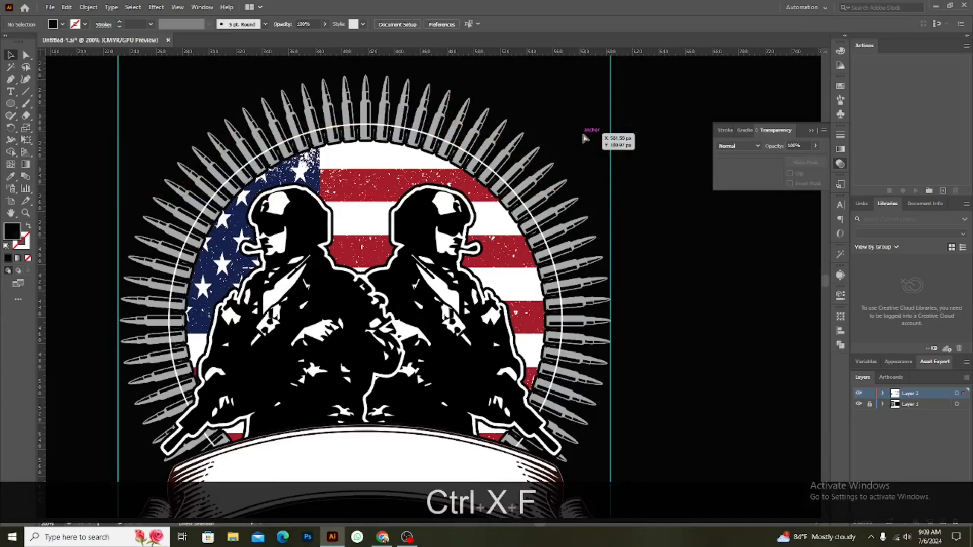
left_click(651, 216)
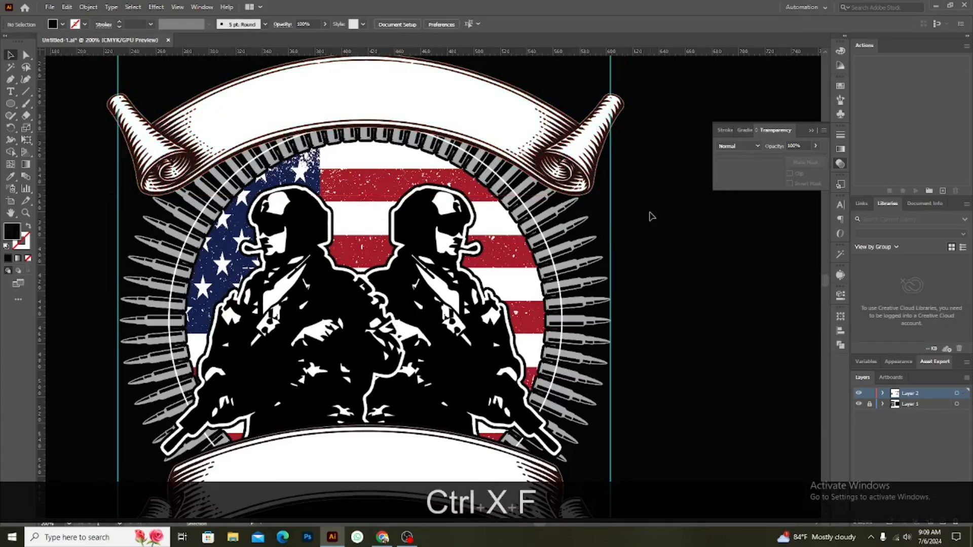
Enlarge the upper banner proportionally from its center to about 427 px wide and move it slightly down over the bullet ring
scroll(650, 216, "down", 6)
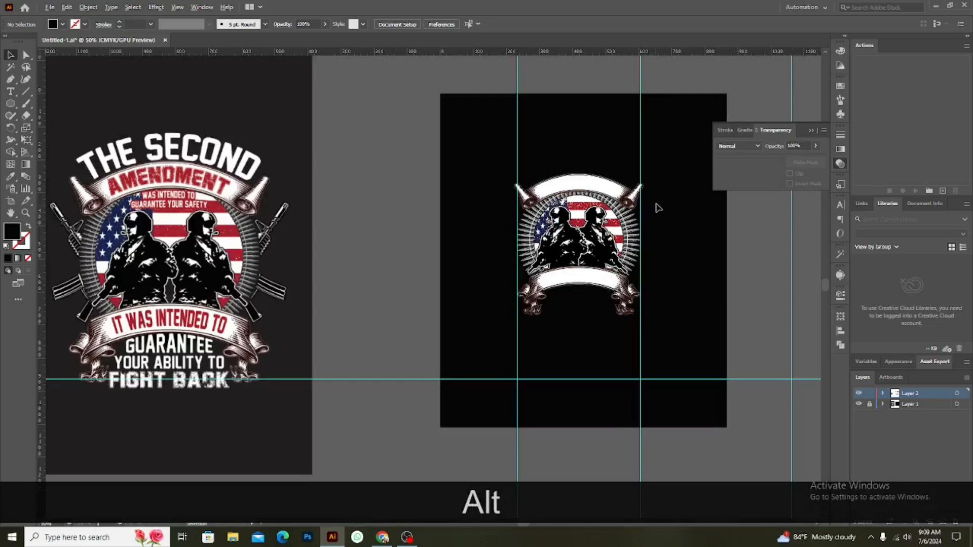
scroll(656, 206, "up", 4)
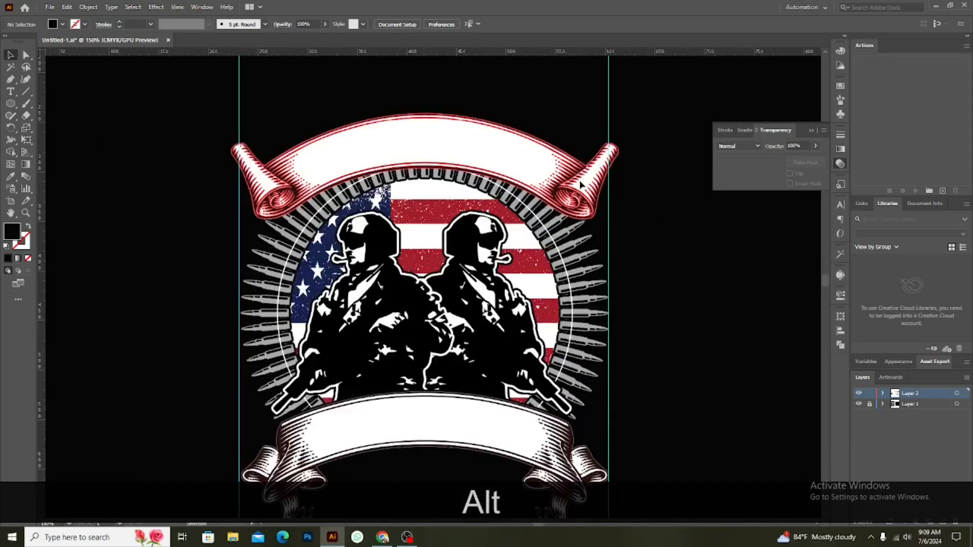
left_click(581, 184)
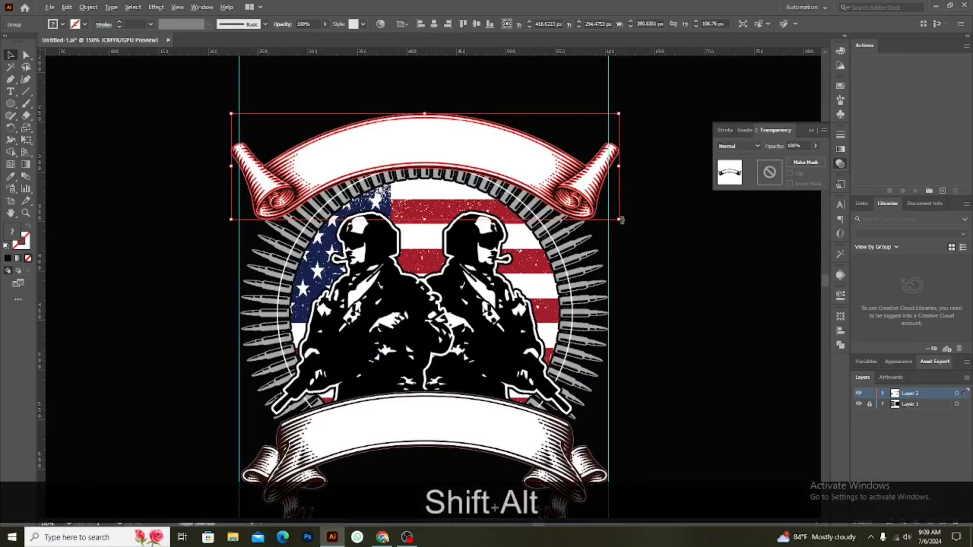
left_click_drag(619, 219, 637, 231)
left_click_drag(468, 148, 471, 160)
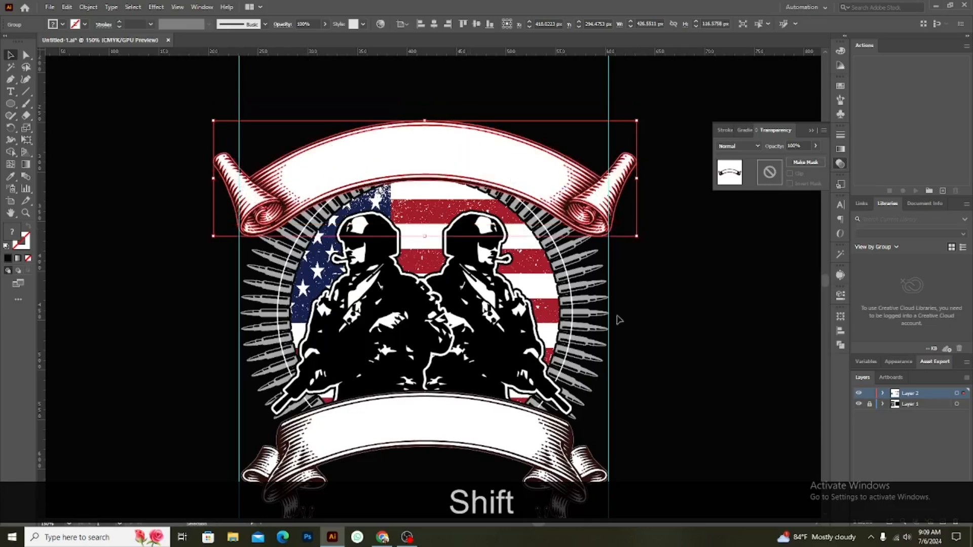
left_click(652, 326)
Compare the banner placement with the reference design and nudge the upper banner down two increments
scroll(642, 324, "down", 4)
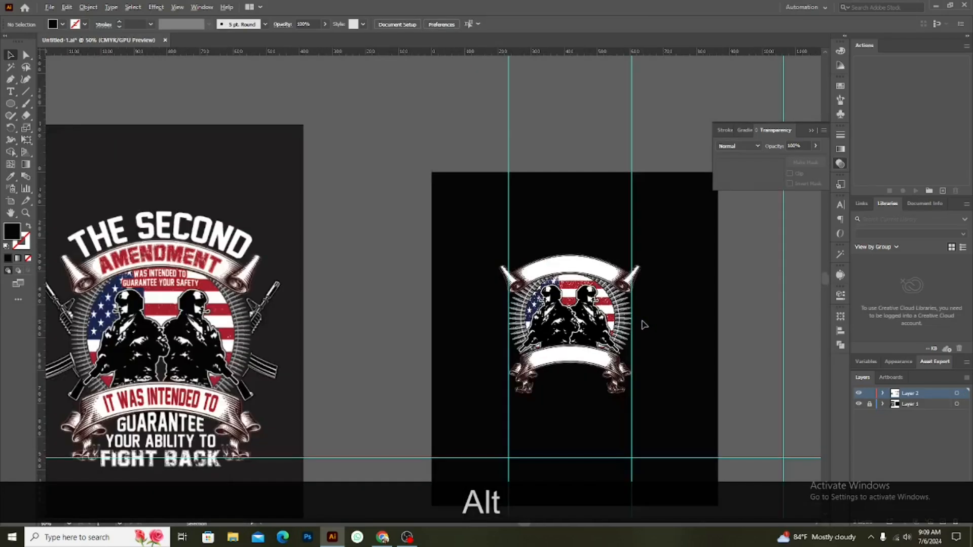
scroll(653, 300, "up", 4)
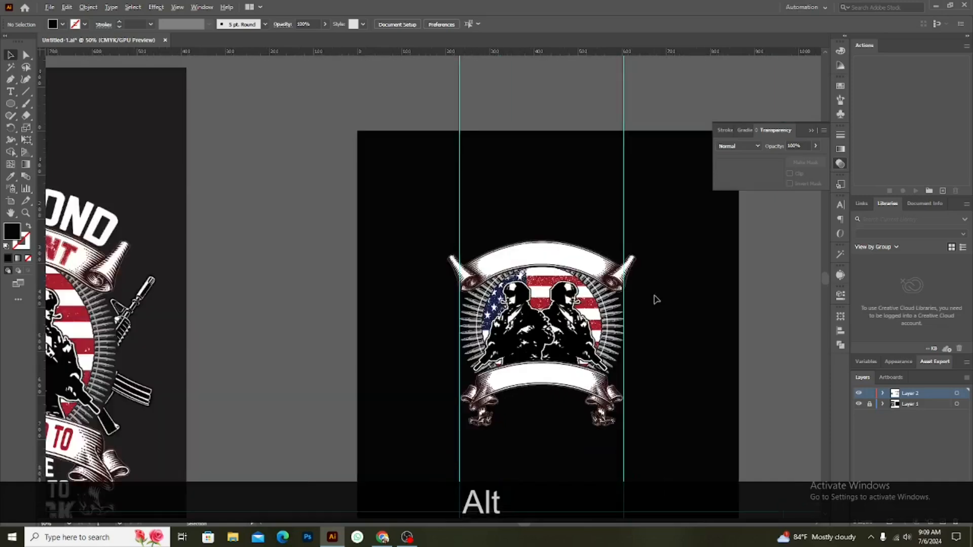
scroll(653, 300, "down", 3)
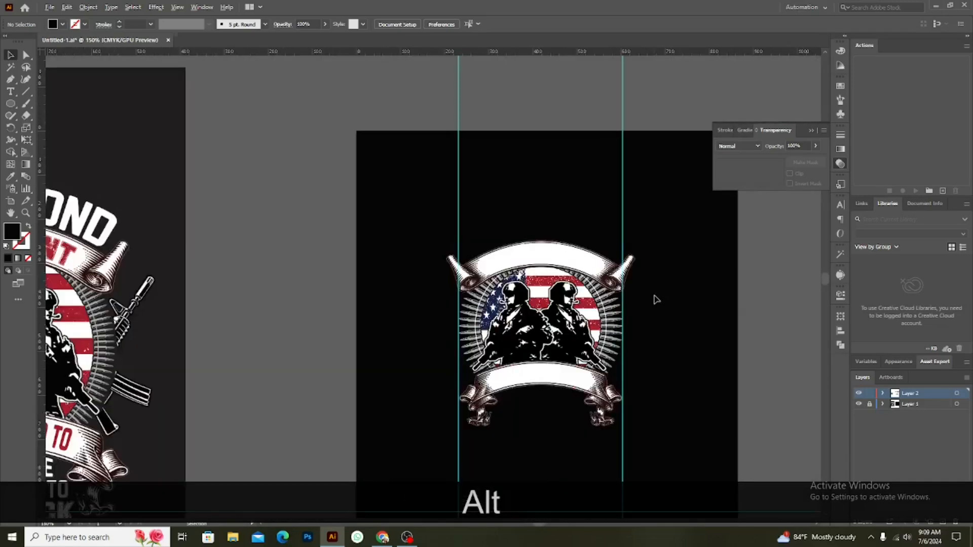
scroll(653, 300, "down", 1)
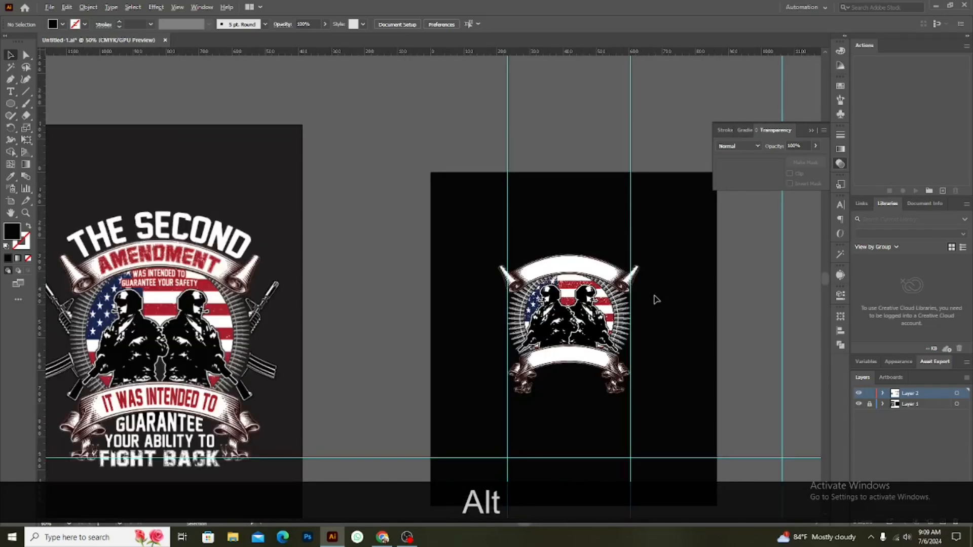
scroll(585, 278, "up", 2)
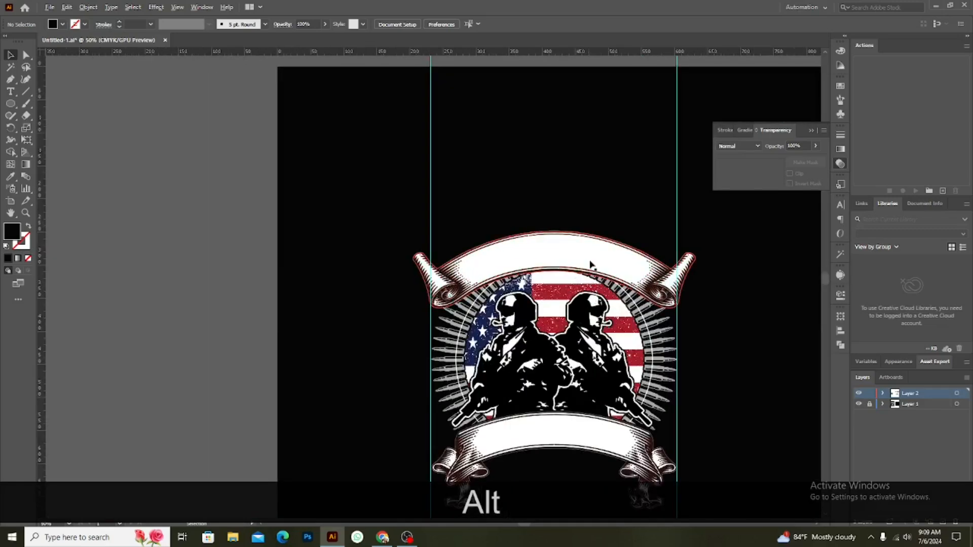
left_click(588, 260)
key("Down")
key("Down")
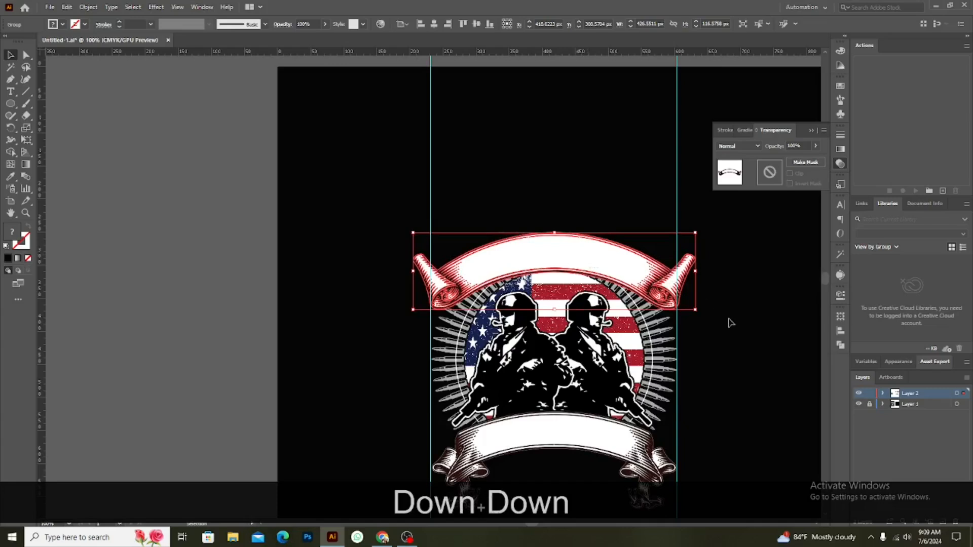
left_click(732, 325)
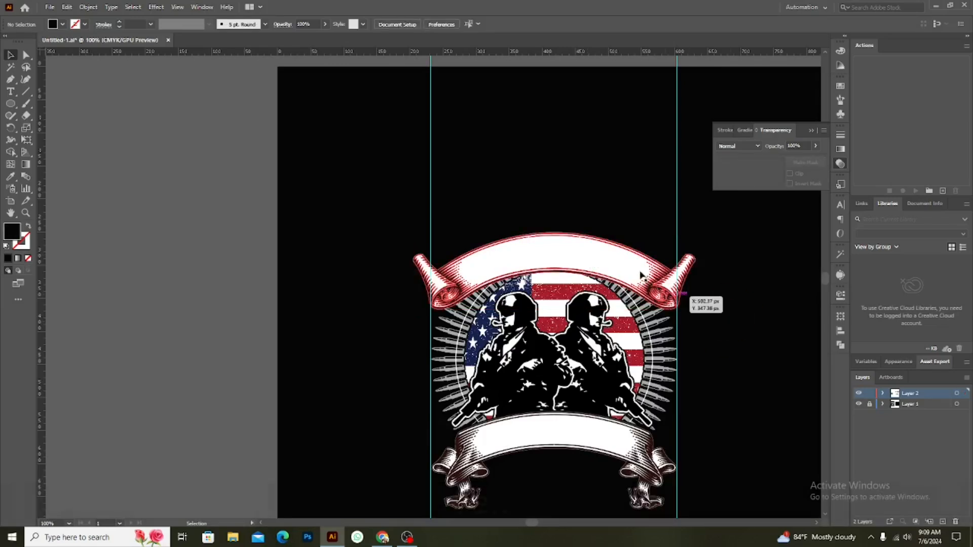
Nudge the upper banner left four increments and realign it with the lower banner on their horizontal centers
left_click(626, 263)
key("Left")
key("Left")
key("Left")
key("Left")
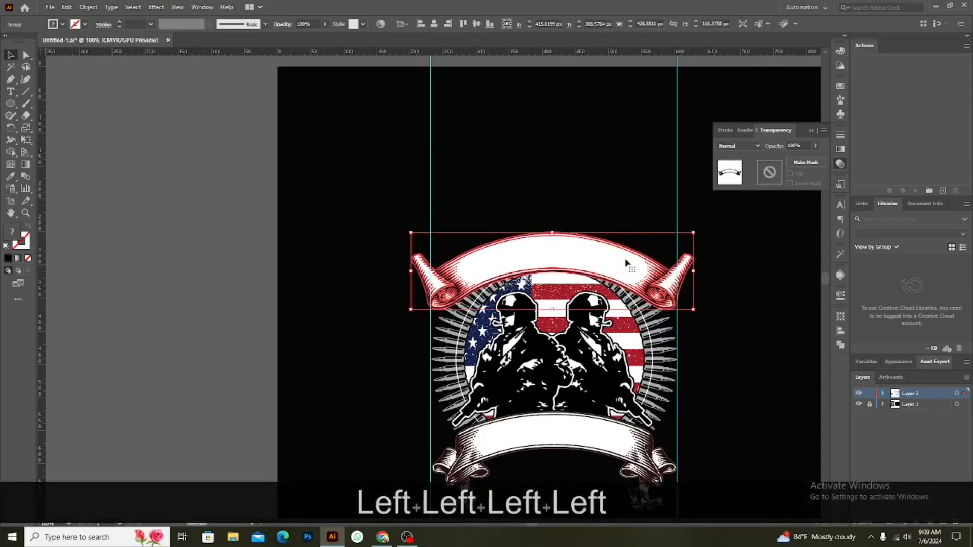
left_click(609, 436, "shift")
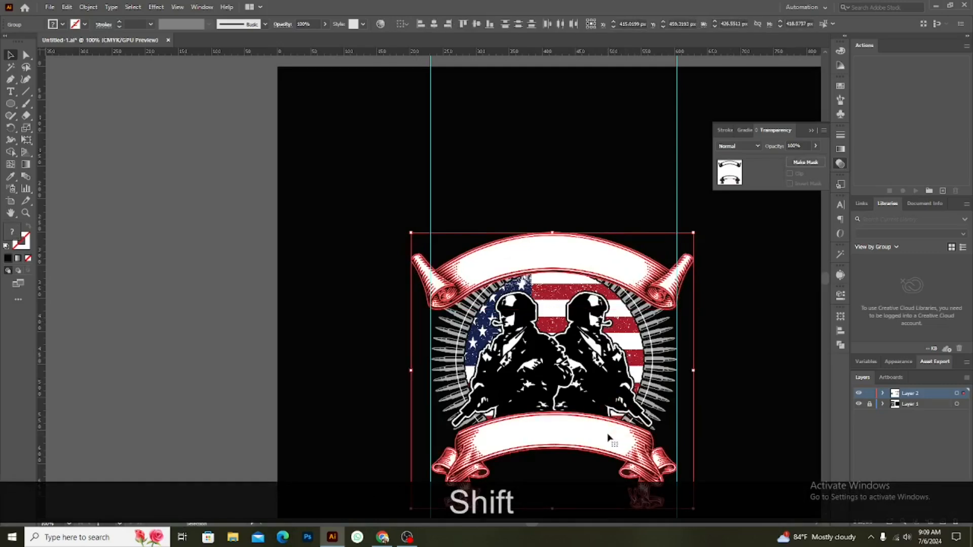
left_click(435, 27)
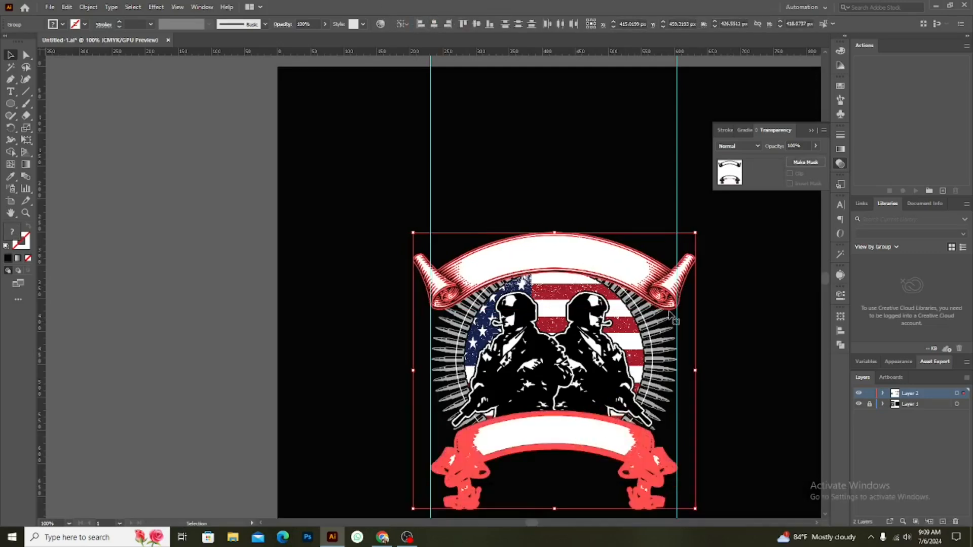
left_click(732, 306)
Create an Offset Path around the upper banner and unite the resulting shapes into one solid silhouette
left_click(611, 270)
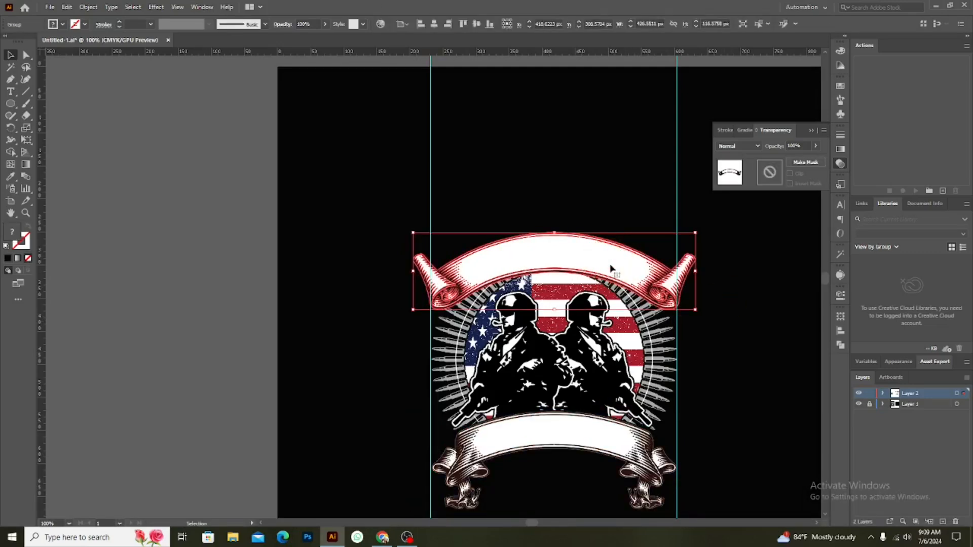
left_click(94, 7)
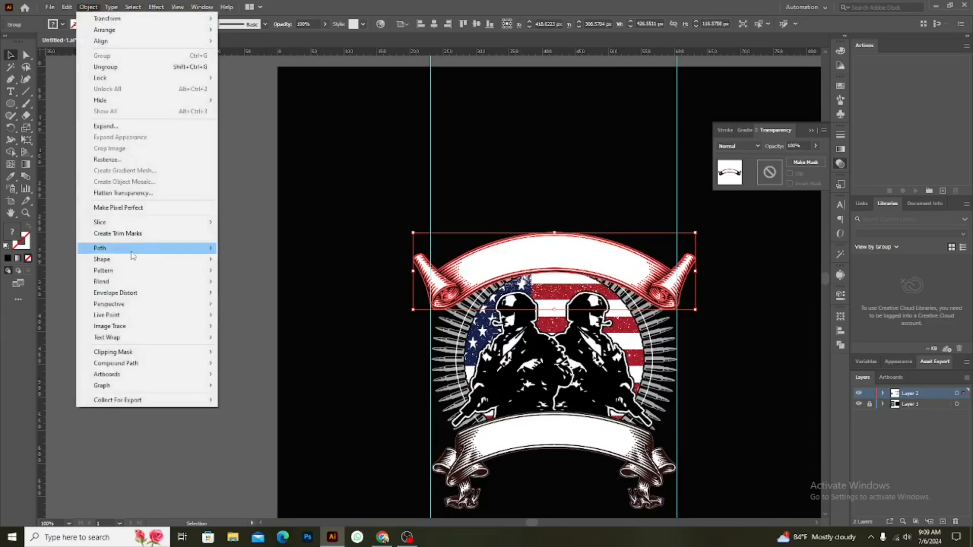
mouse_move(133, 251)
left_click(276, 284)
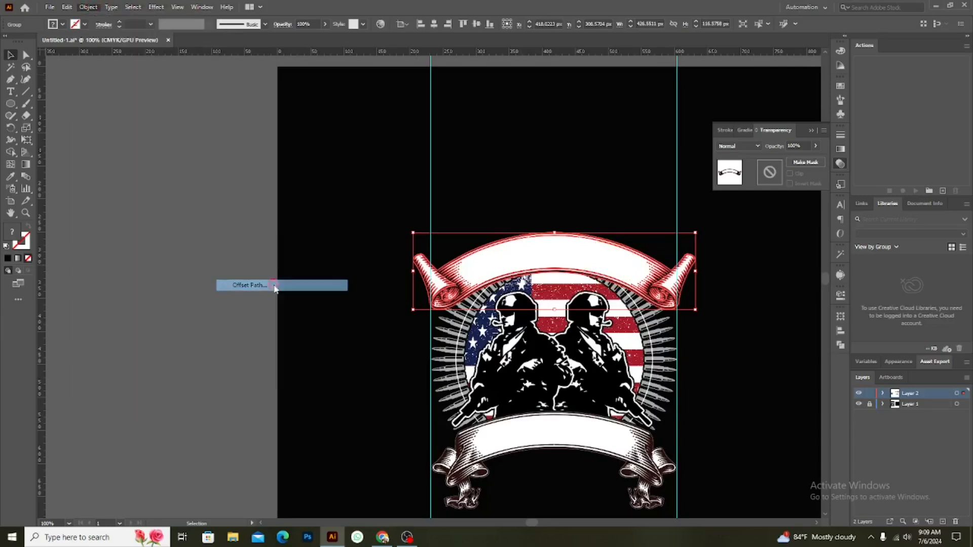
left_click(717, 400)
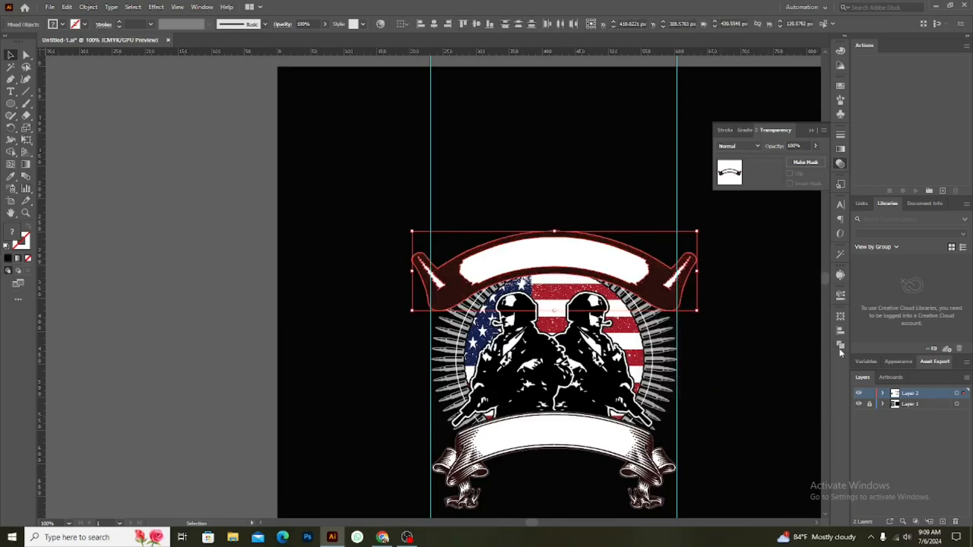
left_click(840, 345)
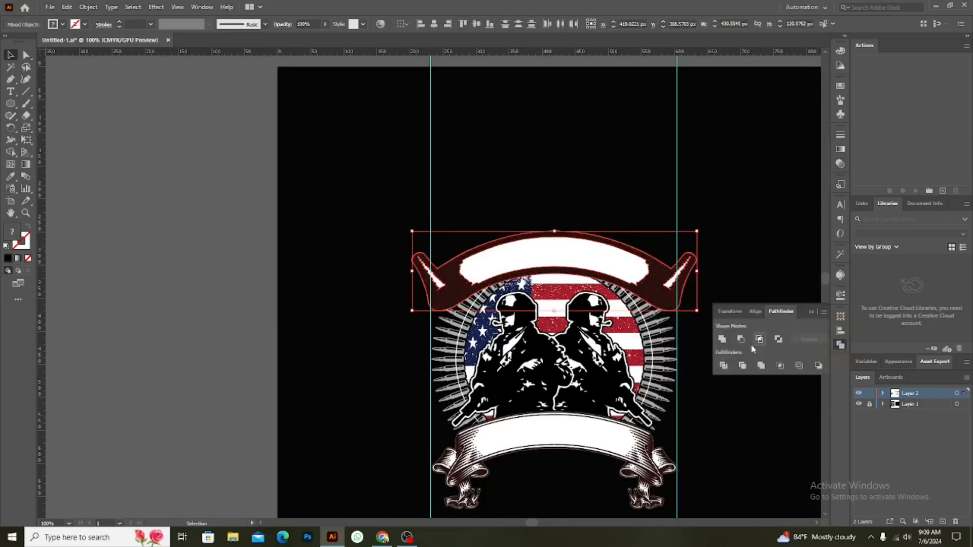
left_click(722, 339)
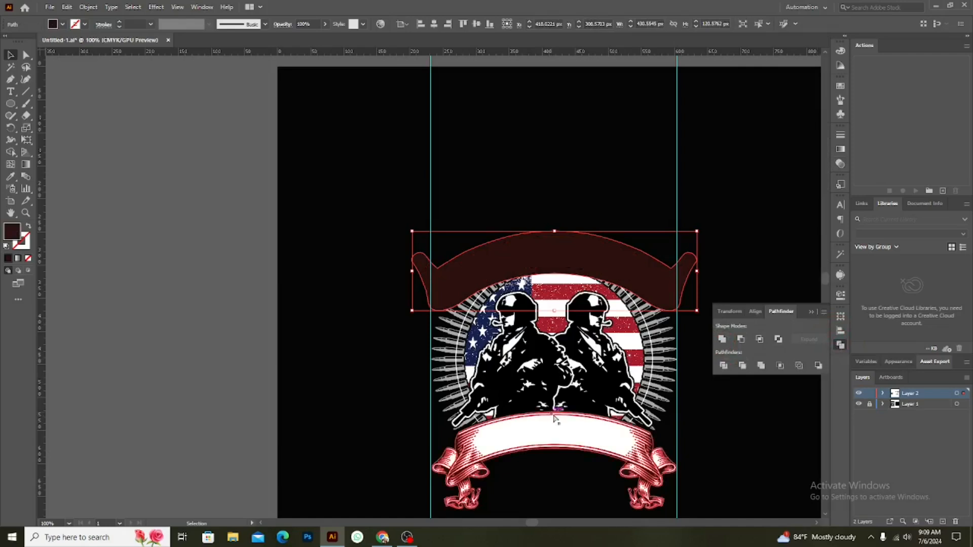
Move the dark upper-ribbon silhouette into the opacity mask of the bullet-ring group, pasting it in front at the same position
key("ctrl+x")
left_click(623, 332)
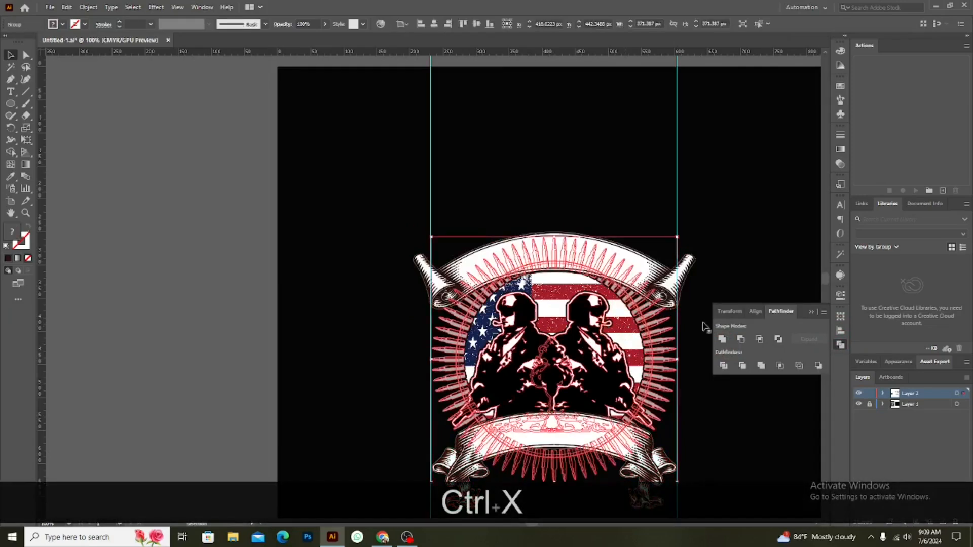
left_click(843, 167)
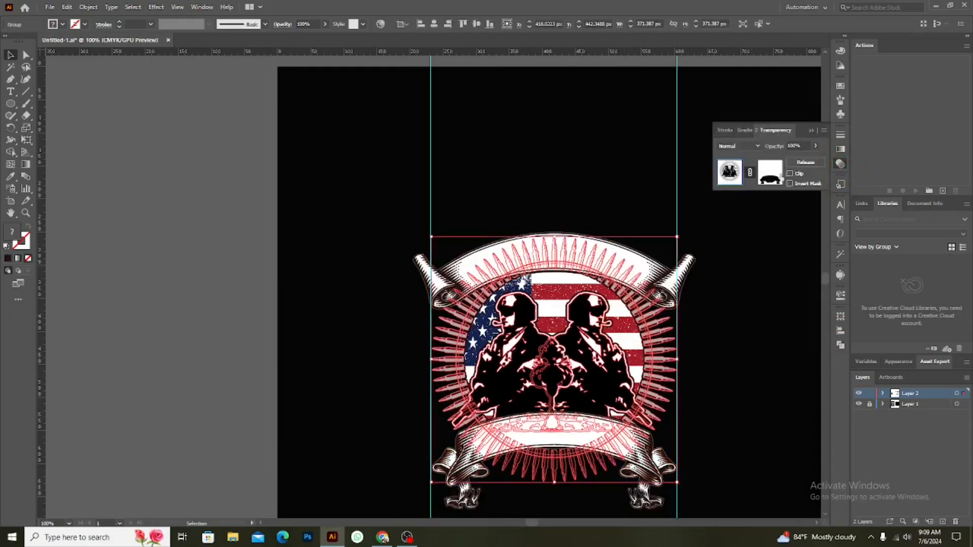
left_click(770, 172)
key("ctrl+f")
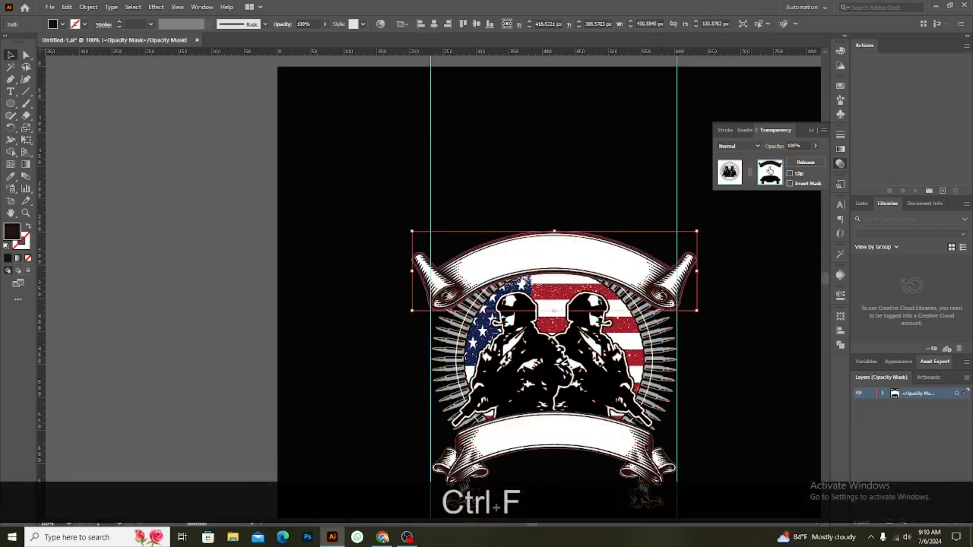
Fill the pasted ribbon silhouette with black and return from the opacity mask to the artwork
double_click(13, 232)
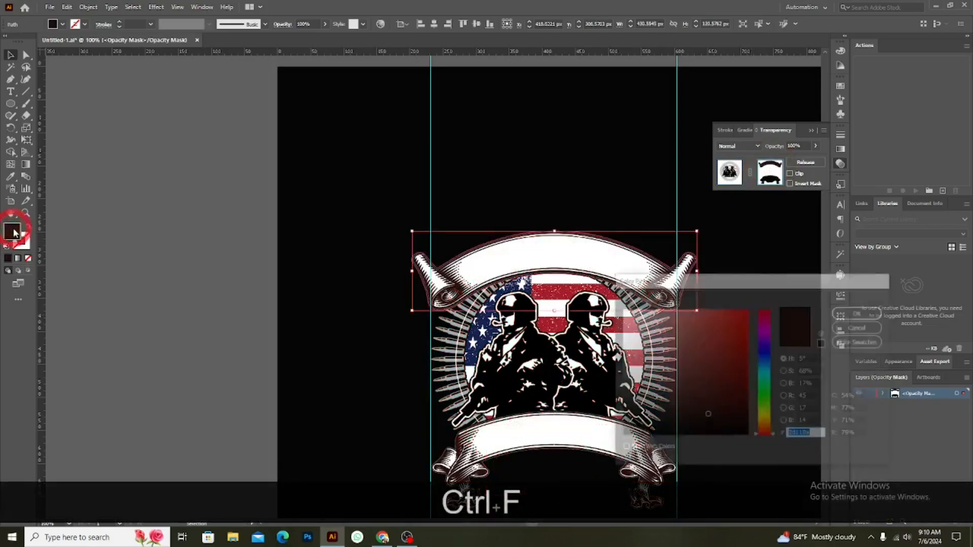
left_click_drag(626, 430, 608, 451)
left_click(880, 312)
left_click(738, 178)
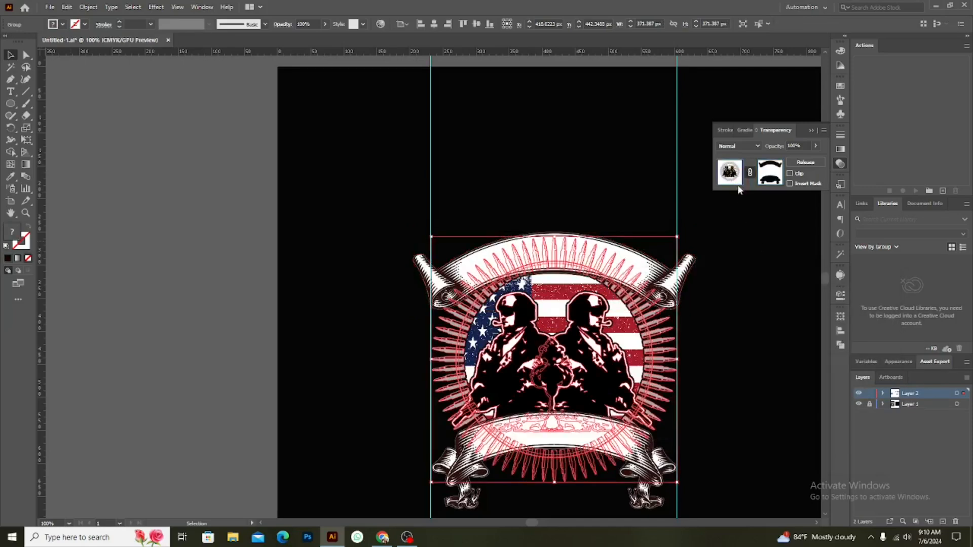
left_click(750, 256)
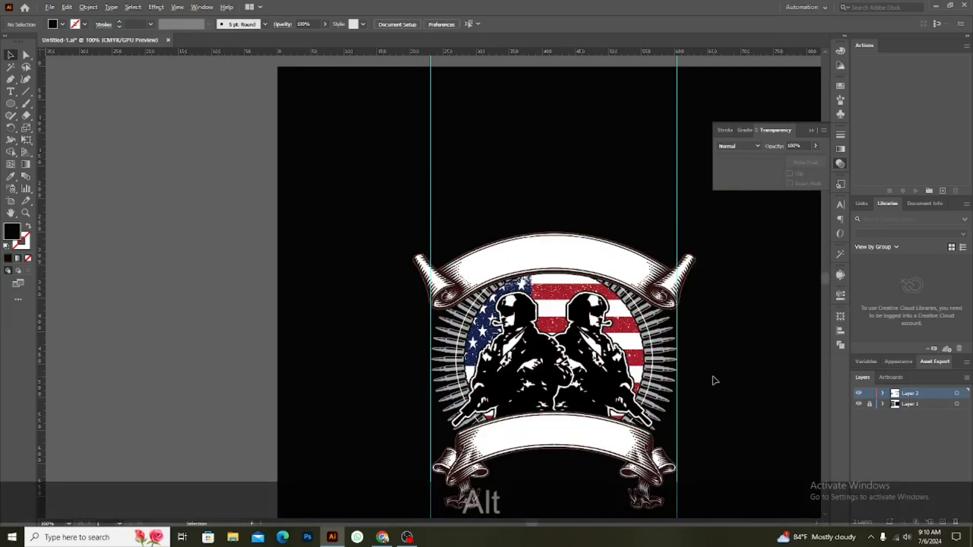
Bring the rifle onto the black artboard, scale it down to about 507 px wide, and place it beside the emblem
scroll(712, 380, "down", 1)
key("alt+space")
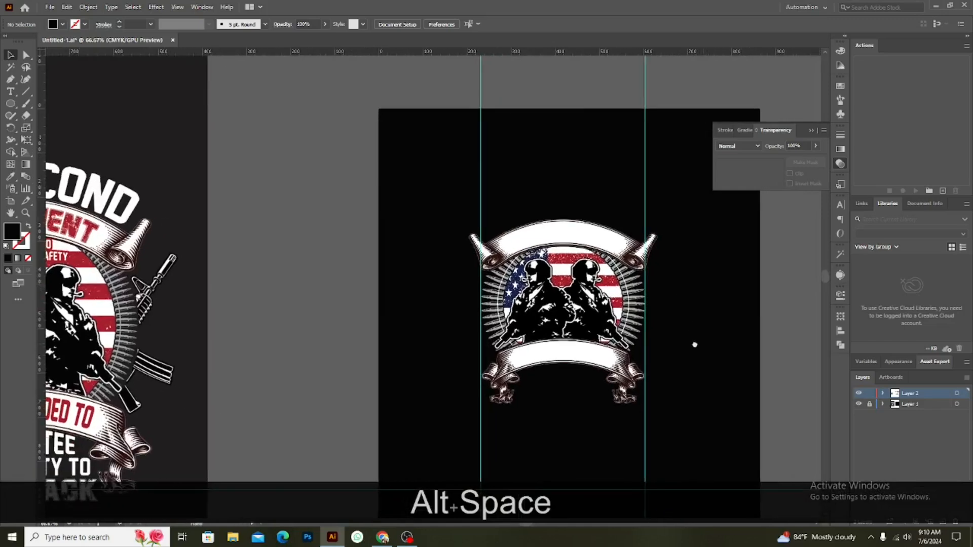
scroll(679, 398, "down", 1)
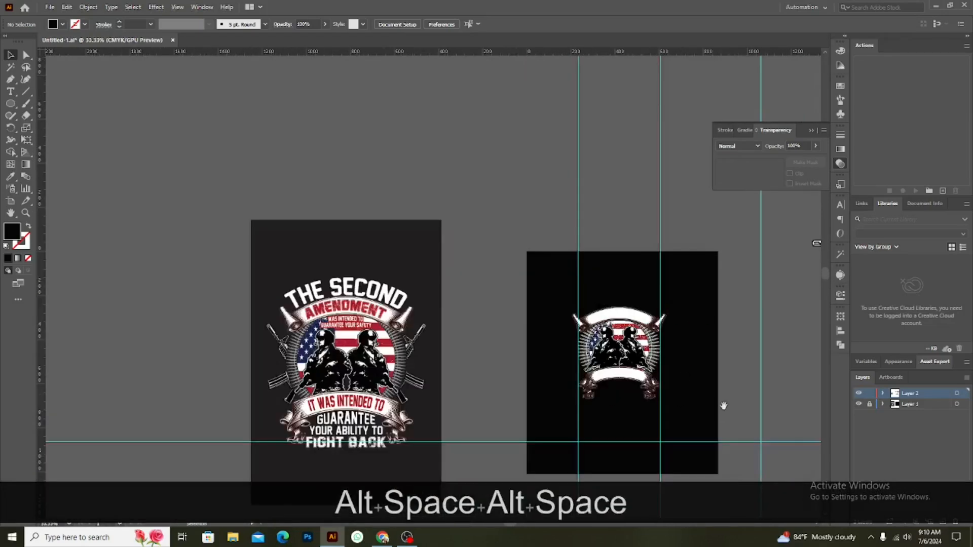
scroll(699, 398, "down", 1)
left_click_drag(678, 391, 566, 368)
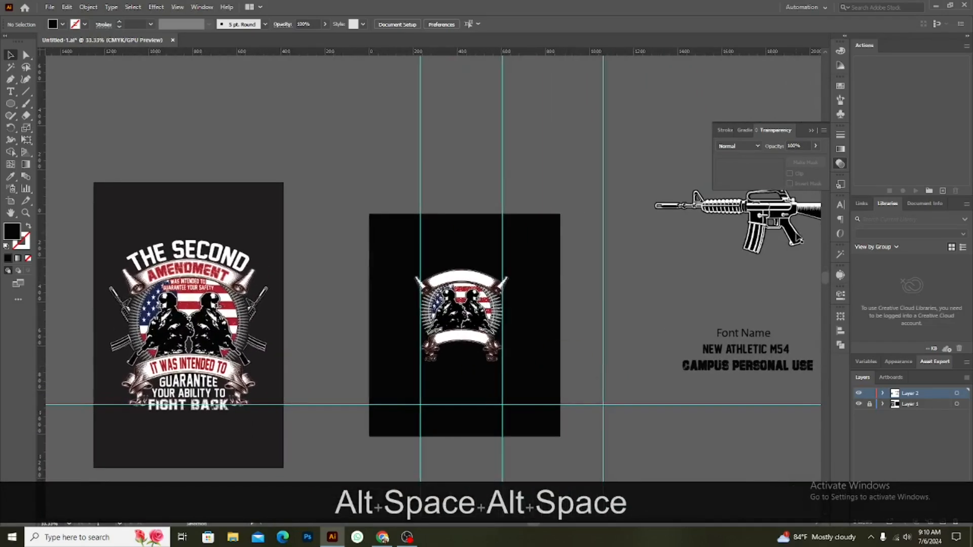
left_click_drag(694, 254, 531, 316)
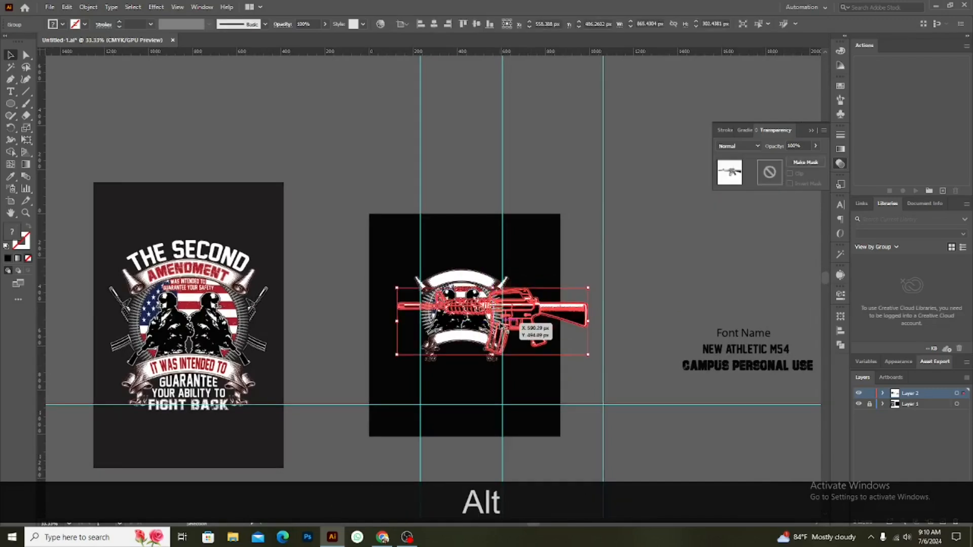
scroll(500, 323, "up", 3)
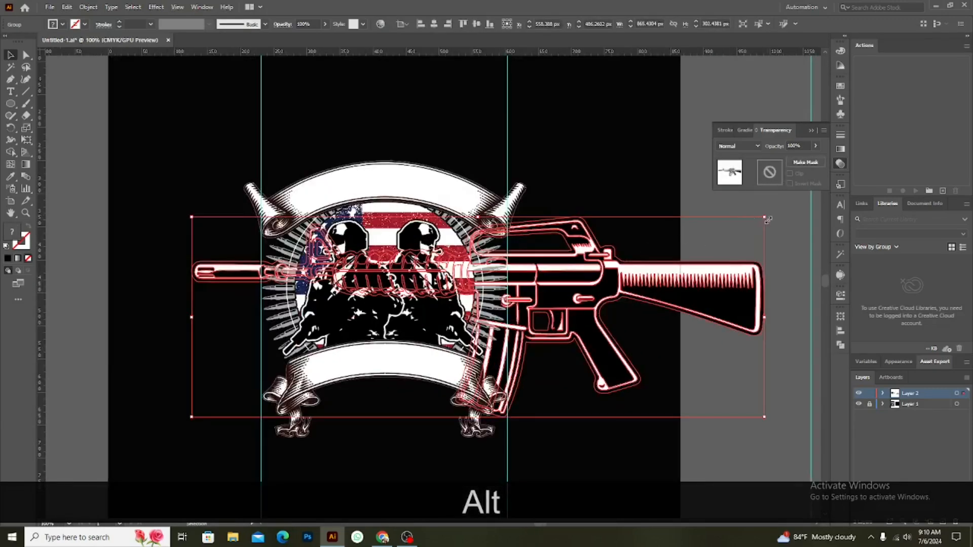
left_click_drag(764, 219, 647, 258)
left_click_drag(630, 303, 730, 311)
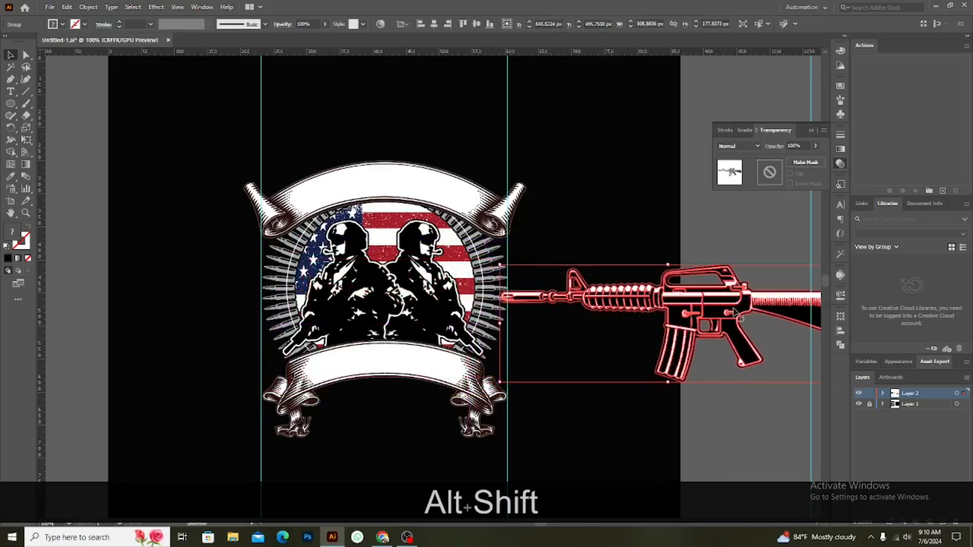
Paste the cut rifle in front, then rotate it diagonally, shrink it and place it against the emblem's left side
key("ctrl+x")
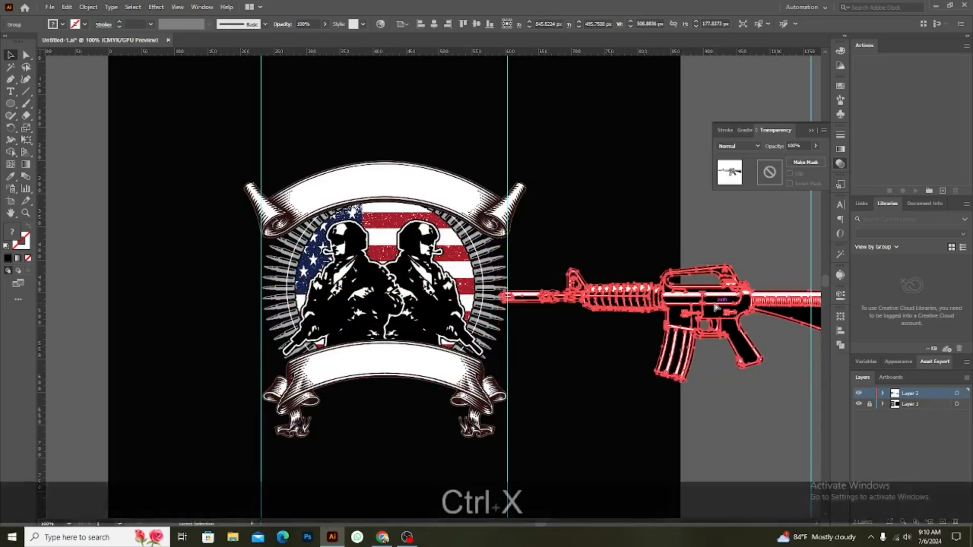
key("ctrl+f")
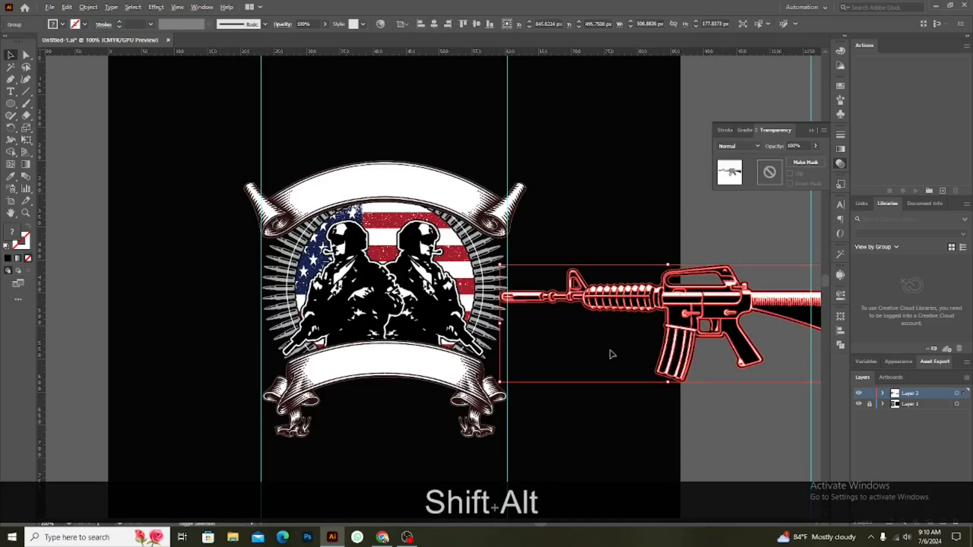
scroll(612, 354, "down", 2)
left_click_drag(729, 304, 741, 377)
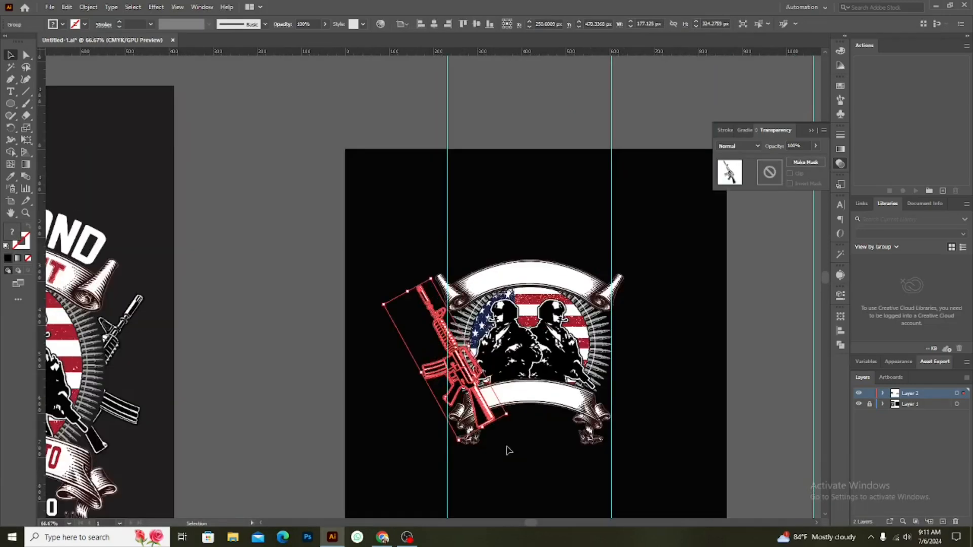
left_click(508, 450)
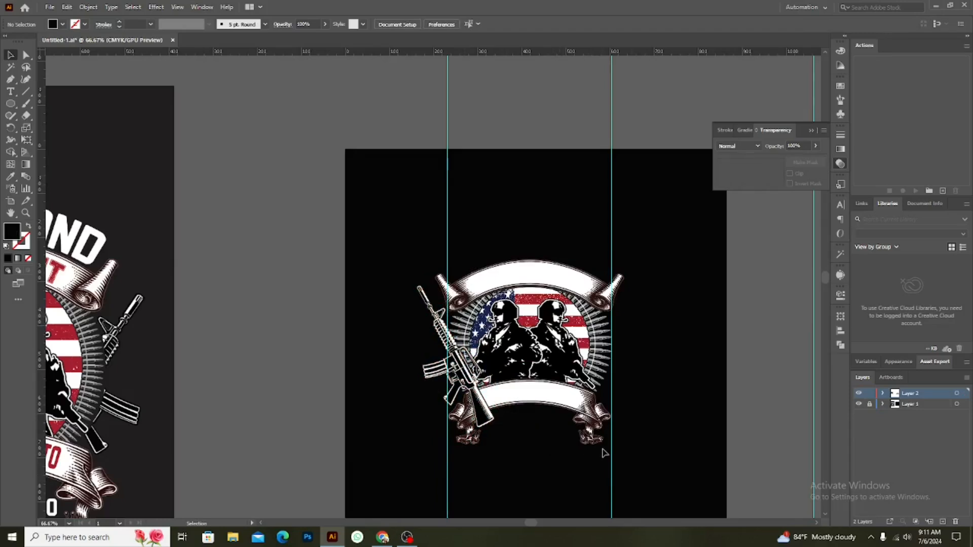
Create a copy of the rifle reflected across the vertical axis and move it to the emblem's right side
left_click(433, 316)
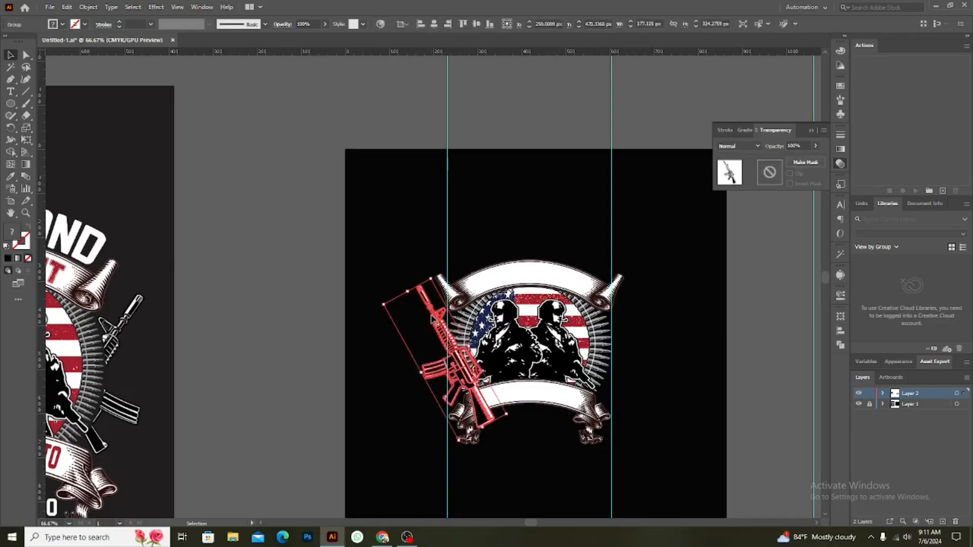
right_click(432, 316)
mouse_move(480, 430)
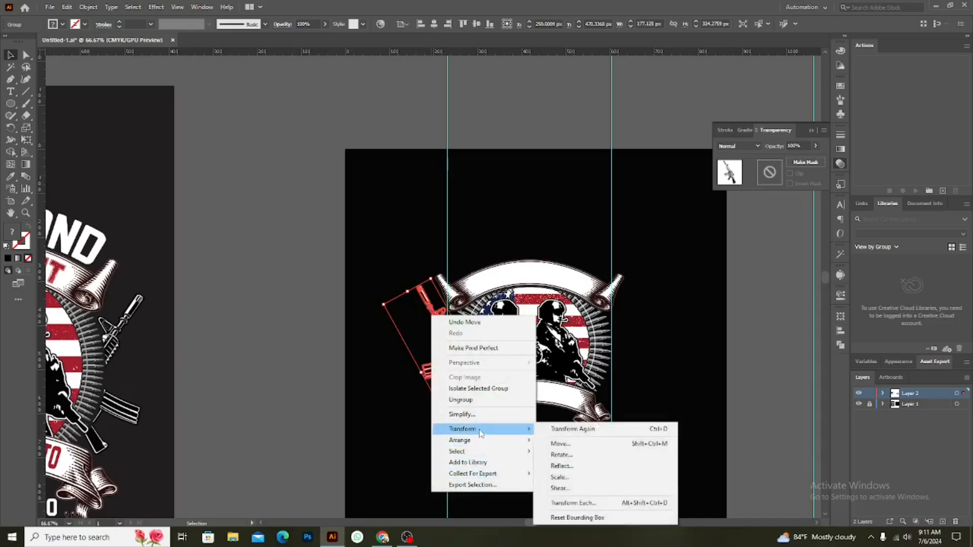
left_click(560, 466)
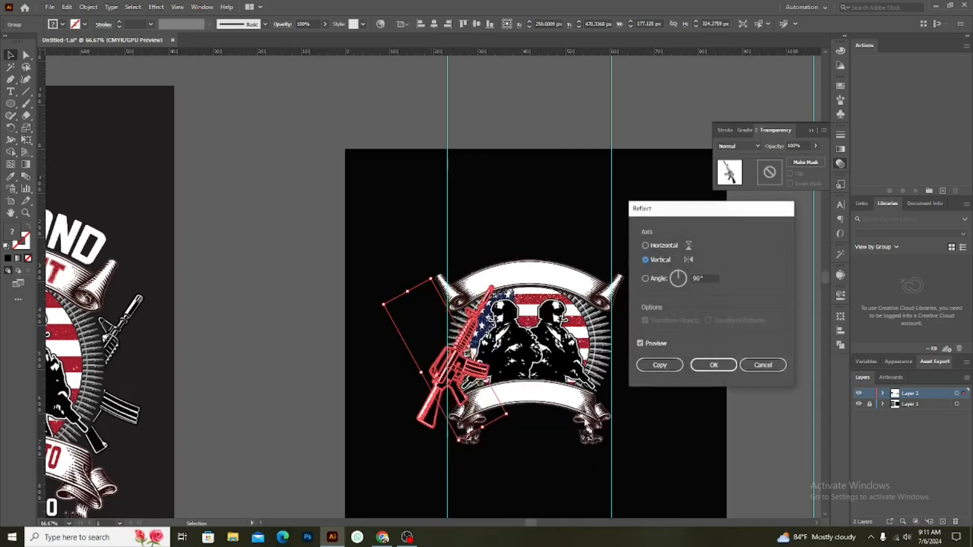
left_click(647, 365)
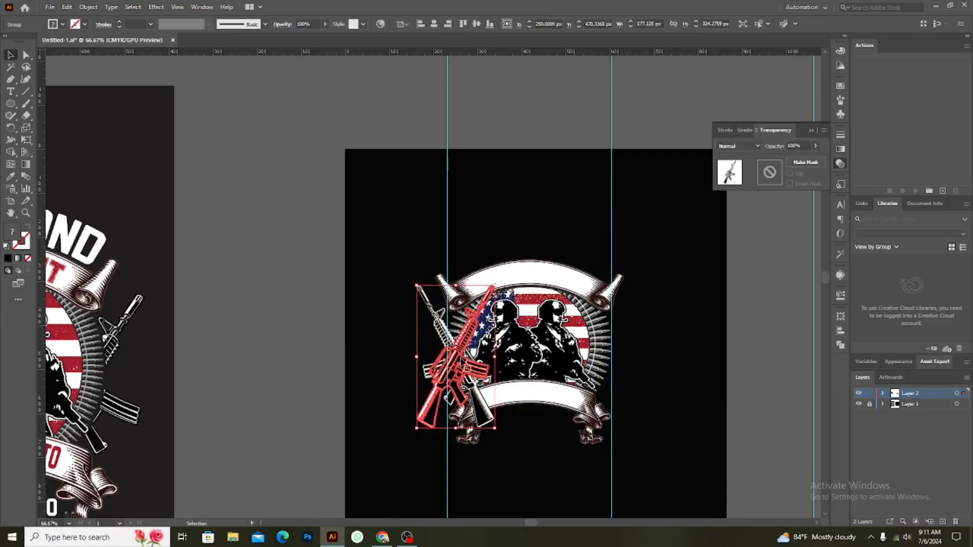
left_click_drag(460, 364, 613, 363)
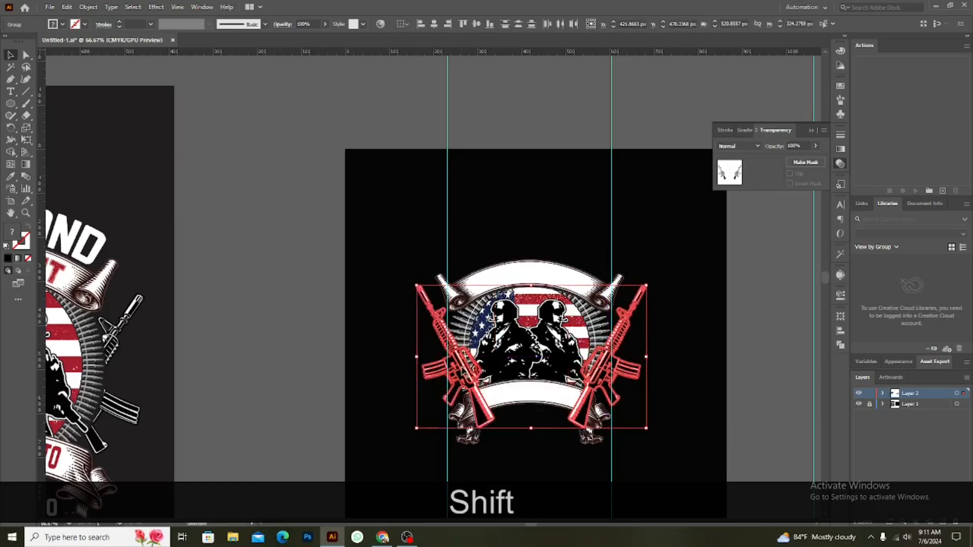
Group the two rifles and centre them horizontally with the upper ribbon
key("ctrl+shift+g")
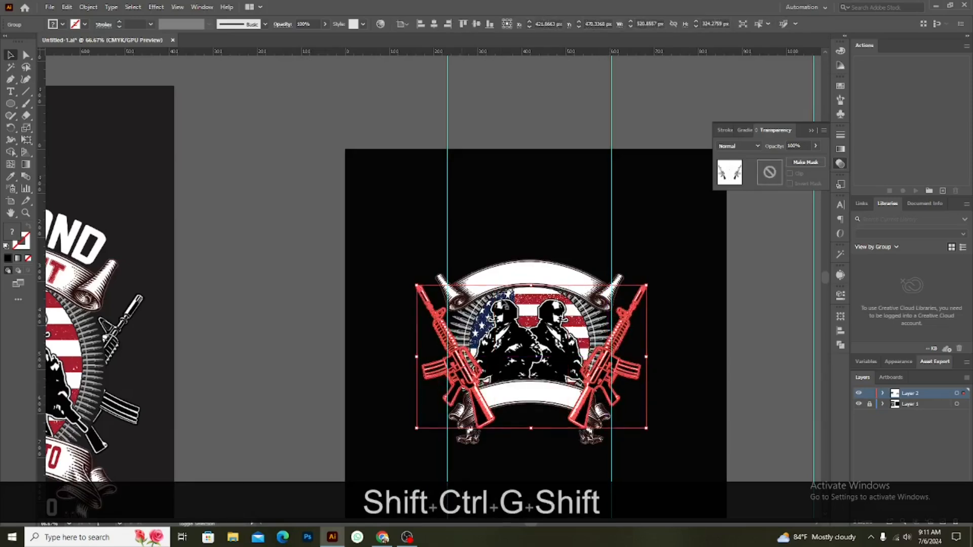
left_click(531, 269, "shift")
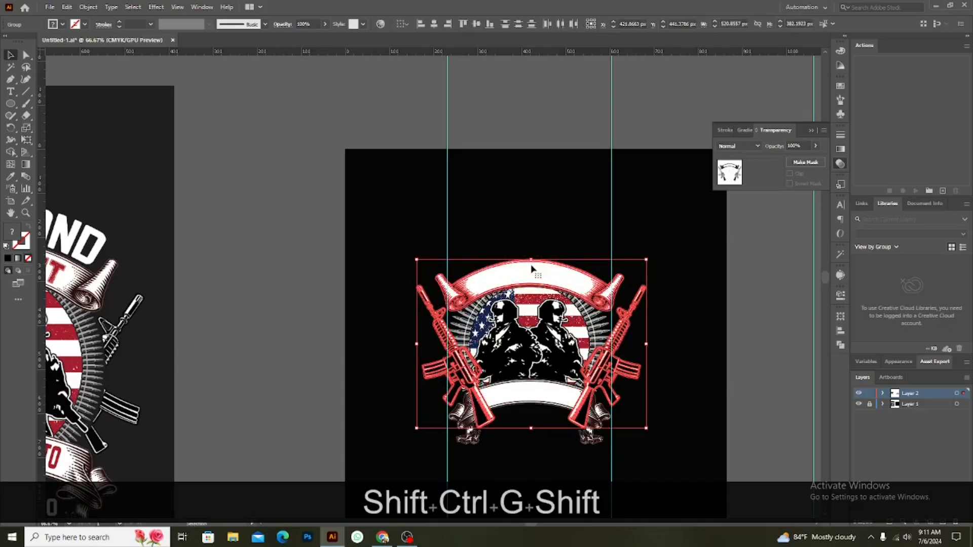
left_click(434, 24)
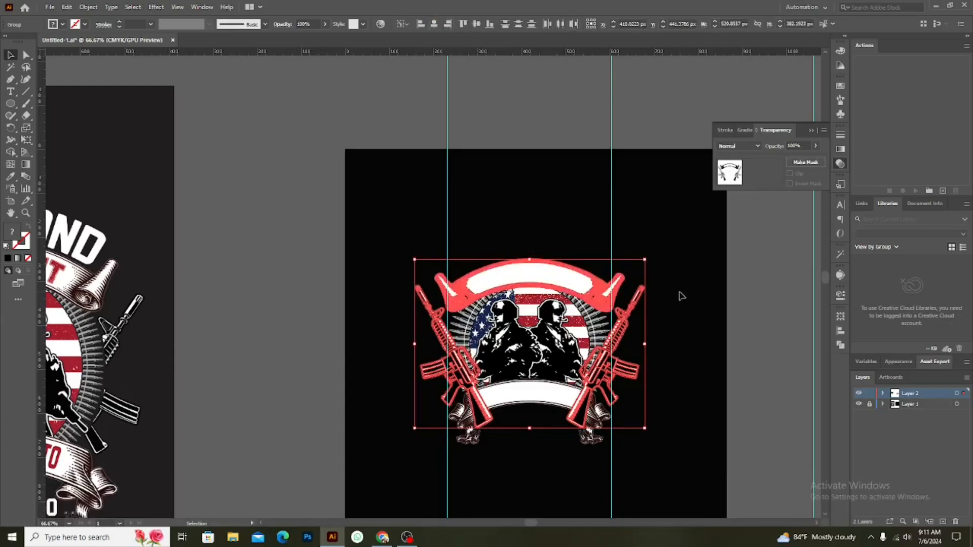
left_click(681, 296)
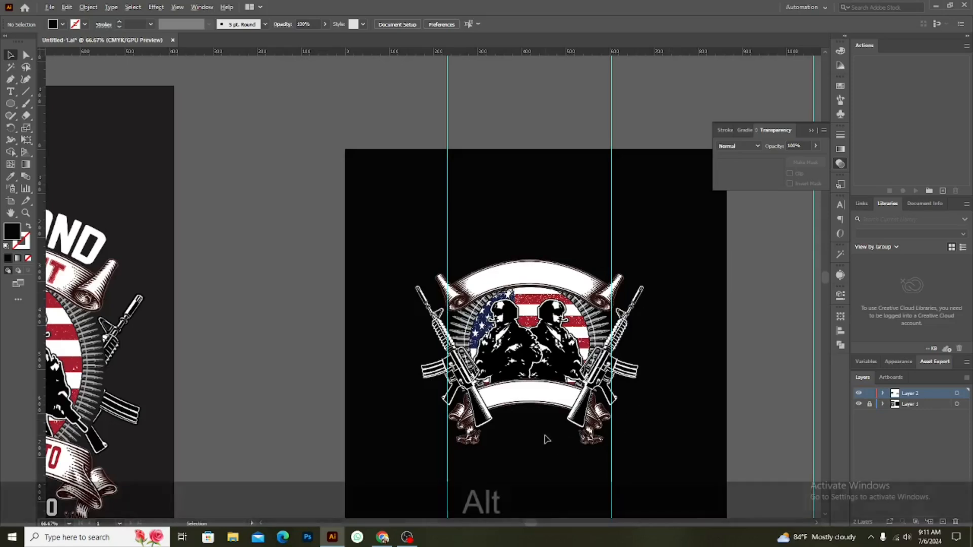
Cut the rifle pair and paste it behind the bullet-ring group
scroll(546, 438, "down", 1)
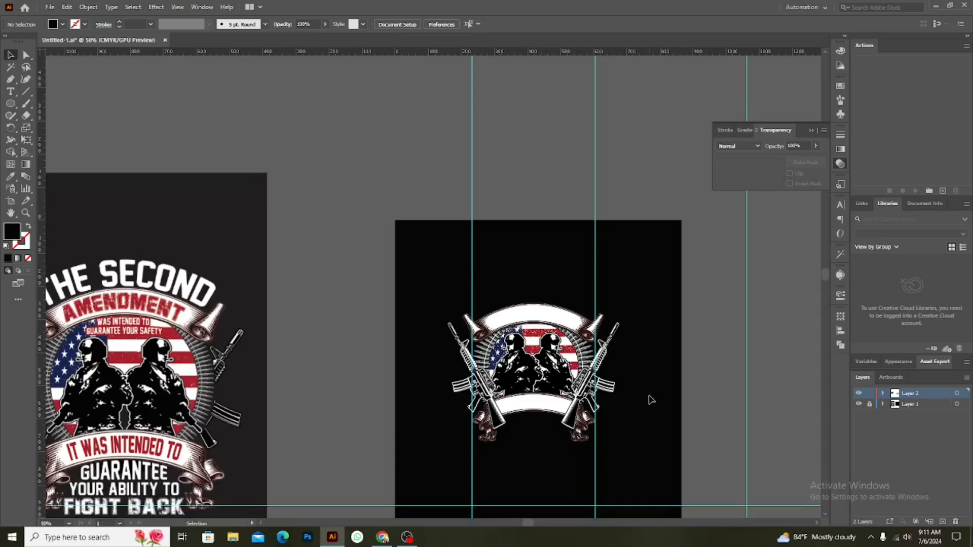
key("space")
left_click_drag(621, 425, 625, 354)
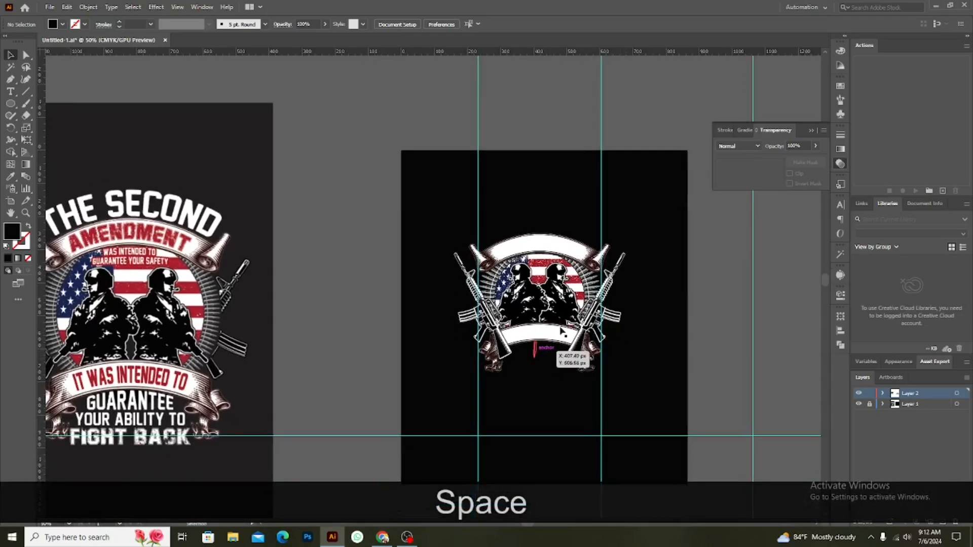
scroll(571, 327, "up", 1)
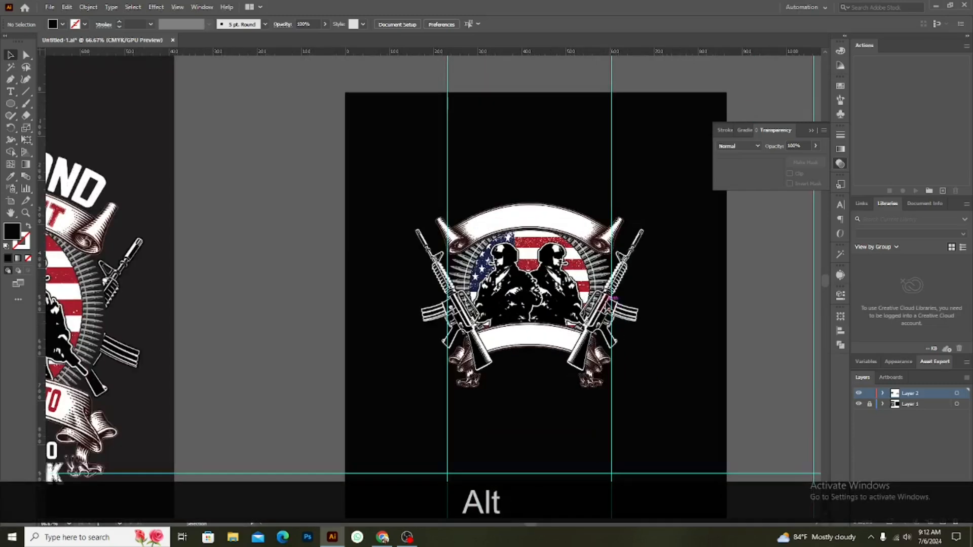
left_click(611, 304)
key("ctrl")
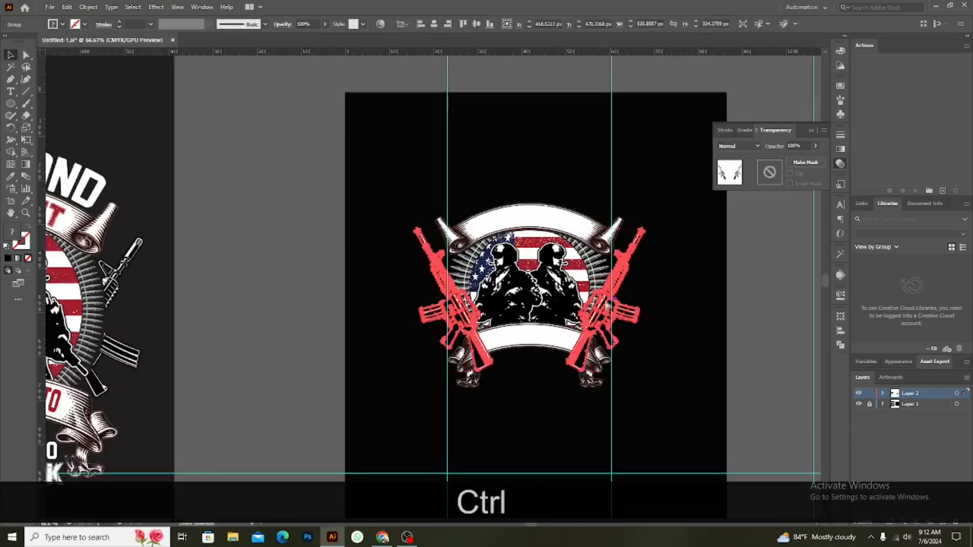
key("ctrl+x")
left_click(606, 303, "ctrl")
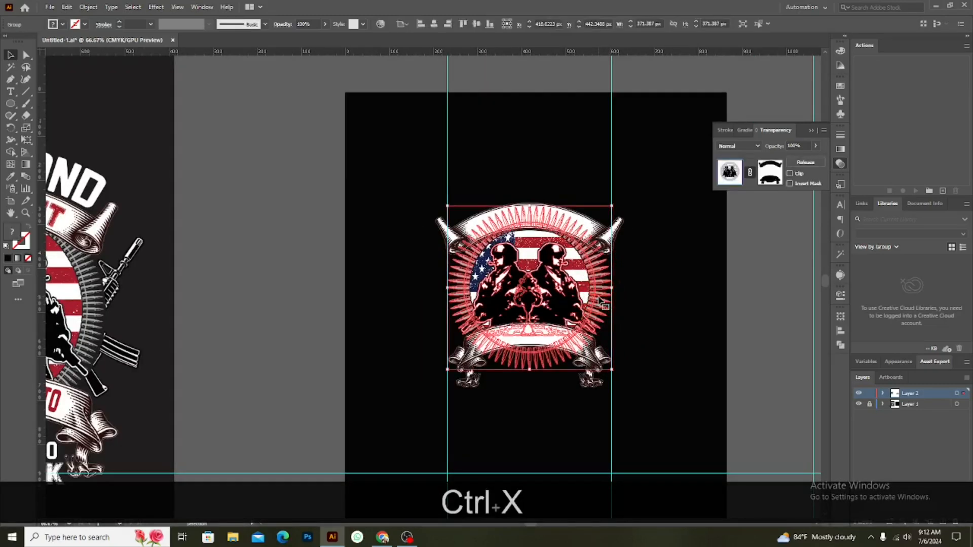
key("ctrl+b")
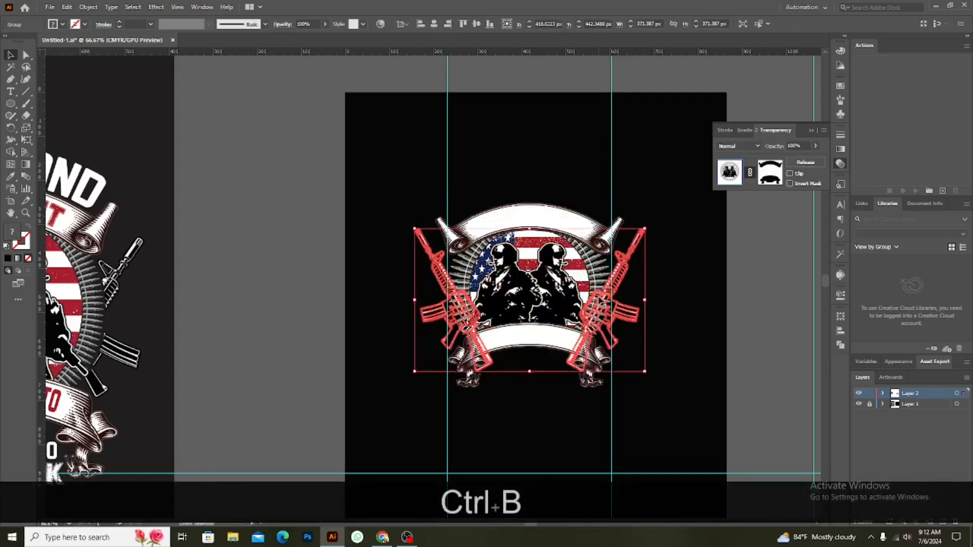
left_click(694, 295)
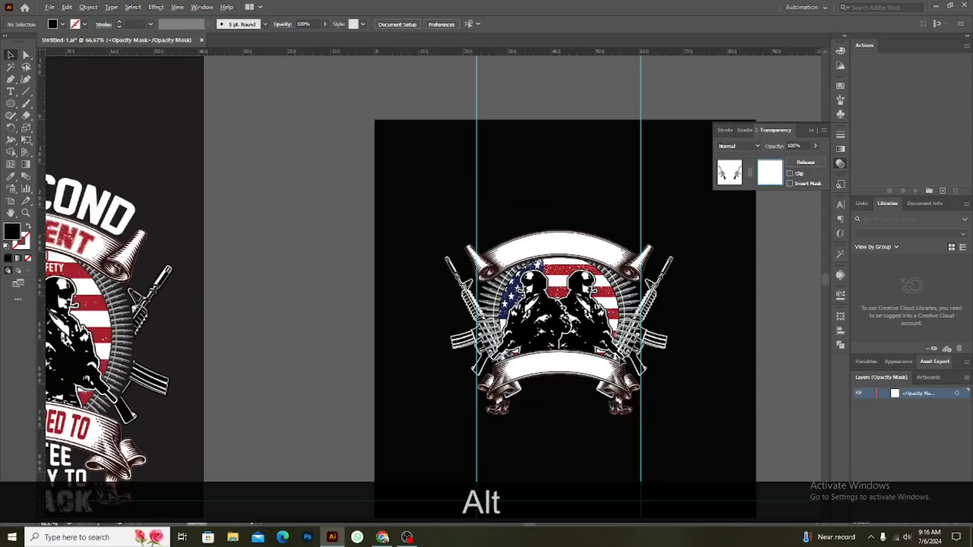
Draw a black circle about 227 px in diameter over the two soldiers at the centre of the emblem
scroll(621, 357, "up", 6)
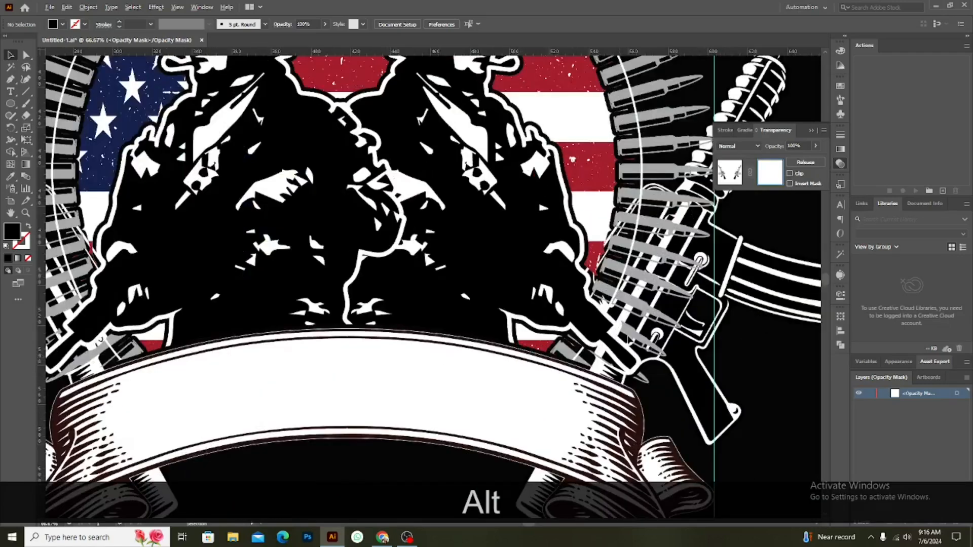
scroll(629, 338, "up", 6)
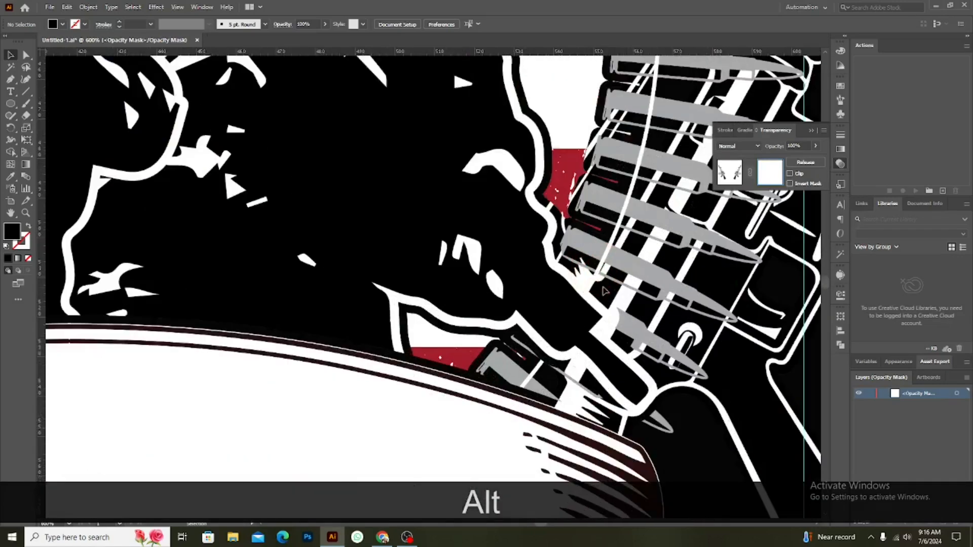
scroll(577, 274, "down", 6)
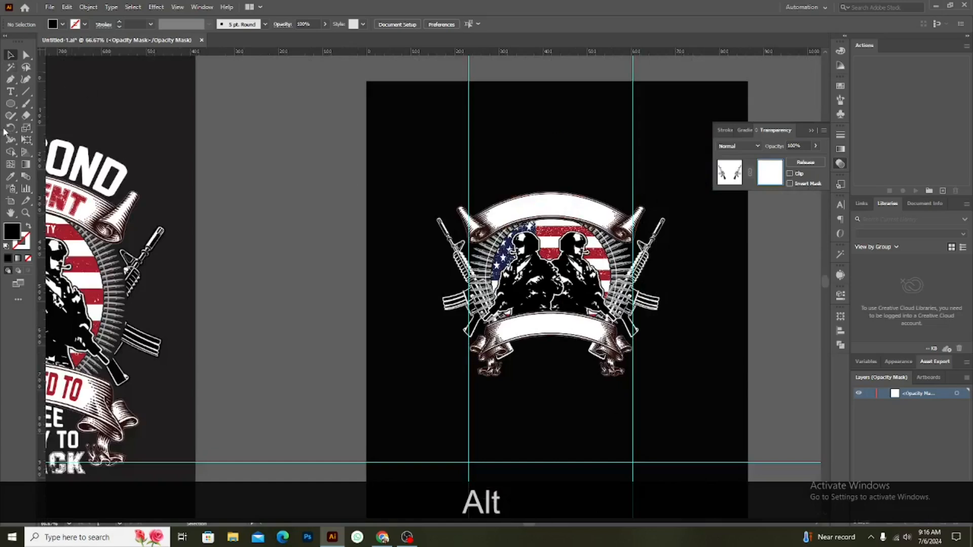
left_click_drag(10, 104, 47, 130)
left_click_drag(548, 276, 581, 354)
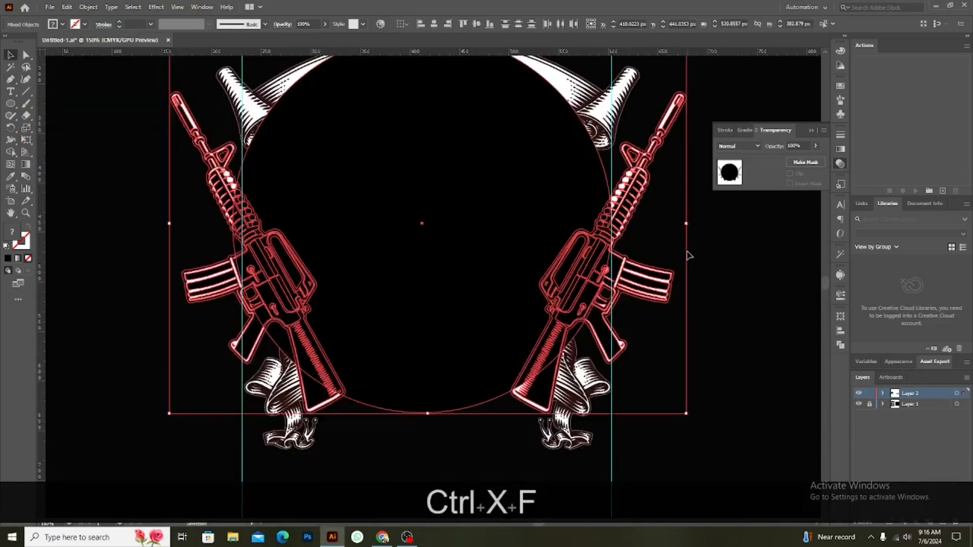
key("ctrl+z")
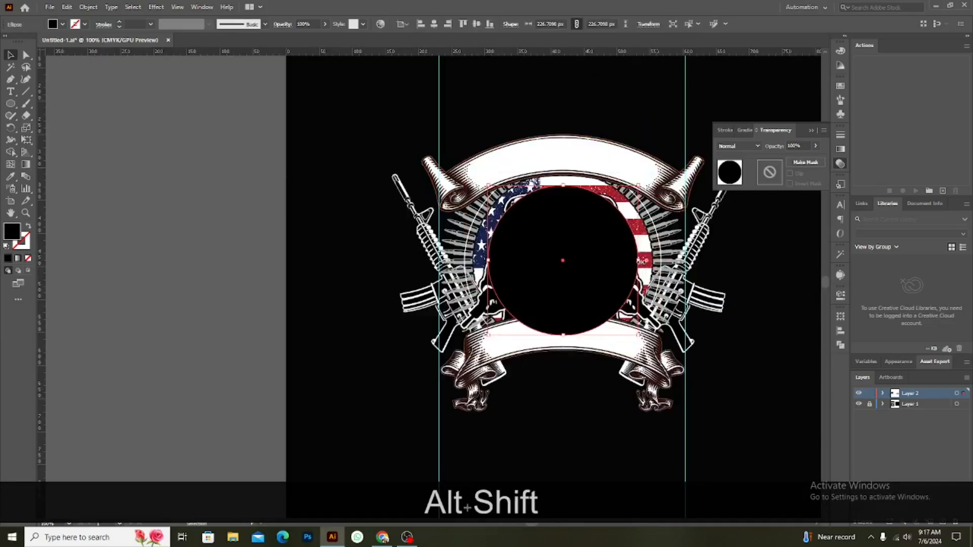
Centre the black circle horizontally and vertically with the bullet-ring group
left_click(636, 215, "shift")
left_click(637, 214, "shift")
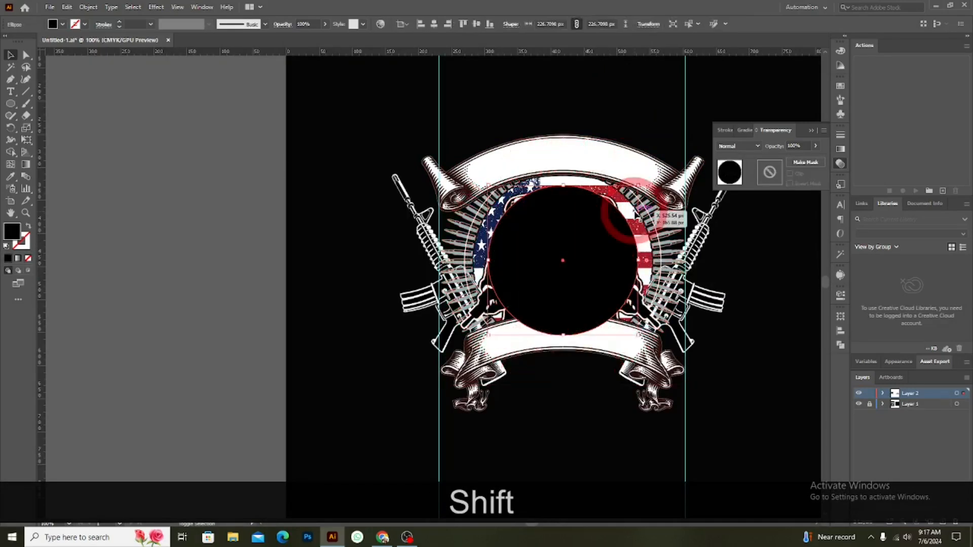
left_click(659, 234, "shift")
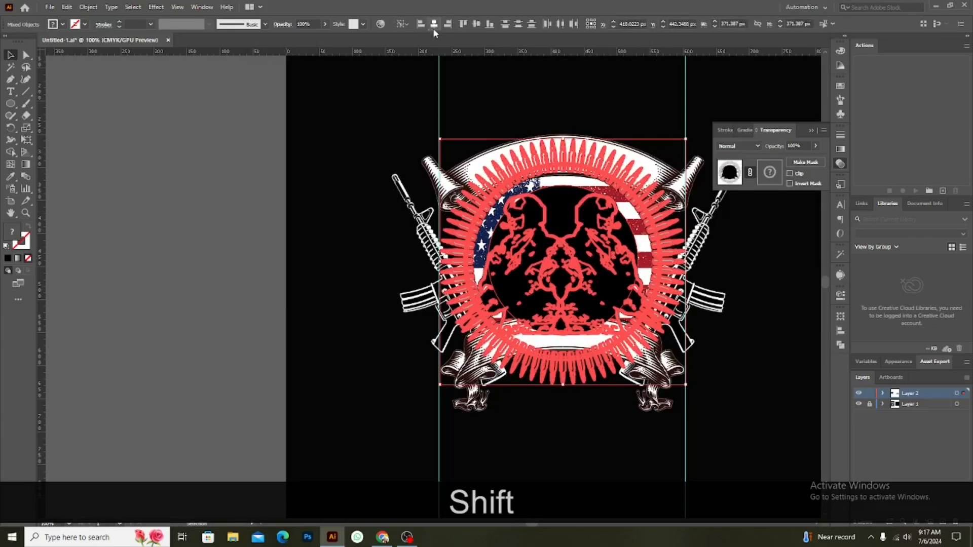
left_click(478, 24)
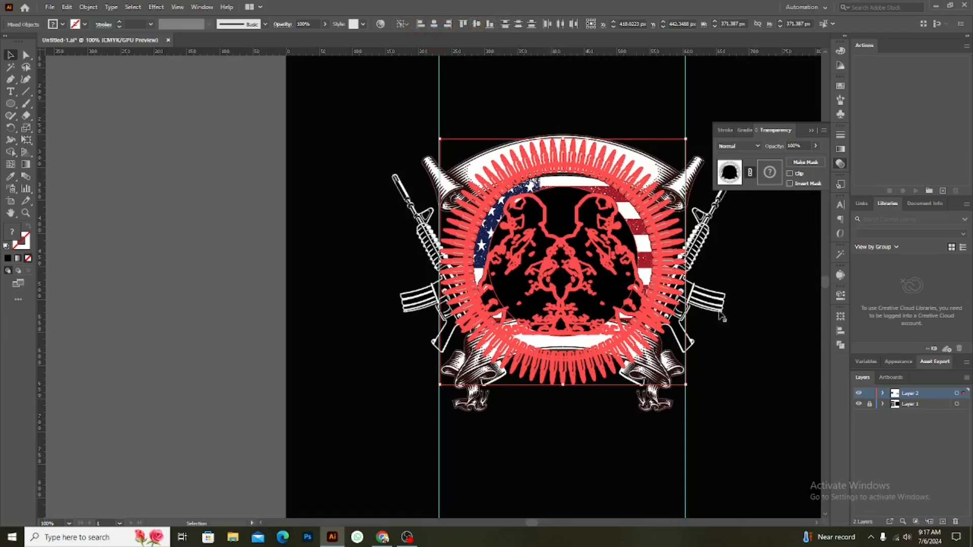
left_click(743, 319)
Enlarge the circle proportionally from its centre to about 370 px so it reaches the bullet ring's outer edge
left_click(607, 278)
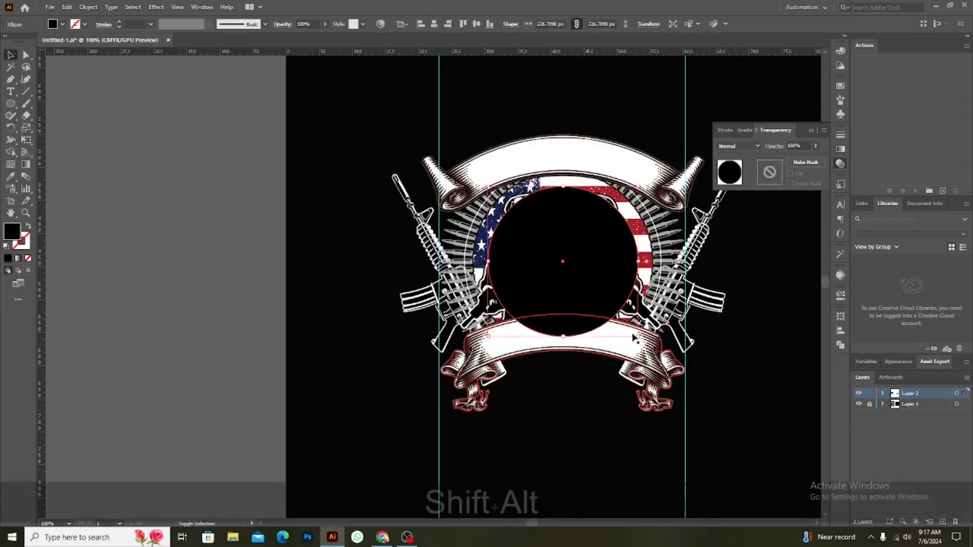
left_click_drag(638, 336, 686, 424)
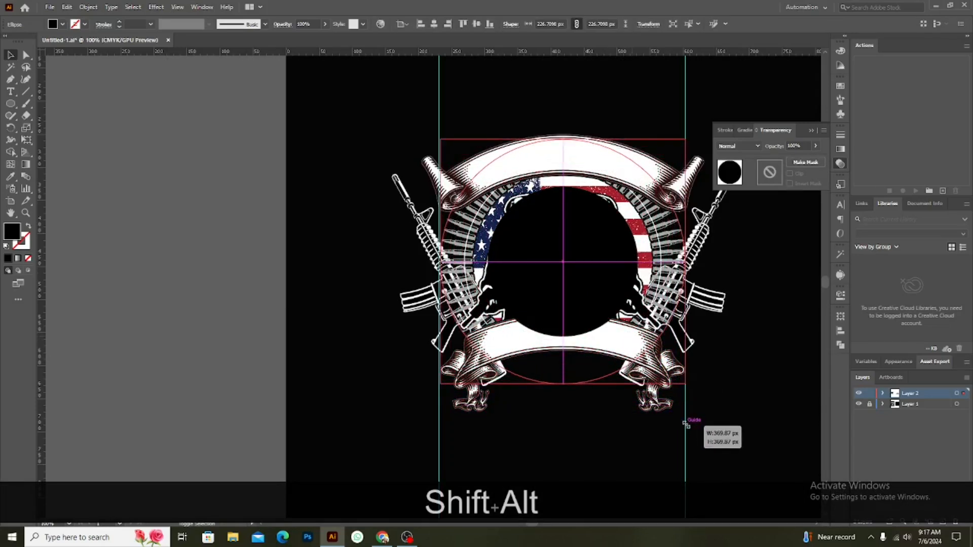
left_click_drag(685, 423, 686, 425)
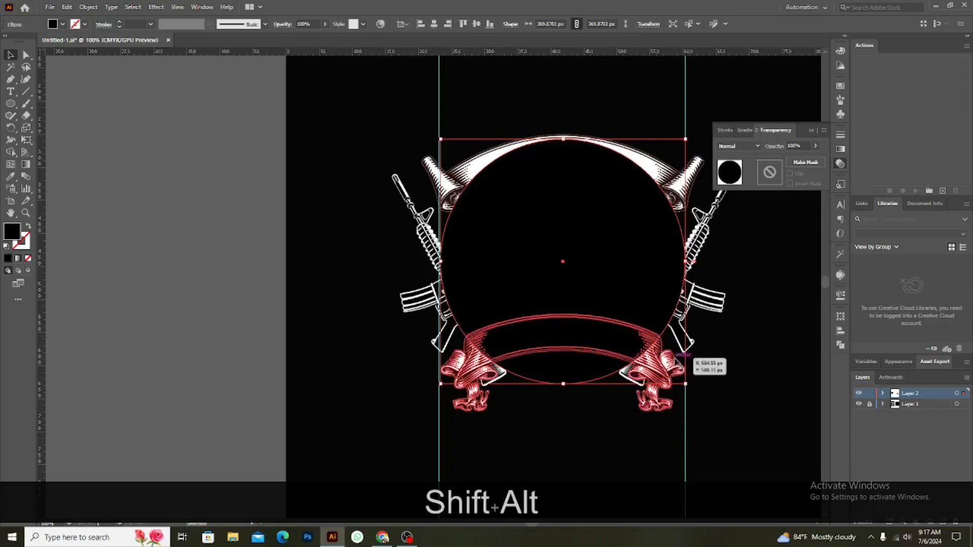
Cut the circle and paste it in front inside a new opacity mask on the rifle group with Clip off, and leave mask editing
scroll(695, 358, "up", 1)
key("ctrl+x")
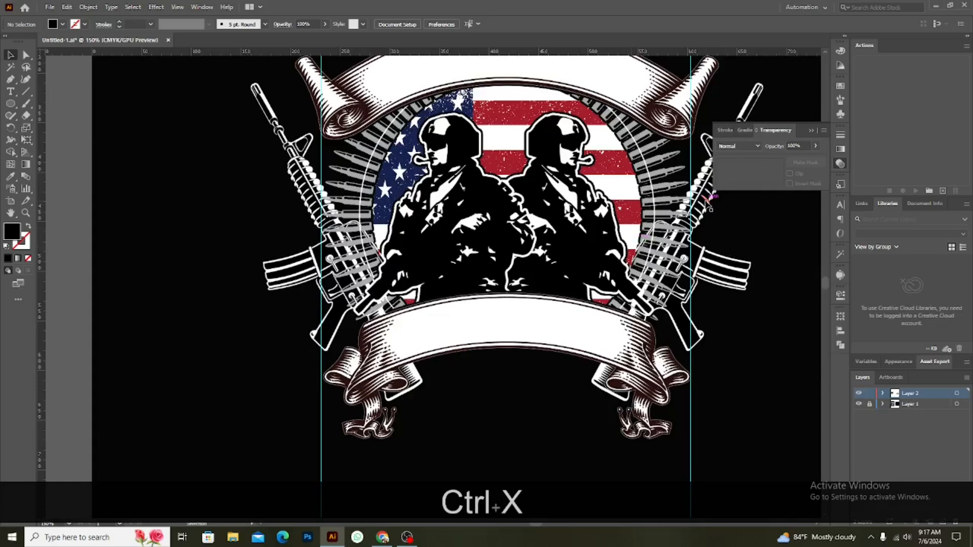
left_click(710, 204)
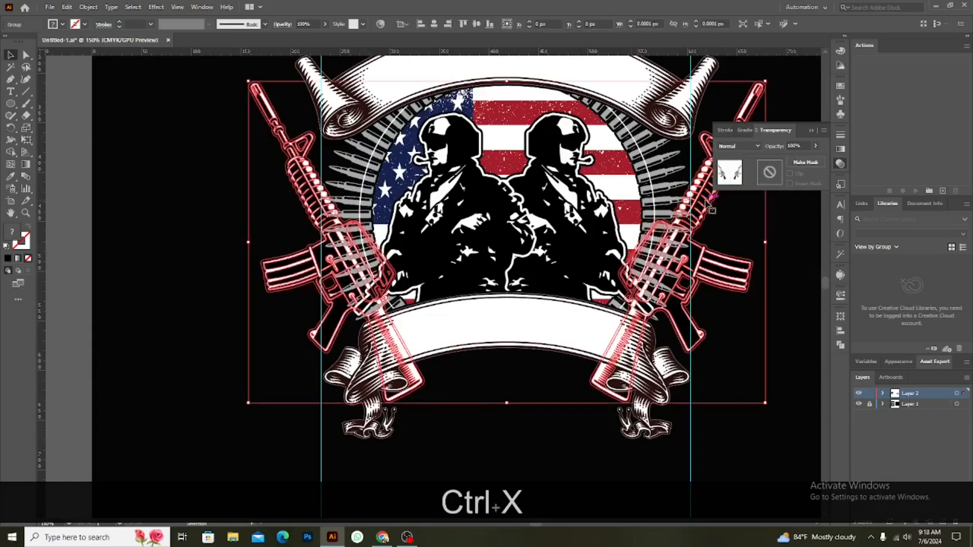
left_click(766, 175)
left_click(789, 173)
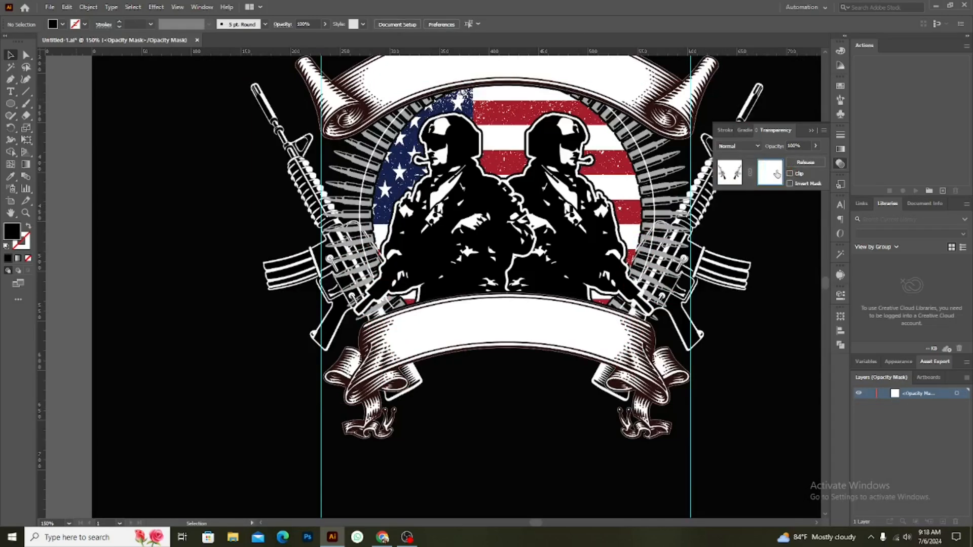
key("ctrl+f")
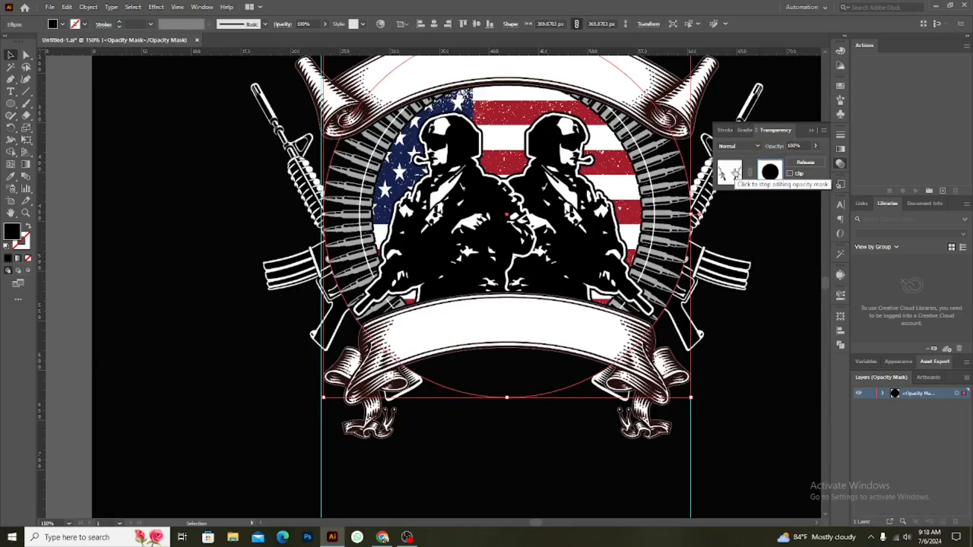
left_click(729, 176)
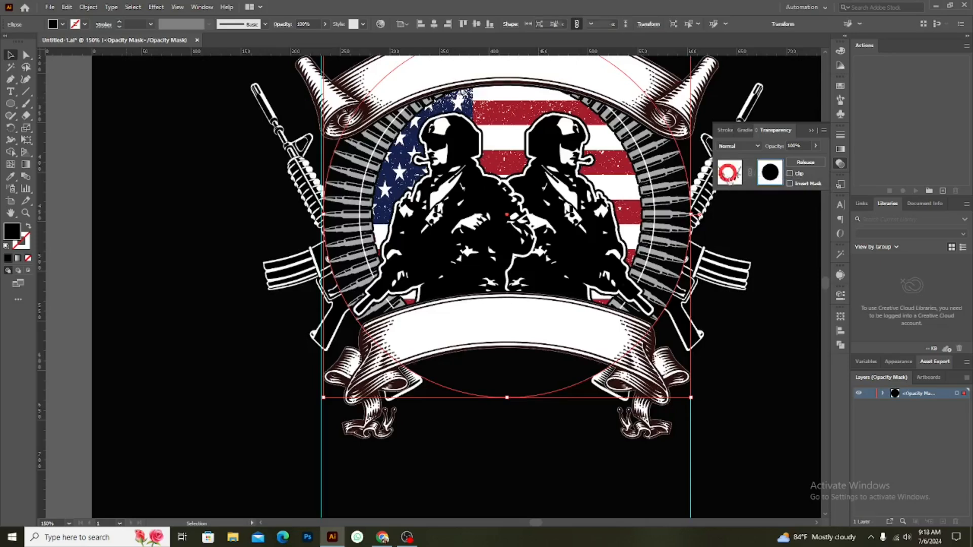
left_click(755, 282)
Reopen the rifle group's opacity mask and draw a black four-sided patch over the left rifle's stock beneath the lower ribbon
scroll(779, 328, "down", 1)
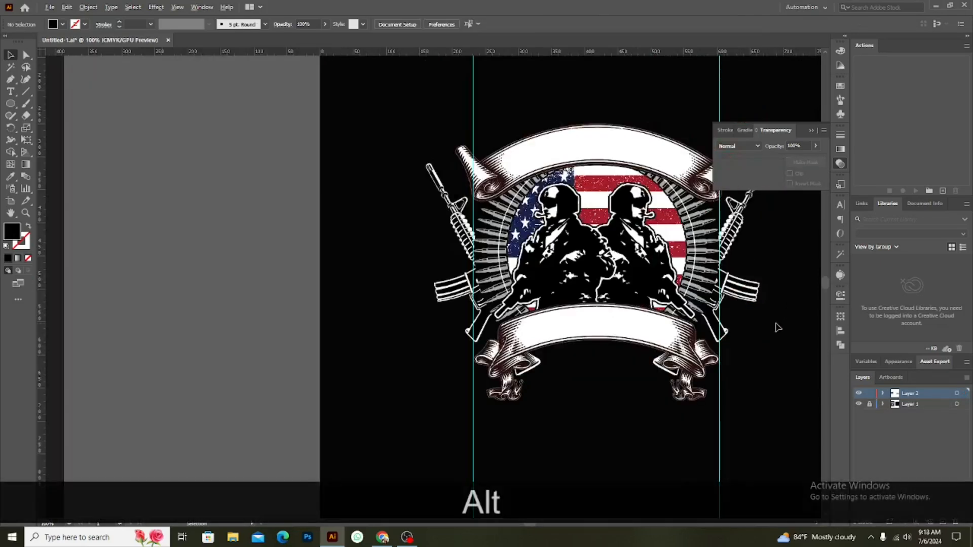
left_click_drag(788, 332, 698, 353)
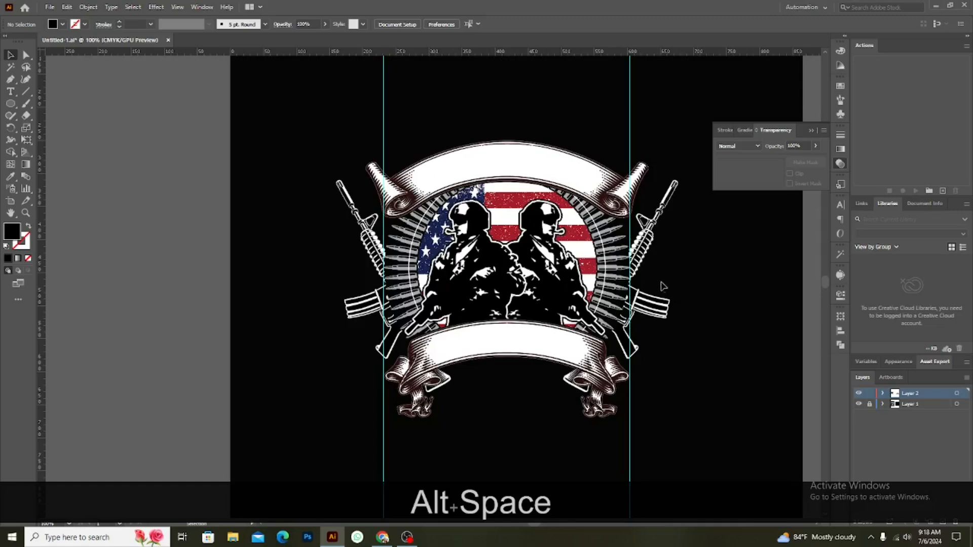
scroll(639, 284, "up", 2)
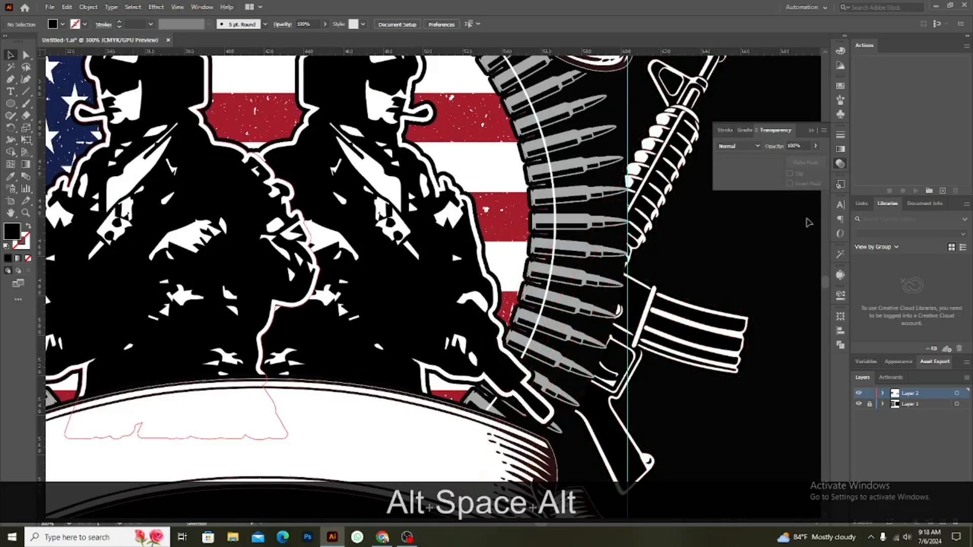
scroll(716, 293, "down", 2)
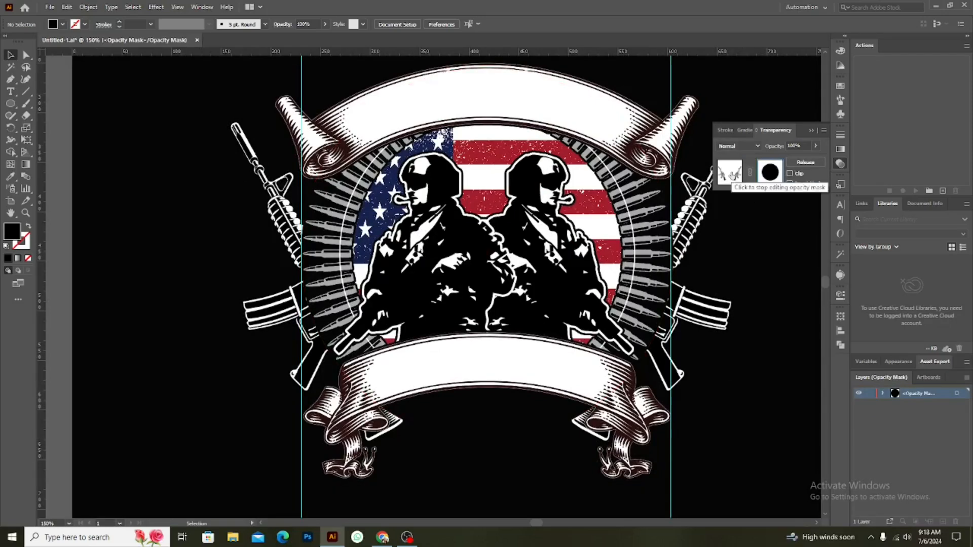
left_click(733, 176)
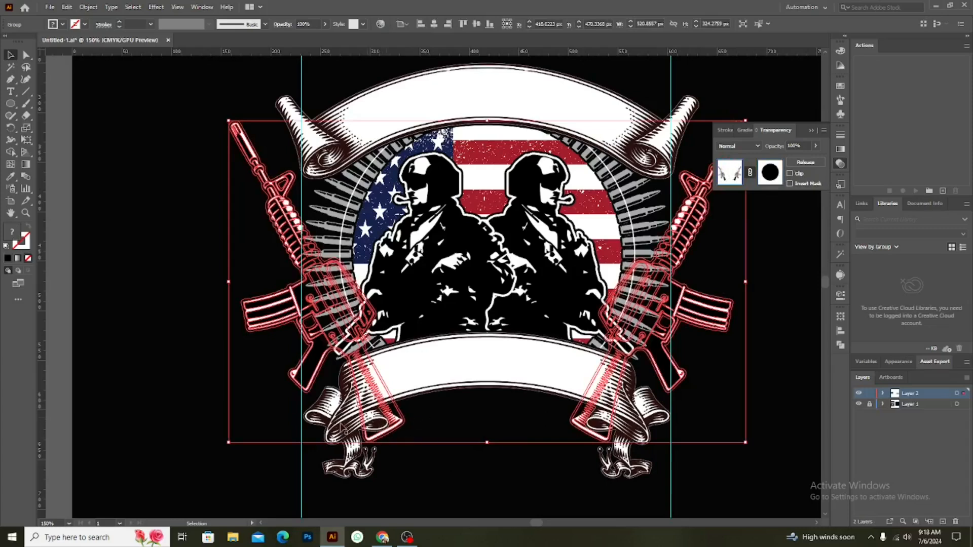
left_click(769, 178)
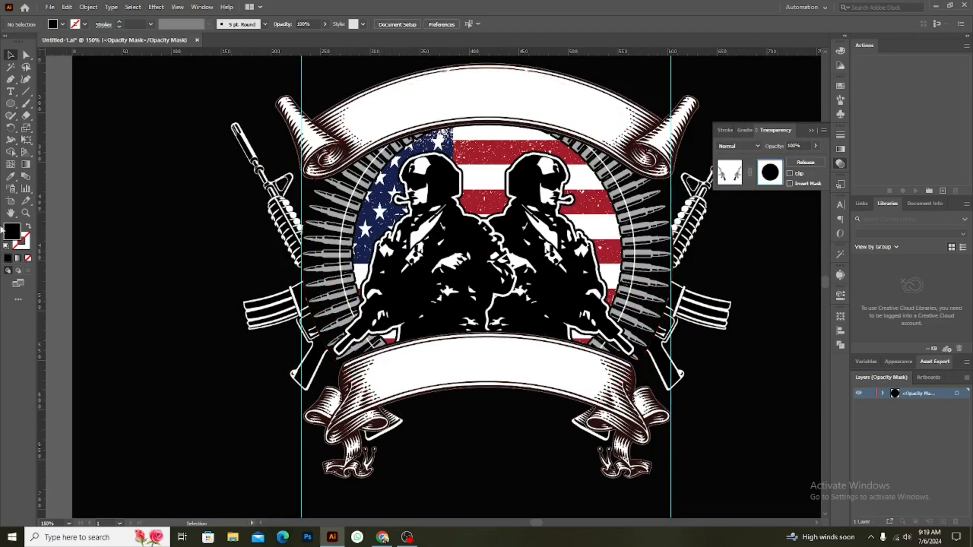
left_click(11, 82)
left_click(390, 459)
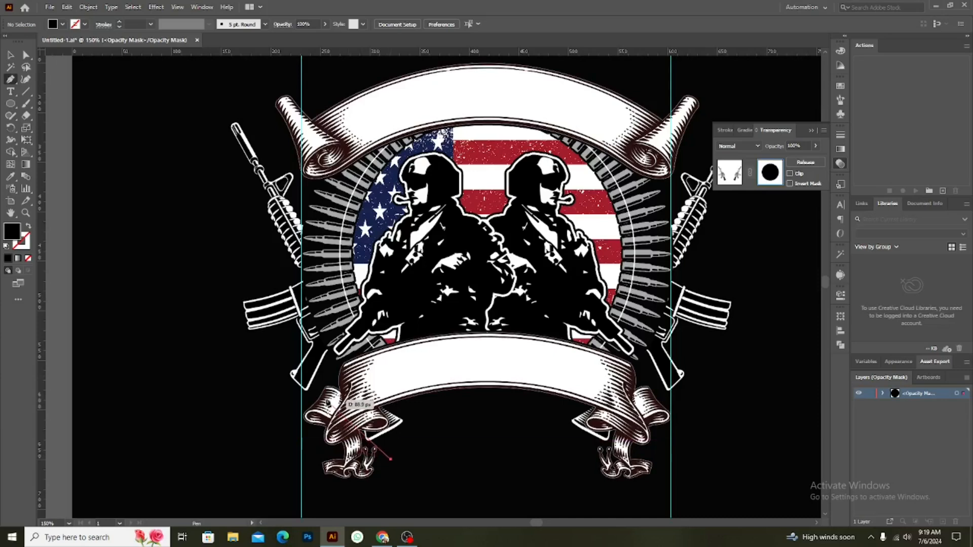
left_click(331, 423)
left_click(388, 386)
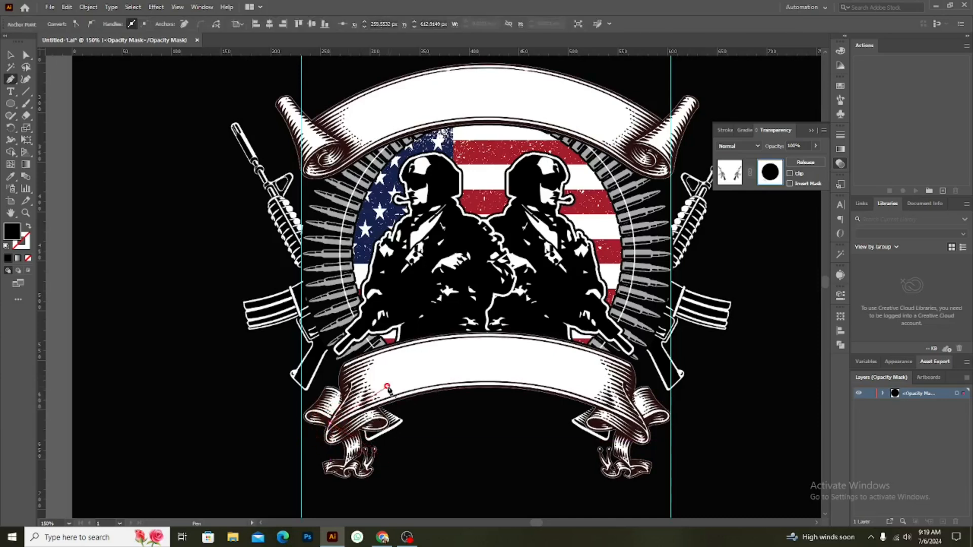
left_click(430, 423)
left_click(390, 459)
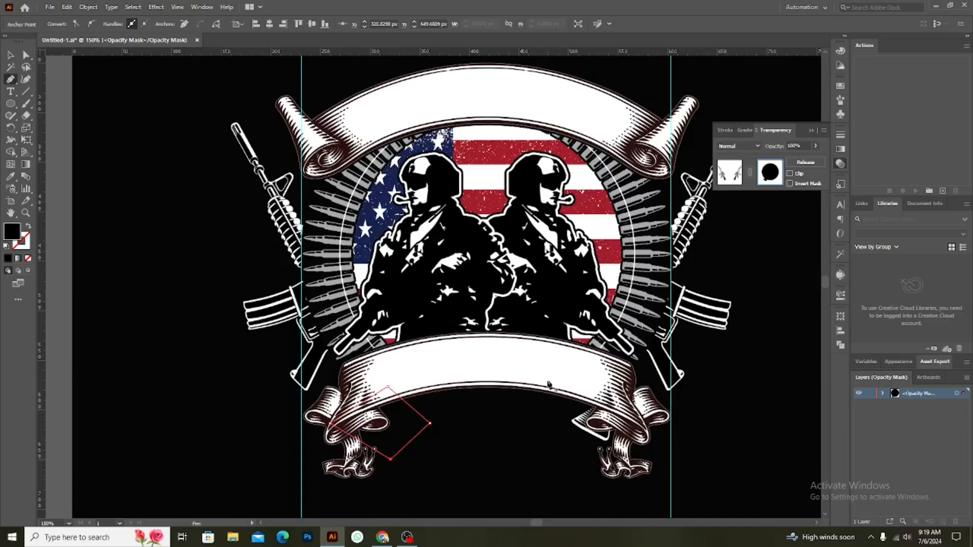
Draw a second closed black patch in the mask over the right rifle's stock beneath the lower ribbon
left_click(549, 437)
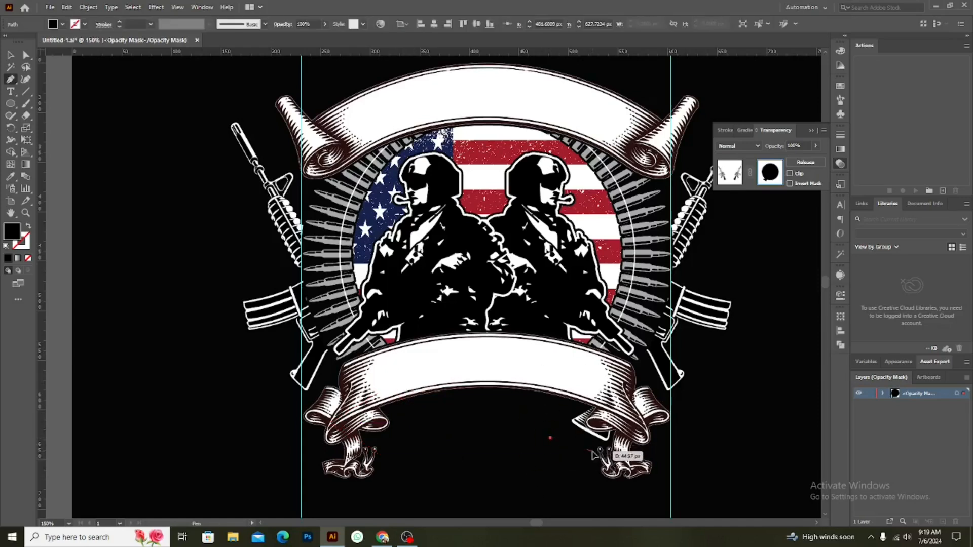
left_click(593, 451)
left_click(608, 379)
left_click(584, 389)
left_click(550, 438)
Unite the mask's circle and both patches into one shape, and leave opacity mask editing
left_click(14, 232)
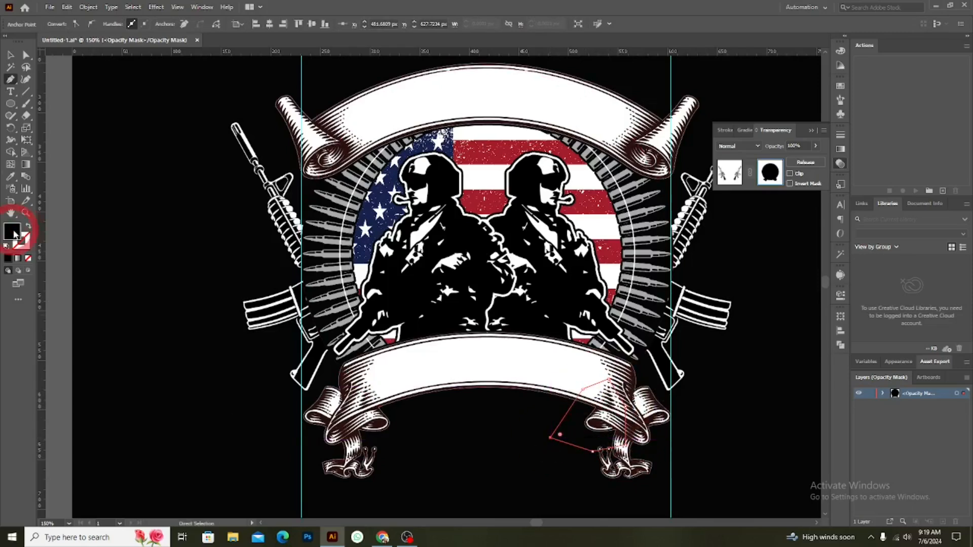
left_click(622, 437)
left_click(861, 314)
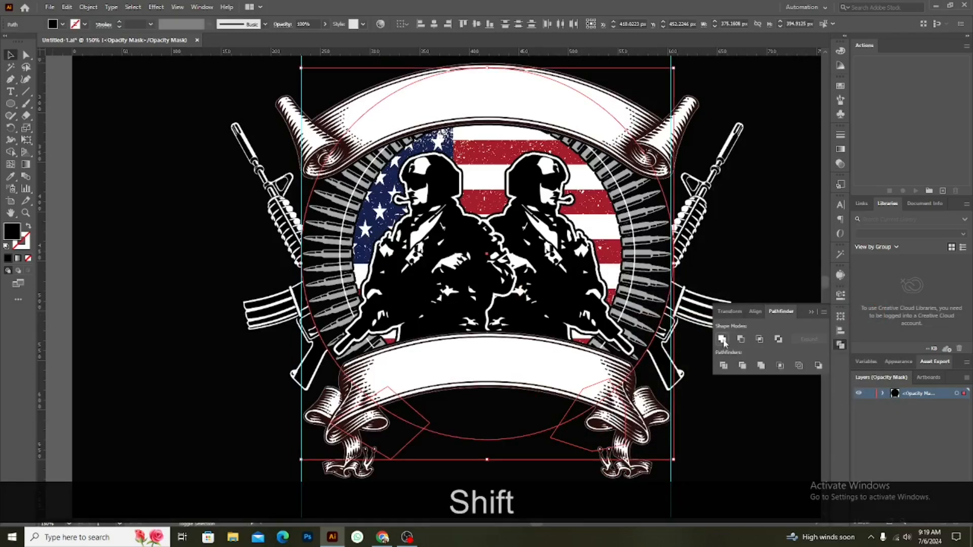
left_click(722, 340)
left_click(692, 496)
scroll(681, 421, "down", 2)
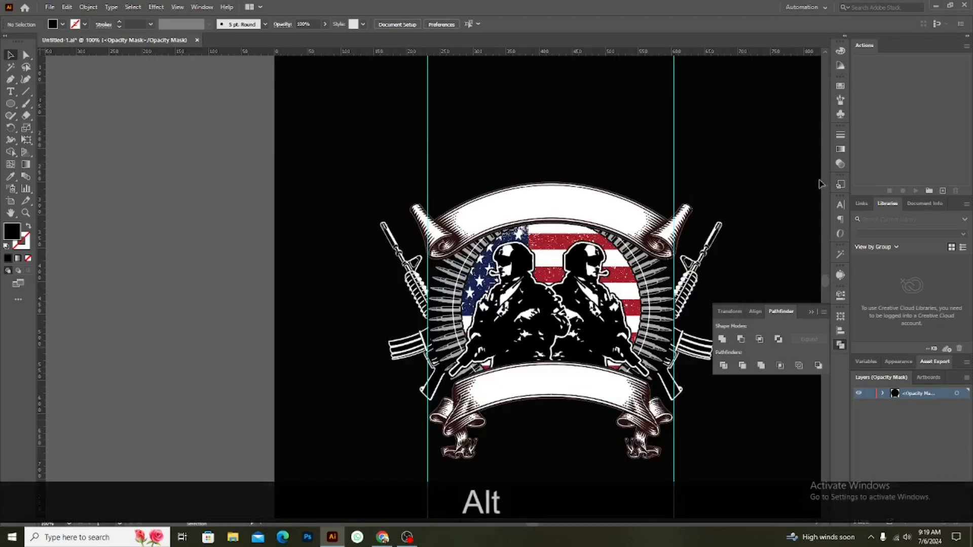
left_click(839, 165)
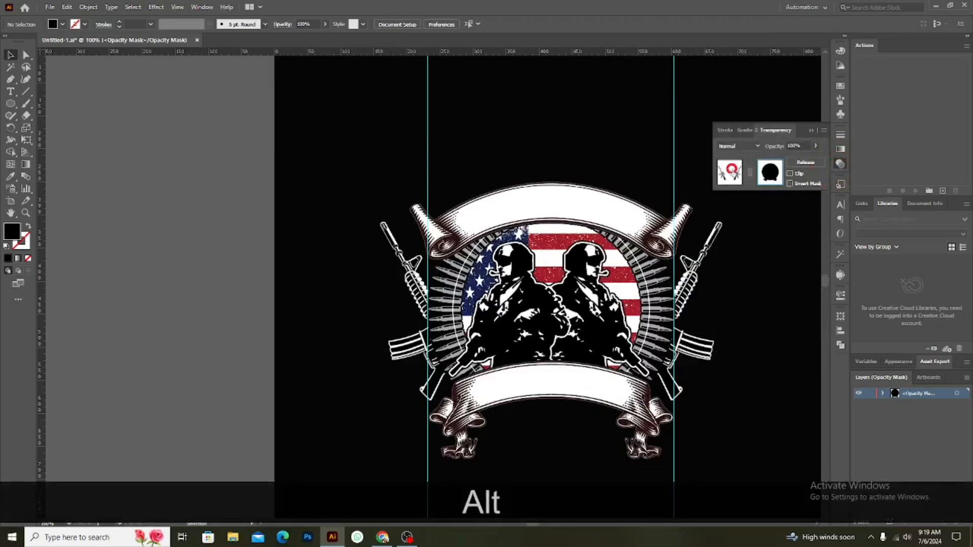
left_click(729, 172)
left_click(746, 347)
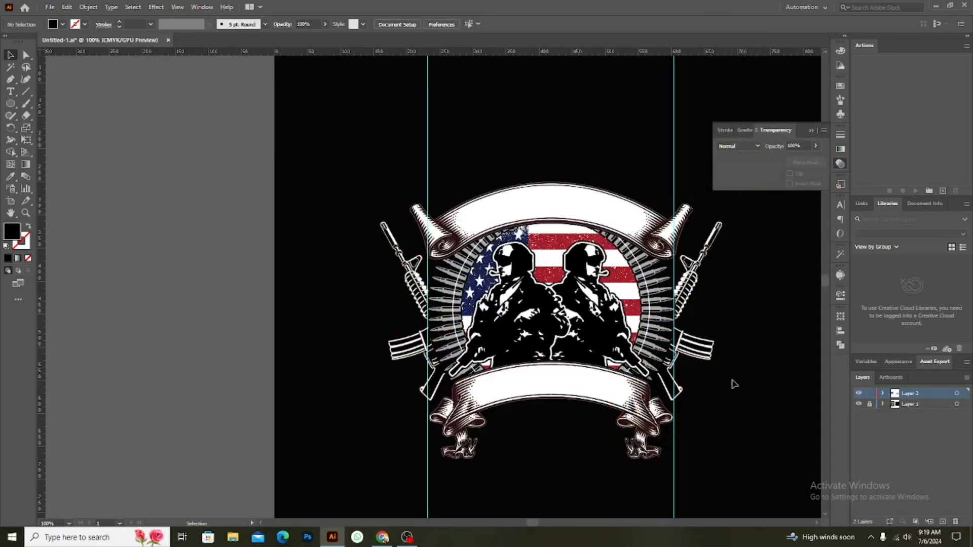
Add a text line beside the reference reading "the second amendment was intended to guarantee your safety it was intednded to guarantee your ability to fight back"
scroll(734, 384, "down", 1)
left_click_drag(720, 397, 691, 325)
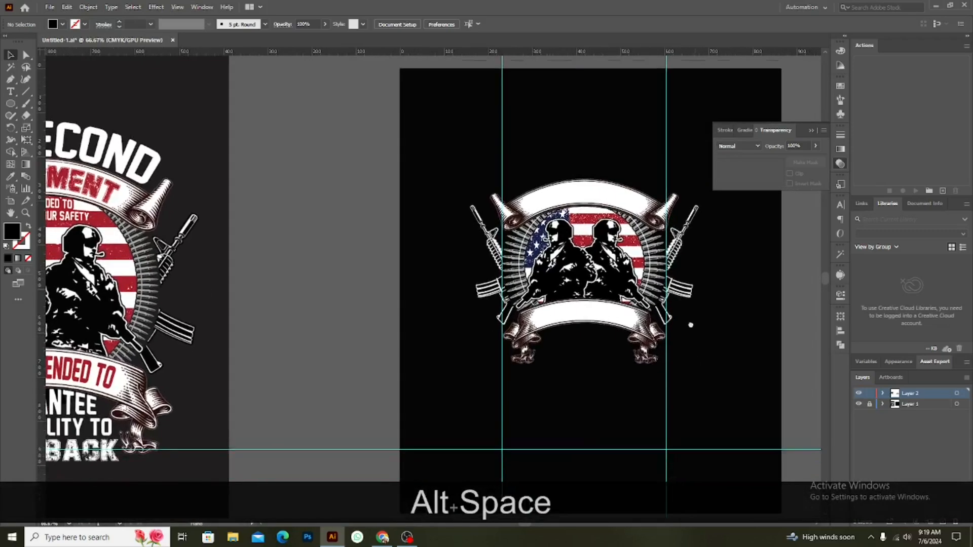
scroll(696, 324, "down", 2)
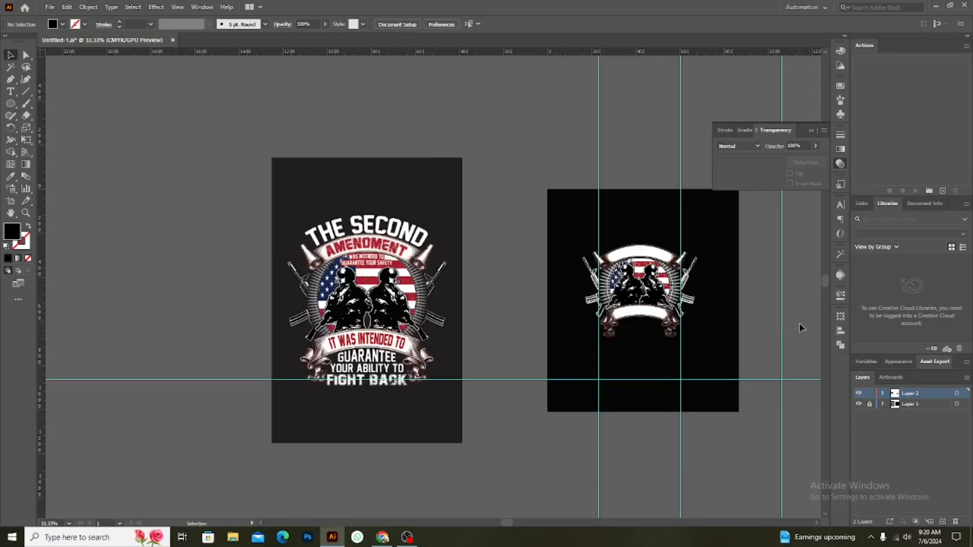
scroll(799, 323, "up", 1)
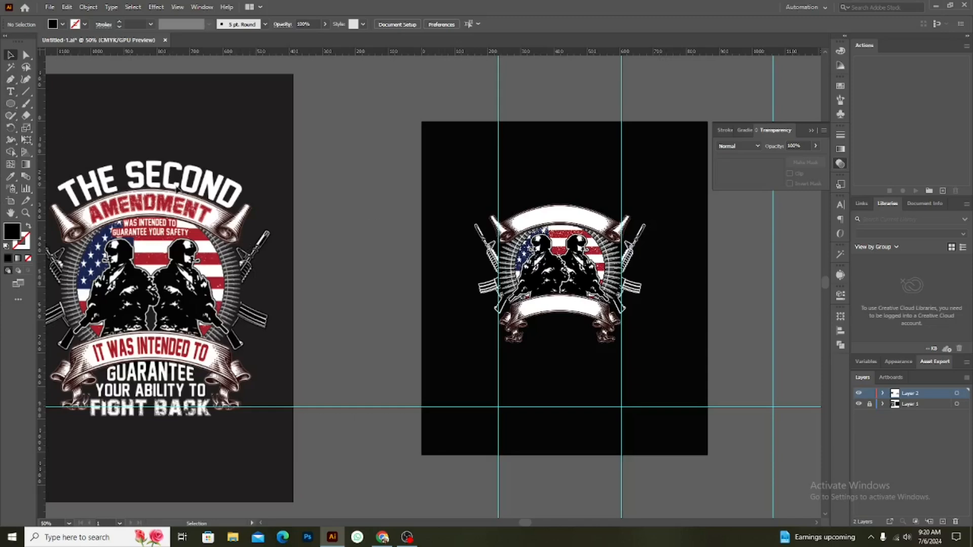
left_click(10, 91)
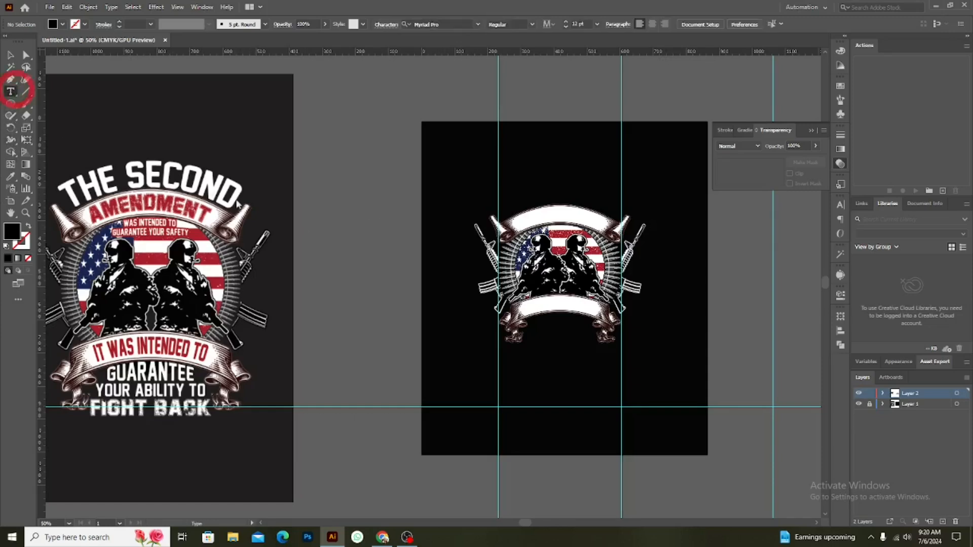
left_click(321, 183)
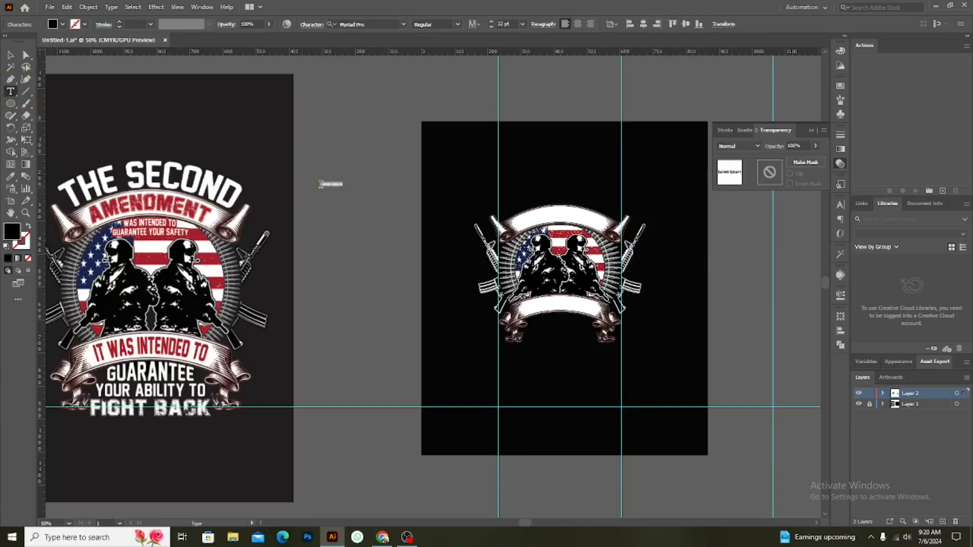
type("the sec")
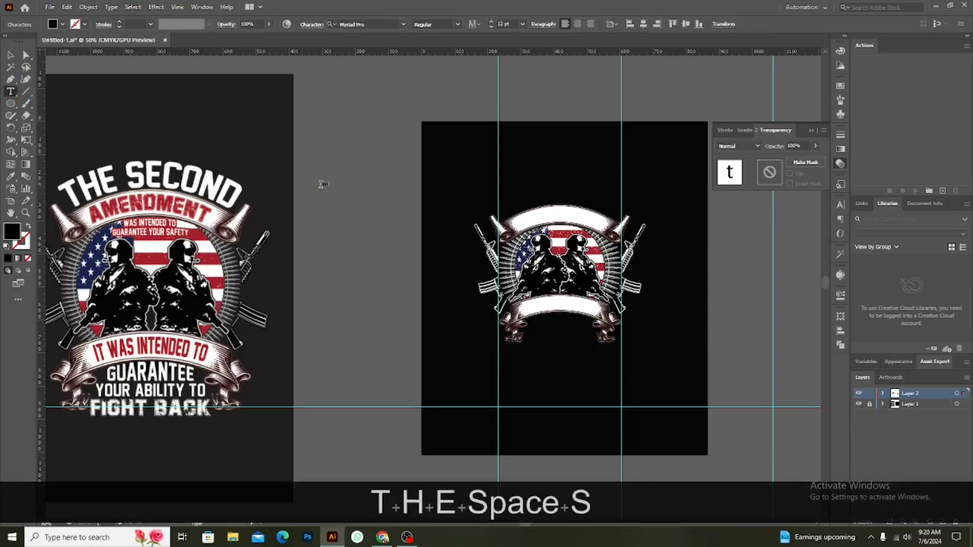
type("ond ")
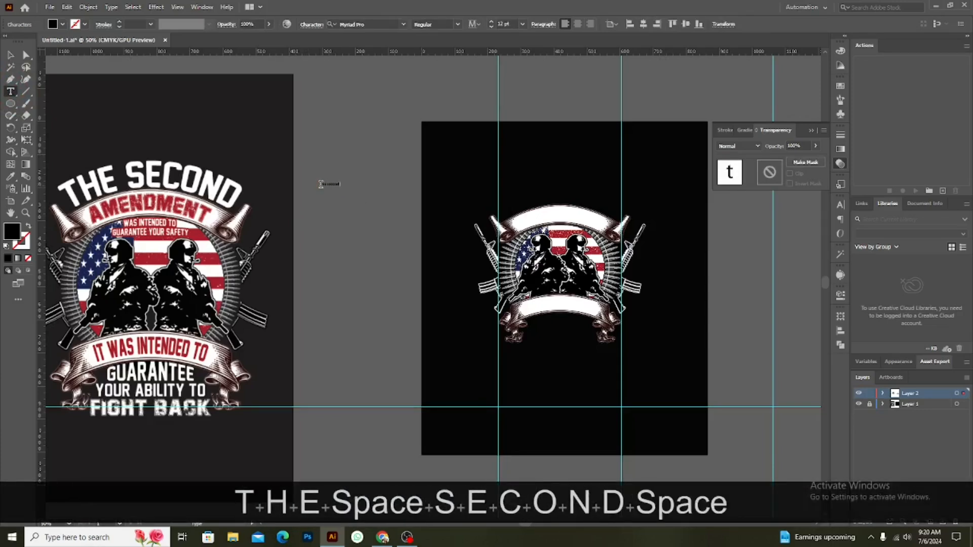
type("amen")
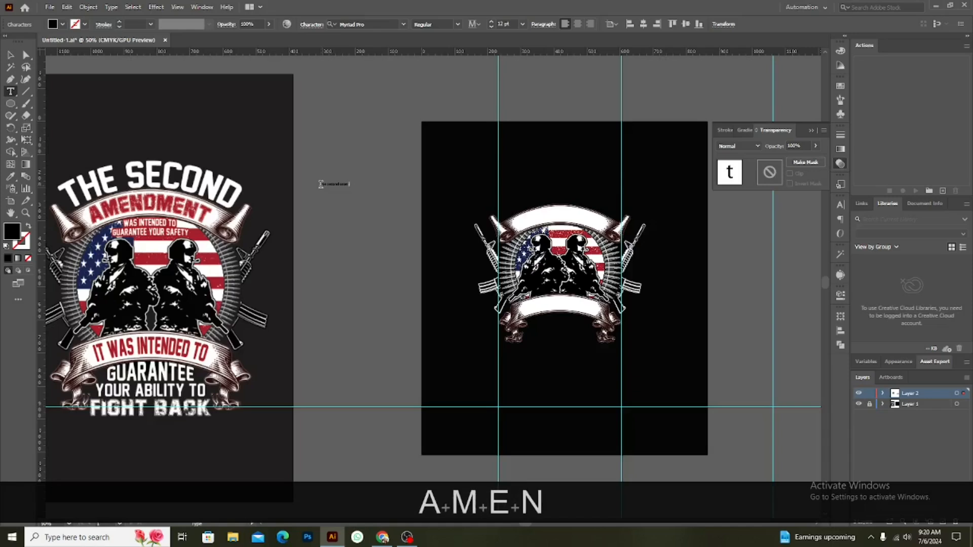
type("dment")
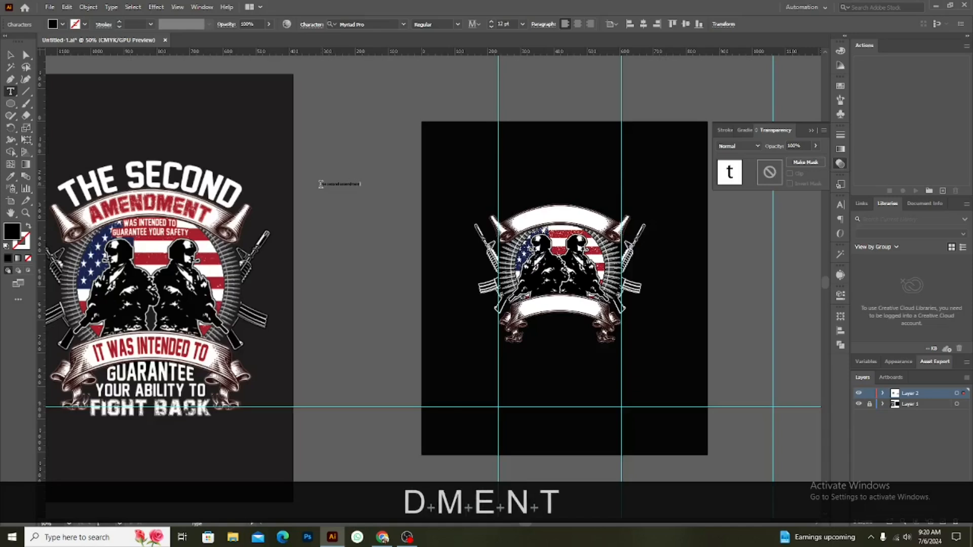
type(" was ")
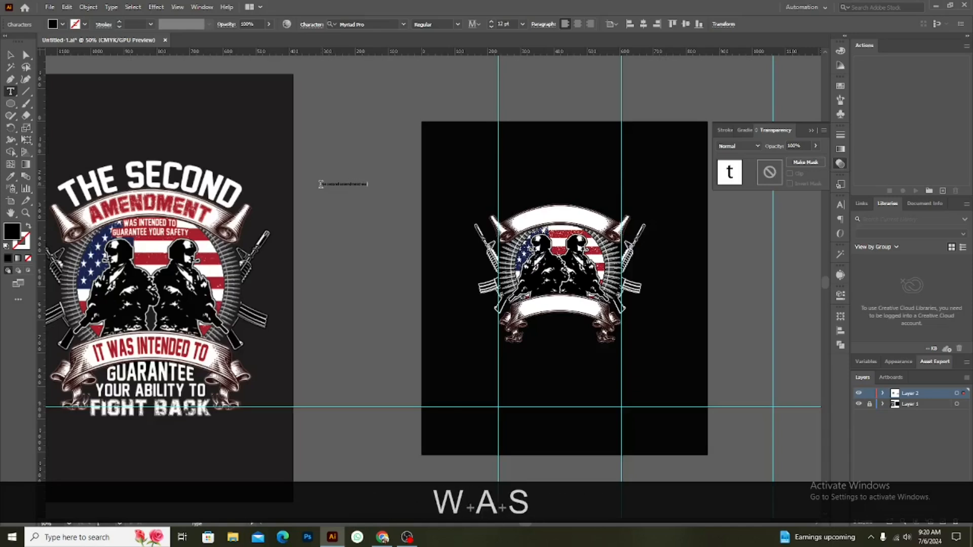
type("in")
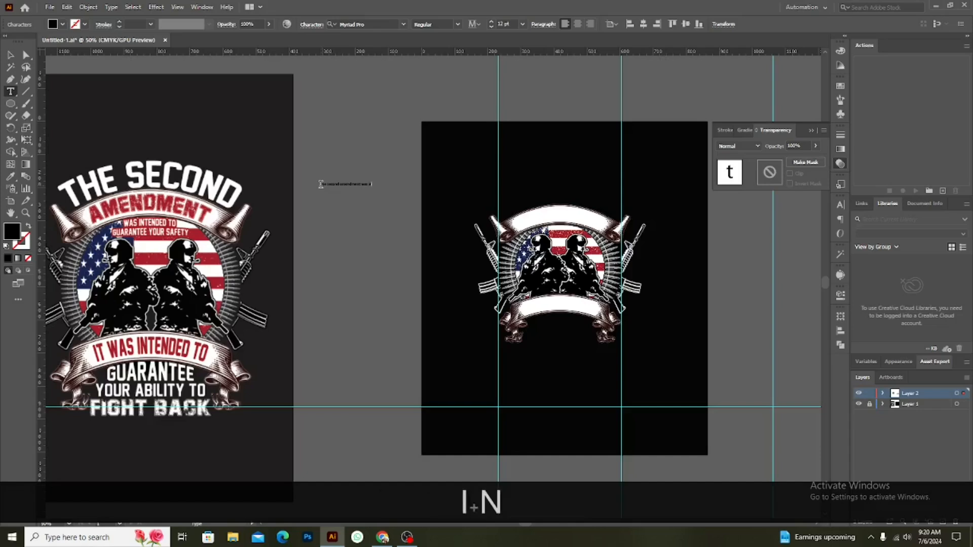
type("ten")
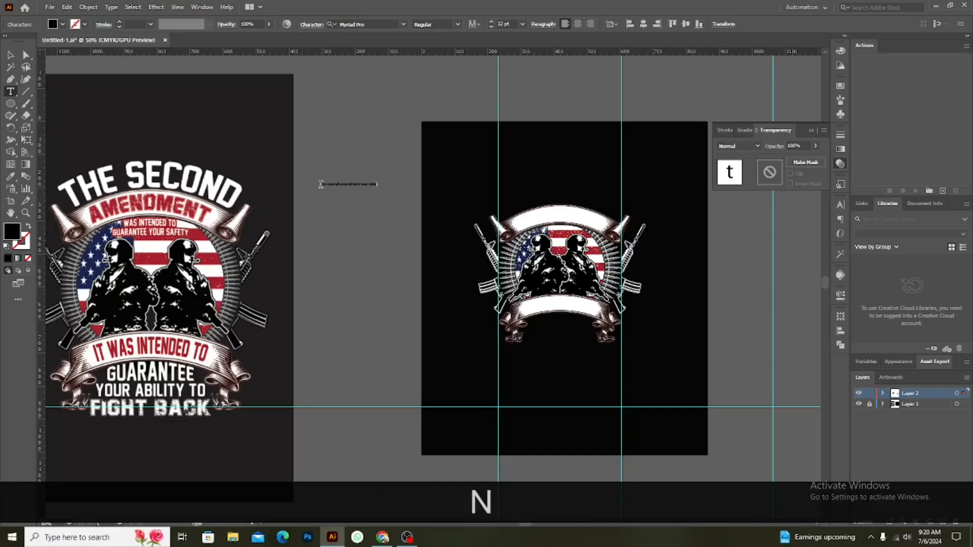
type("ded to gu")
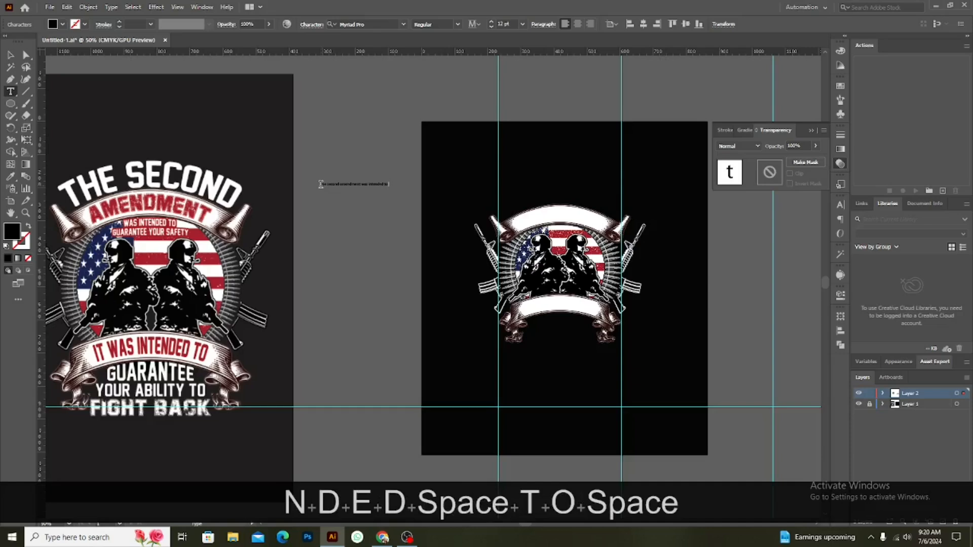
type("a")
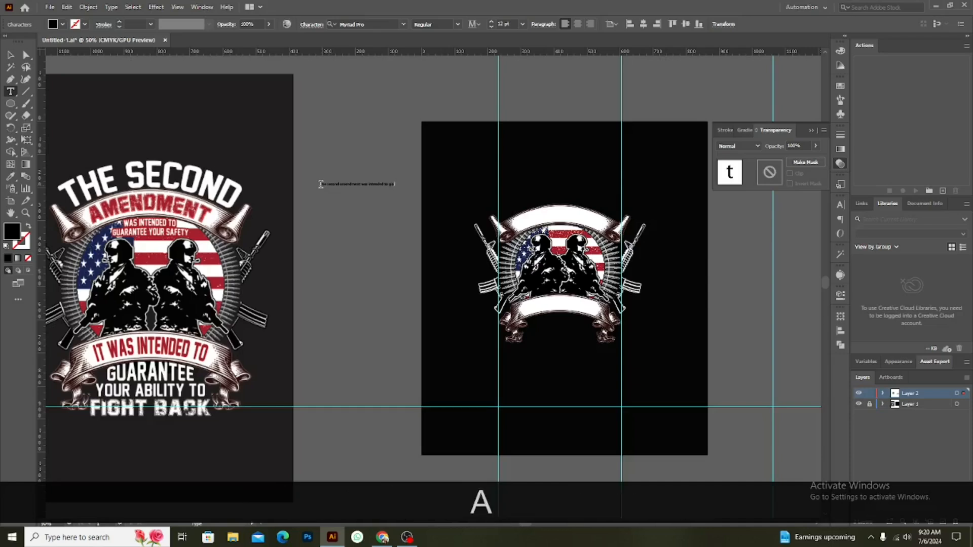
type("rantee ")
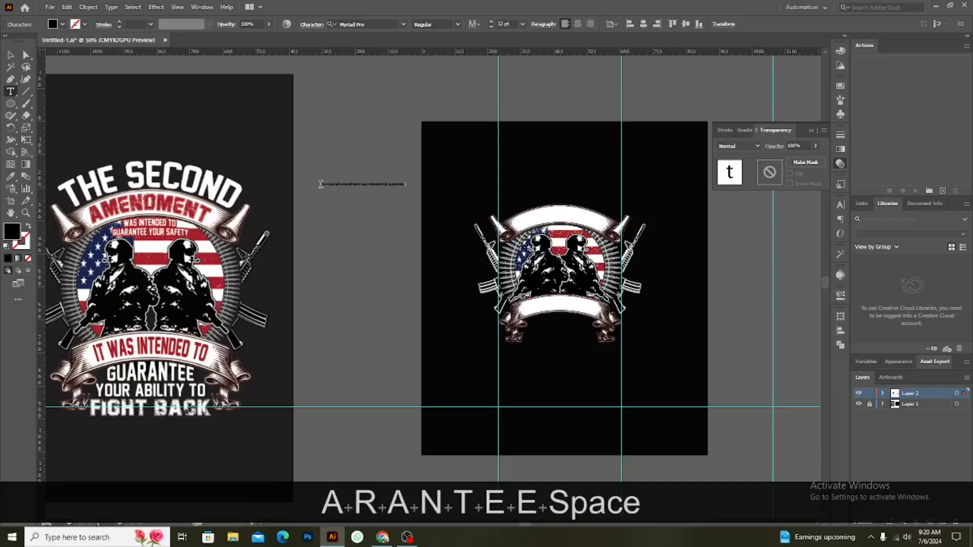
type("you")
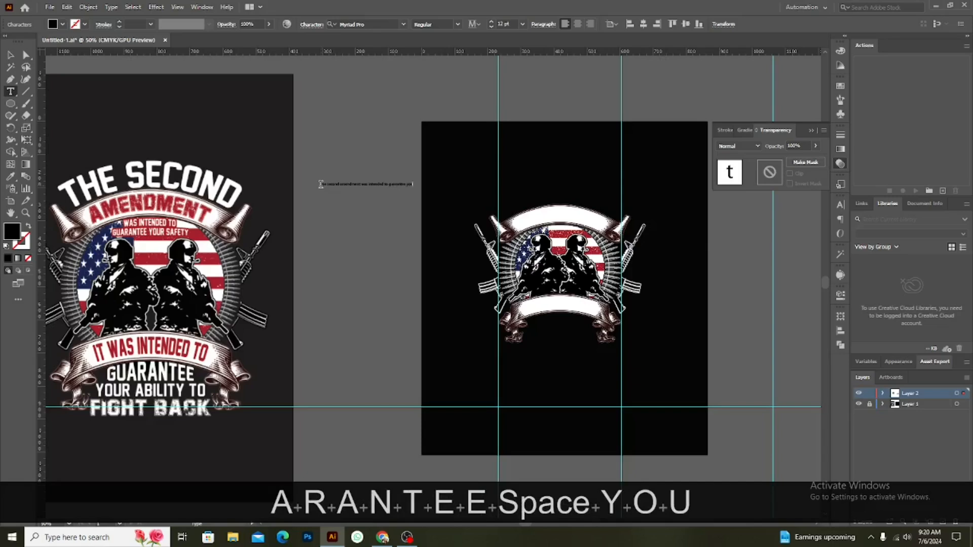
type("r safety it was ")
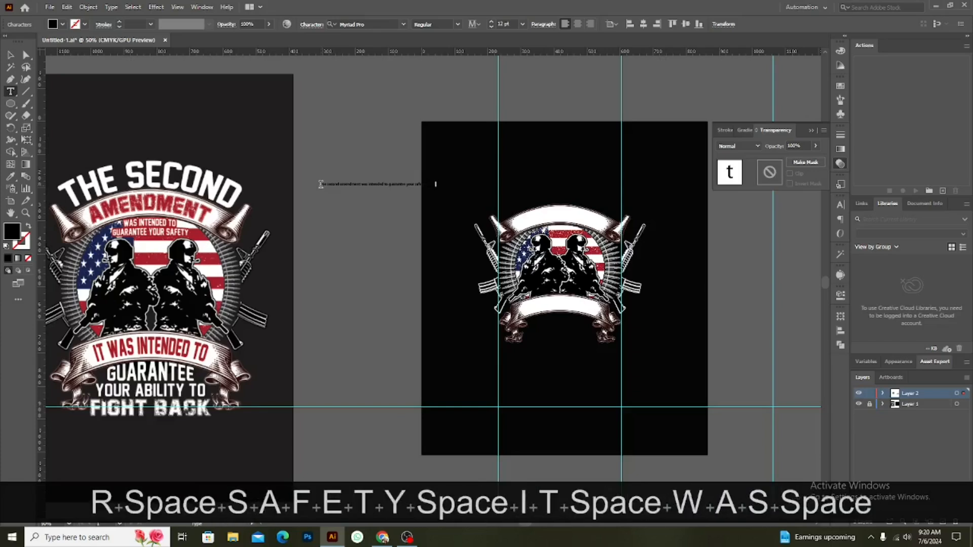
type("in")
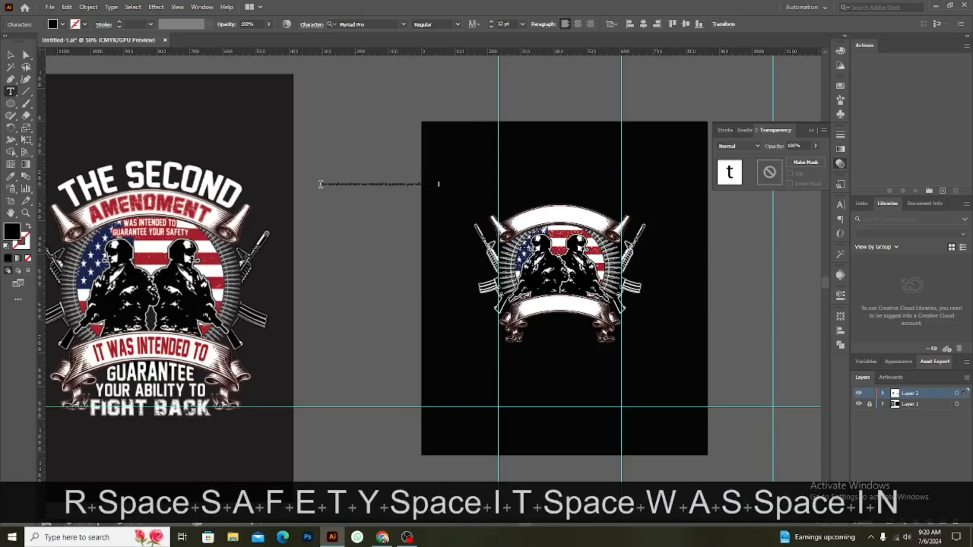
type("tednded ")
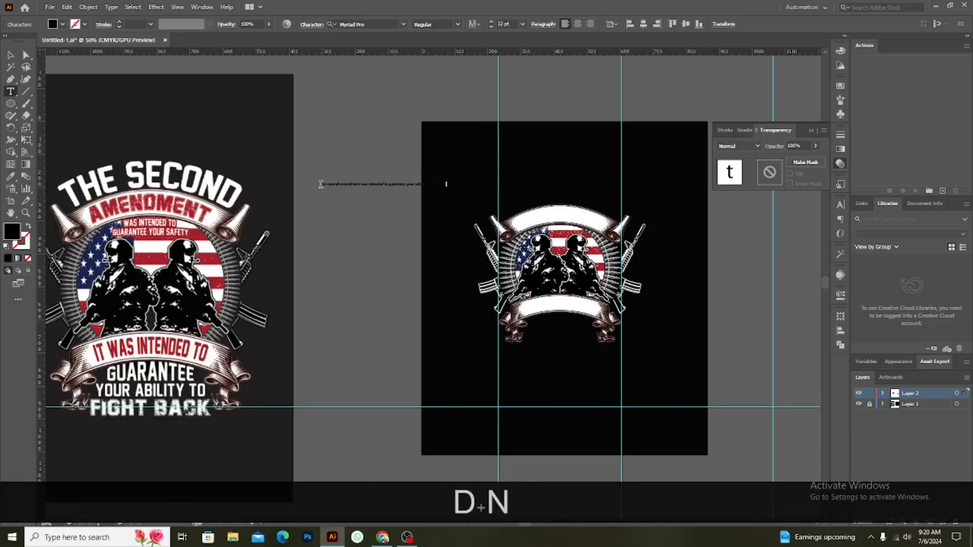
type("to g")
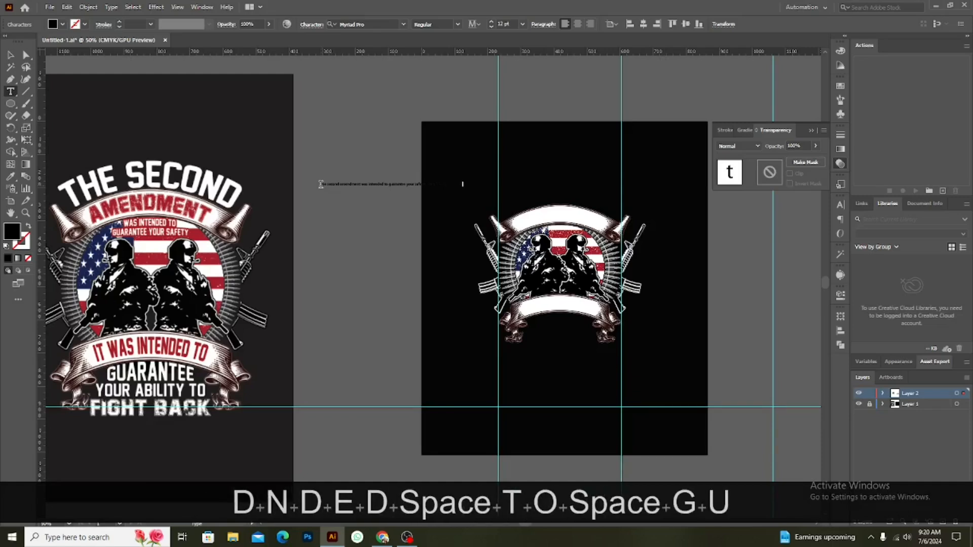
type("arantee")
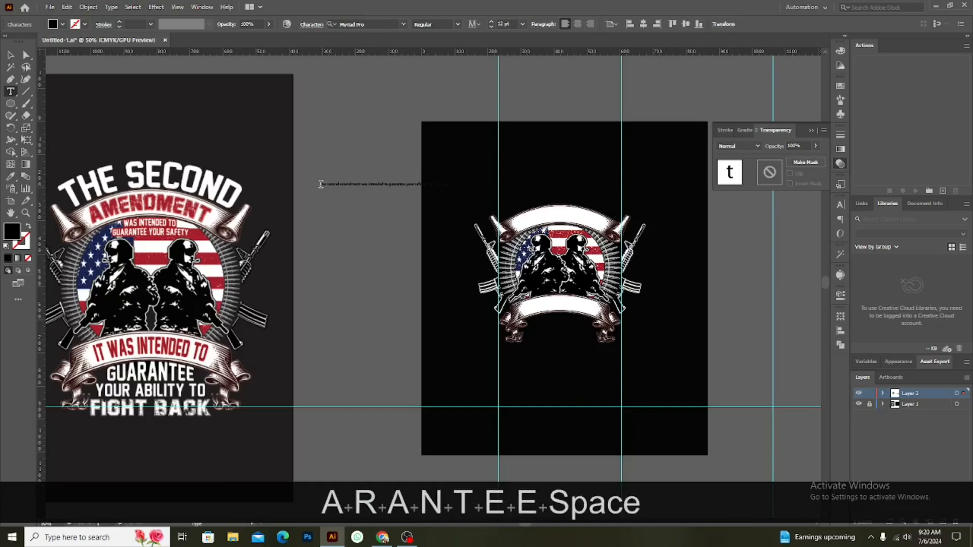
type(" your ability to ")
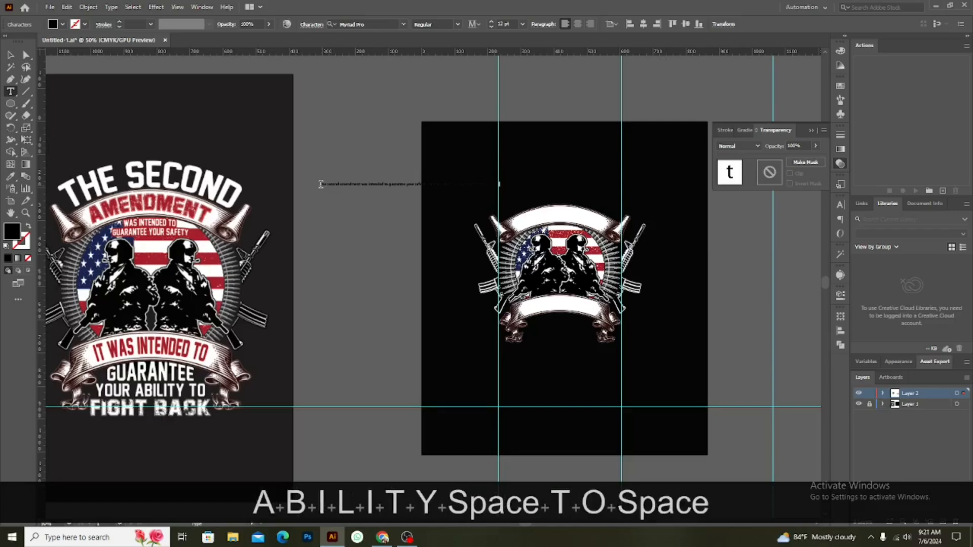
type("fight")
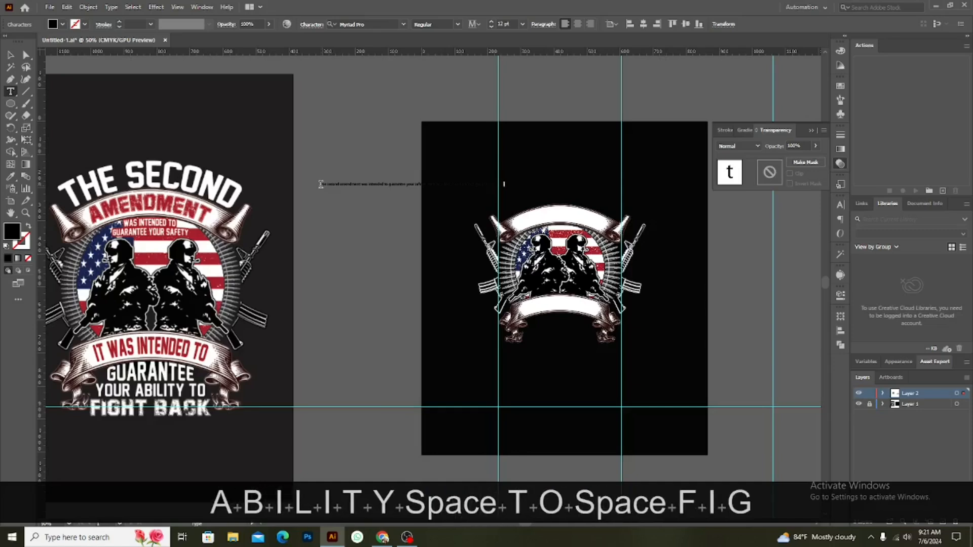
type(" back")
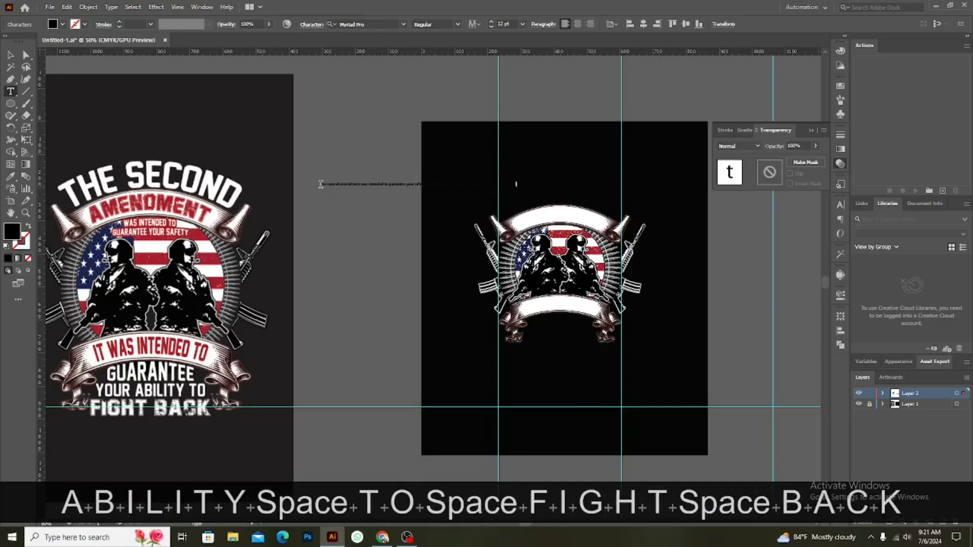
key("Escape")
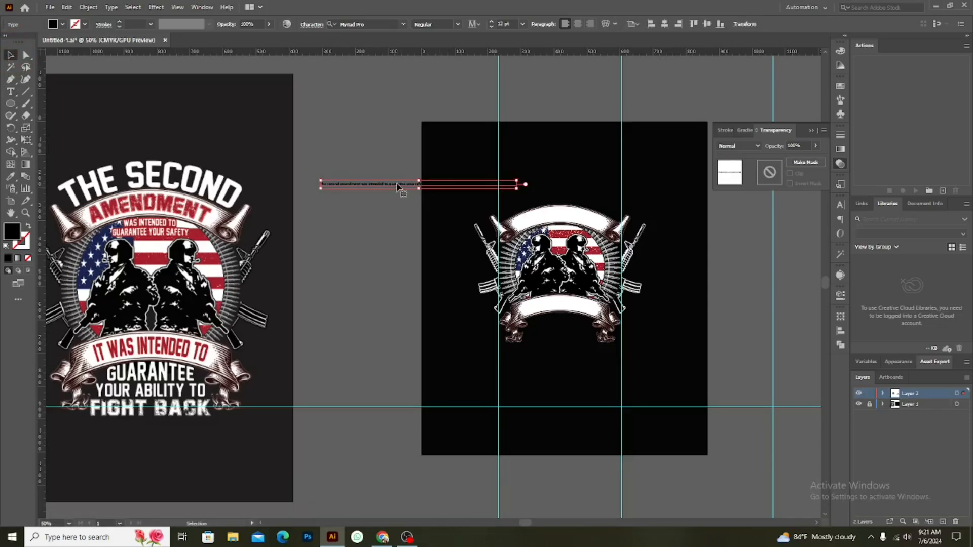
Cut the slogan text line, switch to Chrome, and search Google for it from a new tab
key("ctrl+x")
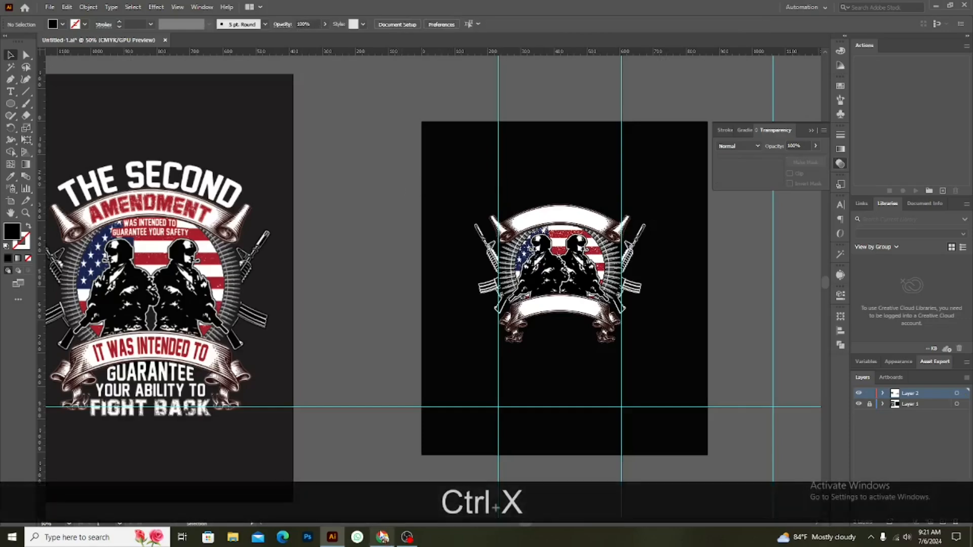
left_click(382, 537)
left_click(389, 10)
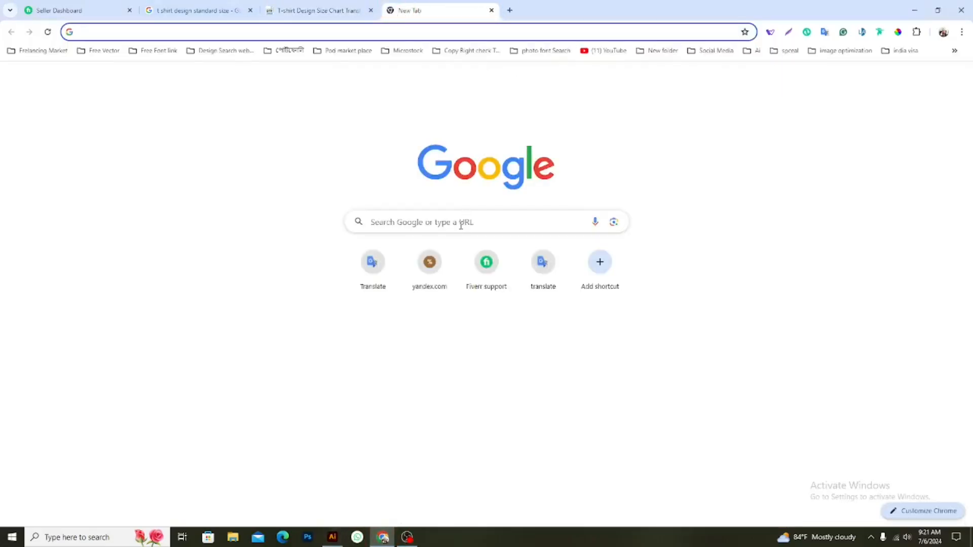
left_click(460, 223)
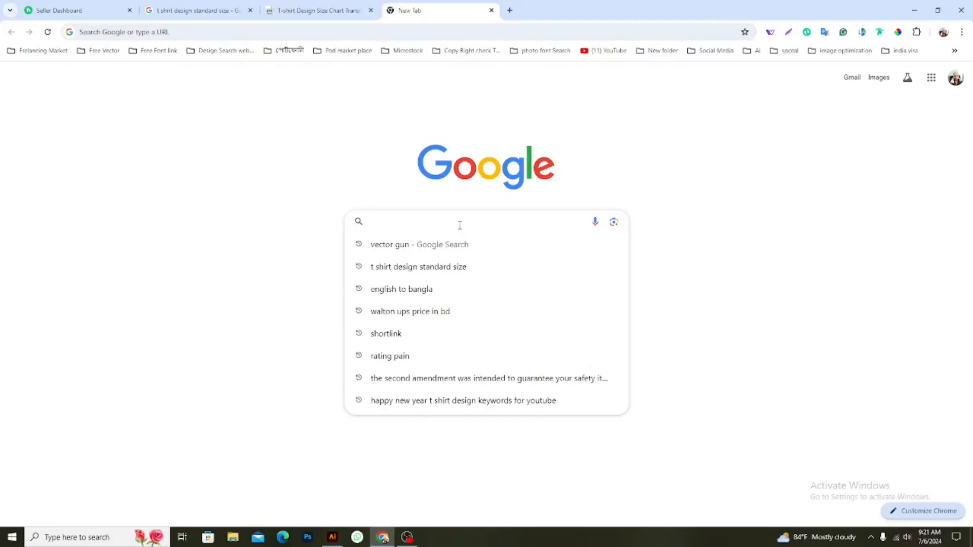
key("ctrl+x")
left_click(458, 224)
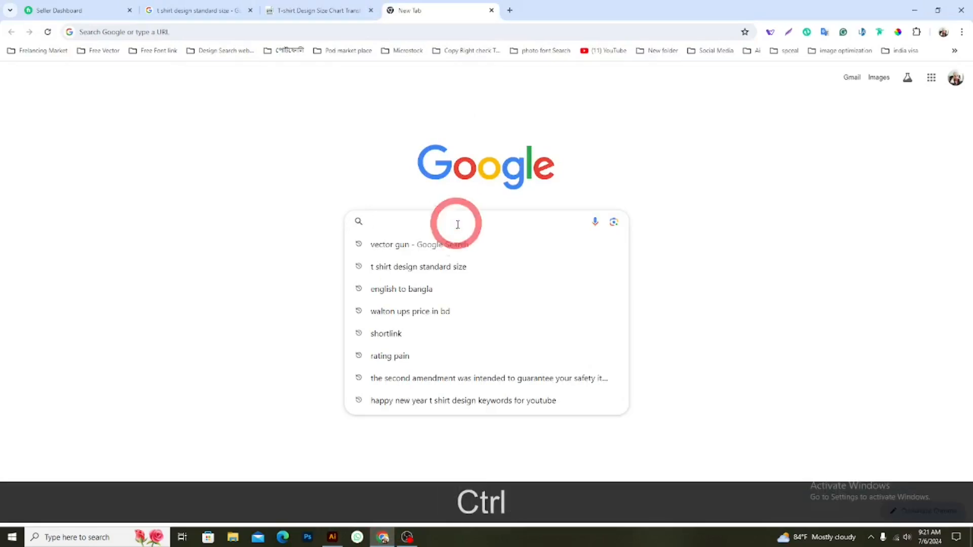
key("ctrl+v")
key("Return")
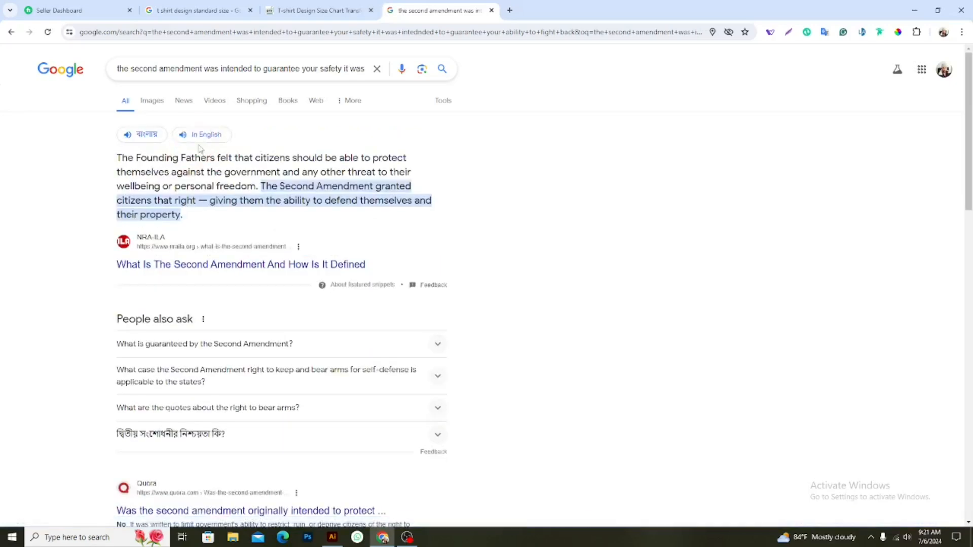
Copy the spelling-corrected slogan from the Google query, put it in the cleared search field, and search again
triple_click(248, 69)
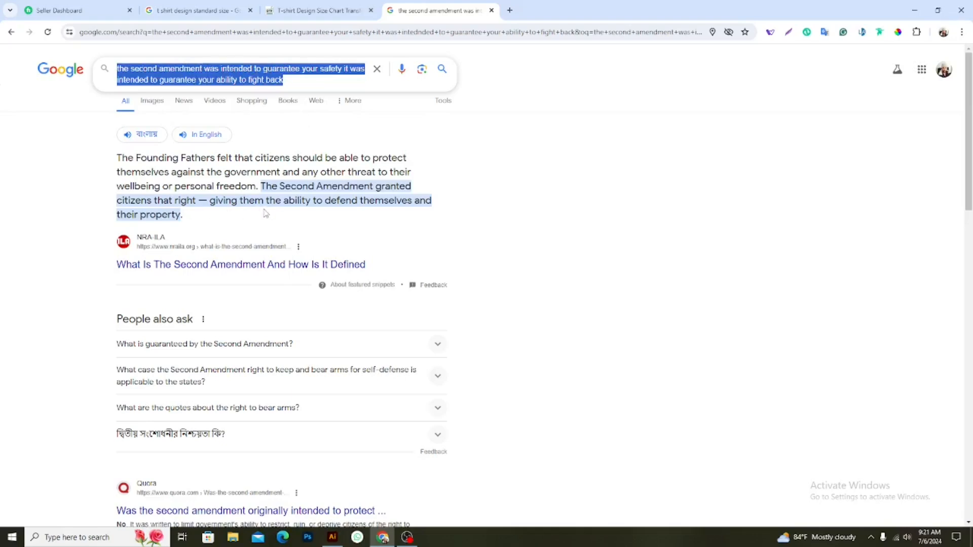
key("ctrl+c")
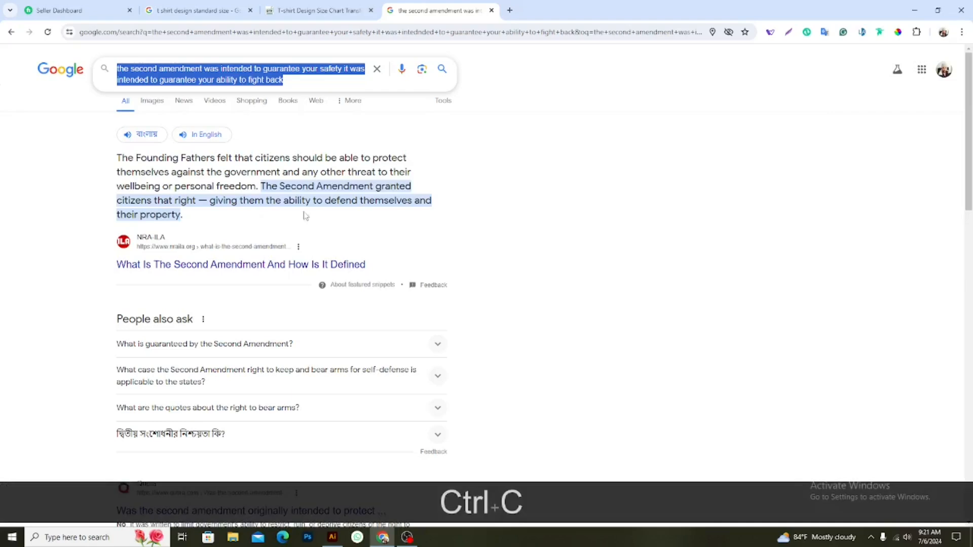
left_click(377, 69)
key("ctrl+v")
key("Return")
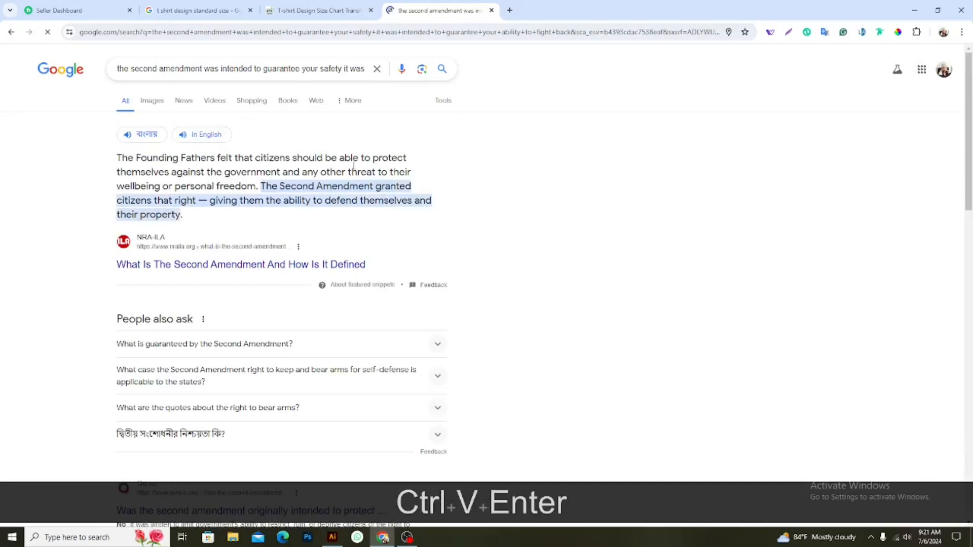
Copy the slogan from the Google search field, switch to Illustrator, and paste it as a text line between the reference and the artboard
triple_click(295, 69)
key("ctrl+c")
left_click(332, 537)
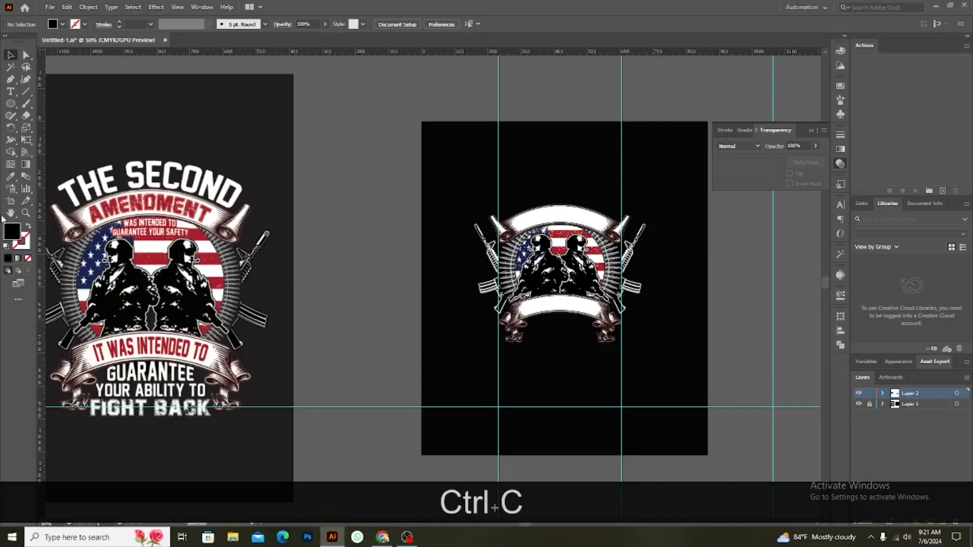
left_click(11, 91)
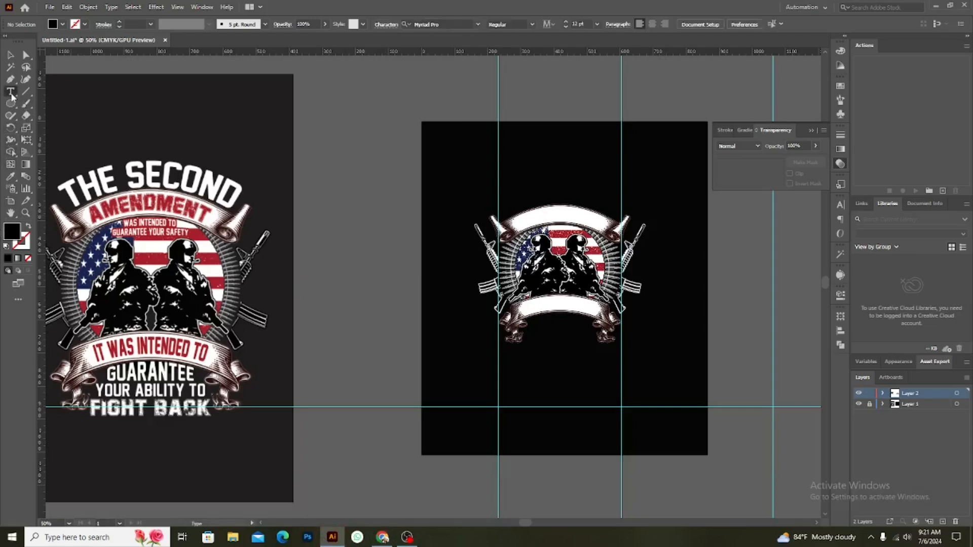
left_click(334, 147)
key("ctrl+v")
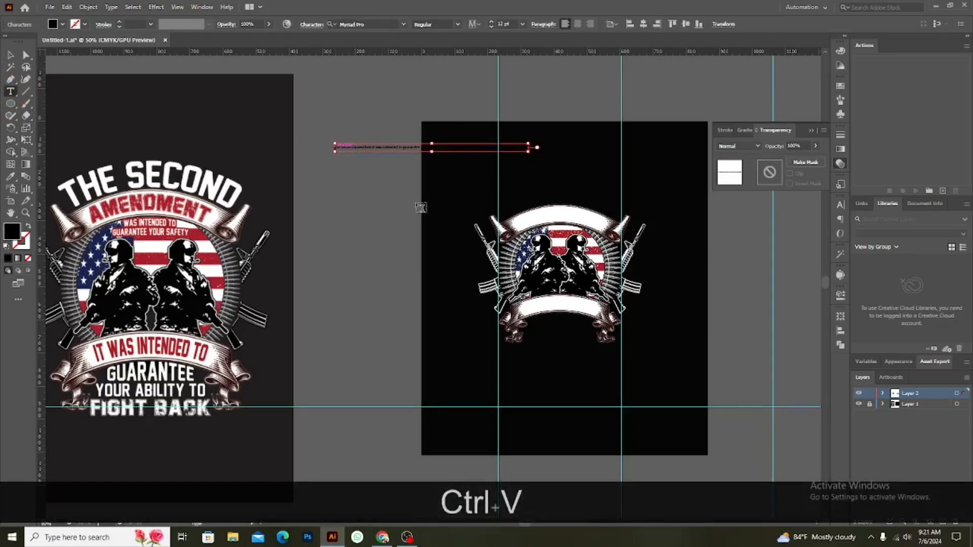
left_click(10, 54)
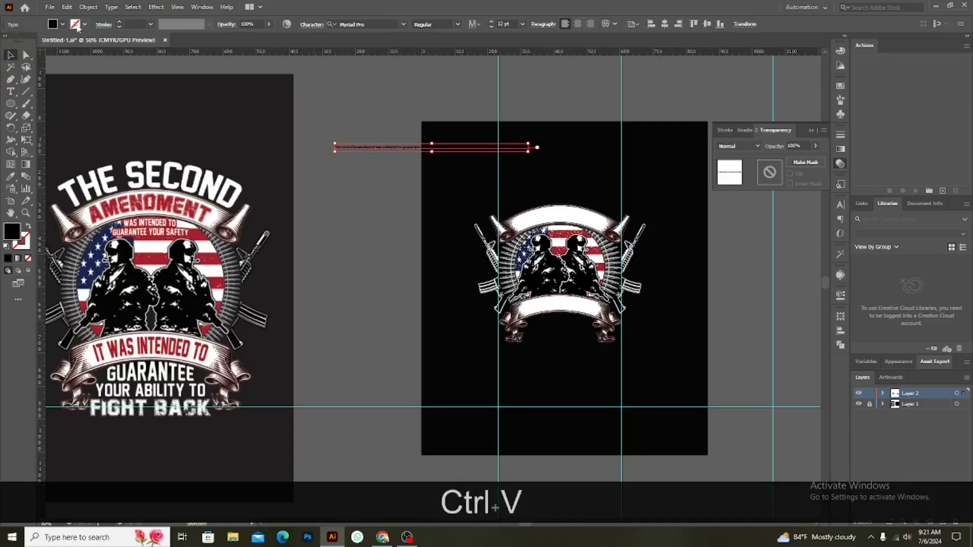
Fill the slogan text with white and move the line slightly lower
left_click(63, 25)
left_click(22, 41)
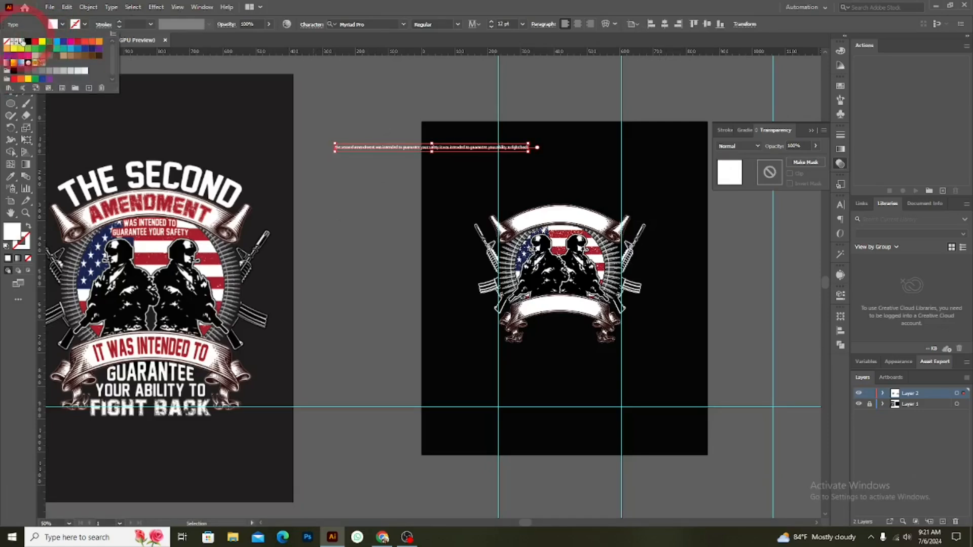
left_click(390, 199)
left_click_drag(453, 152, 444, 188)
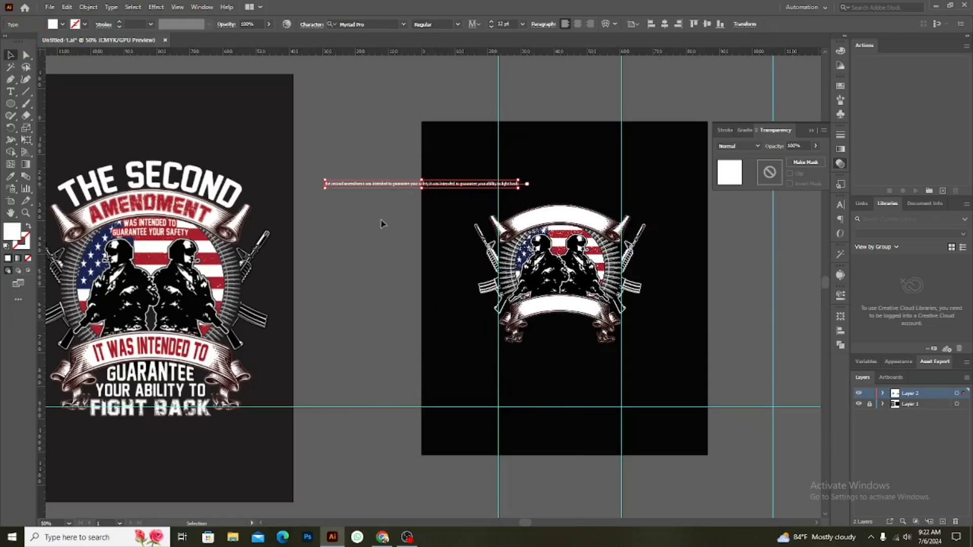
Break the slogan into eight lines: the second, amendment, was intended to, guarantee your safety, it was intended to, guarantee, your ability to, fight back
left_click(382, 221)
scroll(305, 184, "up", 1)
scroll(320, 191, "up", 1)
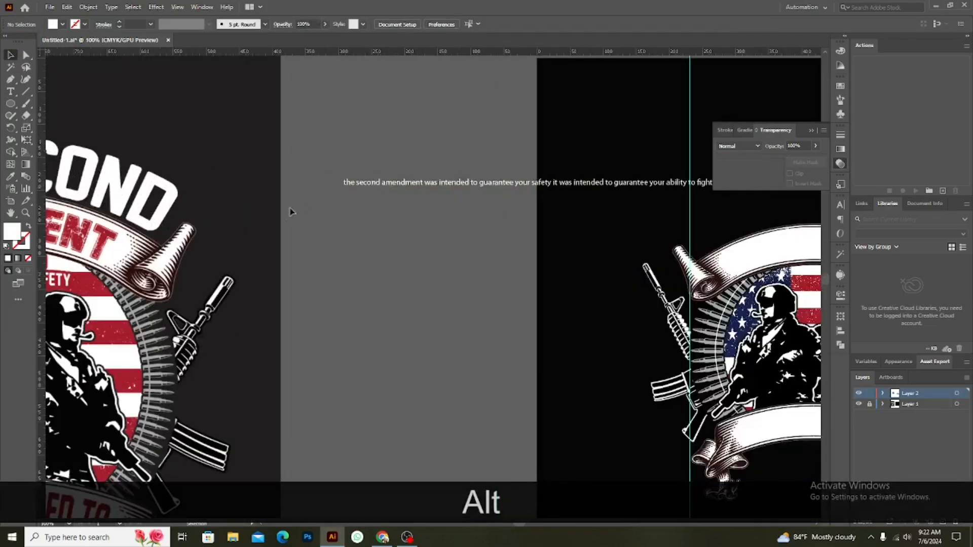
scroll(326, 239, "down", 2)
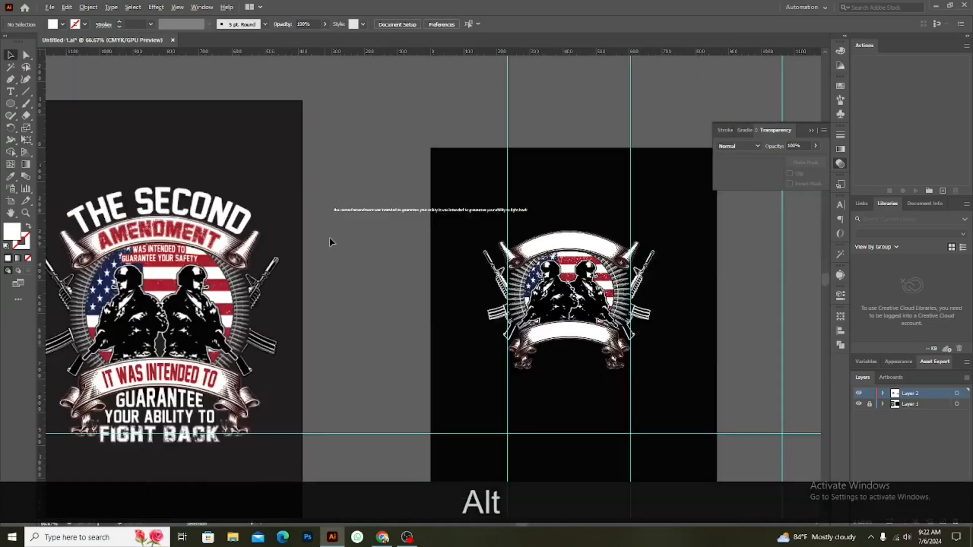
double_click(350, 212)
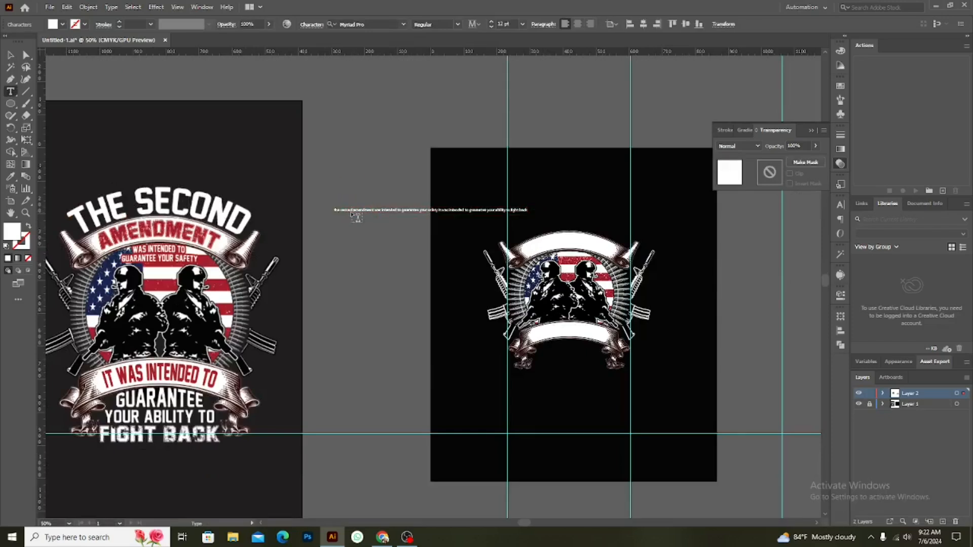
scroll(354, 213, "up", 2)
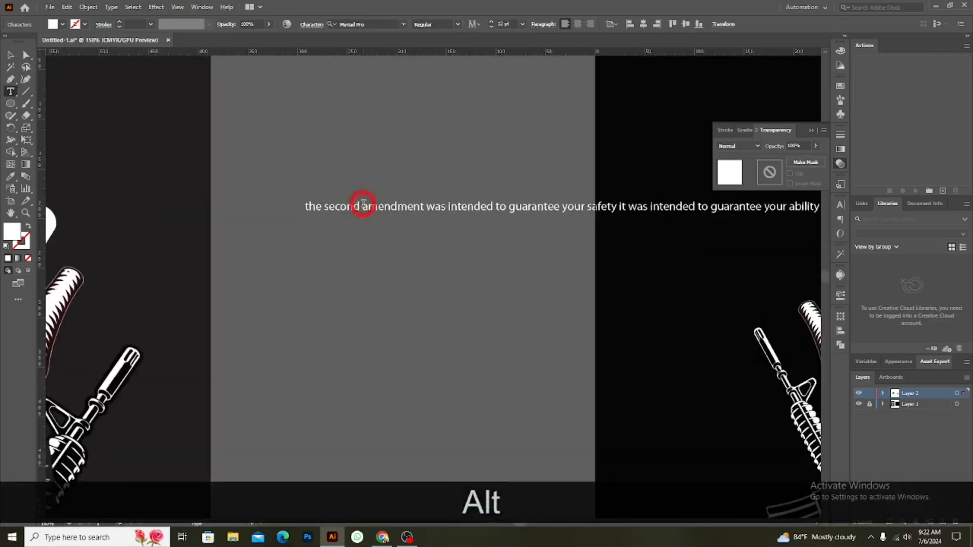
key("Return")
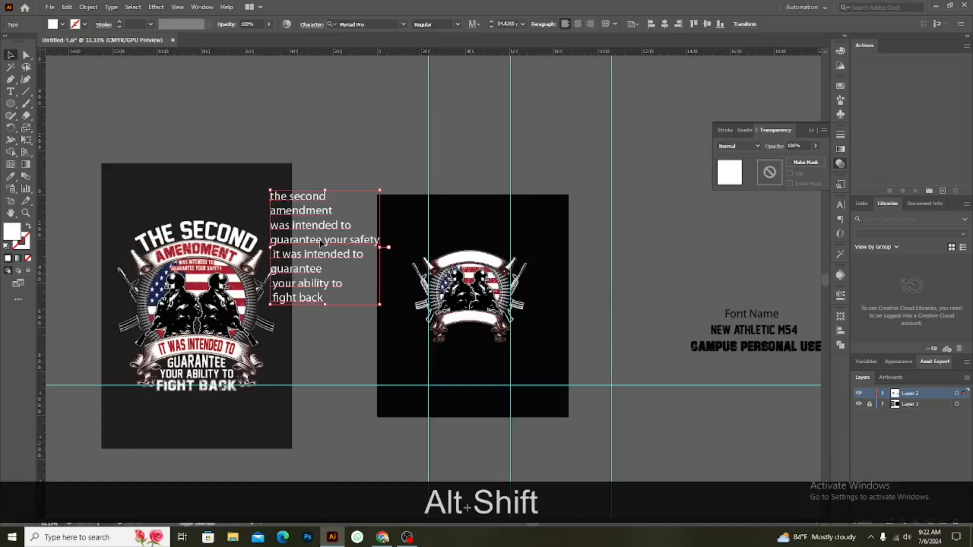
Move the slogan block beside the font name samples, past the black artboard, and centre-align its lines
left_click_drag(314, 238, 645, 302)
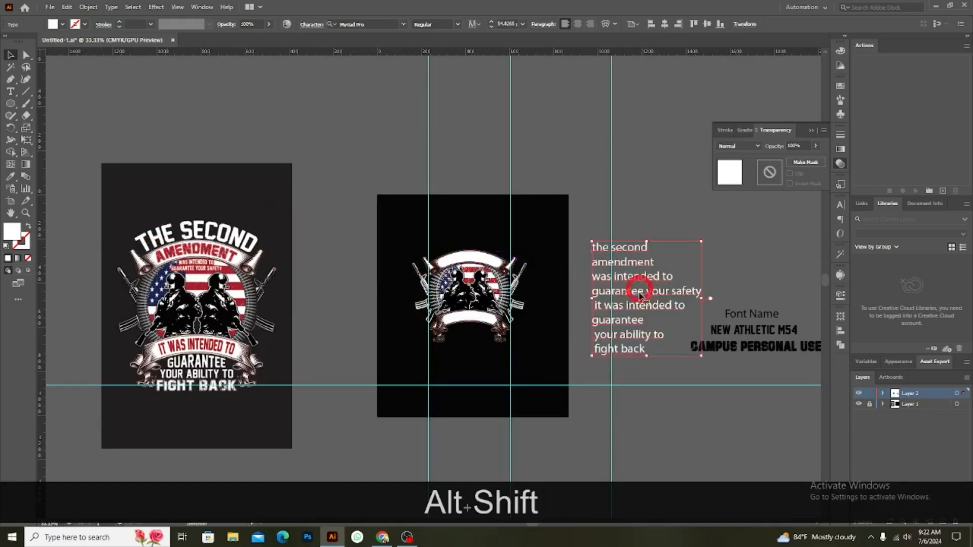
scroll(663, 314, "up", 1)
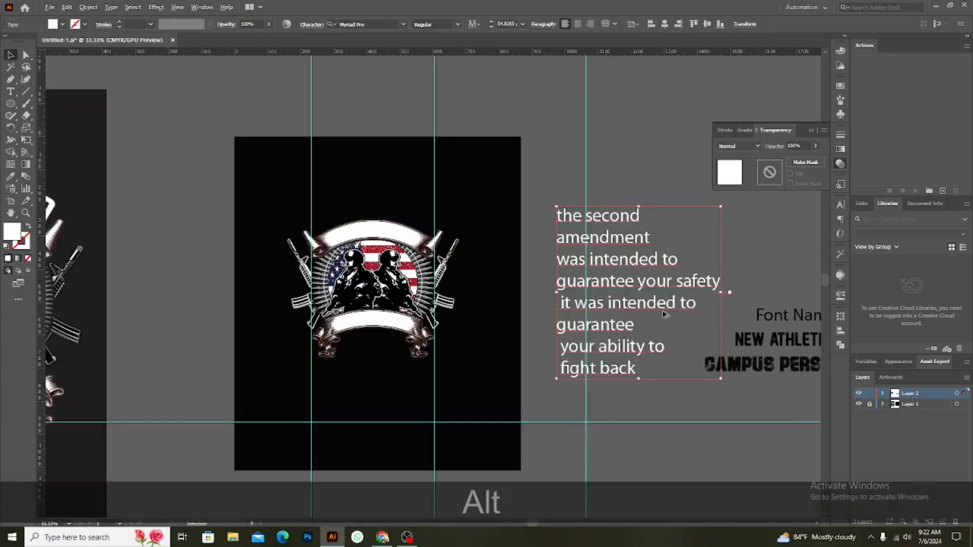
left_click(578, 24)
scroll(612, 295, "down", 1)
left_click_drag(611, 294, 683, 277)
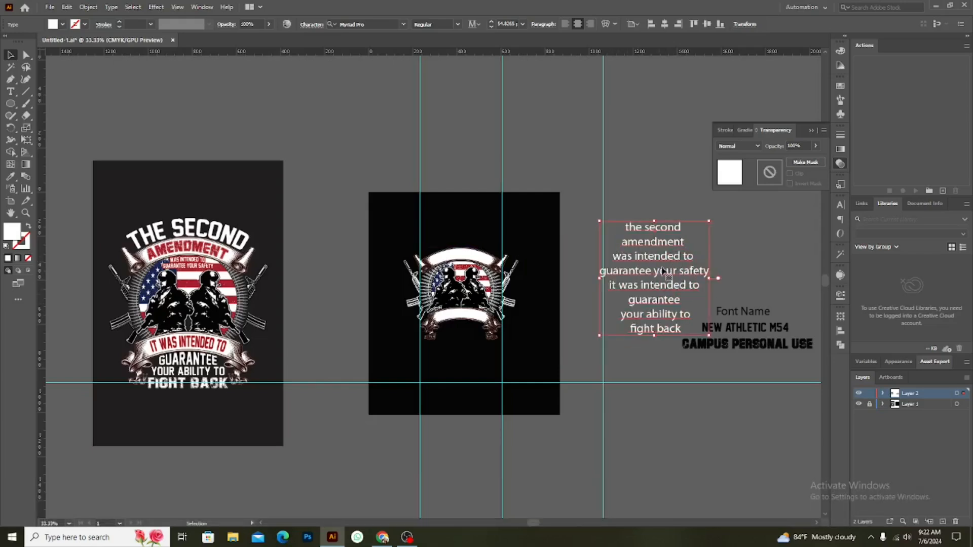
Split the slogan block into separate lines by flattening its transparency with the Medium Resolution preset and ungrouping the result
right_click(662, 271)
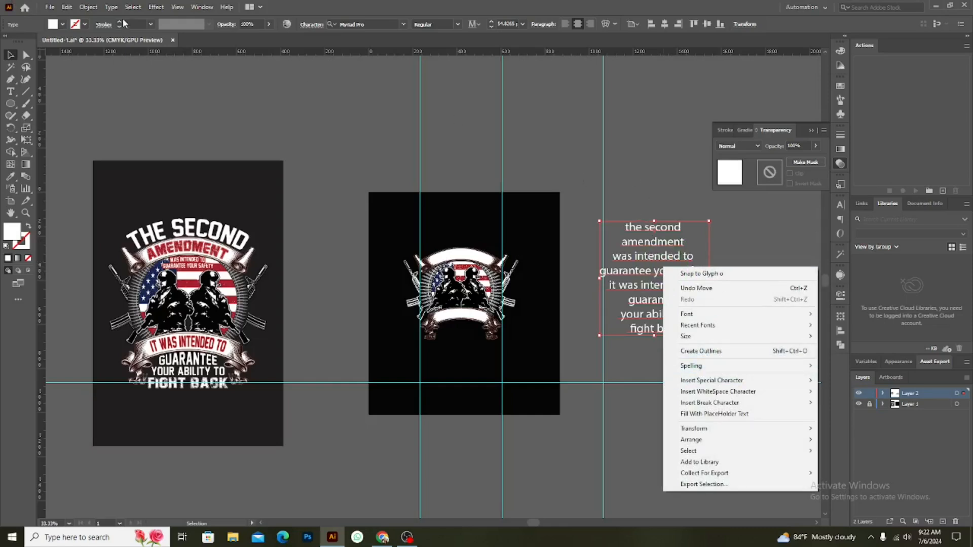
left_click(88, 7)
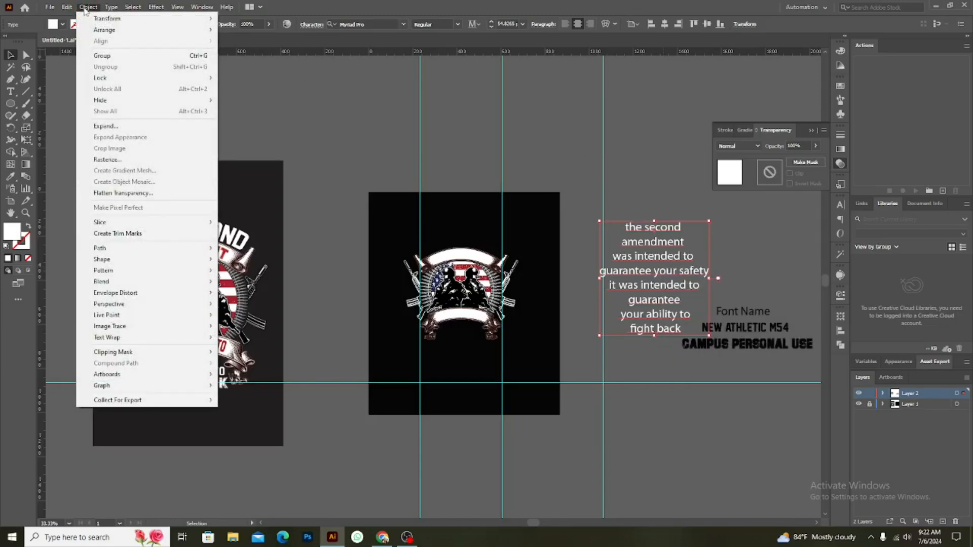
left_click(117, 195)
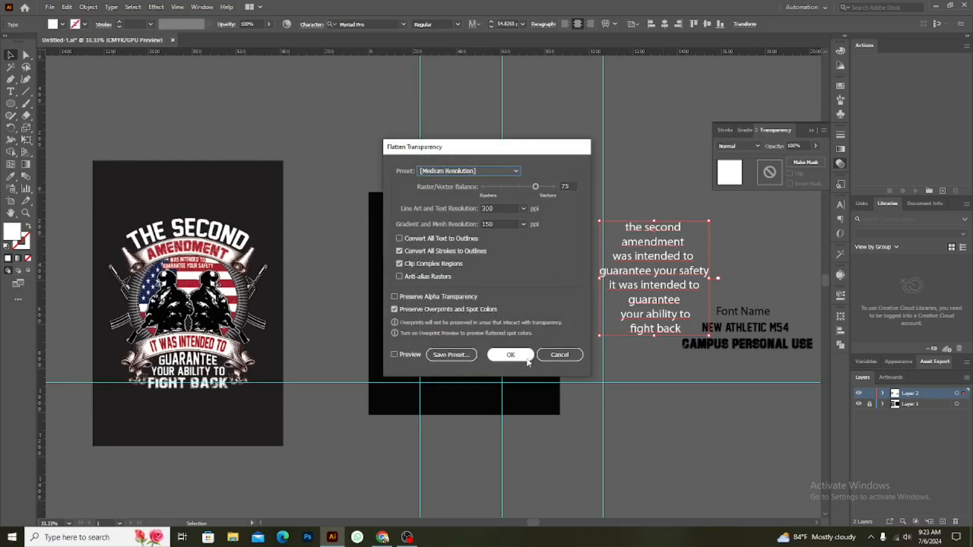
left_click(523, 356)
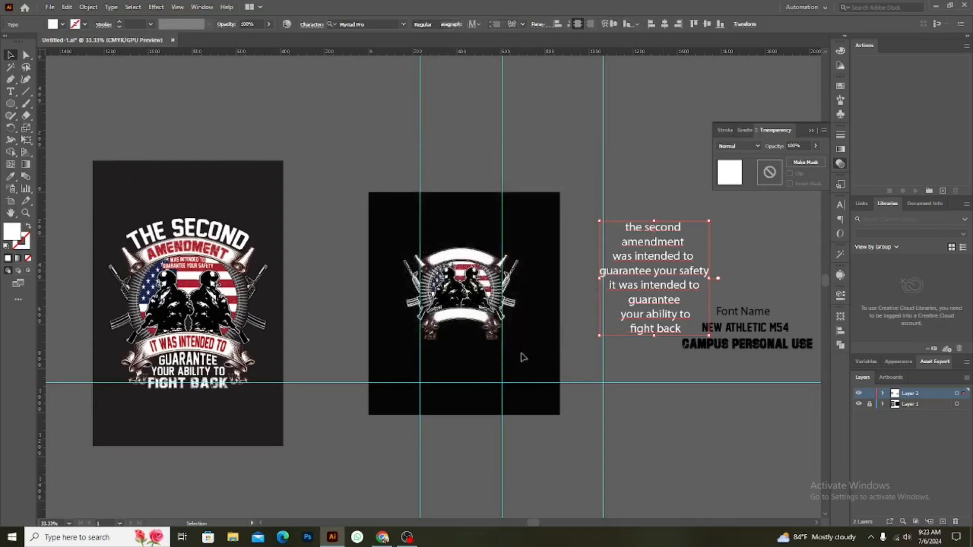
right_click(661, 246)
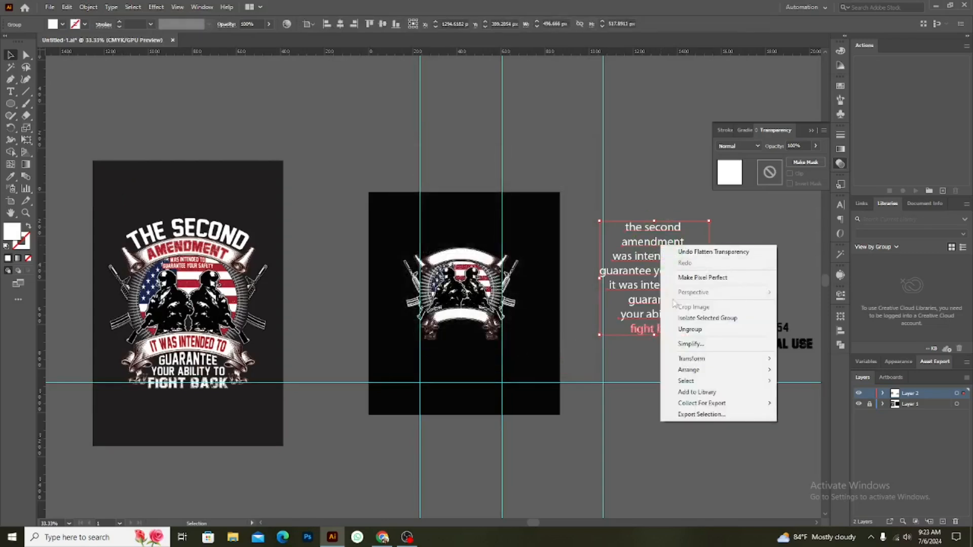
left_click(691, 331)
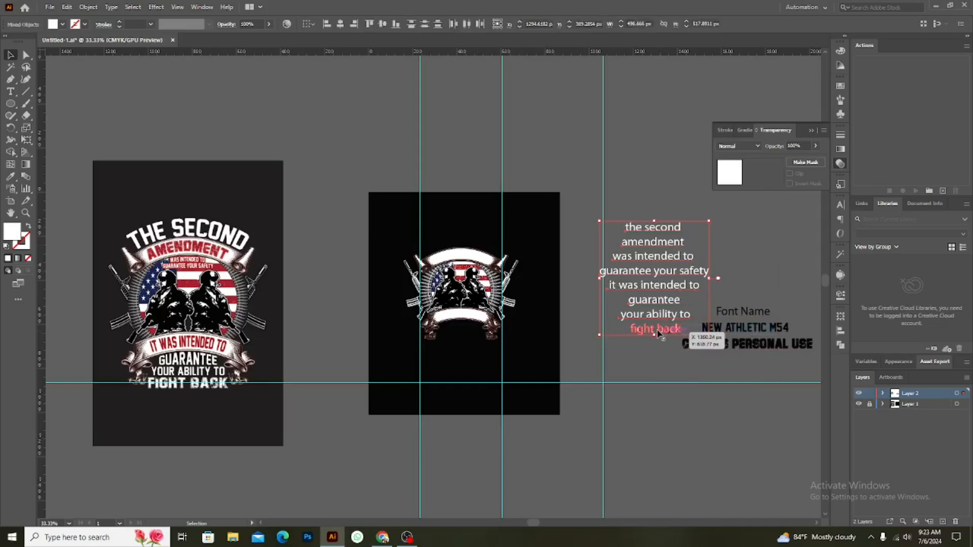
left_click(667, 350)
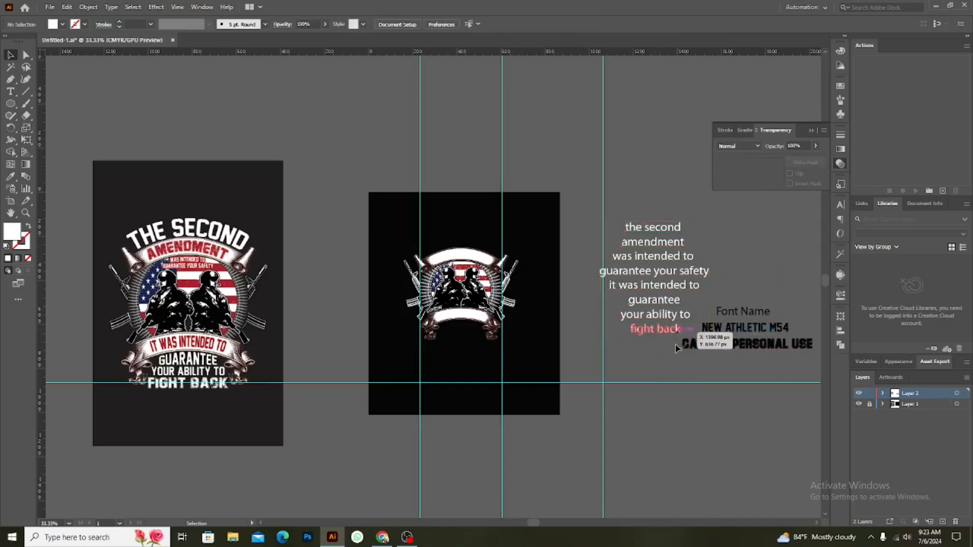
Move the outlined "fight back" lower, duplicate the "your ability to" line beneath itself, and change the copy's text to "fight back"
key("alt")
scroll(680, 362, "up", 1, "alt")
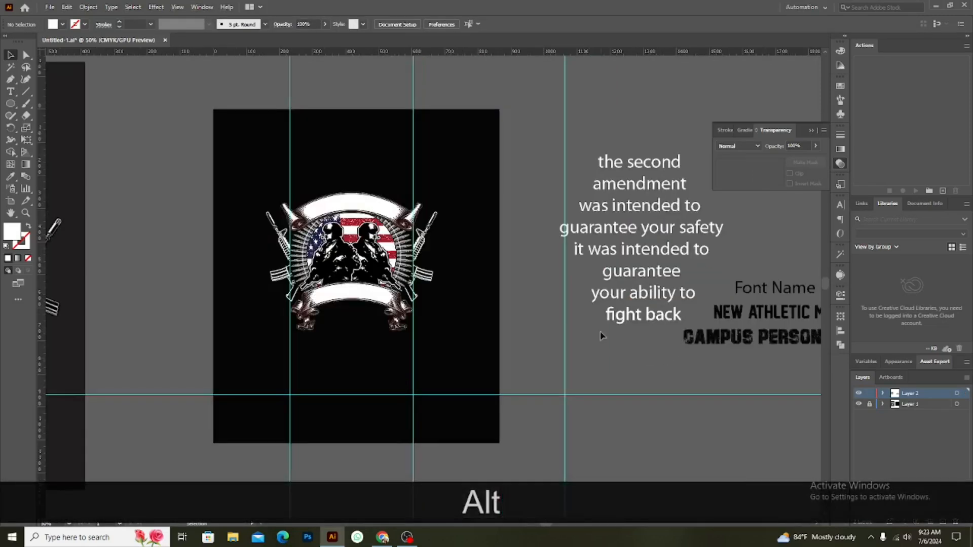
left_click_drag(643, 316, 637, 357)
left_click_drag(647, 297, 646, 323)
double_click(646, 322)
triple_click(646, 323)
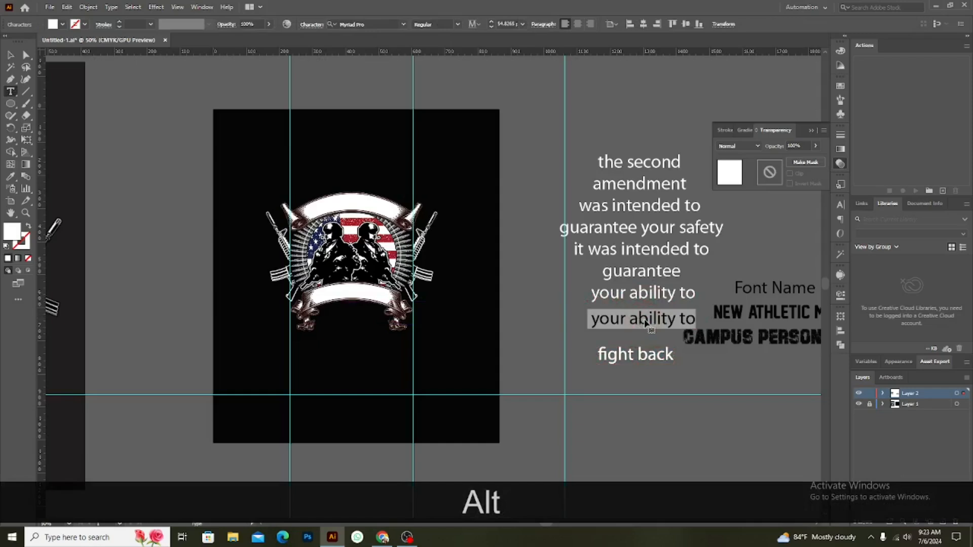
type("fig")
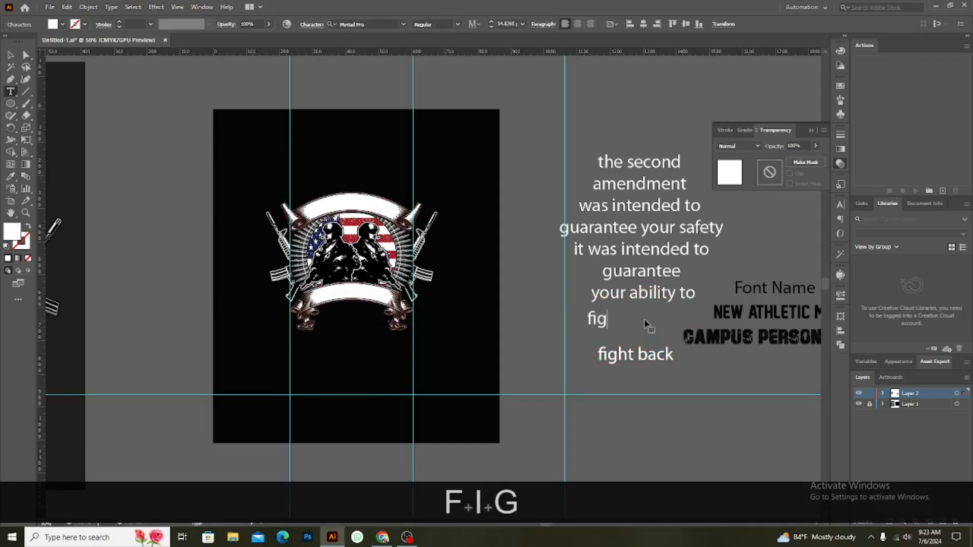
type("ht back")
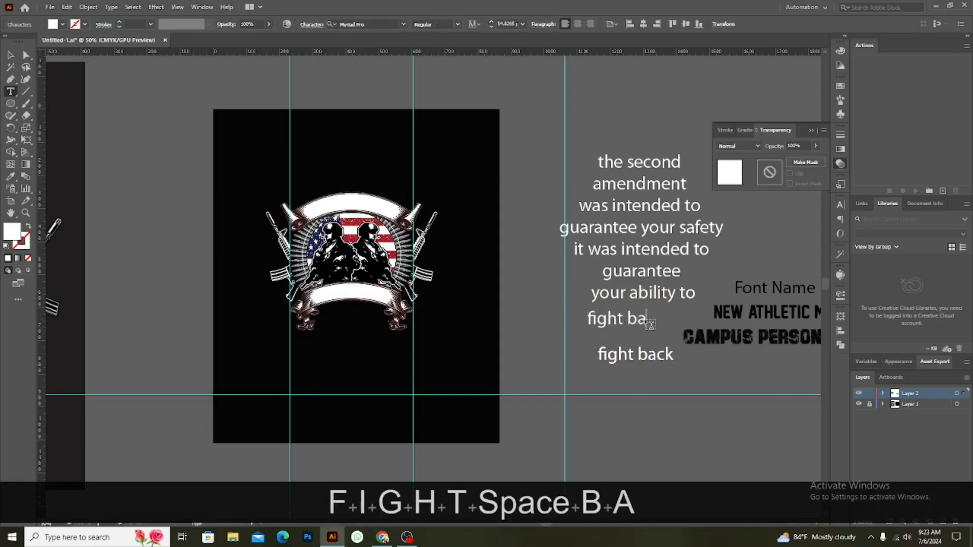
Delete the outlined "fight back" shape beneath the new text line
left_click(10, 55)
left_click(647, 360)
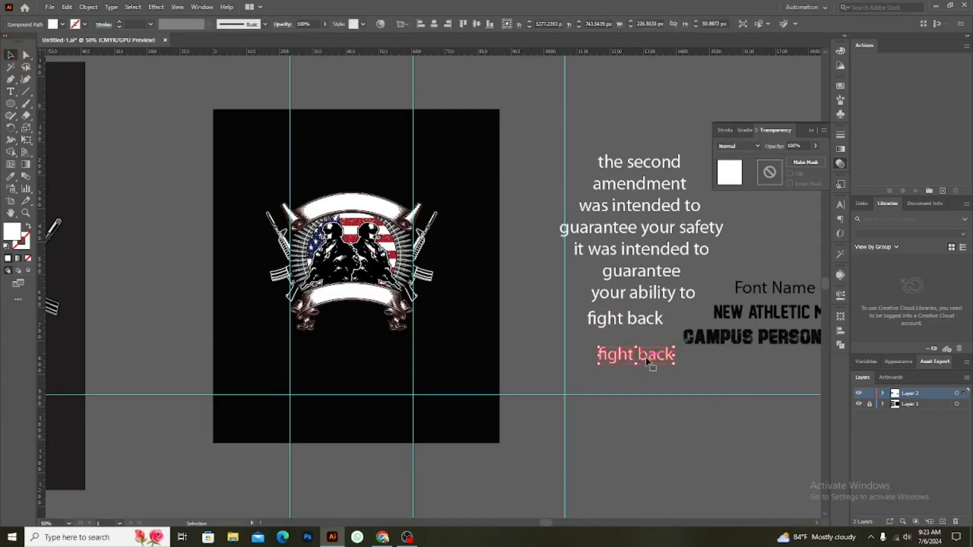
key("Delete")
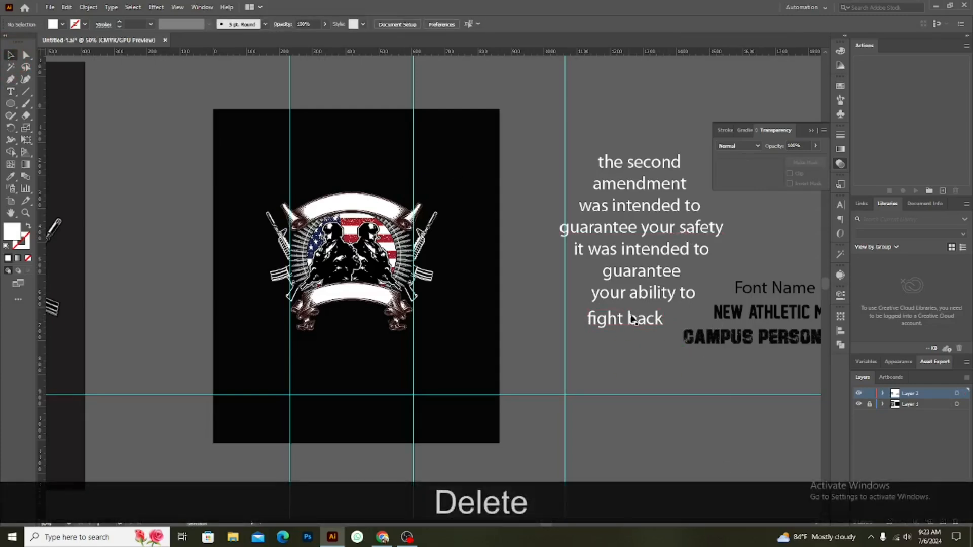
Apply the CAMPUS PERSONAL USE sample's text style to the "amendment" and "fight back" lines with the Eyedropper
key("space")
left_click_drag(720, 284, 650, 311)
scroll(653, 309, "down", 1)
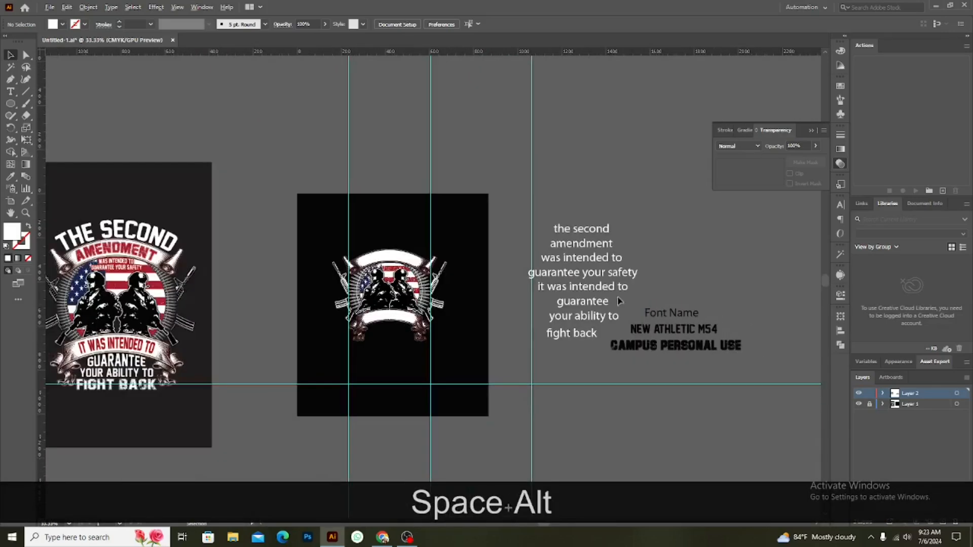
left_click(595, 229)
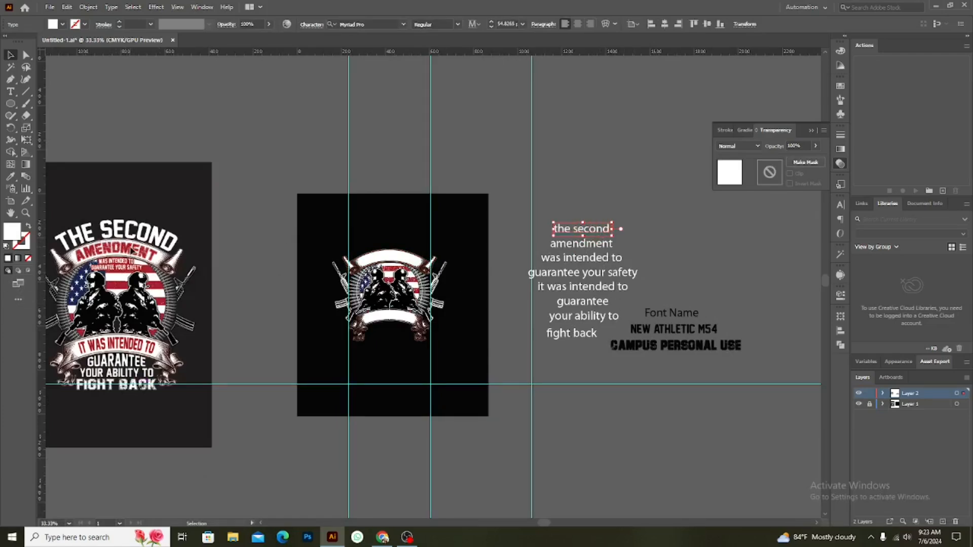
left_click(565, 333, "shift")
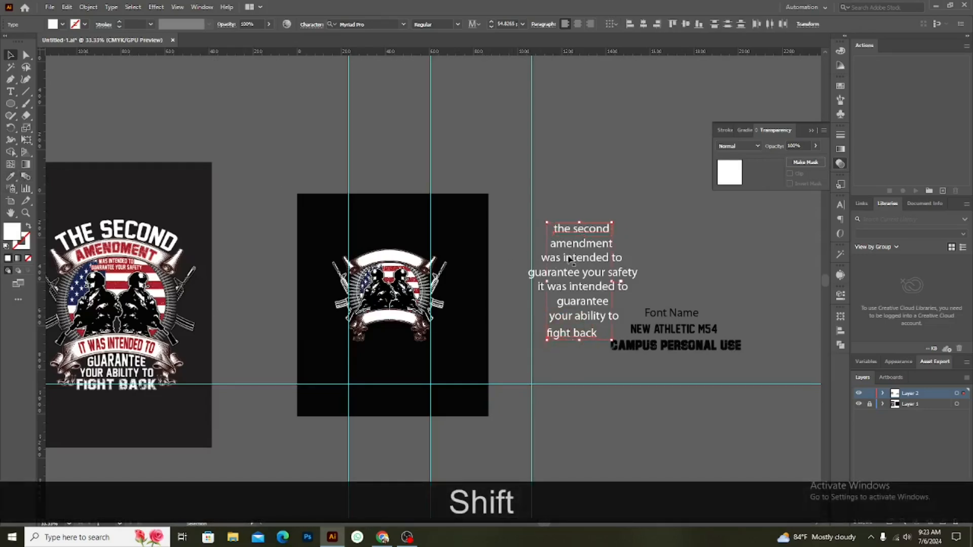
left_click(579, 245, "shift")
left_click(10, 176)
left_click(668, 345)
key("v")
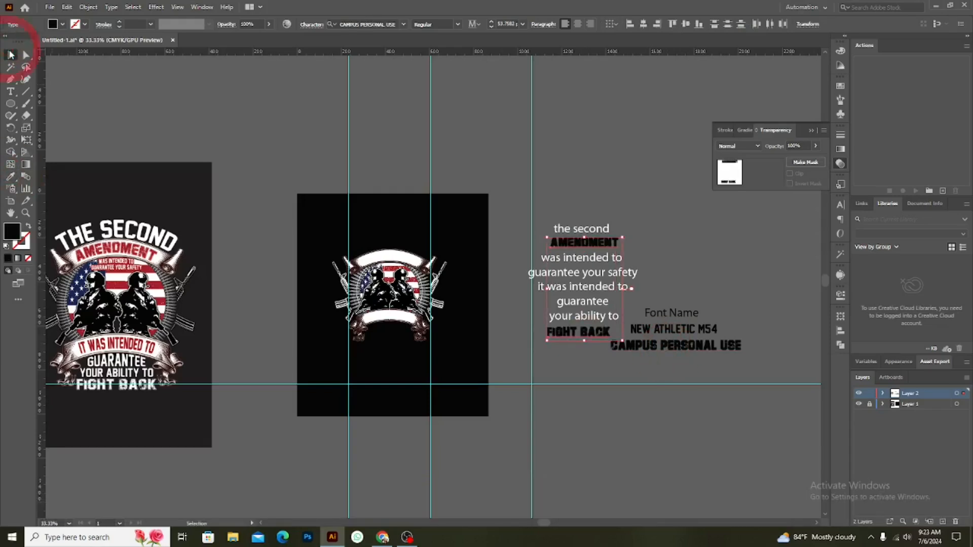
left_click(657, 259)
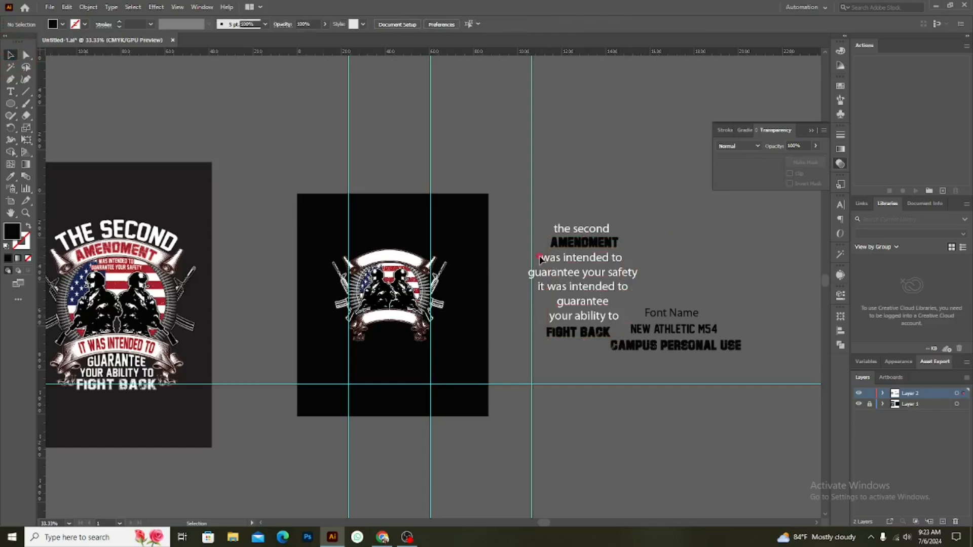
Apply the NEW ATHLETIC M54 sample's style to the five lines from "was intended to" through "your ability to" with the Eyedropper
left_click(545, 261)
left_click(10, 176)
left_click(670, 330)
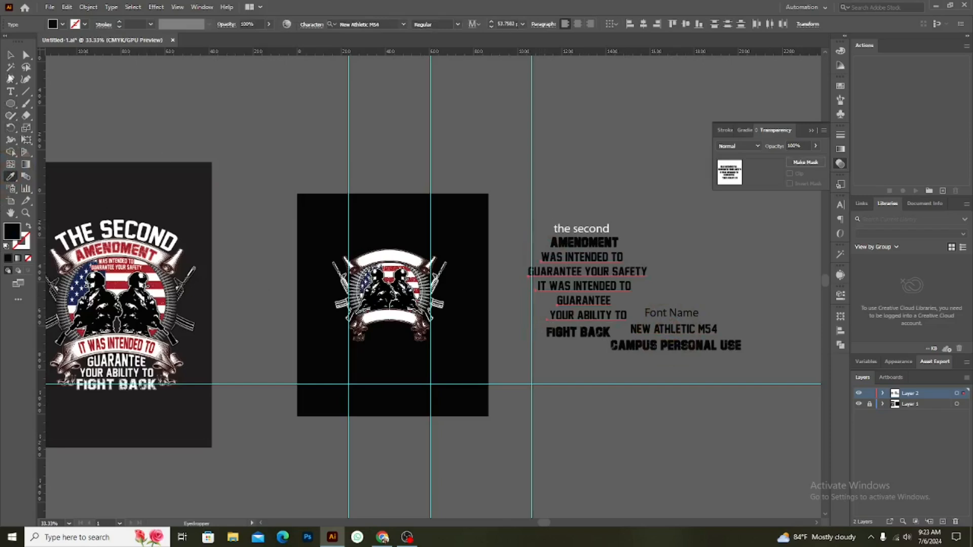
Apply the NEW ATHLETIC M54 sample's text style to the "the second" line with the Eyedropper
left_click(10, 55)
left_click(573, 229)
left_click(11, 176)
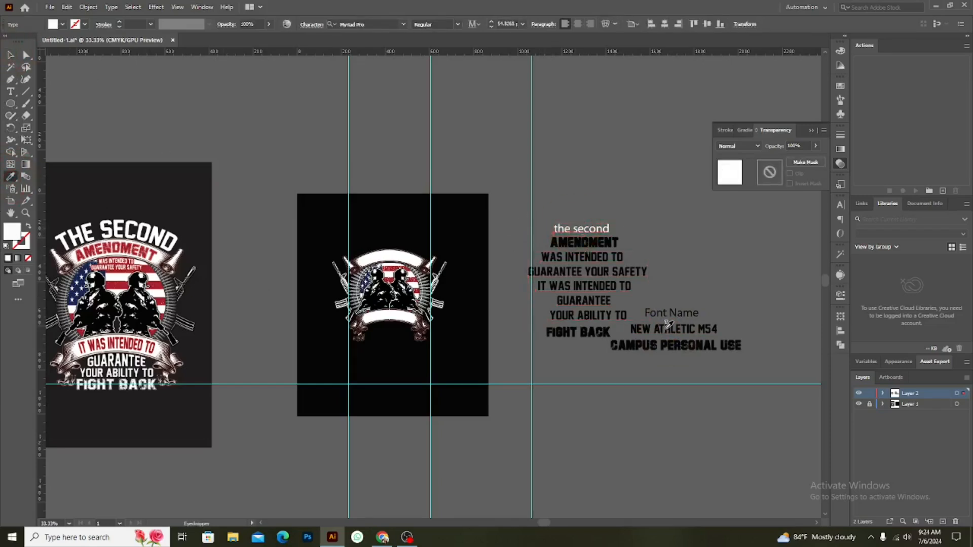
left_click(669, 327)
left_click(11, 56)
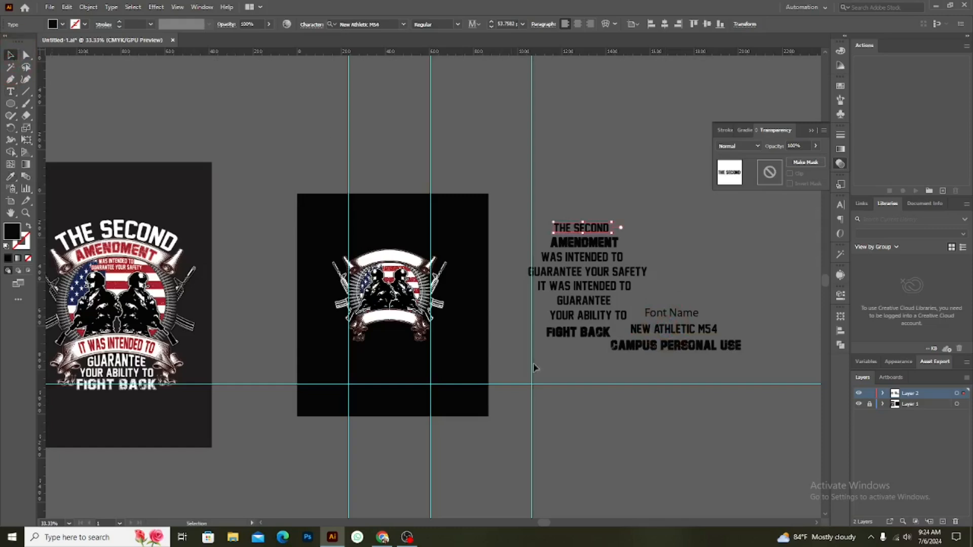
Select all the slogan lines from "the second" through "fight back" and fill them with white
left_click(591, 359)
left_click(558, 202)
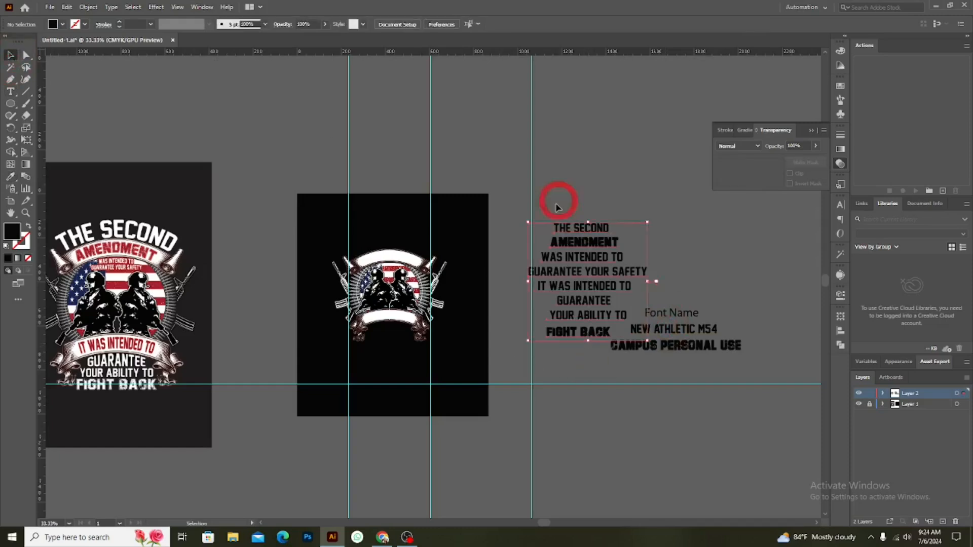
left_click(56, 26)
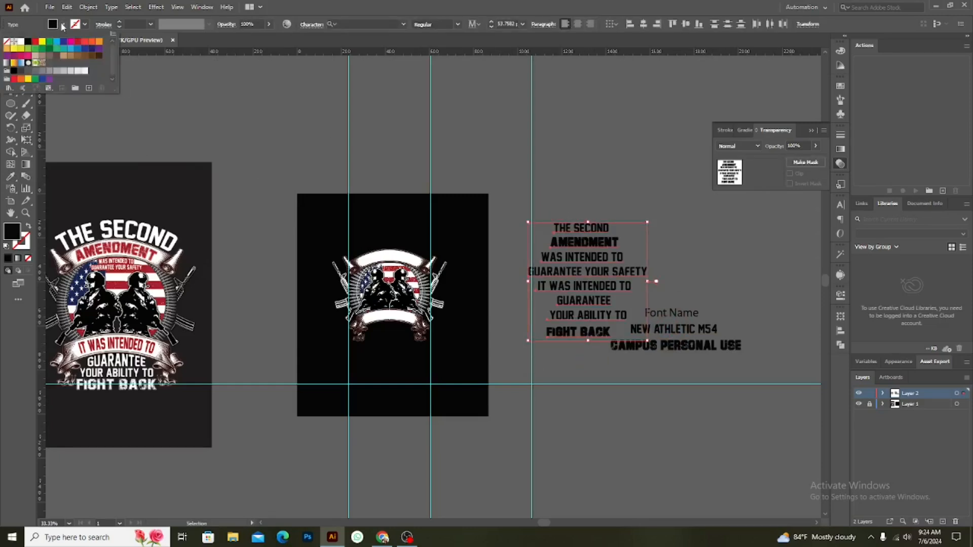
left_click(16, 44)
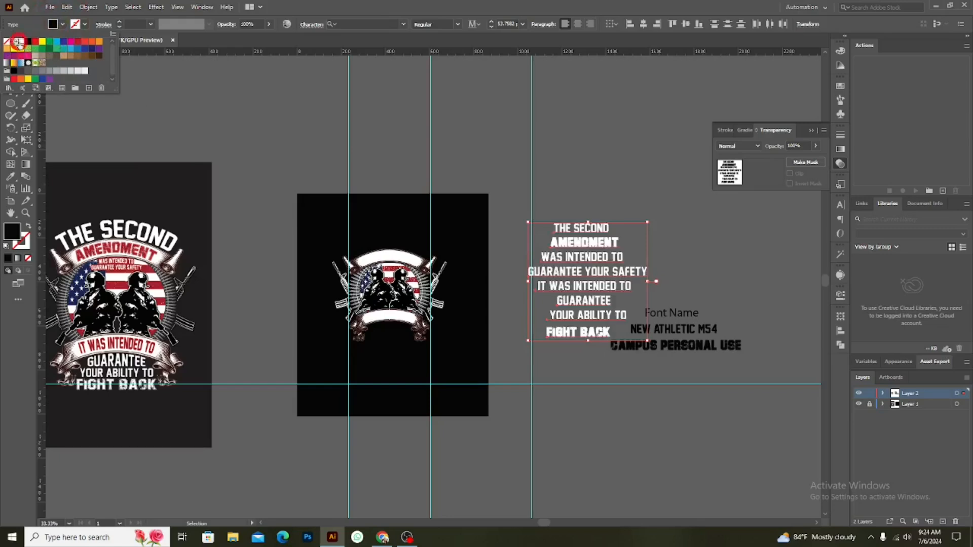
left_click(566, 143)
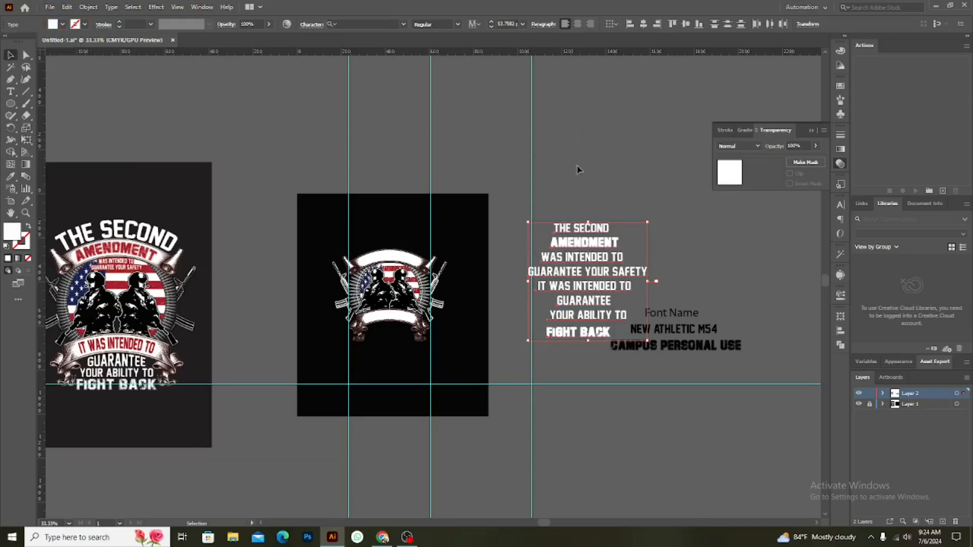
left_click(632, 147)
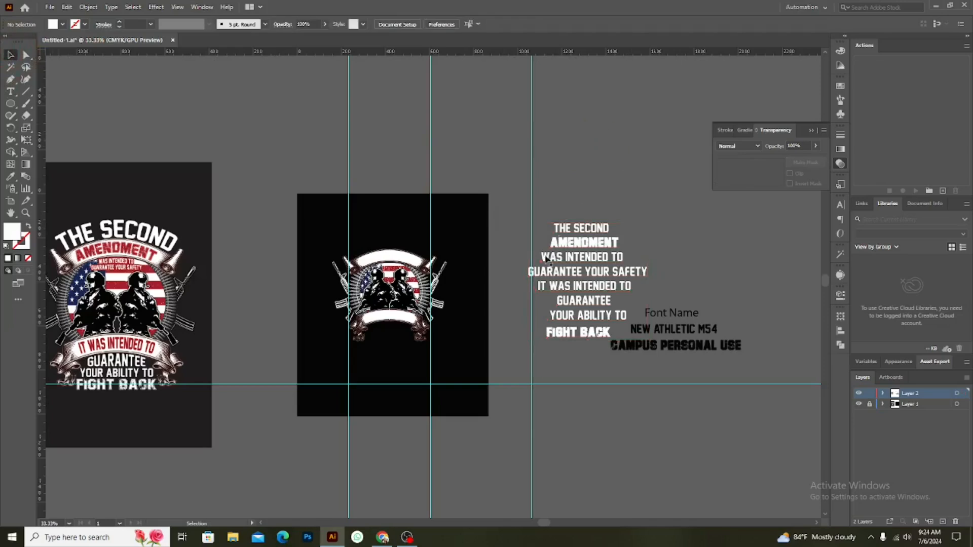
Place the "the second" line above the upper banner, enlarge it to about 77 pt and convert it to outlines
key("alt")
left_click_drag(587, 232, 390, 249)
scroll(413, 253, "up", 1)
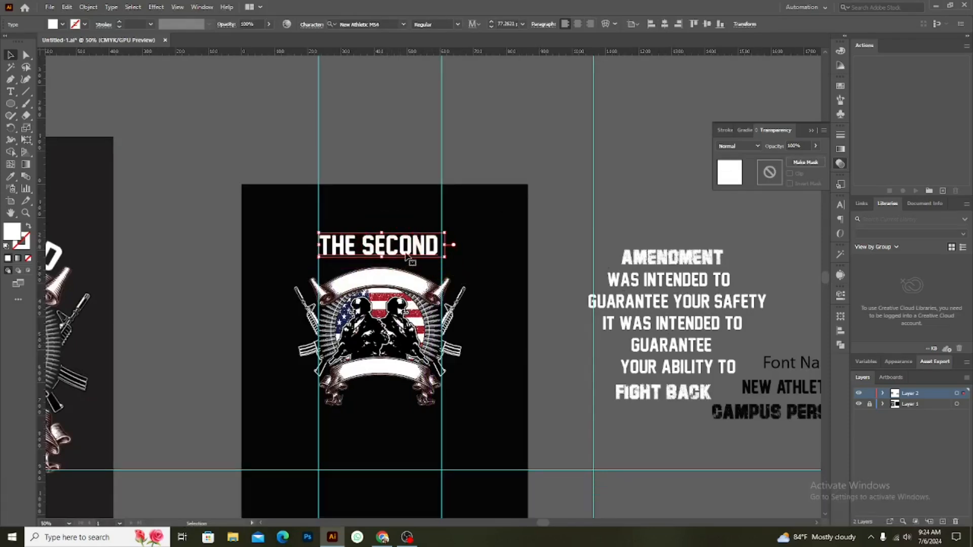
right_click(405, 241)
left_click(439, 326)
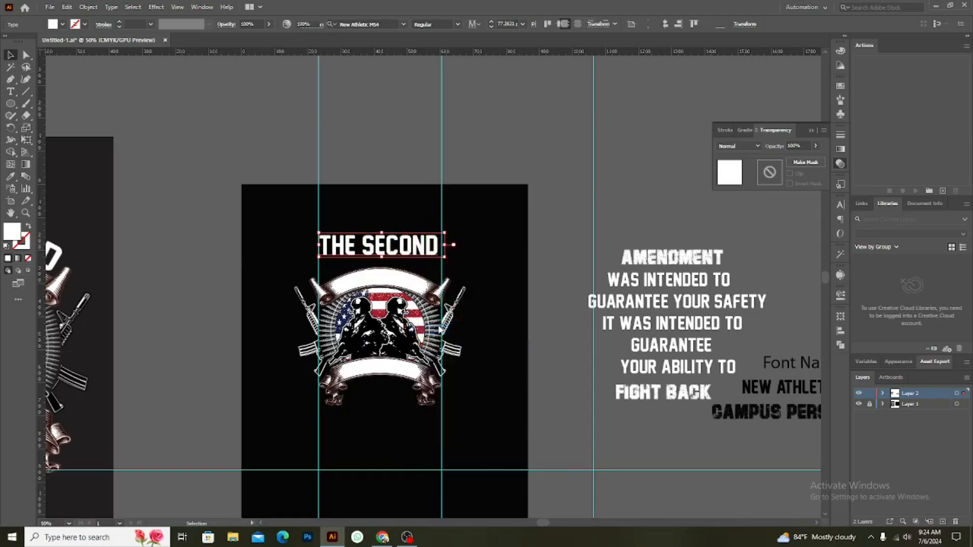
Center the outlined "the second" text horizontally on the upper banner
left_click_drag(438, 257, 439, 257)
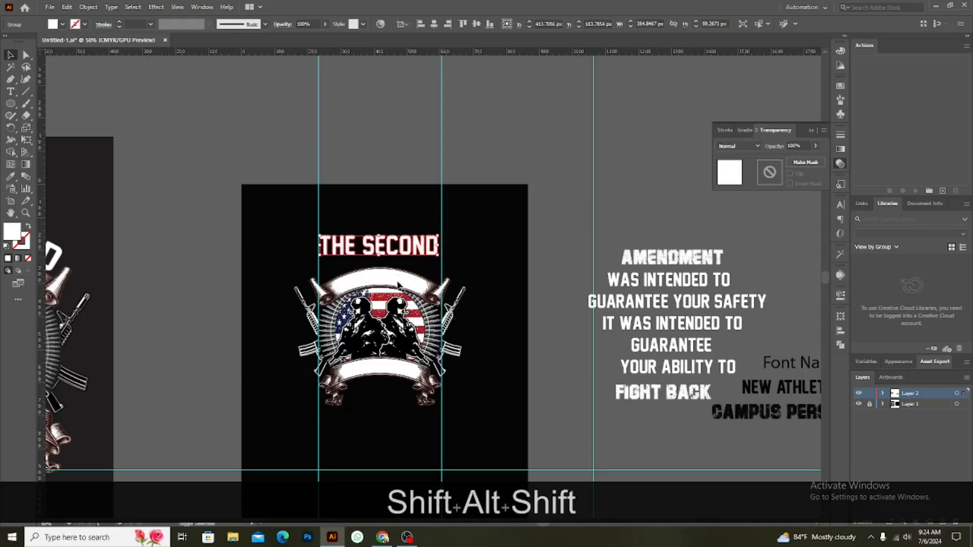
left_click(434, 24)
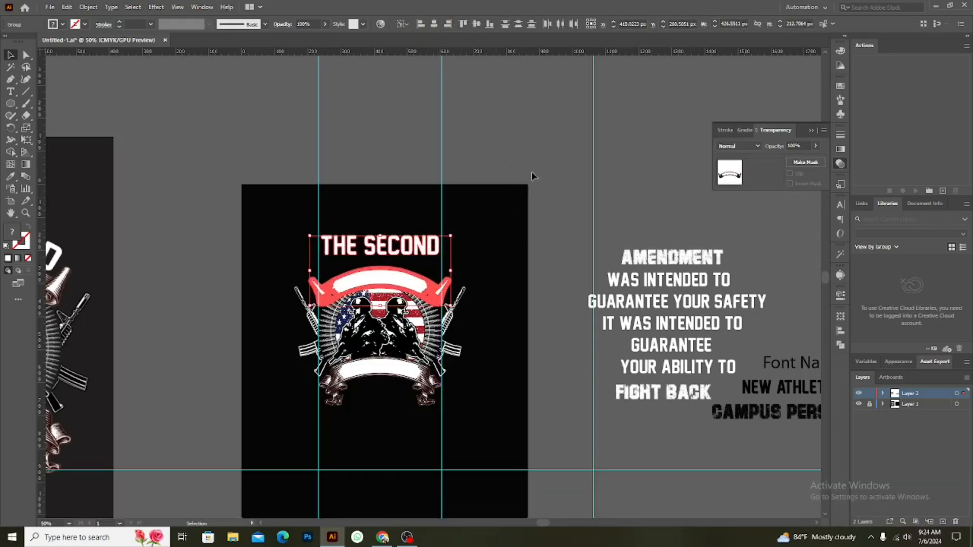
left_click(538, 152)
Apply a horizontal Arc warp with a 50% bend to the outlined "the second" text
left_click(422, 244)
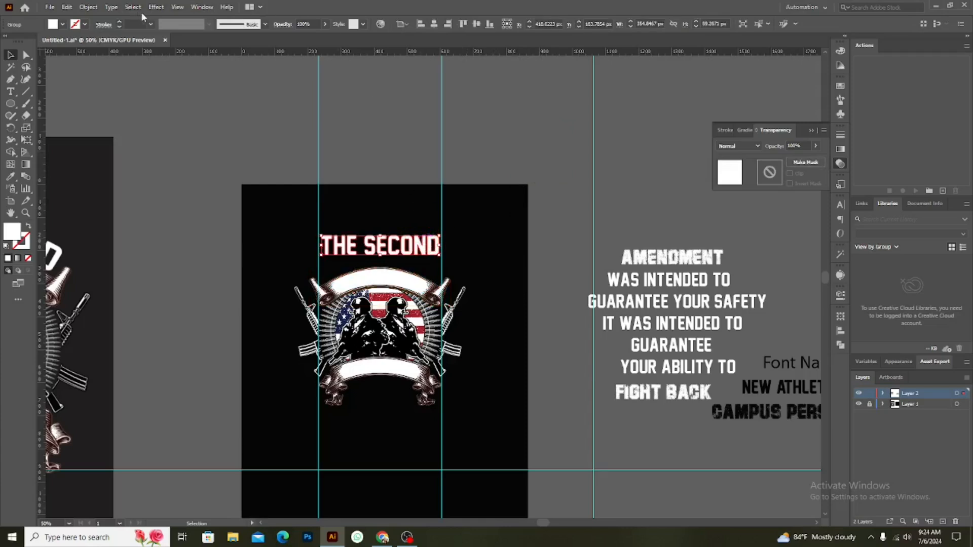
left_click(156, 8)
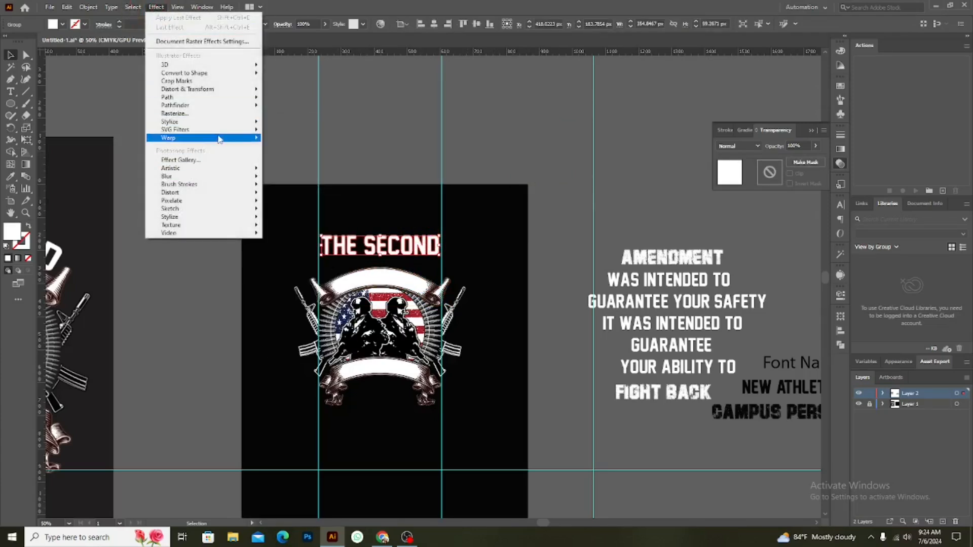
mouse_move(235, 139)
left_click(277, 136)
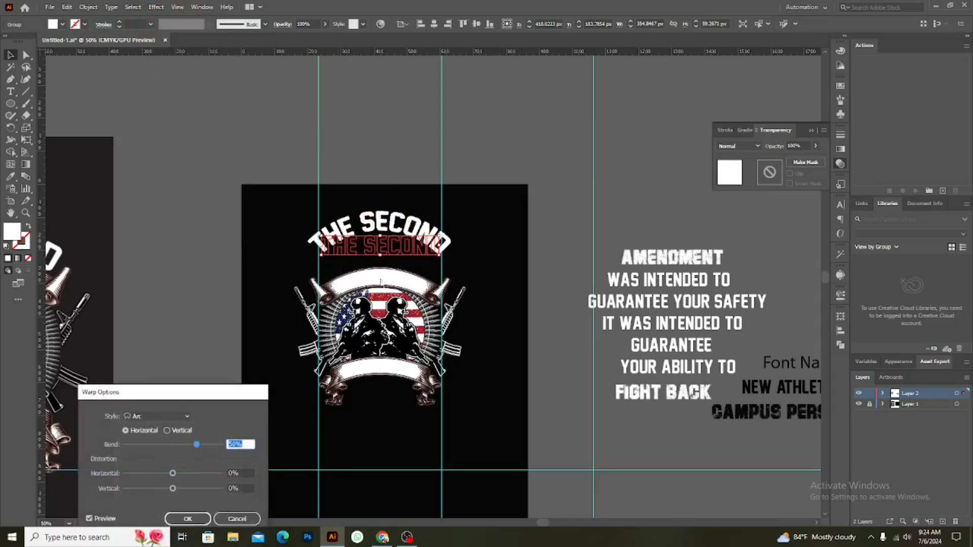
left_click(187, 519)
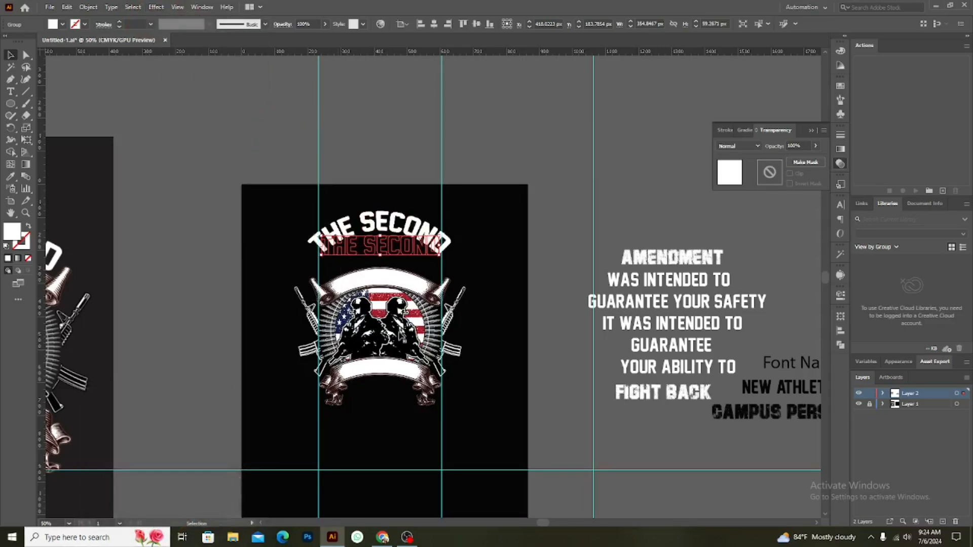
Move the arched "the second" text straight down until it sits against the upper banner's curve
key("Down")
key("Down")
key("Down")
key("Down")
key("Down")
key("Down")
key("Down")
key("Down")
key("Down")
key("Down")
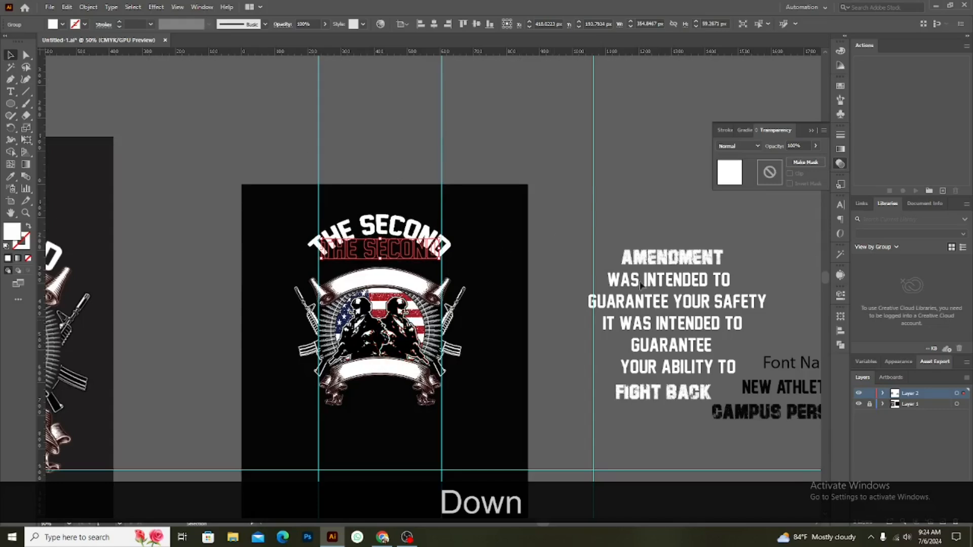
left_click(395, 233, "shift")
left_click_drag(394, 232, 383, 248)
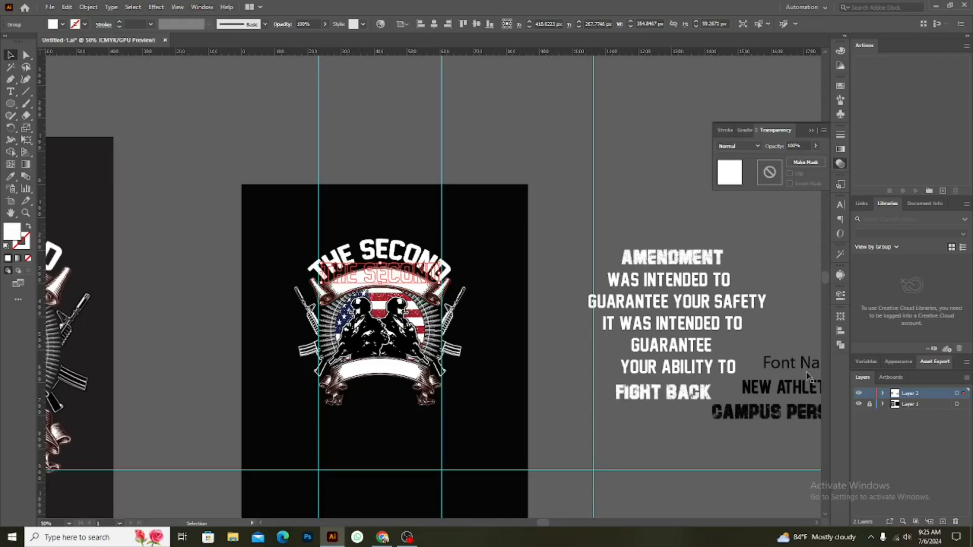
Edit the Arc warp on the "the second" text and set its bend to 38%
left_click(200, 6)
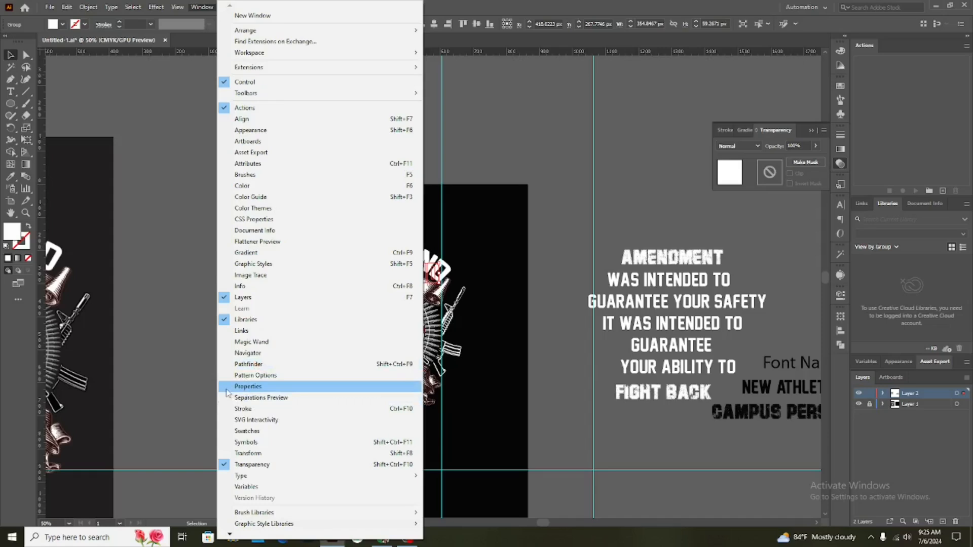
left_click(238, 386)
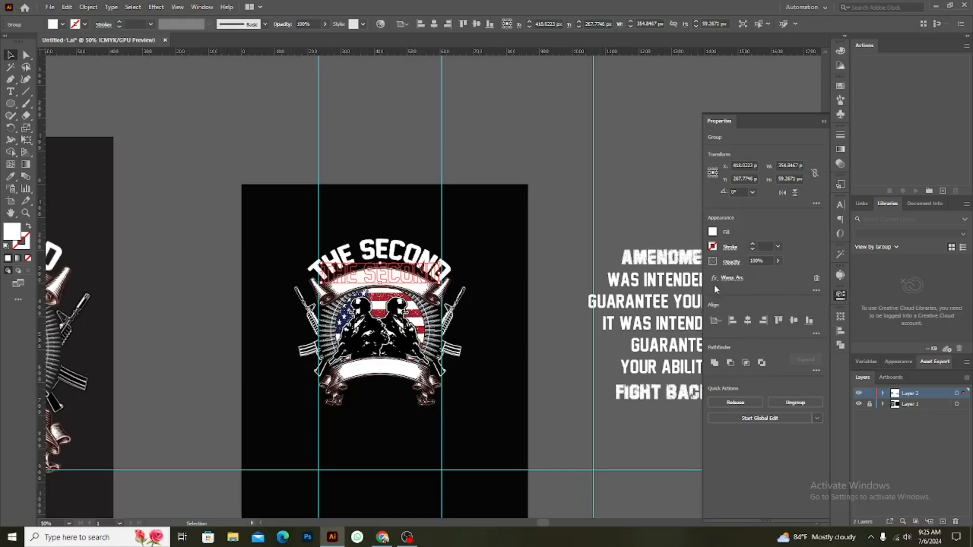
left_click(731, 279)
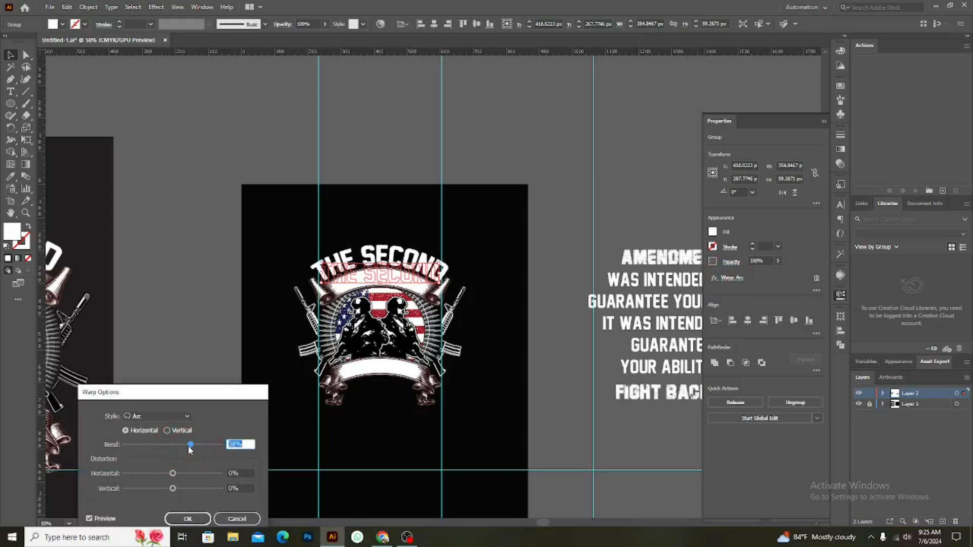
left_click(188, 519)
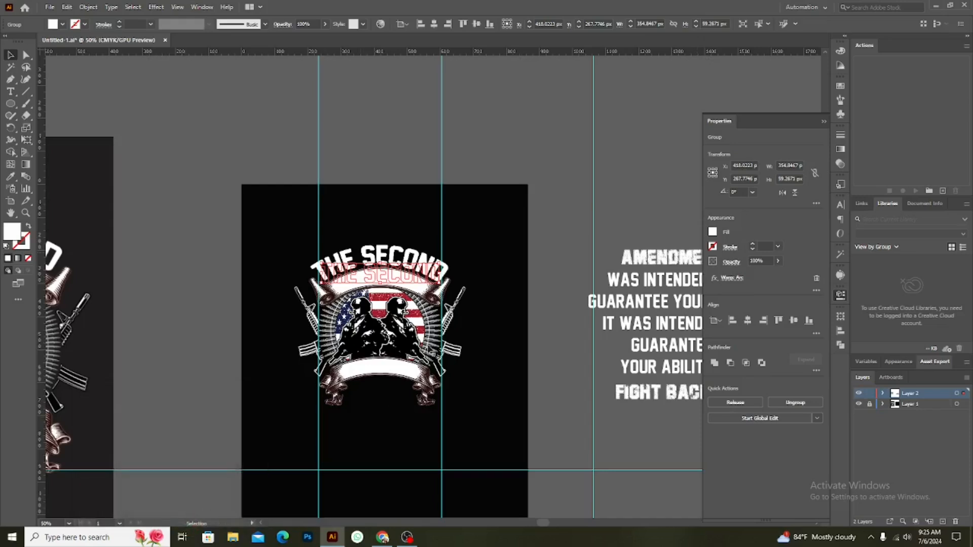
left_click(552, 325)
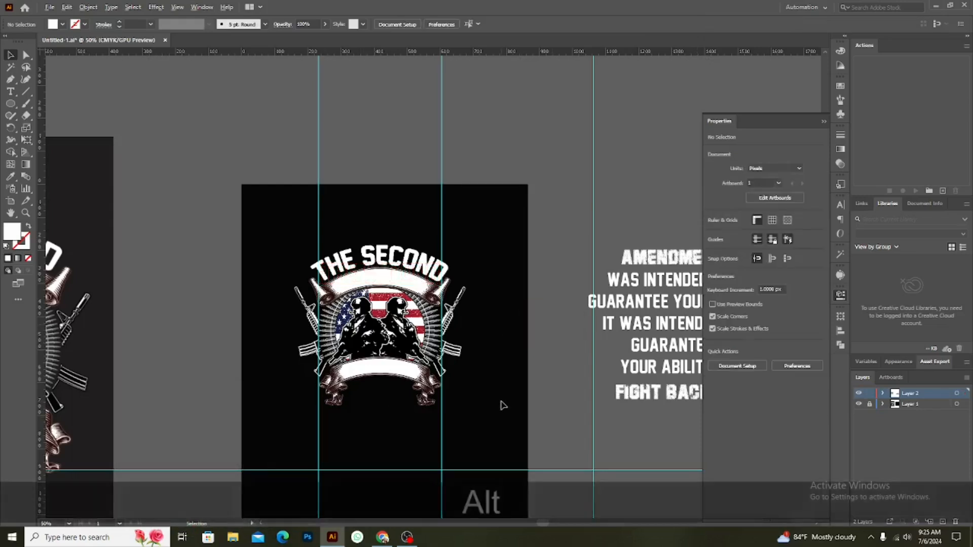
Move the "amendment" line onto the white area of the upper banner
scroll(502, 406, "down", 1)
key("space")
left_click_drag(527, 395, 511, 321)
left_click_drag(617, 233, 378, 207)
scroll(409, 263, "up", 1)
scroll(393, 268, "up", 2)
Try red and black fills on the "amendment" text, ending with black
left_click(63, 24)
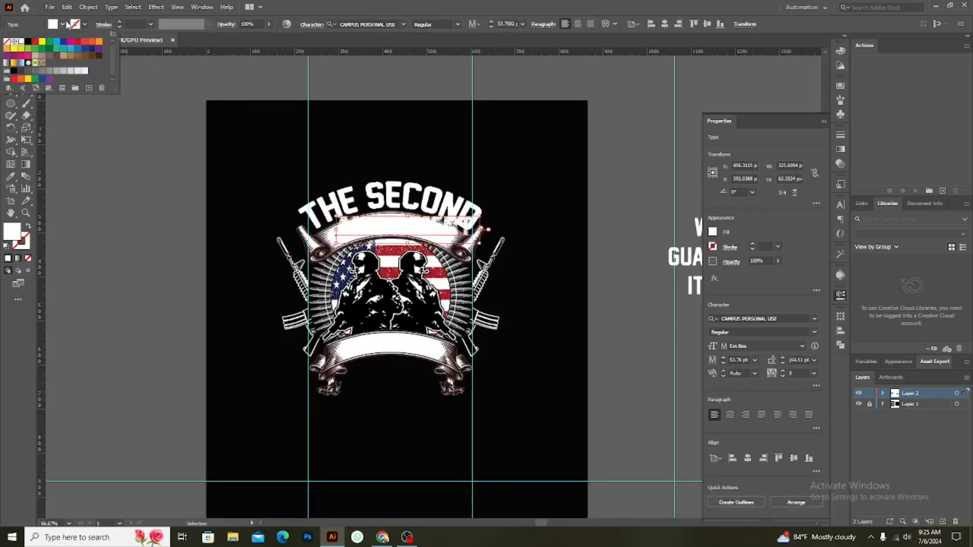
left_click(28, 41)
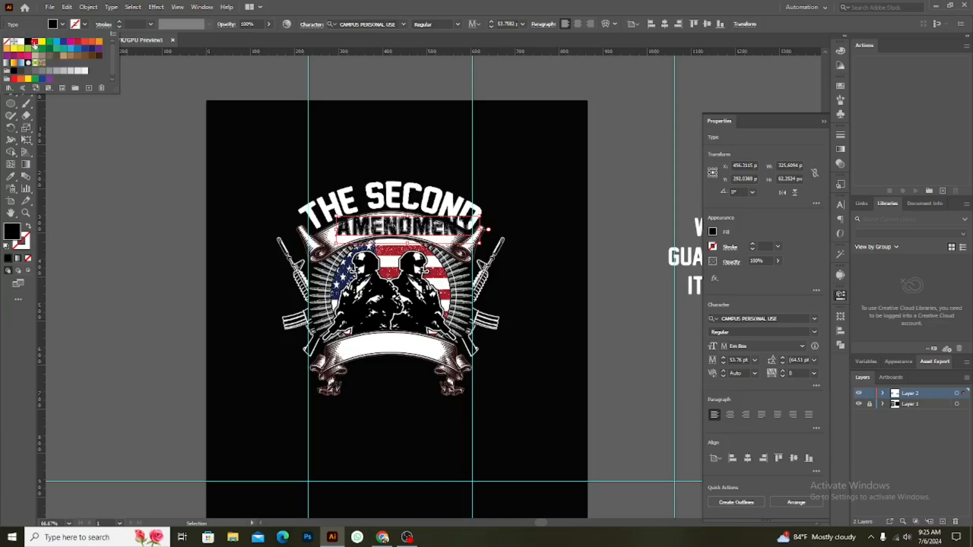
left_click(35, 43)
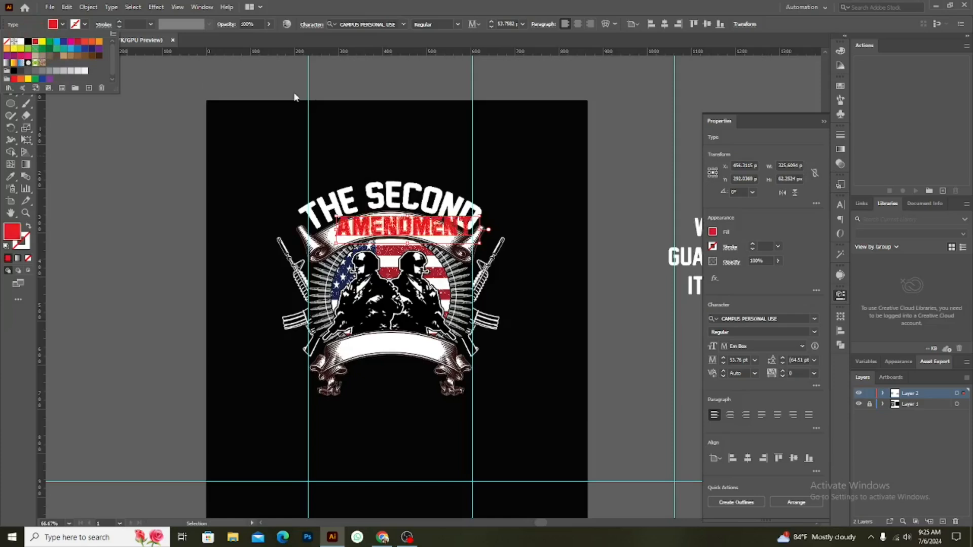
left_click(28, 41)
left_click(373, 75)
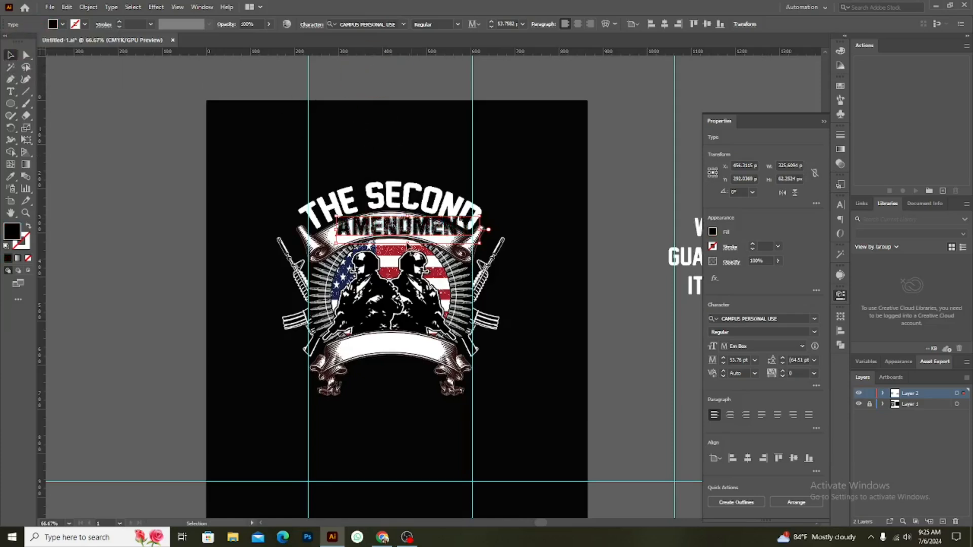
Reduce the "amendment" line to about 39 pt and recolor it with the flag stripe's dark red using the Eyedropper
scroll(407, 246, "up", 1)
left_click_drag(526, 219, 415, 231)
left_click(11, 176)
scroll(392, 256, "up", 1)
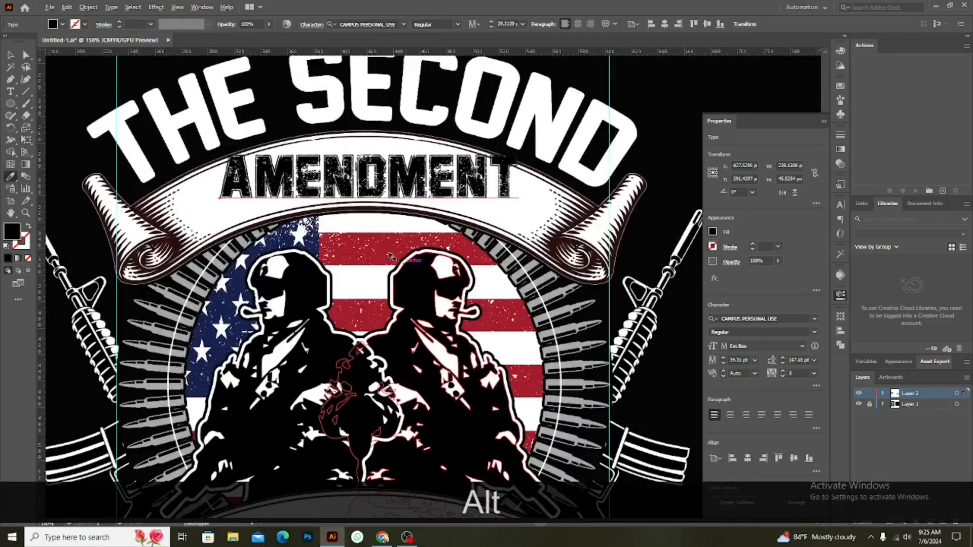
left_click(385, 247)
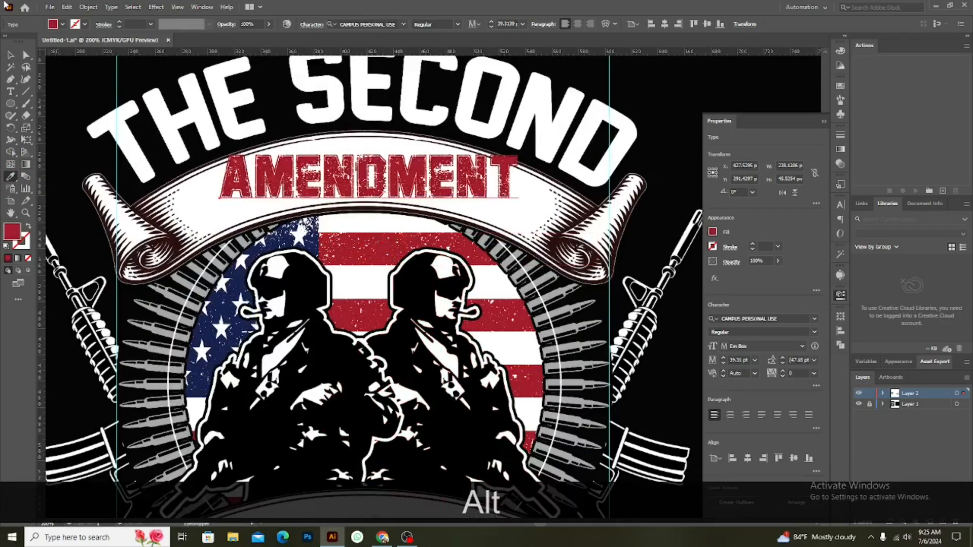
Enlarge the "amendment" line to about 48 pt and center it horizontally on the upper banner
left_click(11, 54)
left_click_drag(439, 186, 431, 189)
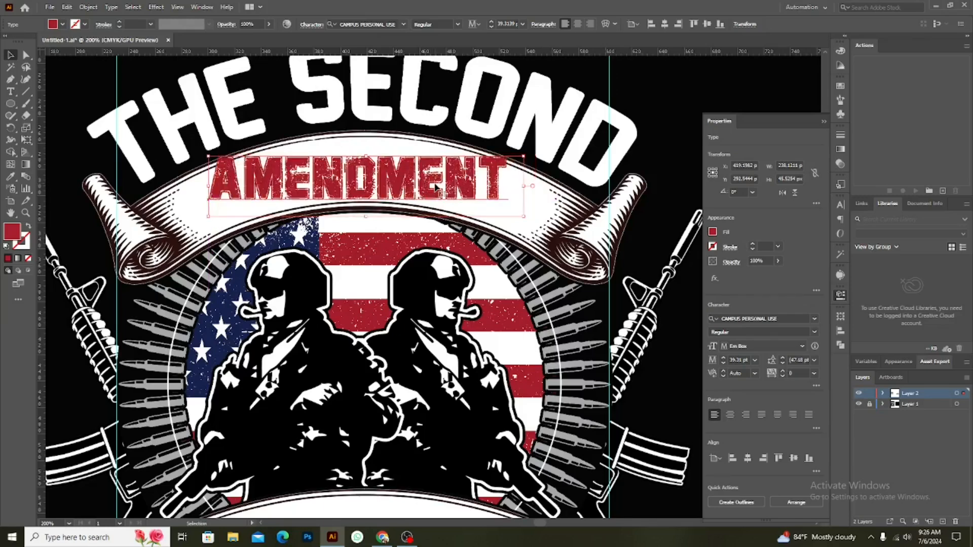
left_click_drag(524, 218, 558, 223)
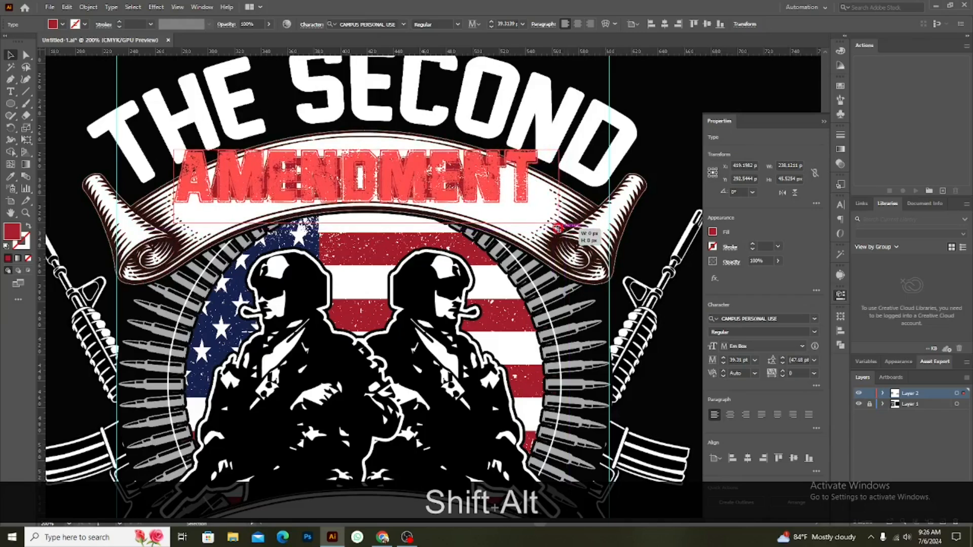
left_click_drag(489, 184, 493, 185)
left_click(425, 142, "shift")
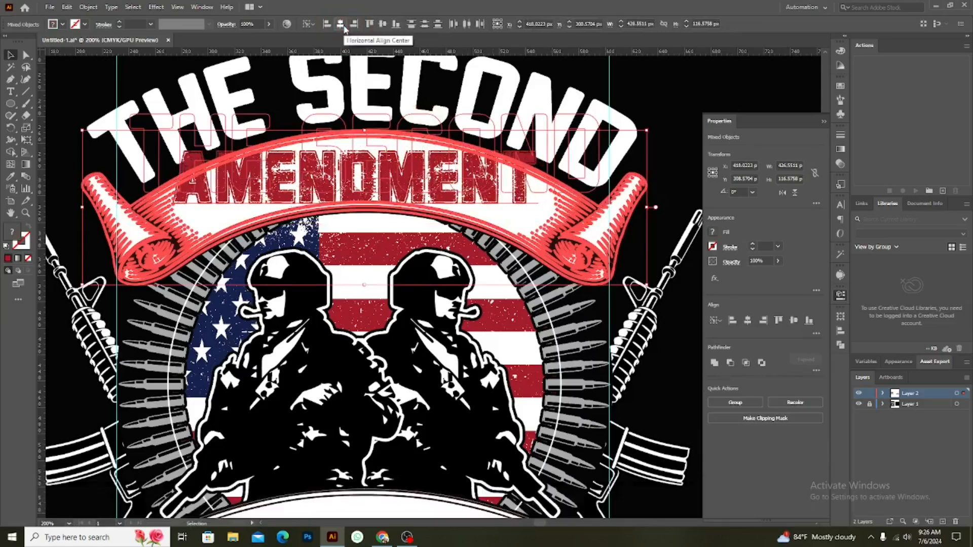
left_click(659, 86)
Apply a horizontal Arc warp with a 38% bend to the "amendment" text
left_click(449, 185)
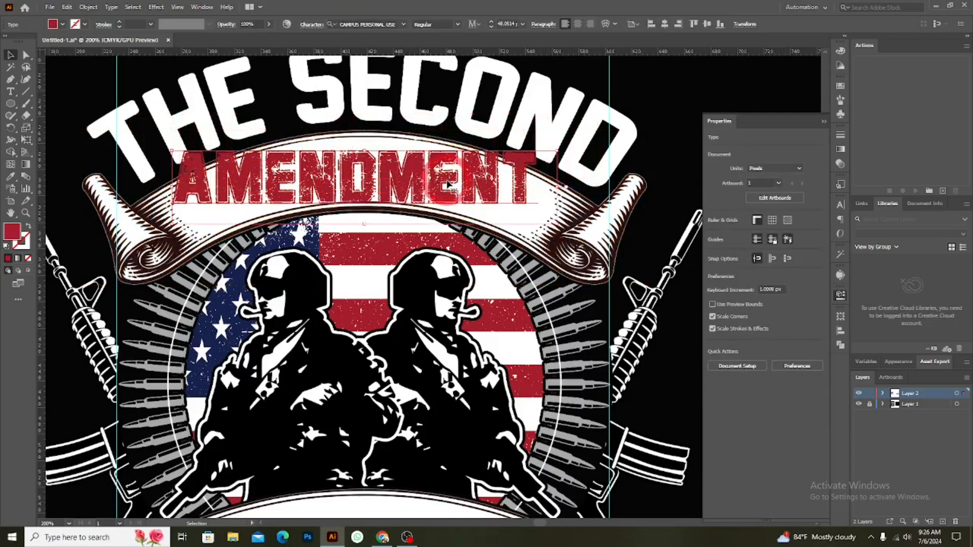
left_click(152, 8)
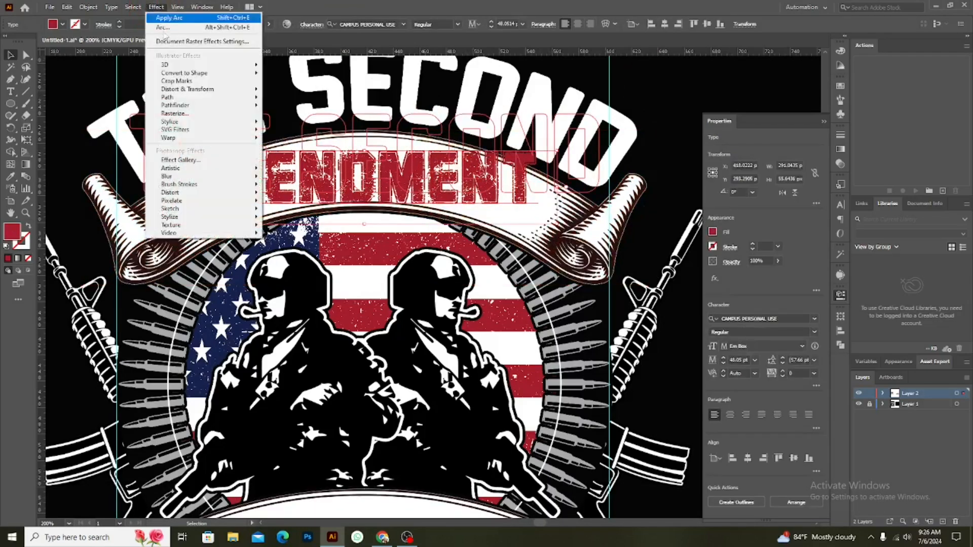
mouse_move(208, 142)
left_click(284, 139)
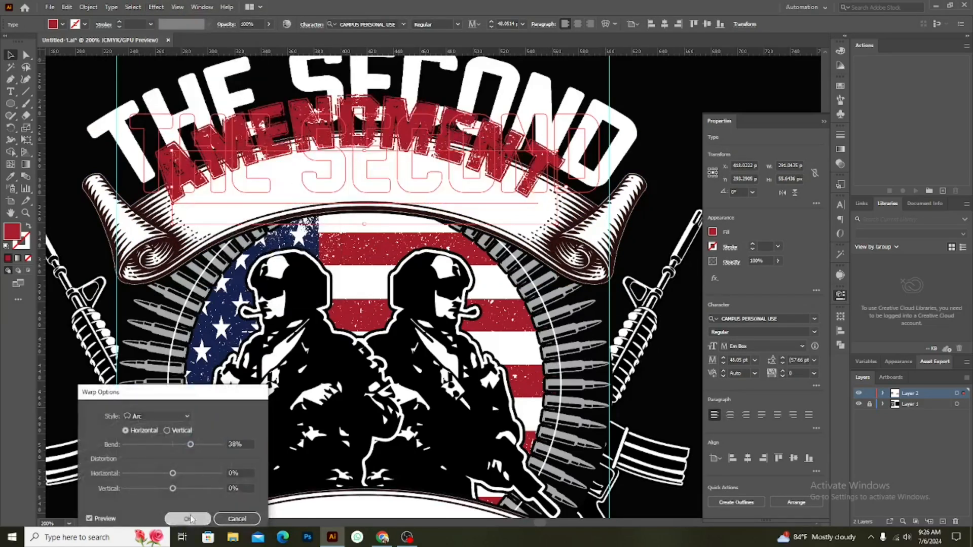
left_click(187, 519)
Move the arched "amendment" text straight down so it fits inside the upper banner, and deselect it
key("Down")
key("Down")
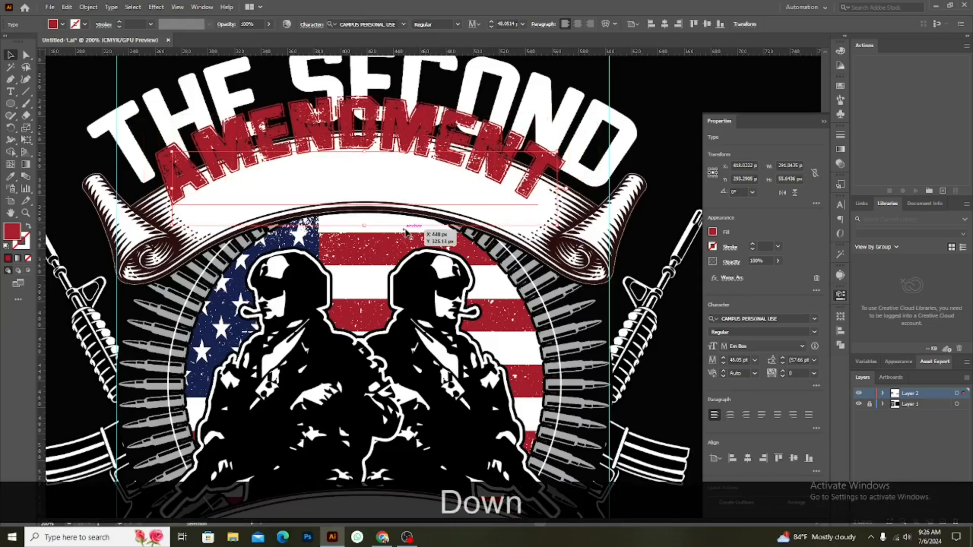
left_click_drag(399, 124, 401, 162)
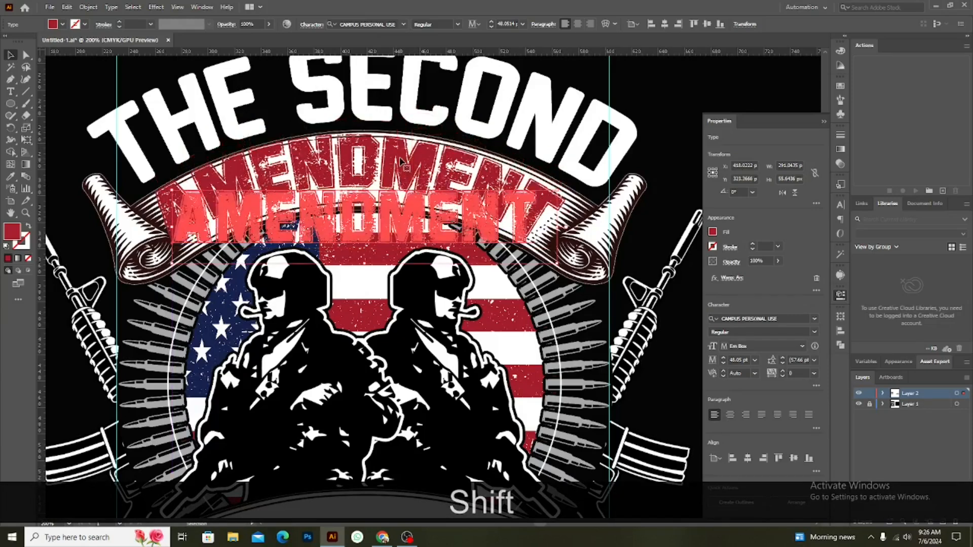
left_click(400, 170)
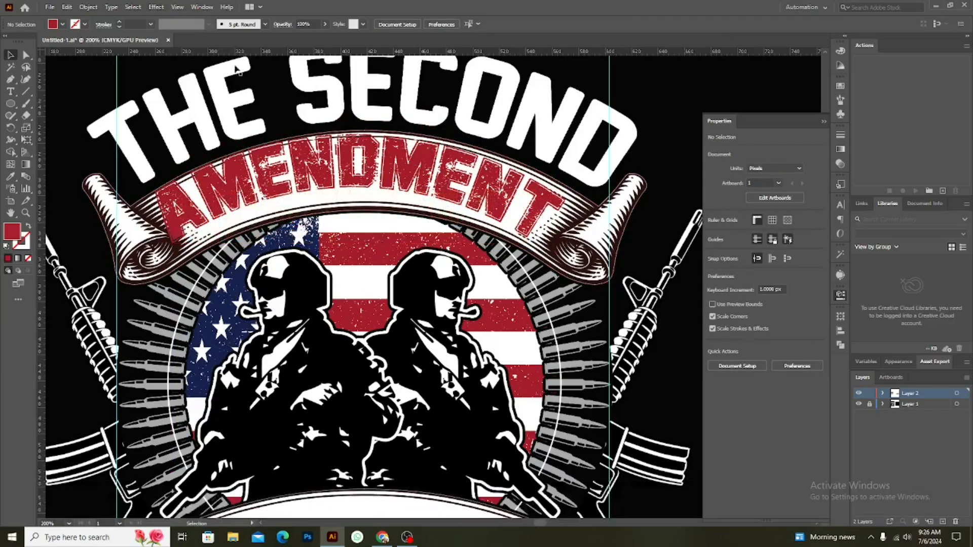
Reduce the arched "amendment" text to about 41 pt and nudge it vertically to sit within the upper banner
left_click(120, 28)
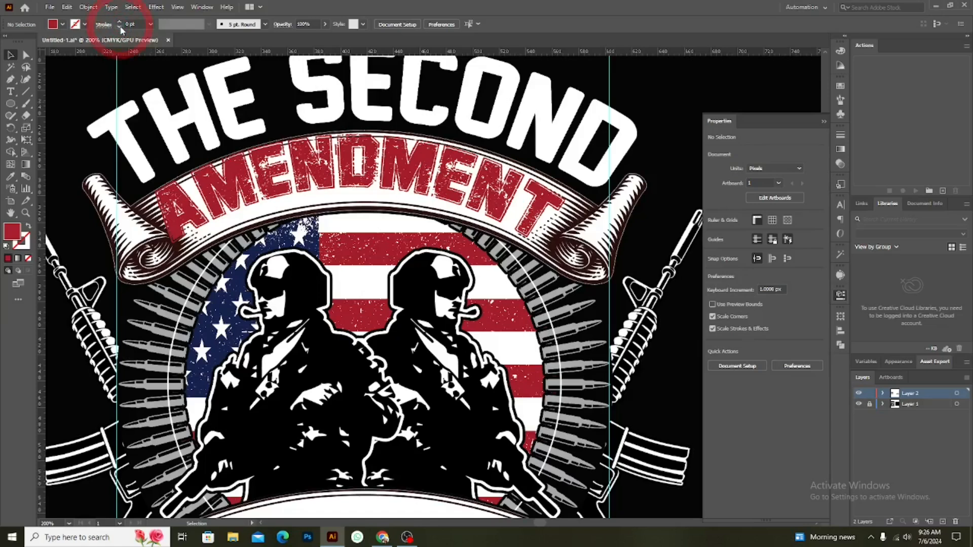
left_click(408, 175)
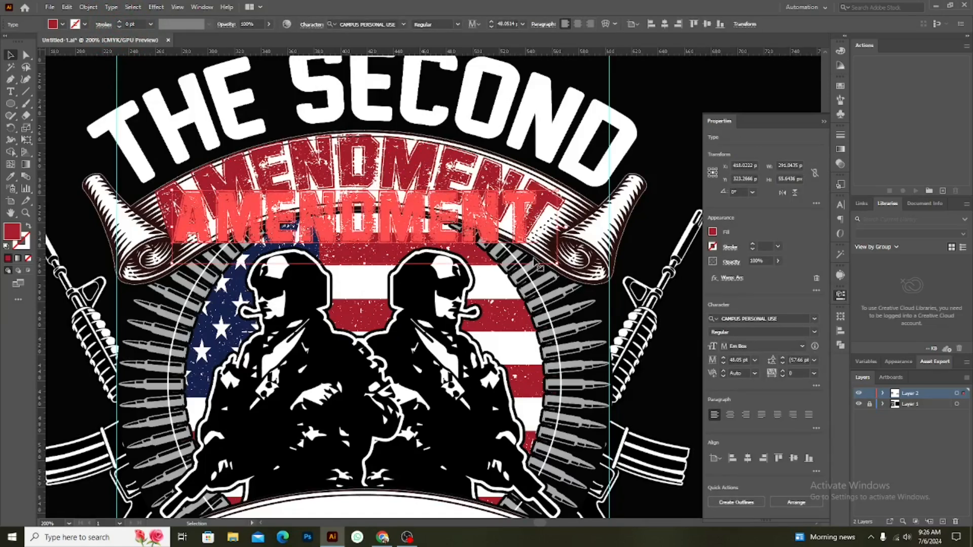
key("Down")
key("Down")
key("Down")
key("Down")
key("Down")
left_click_drag(557, 272, 545, 267)
left_click_drag(436, 191, 417, 162)
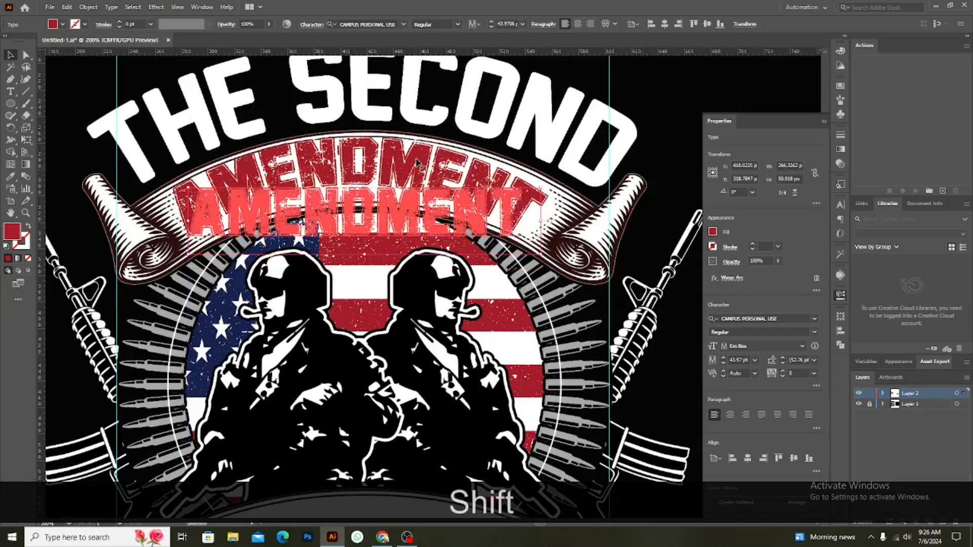
mouse_move(542, 252)
left_mouse_down()
mouse_move(513, 247)
mouse_move(530, 261)
left_mouse_up()
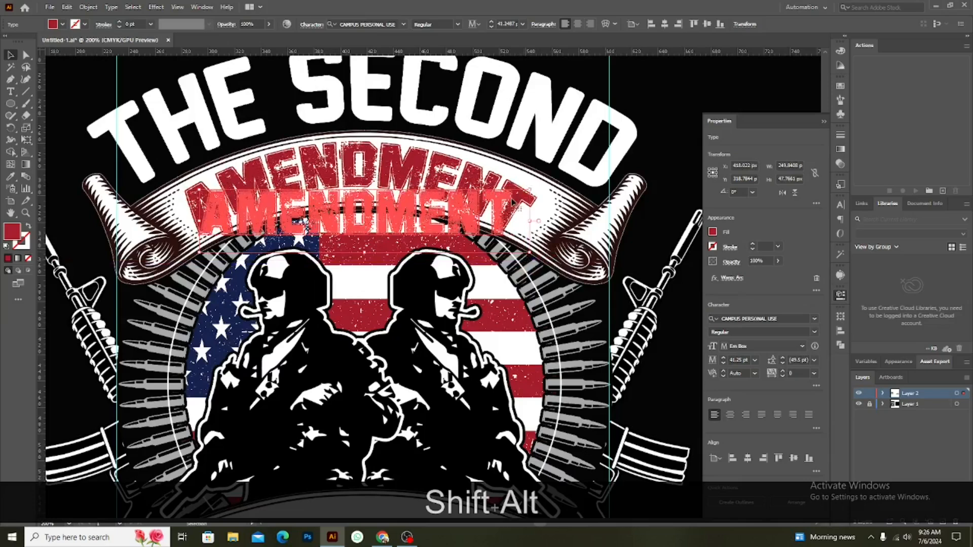
key("Up")
key("Up")
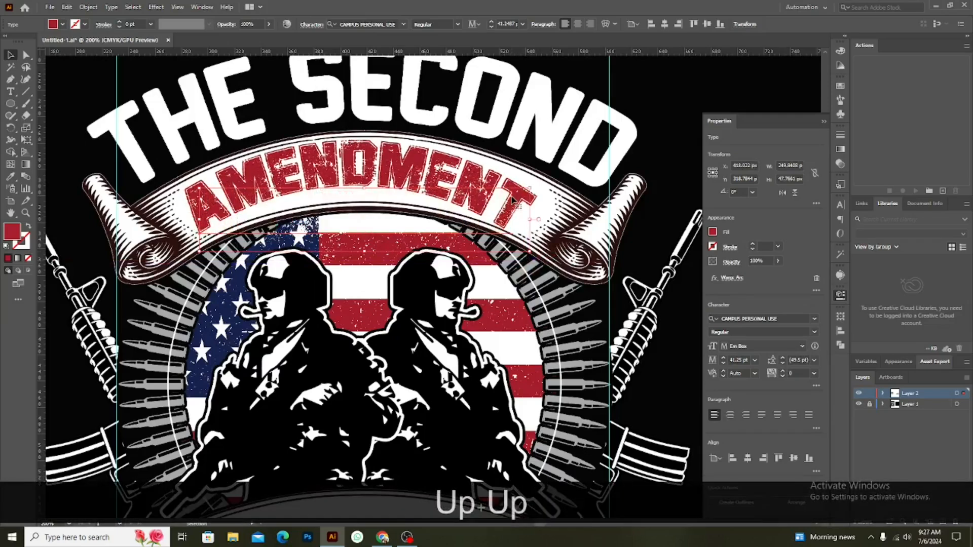
Lower the bend of the "amendment" text's Arc warp to 32%
left_click(734, 280)
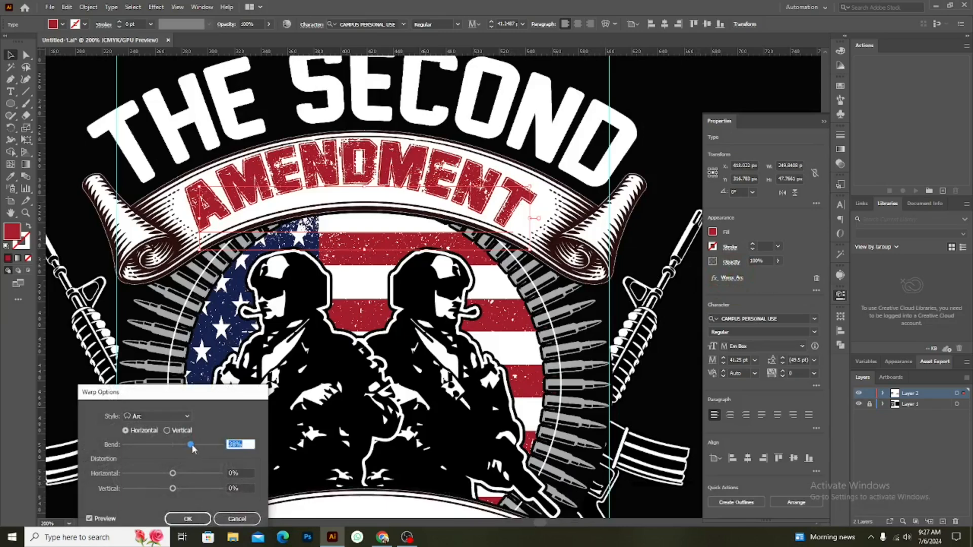
key("Down")
key("Down")
key("Down")
key("Down")
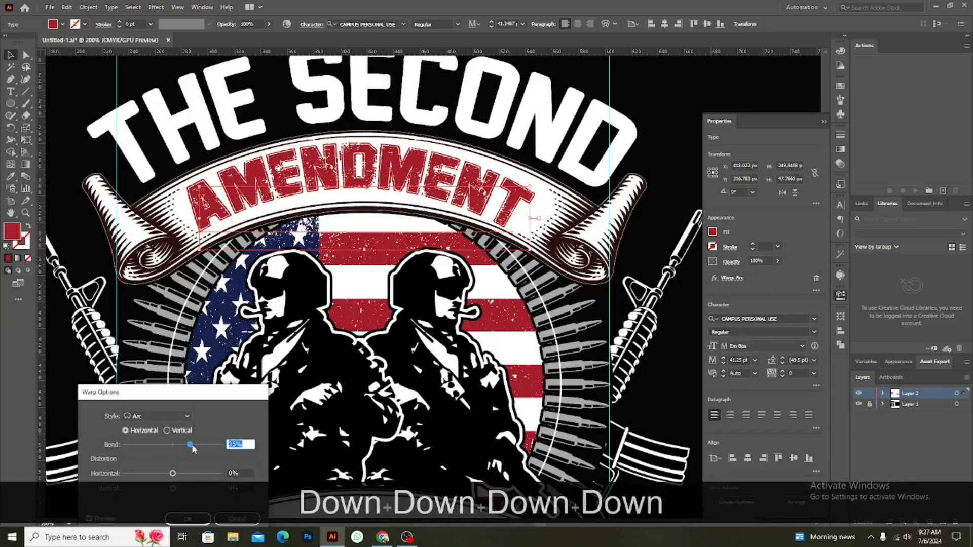
key("Down")
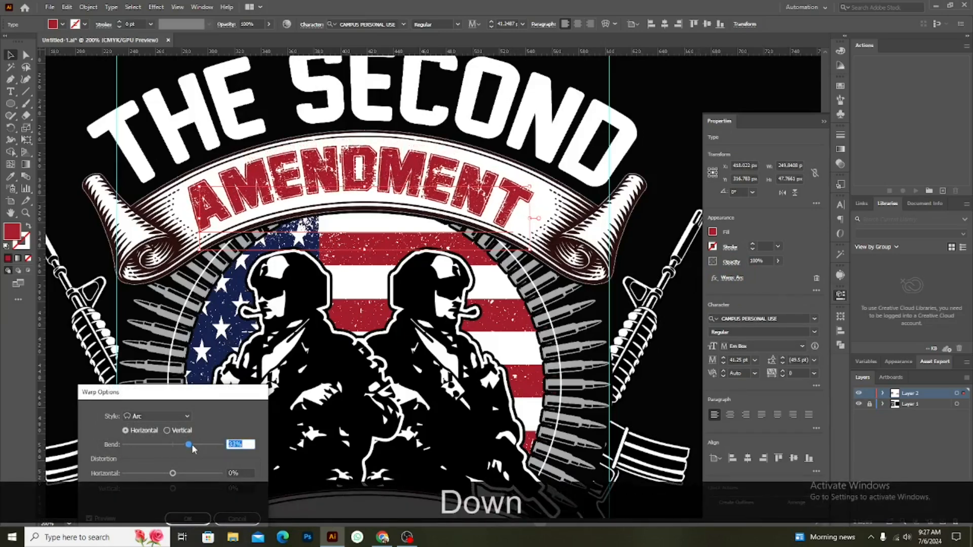
key("Down")
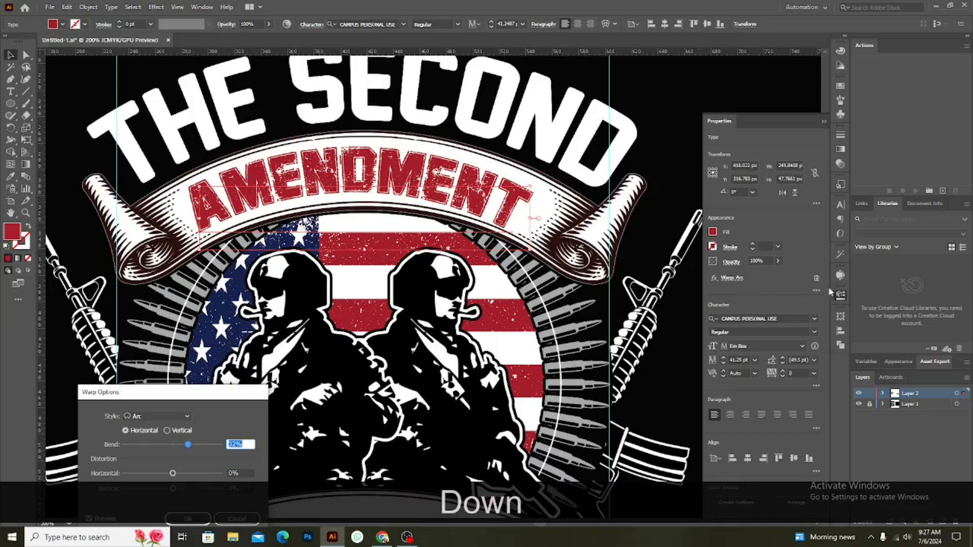
key("Return")
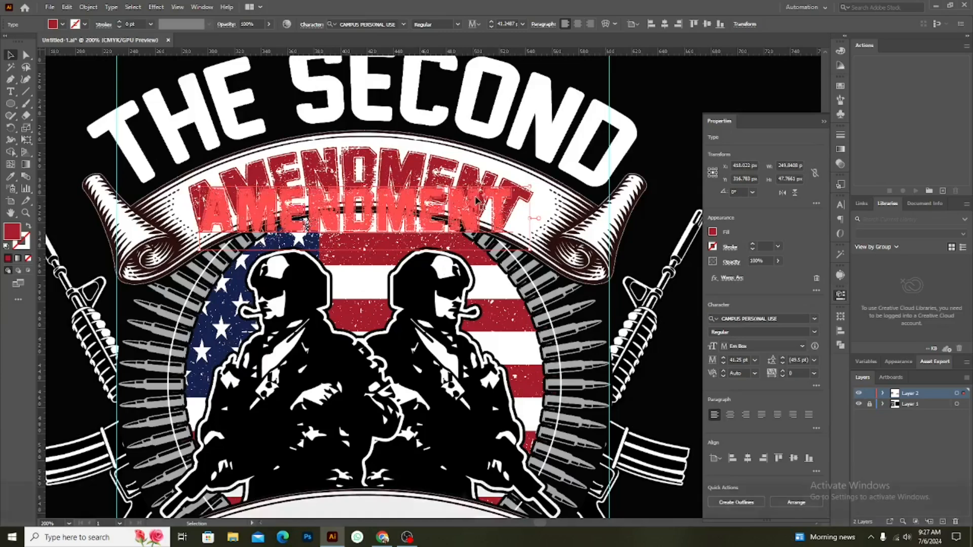
Nudge the "amendment" text 2 px up and 4 px to the right inside the upper banner, and clear the selection
key("Up")
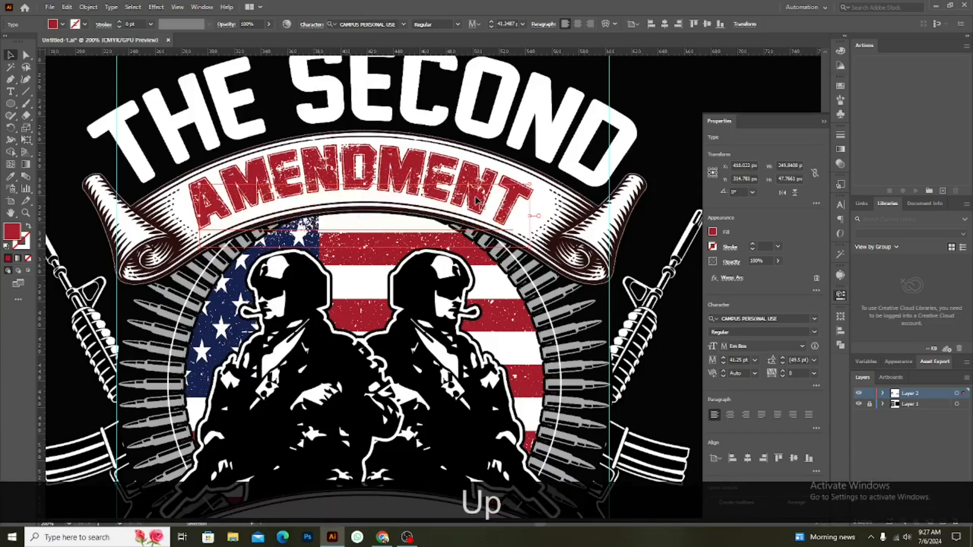
key("Right")
key("Right")
key("Right")
key("Right")
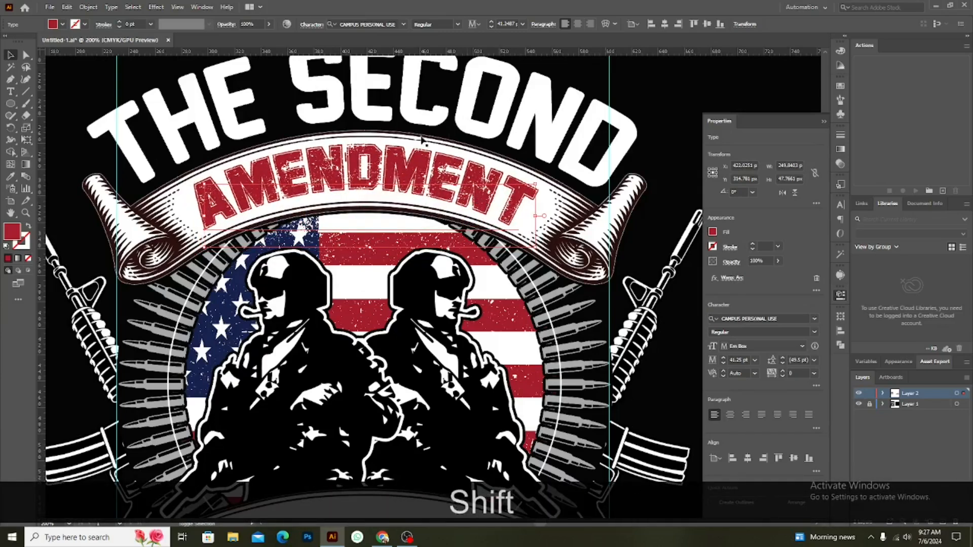
left_click(412, 92, "shift")
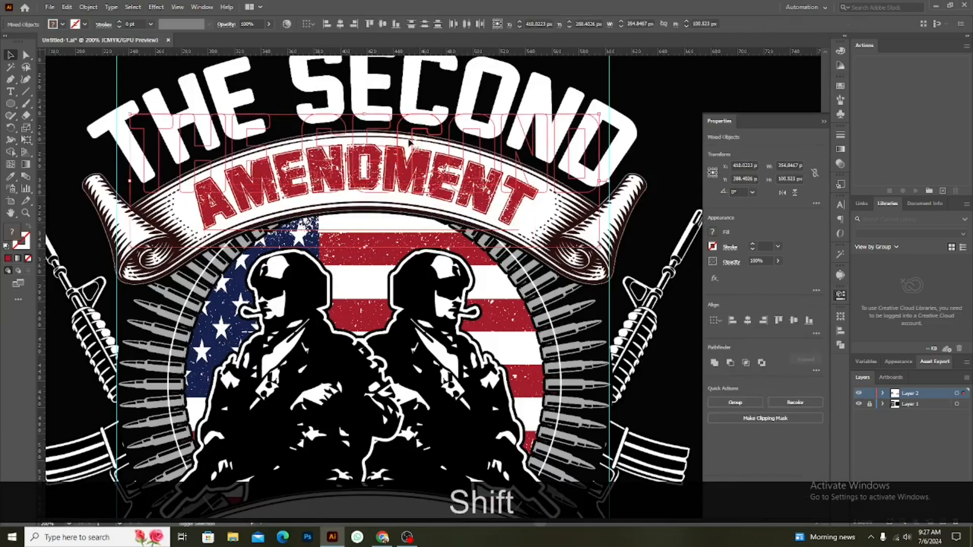
left_click(411, 93)
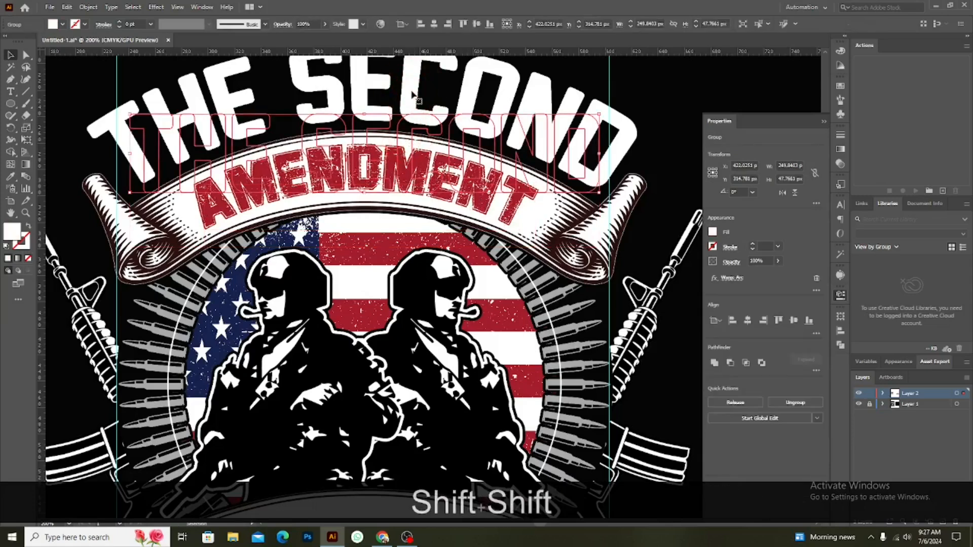
left_click(405, 282, "shift")
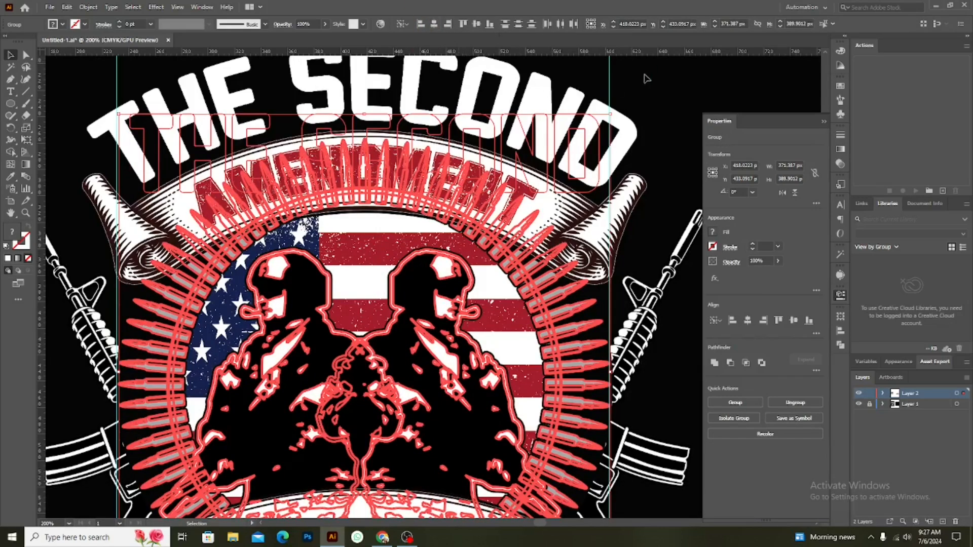
left_click(664, 82)
Bring the "IT WAS INTENDED TO" line from beside the artboard onto the design, just below the lower banner
scroll(571, 258, "down", 3)
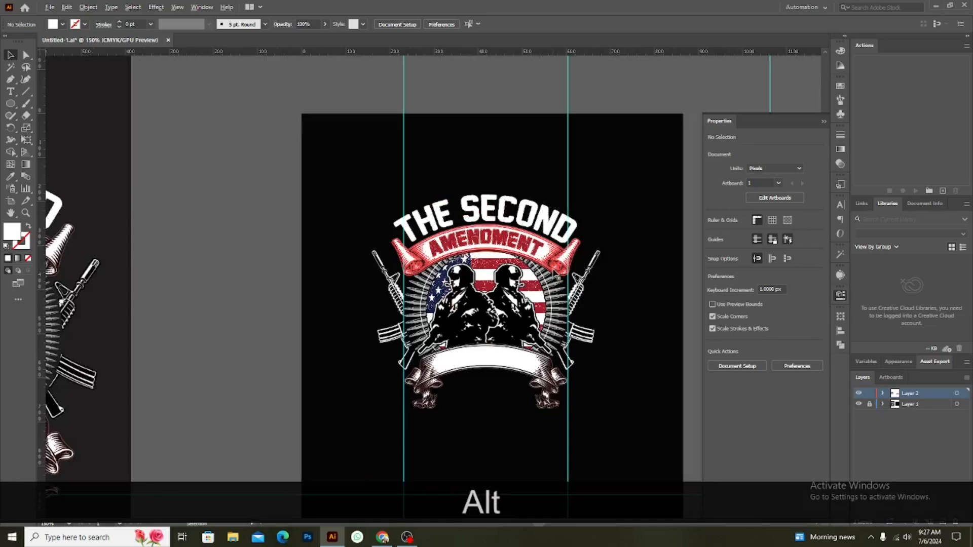
scroll(554, 274, "down", 3)
left_click_drag(642, 304, 624, 213)
scroll(619, 252, "down", 1)
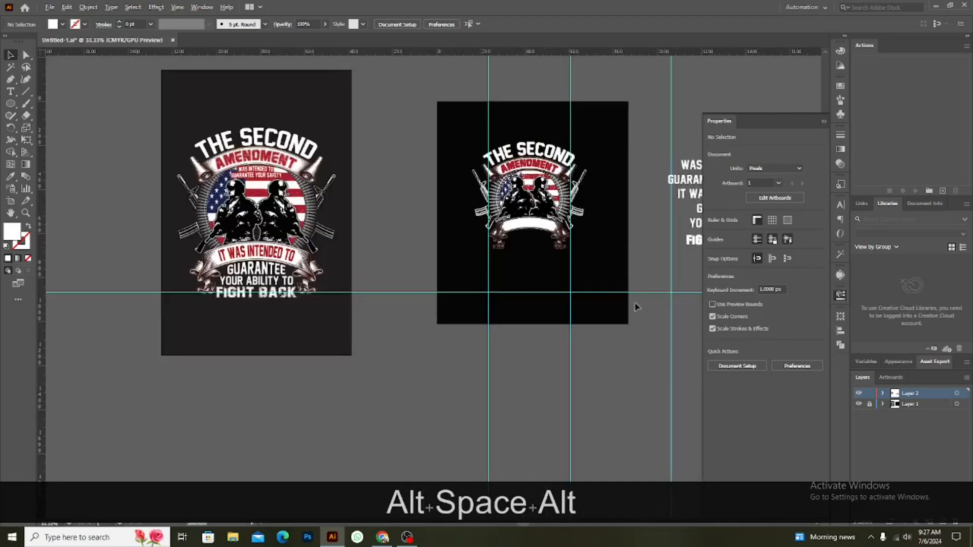
left_click_drag(635, 307, 514, 308)
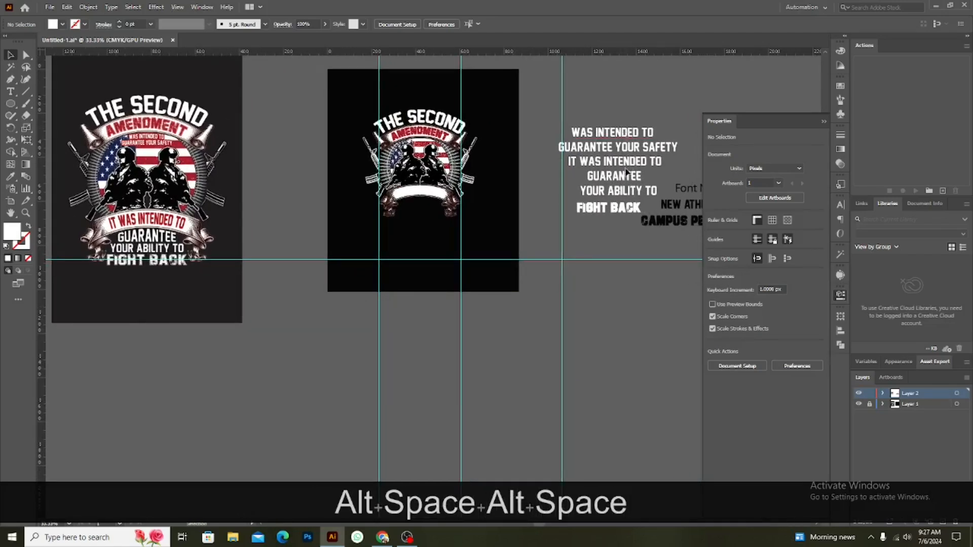
left_click_drag(617, 165, 437, 220)
scroll(394, 188, "up", 4)
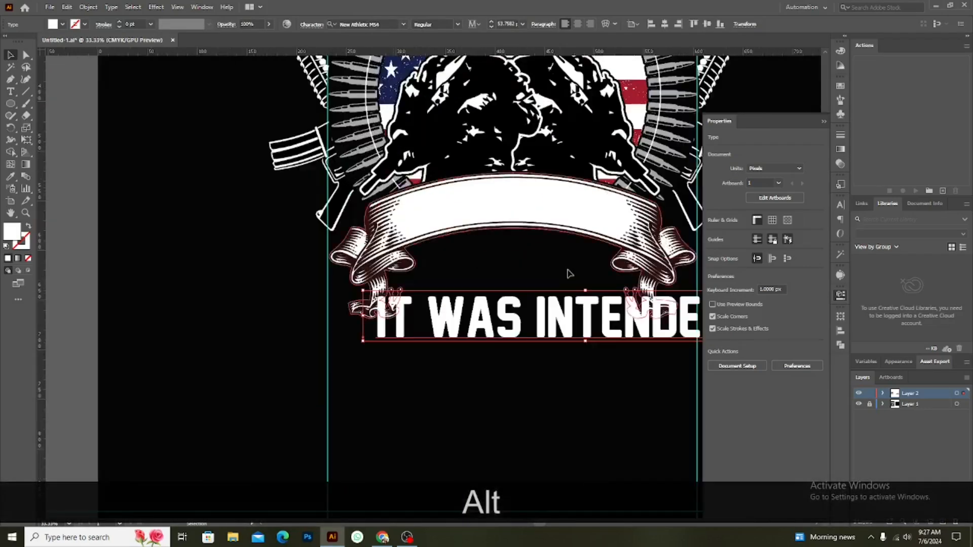
left_click_drag(561, 319, 461, 273)
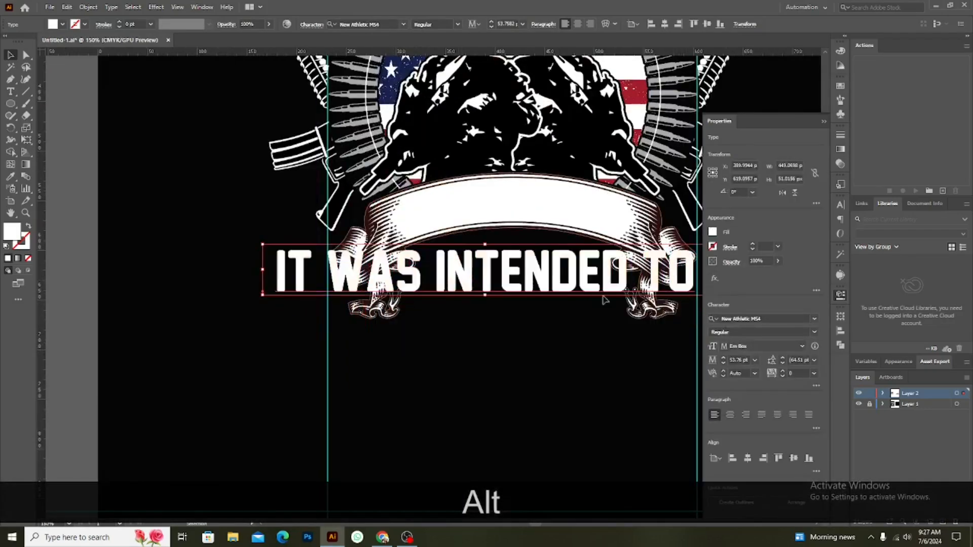
Reduce the "IT WAS INTENDED TO" line to about 39 pt and move it up onto the lower banner
scroll(524, 302, "down", 2)
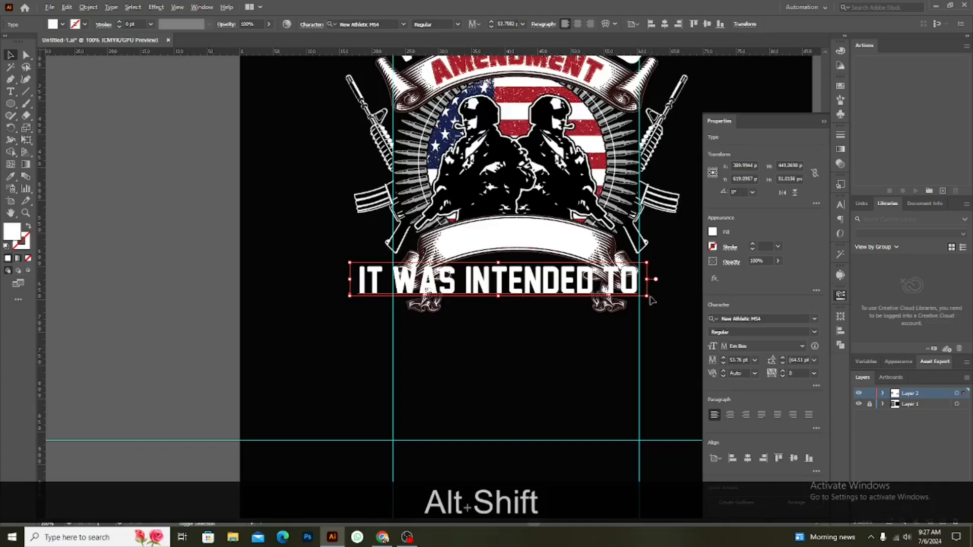
left_click_drag(646, 295, 615, 293)
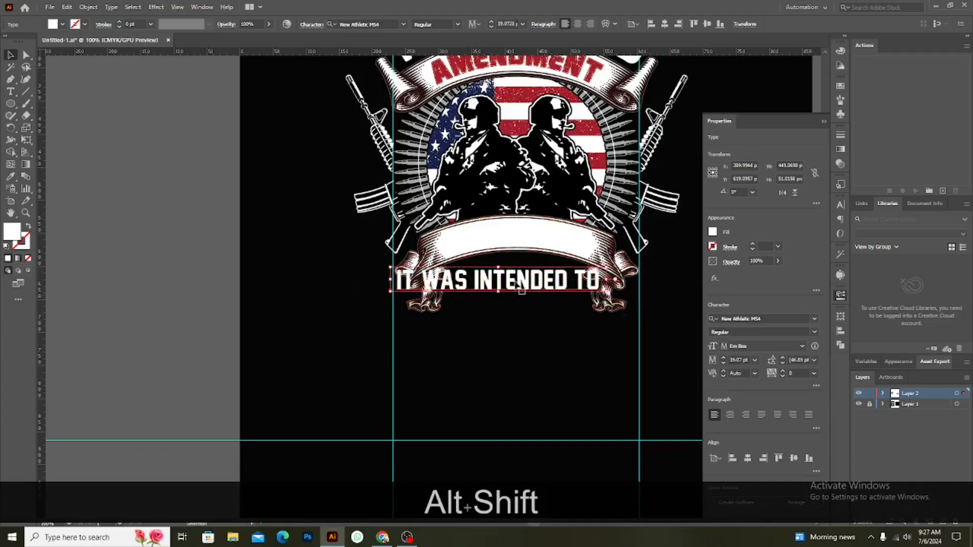
left_click_drag(517, 289, 529, 253)
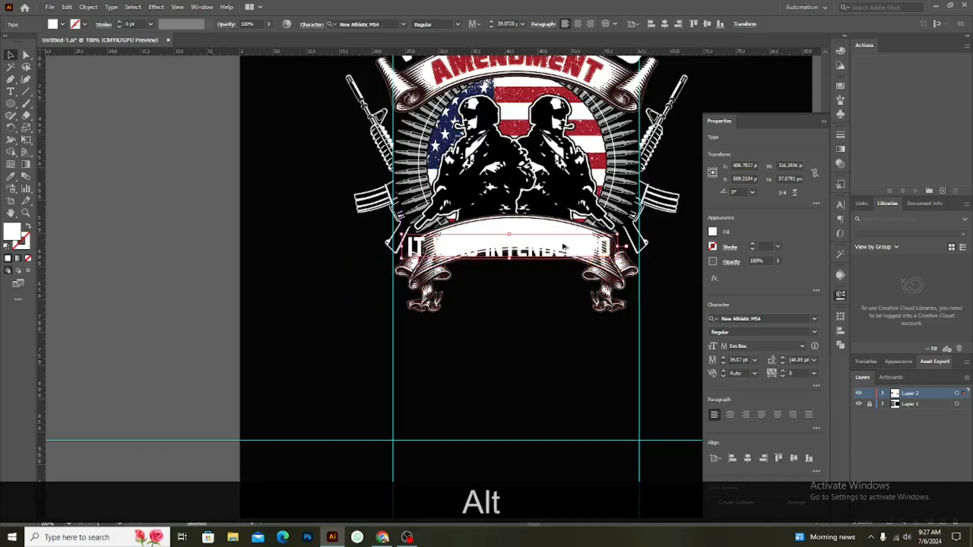
Recolor the "IT WAS INTENDED TO" line with the flag stripe's dark red using the Eyedropper
scroll(563, 247, "up", 2)
scroll(563, 247, "up", 1)
left_click(10, 177)
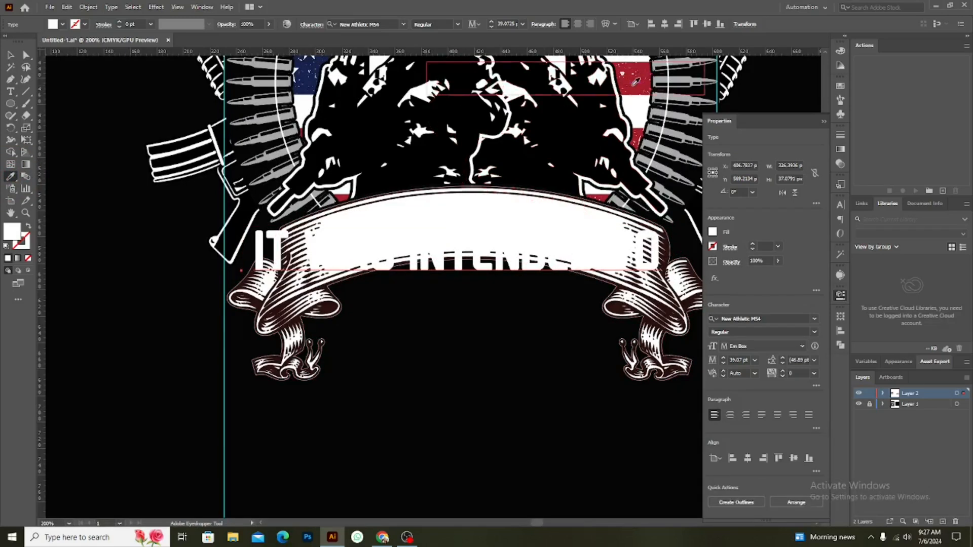
left_click(635, 81)
left_click(11, 55)
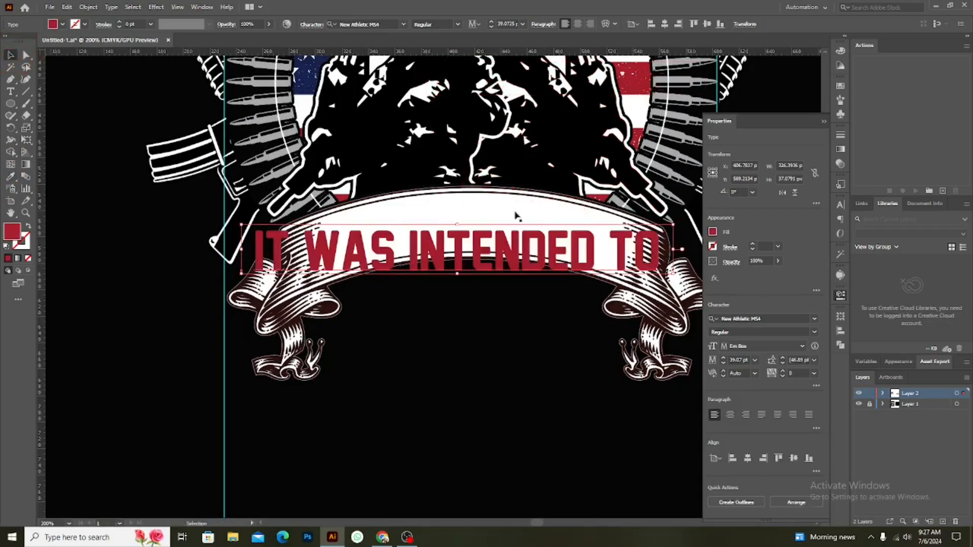
Resize the "IT WAS INTENDED TO" line to about 28 pt and position it inside the lower banner's white area
left_click_drag(672, 274, 630, 262)
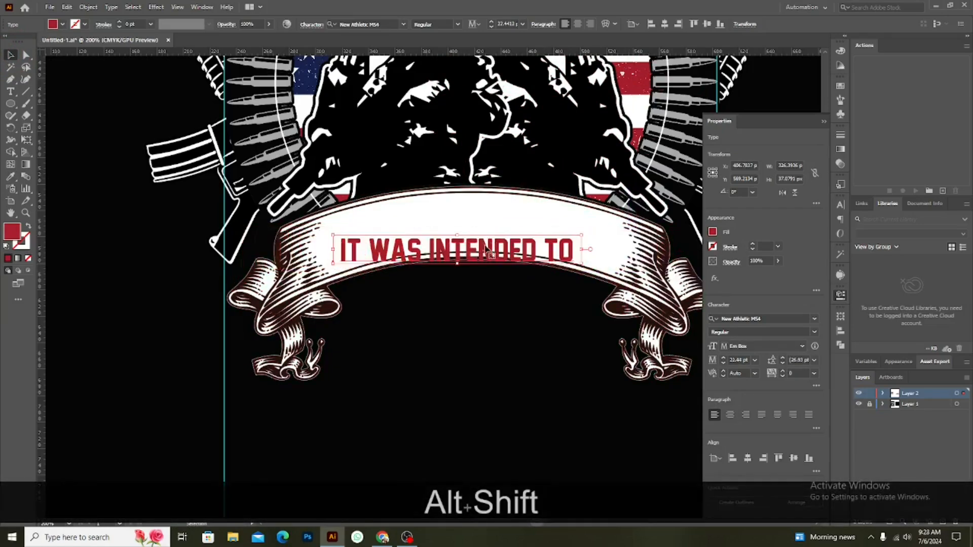
left_click_drag(486, 249, 485, 231)
left_click_drag(486, 228, 486, 228)
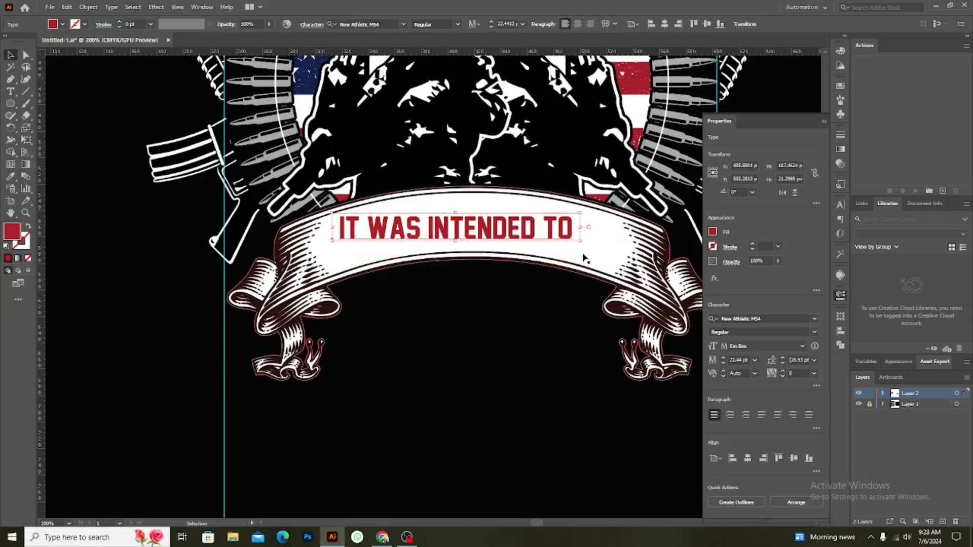
mouse_move(579, 241)
left_mouse_down()
mouse_move(622, 256)
mouse_move(542, 239)
mouse_move(664, 257)
mouse_move(586, 241)
left_mouse_up()
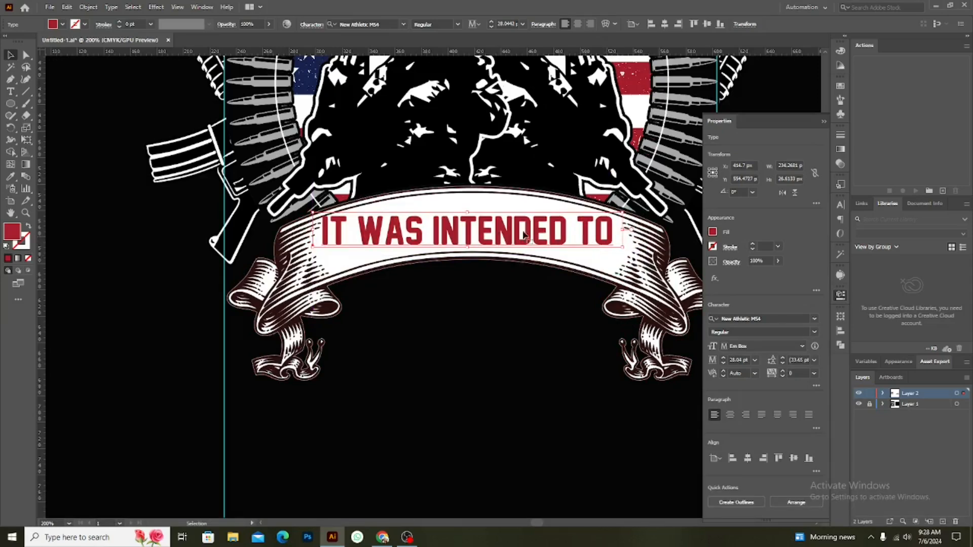
Apply an Arc warp to the "IT WAS INTENDED TO" line and move it straight down to fit the lower banner
left_click(156, 7)
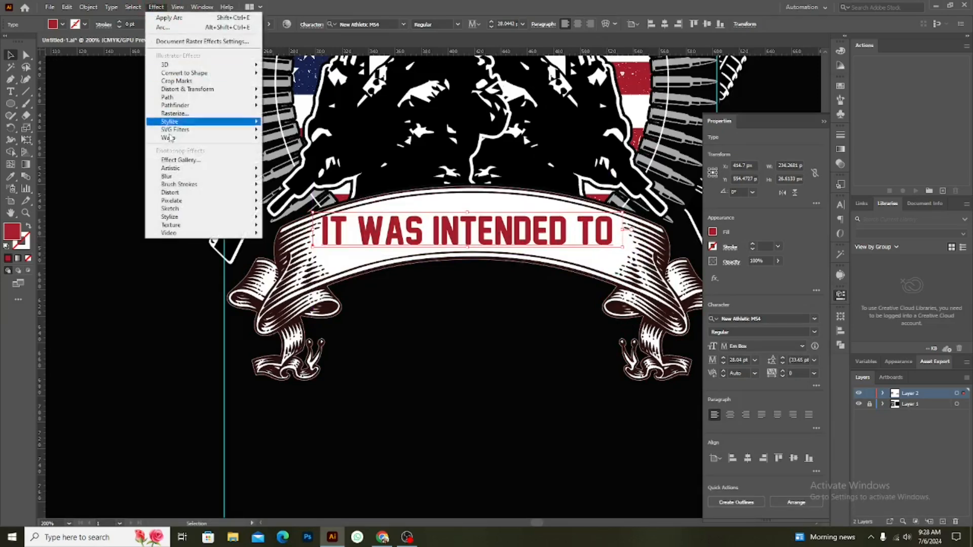
mouse_move(238, 138)
left_click(283, 139)
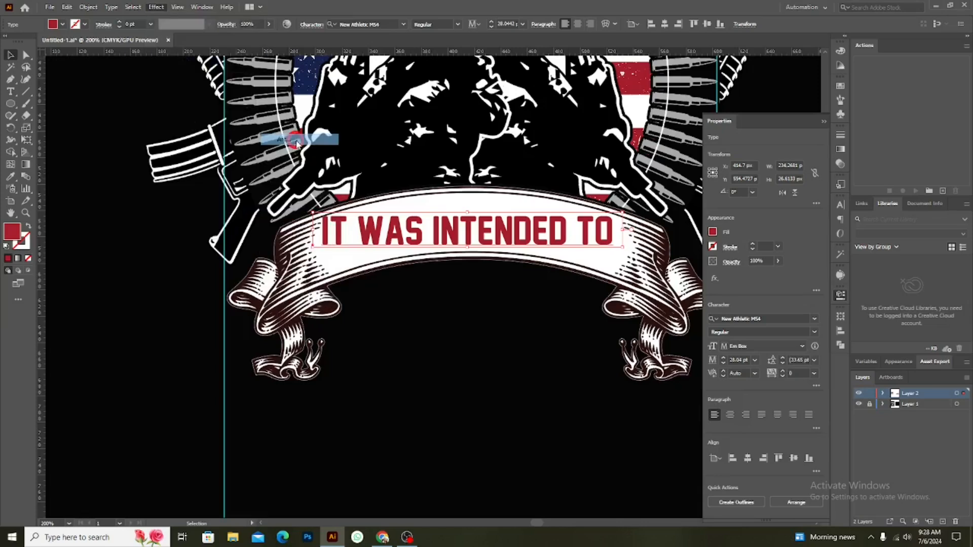
left_click(187, 519)
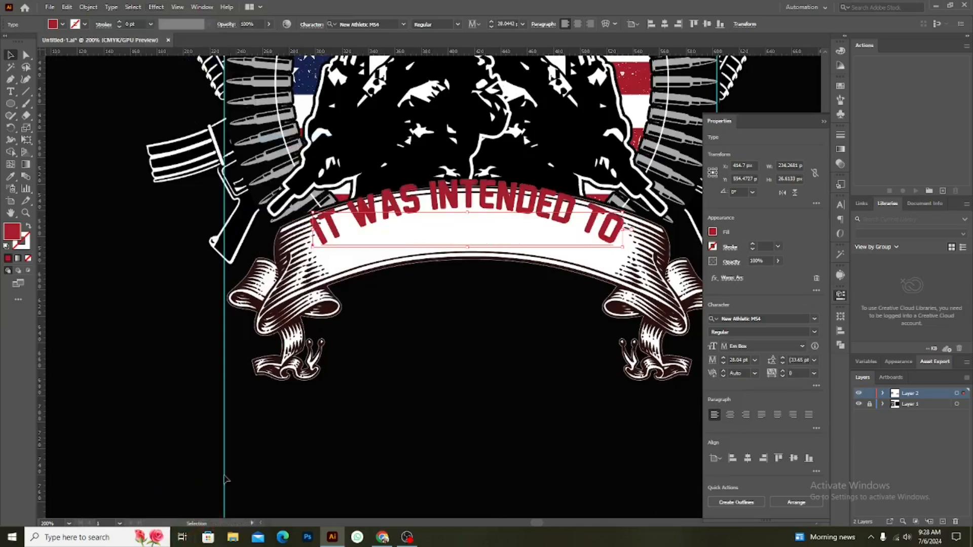
left_click_drag(492, 205, 484, 224)
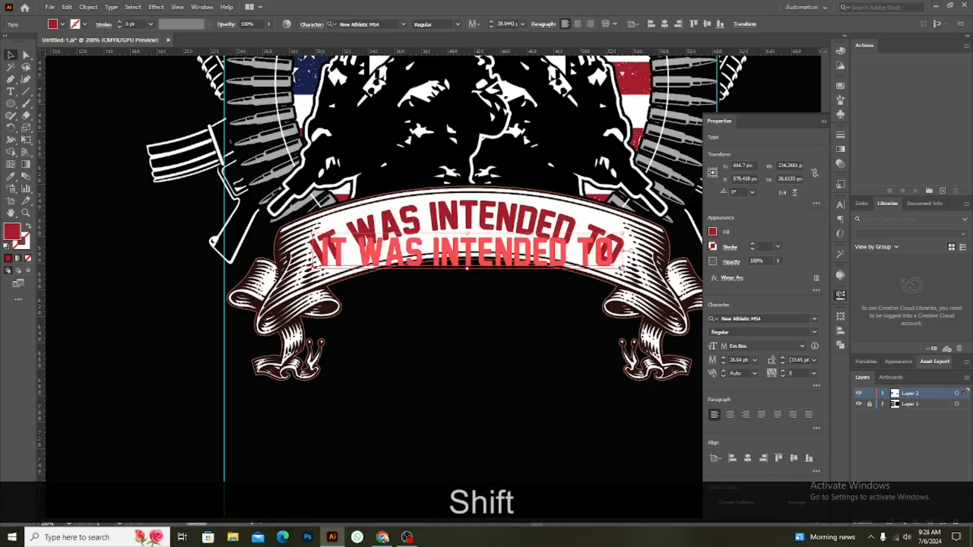
Reduce the arched "IT WAS INTENDED TO" line to about 27 pt and center it horizontally with the lower banner
left_click_drag(623, 268, 615, 266)
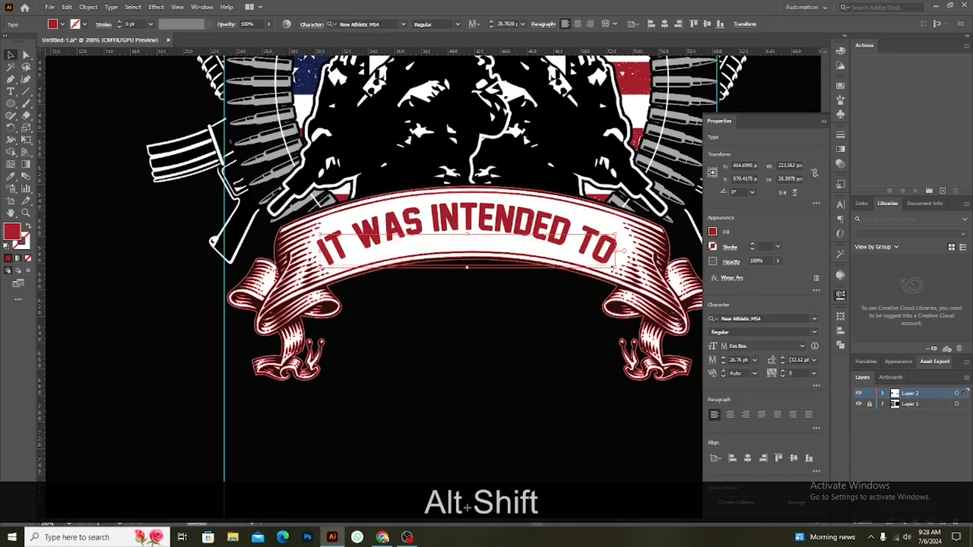
left_click(658, 303, "shift")
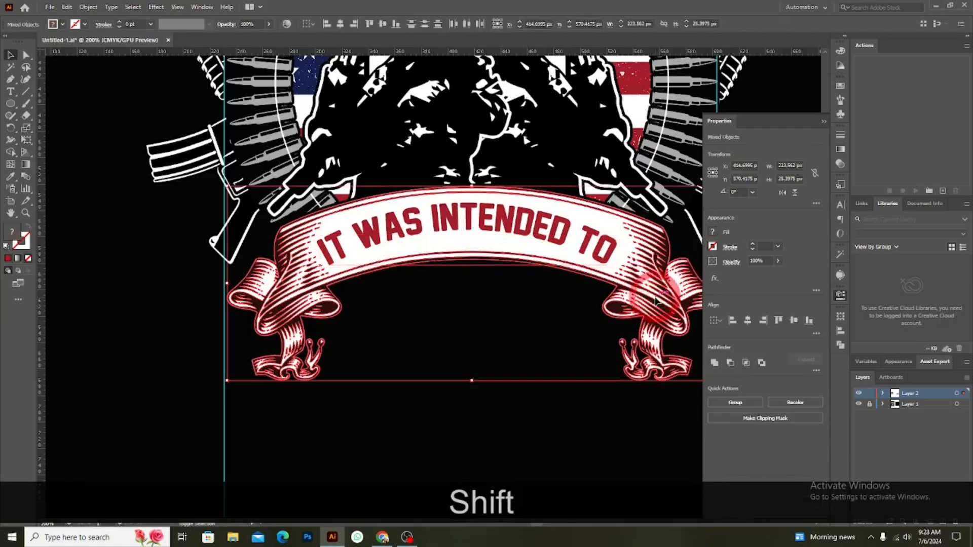
left_click(340, 24)
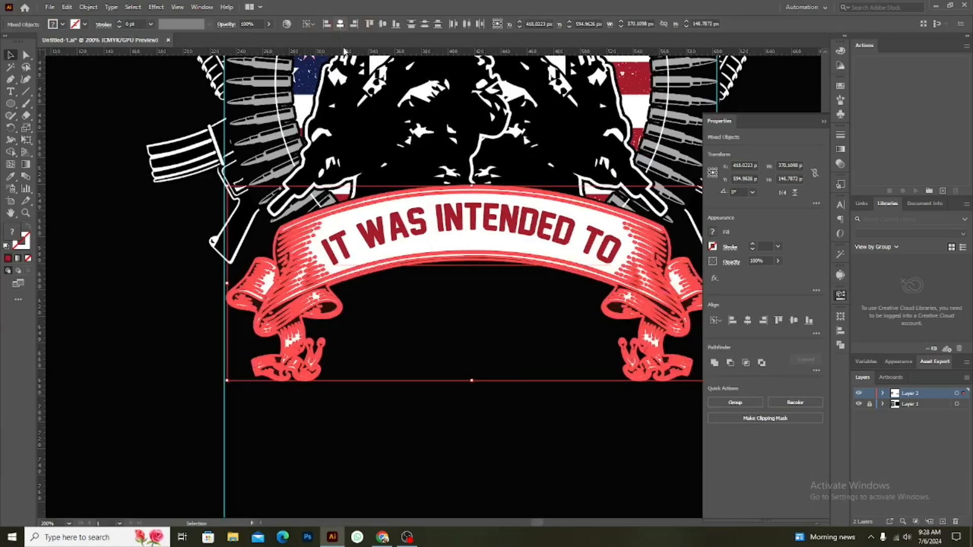
Set the Arc warp bend of the "IT WAS INTENDED TO" line to 25% and stretch the text slightly taller within the banner
left_click(493, 414)
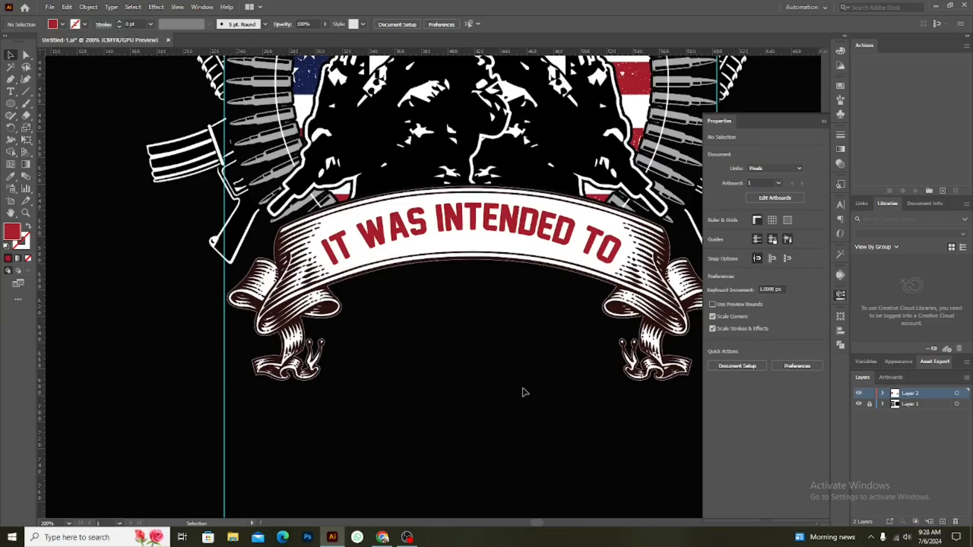
left_click(521, 234)
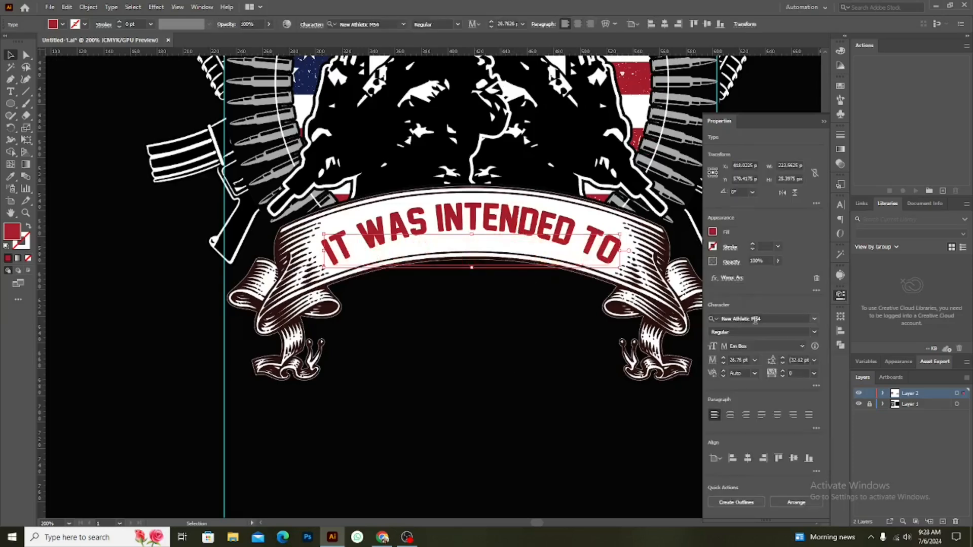
left_click(734, 281)
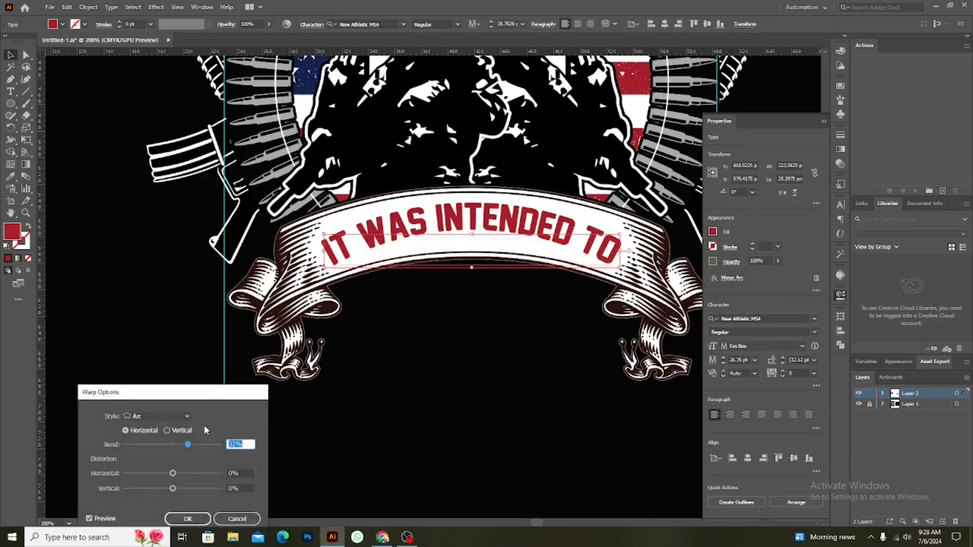
key("Down")
key("Down")
key("Down")
key("Down")
key("Down")
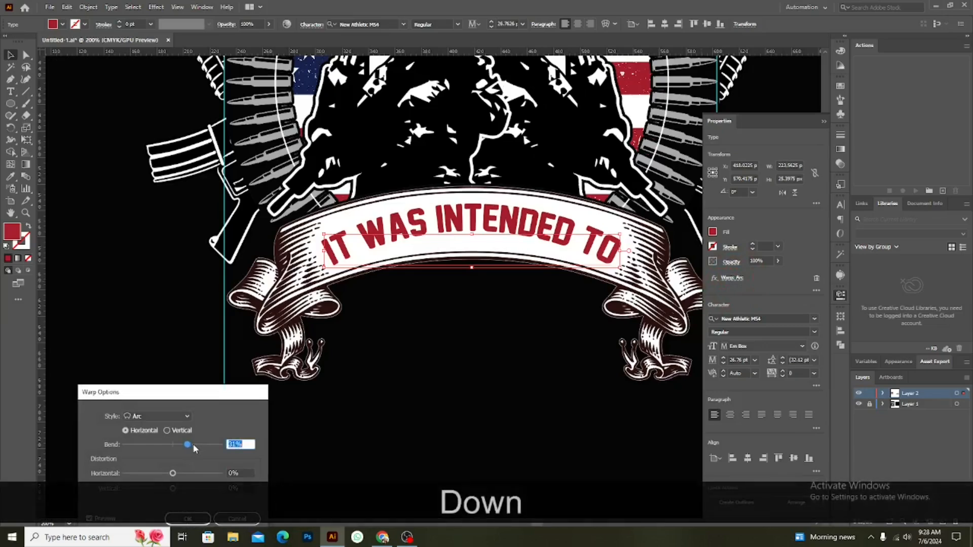
key("Down")
key("Down")
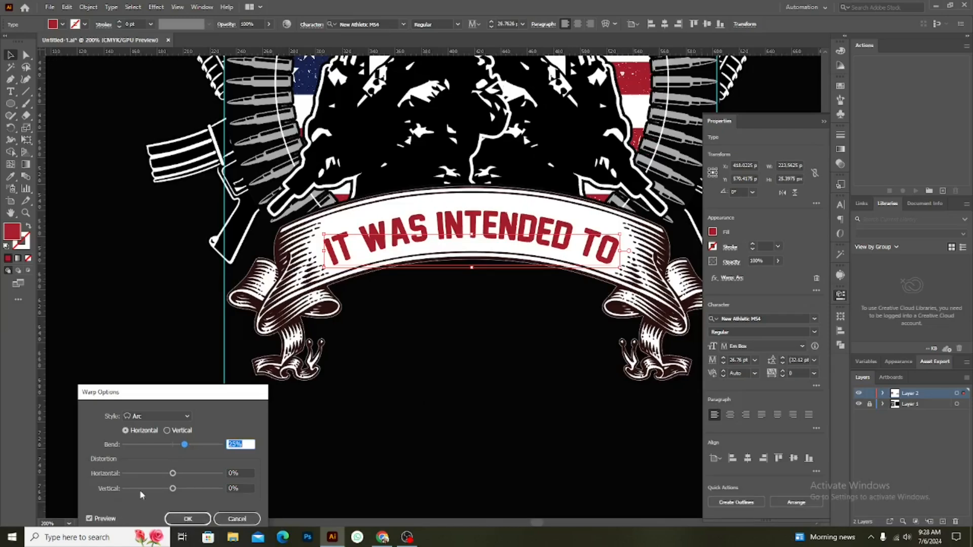
left_click(187, 519)
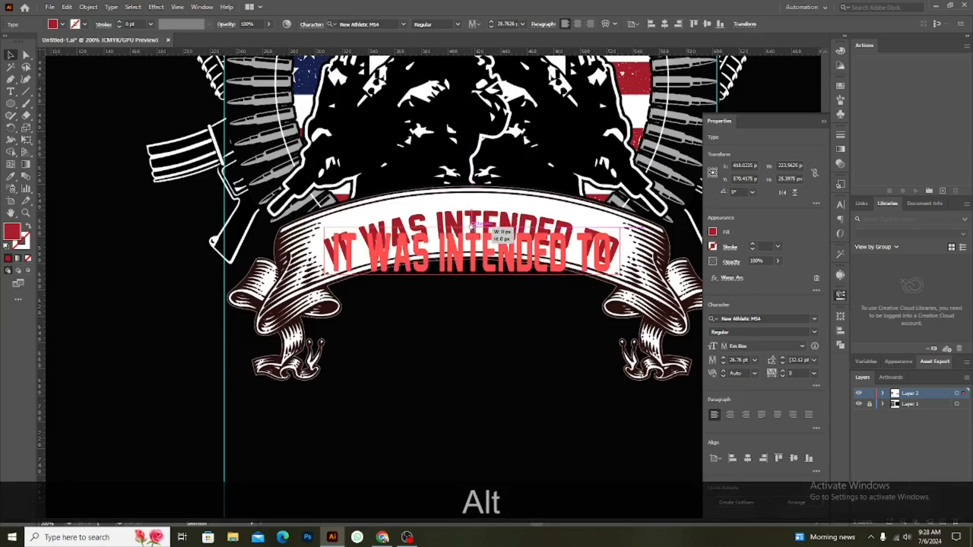
left_click(490, 383)
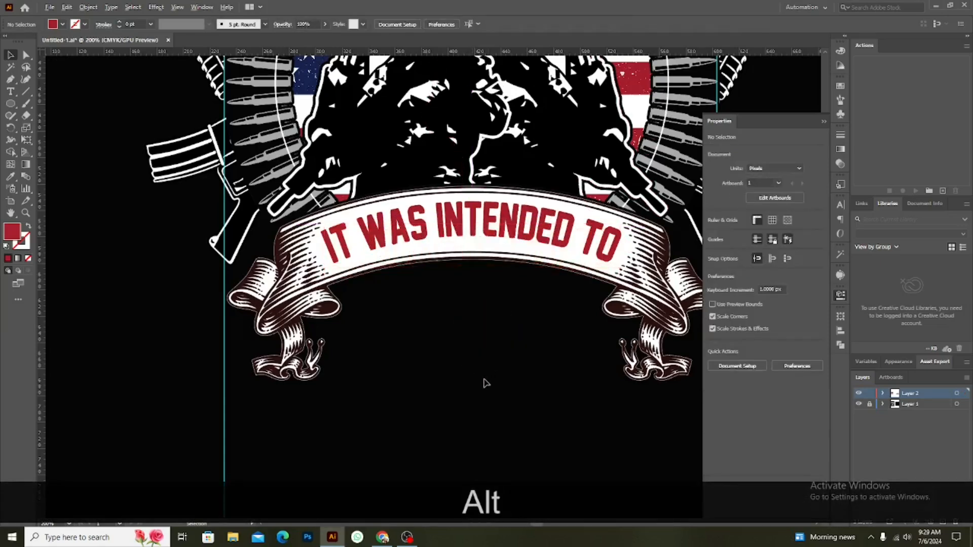
Move the "GUARANTEE" line onto the design just below the lower banner and reduce it to about 38 pt
scroll(484, 384, "down", 2)
scroll(484, 384, "down", 2)
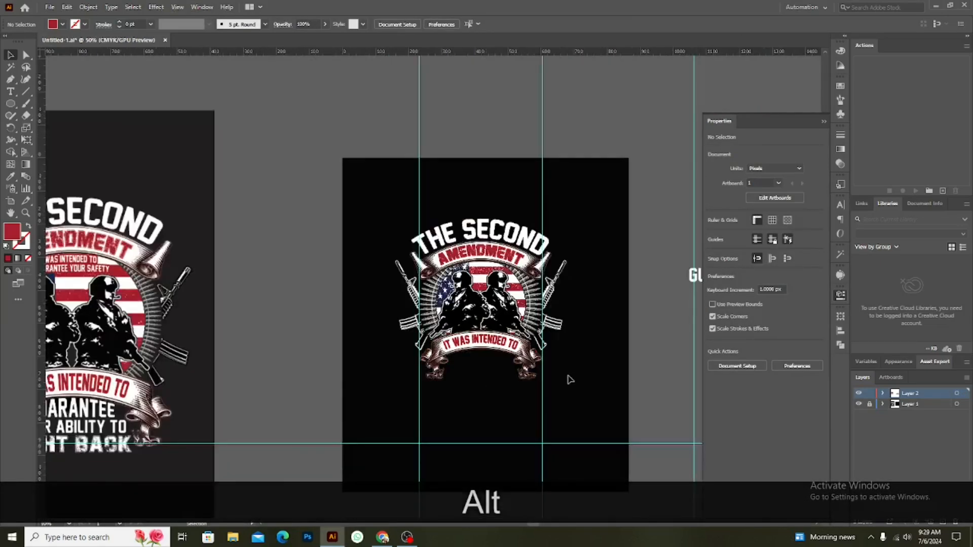
left_click_drag(612, 404, 617, 275)
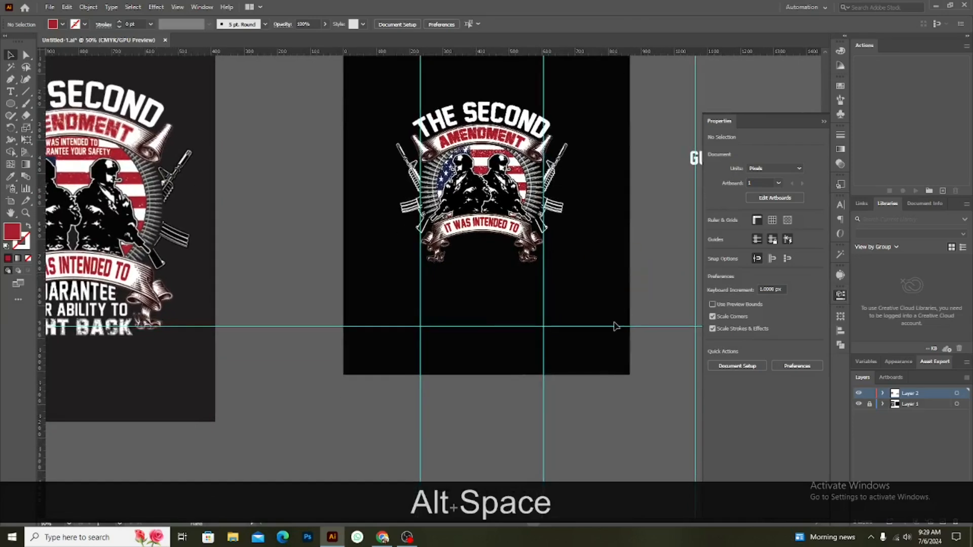
scroll(584, 318, "down", 1)
left_click_drag(609, 408, 539, 389)
left_click_drag(654, 232, 454, 263)
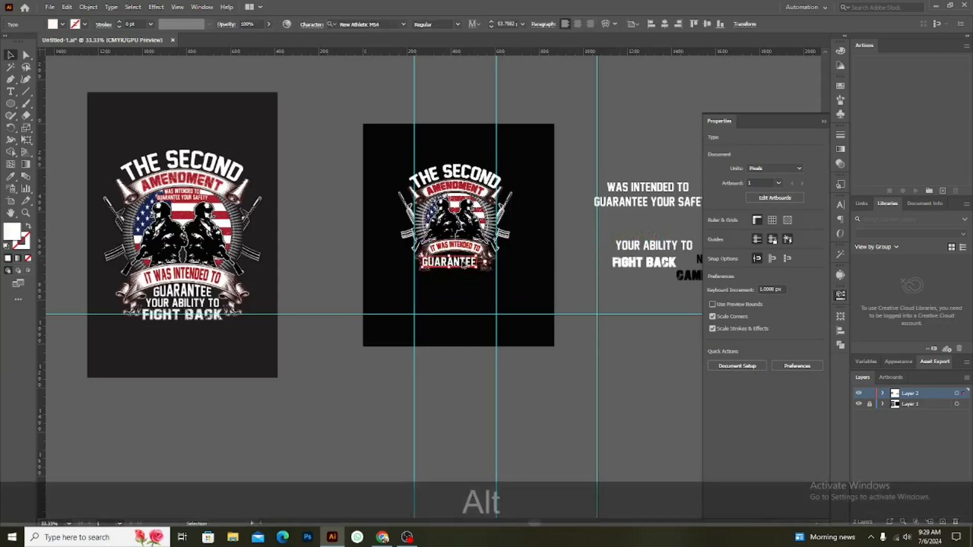
scroll(462, 262, "up", 3)
left_click_drag(505, 281, 496, 278)
left_click_drag(423, 264, 440, 258)
left_click_drag(516, 272, 458, 255)
Convert "GUARANTEE" to outlines and apply an Arc Upper warp with a 25% bend
right_click(457, 255)
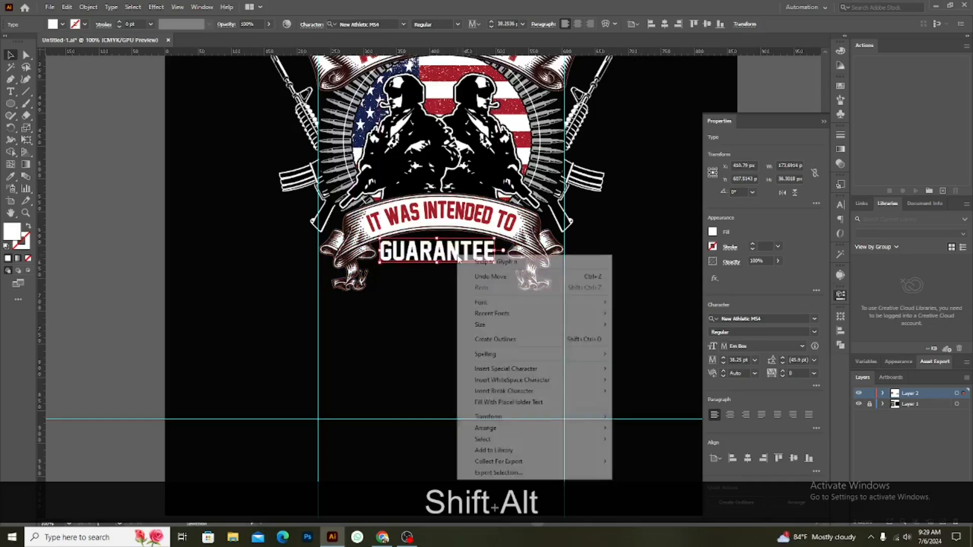
key("ctrl+shift+o")
key("ctrl+plus")
left_click(155, 7)
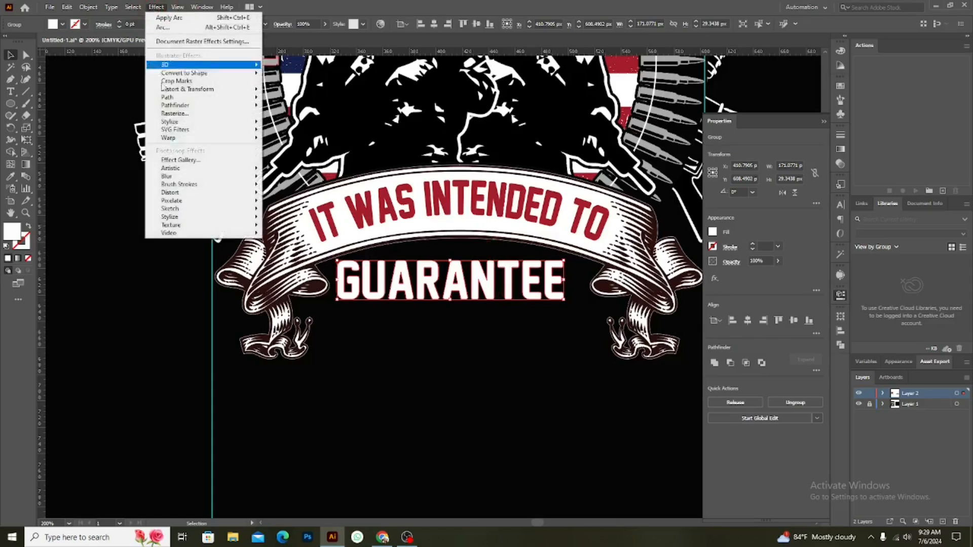
mouse_move(184, 137)
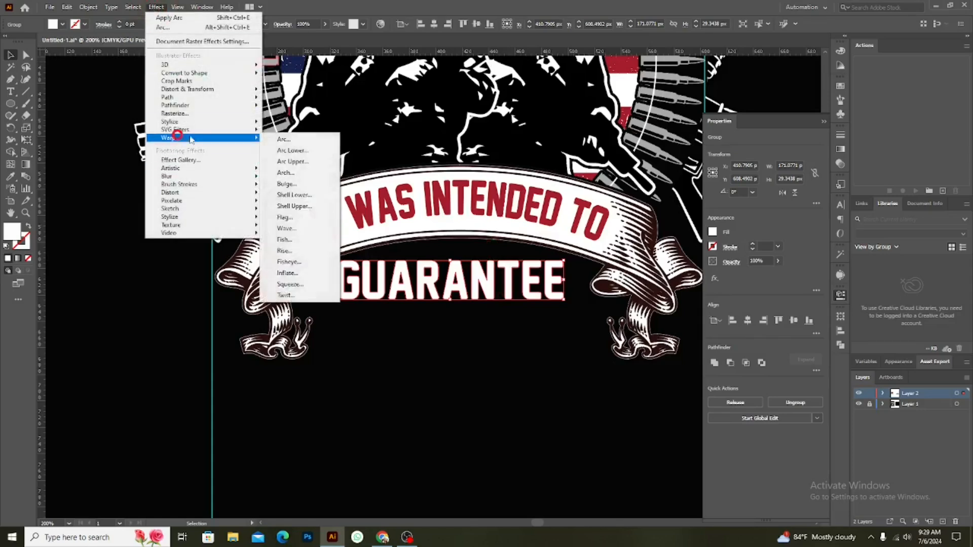
left_click(302, 151)
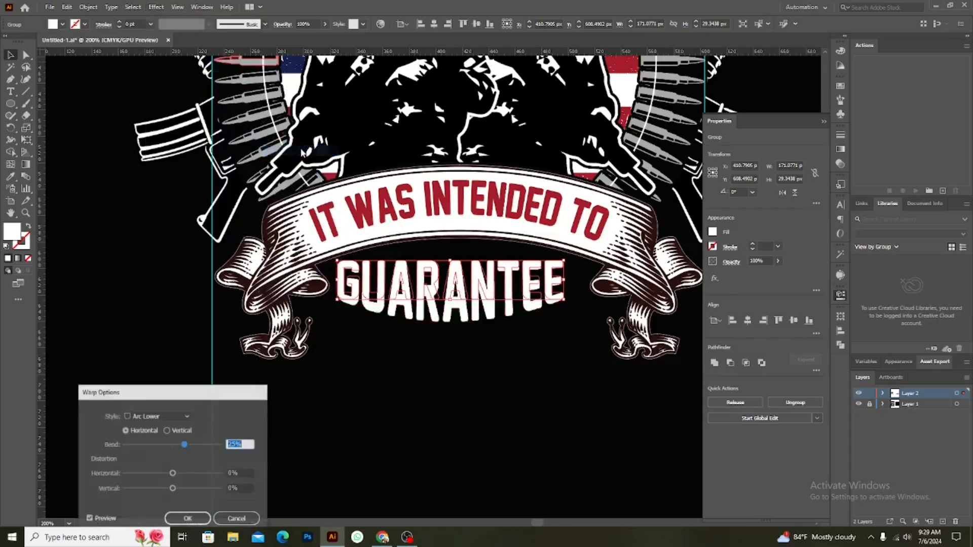
left_click(166, 415)
left_click(150, 265)
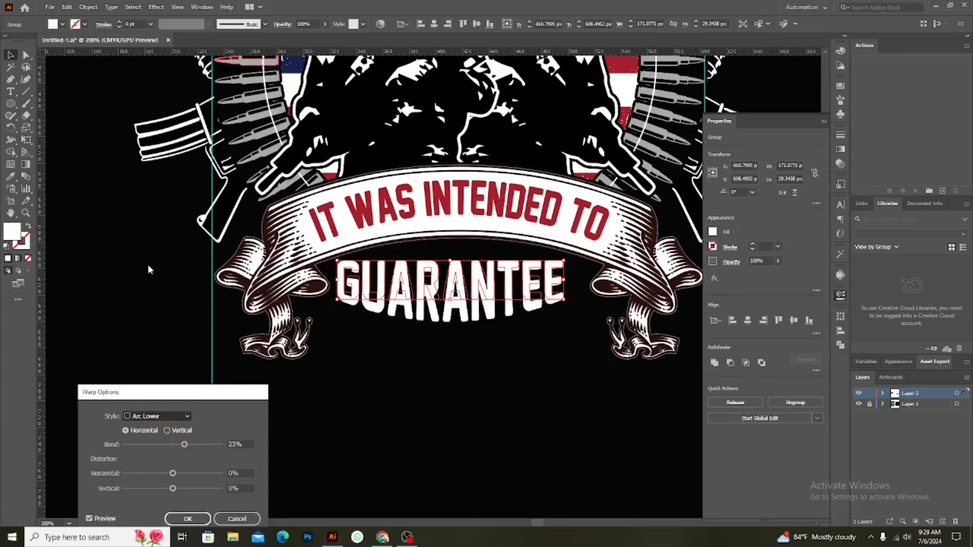
left_click(187, 518)
Resize the warped "GUARANTEE" to about 185 px wide and 27 px high, and nudge it 4 px down from the banner
left_click_drag(562, 287, 582, 284)
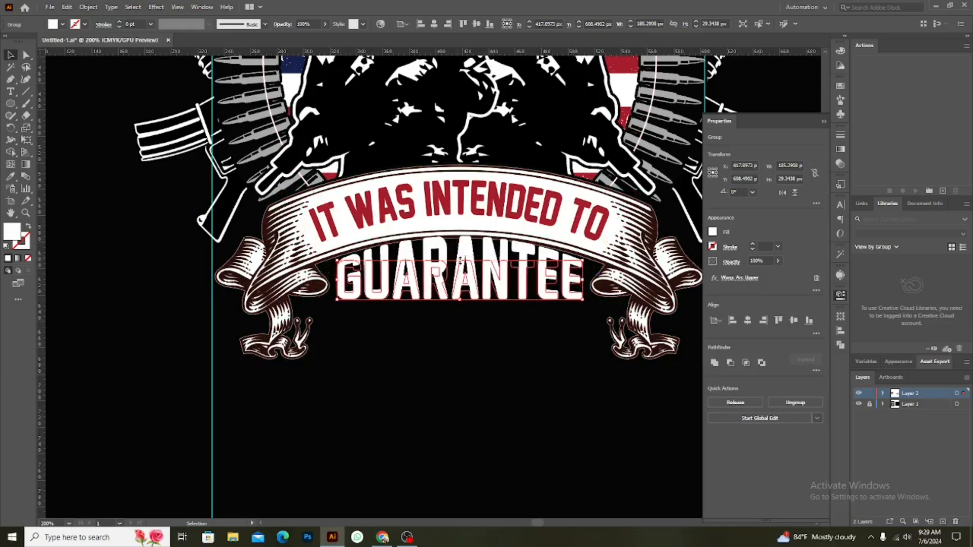
left_click_drag(461, 260, 462, 268)
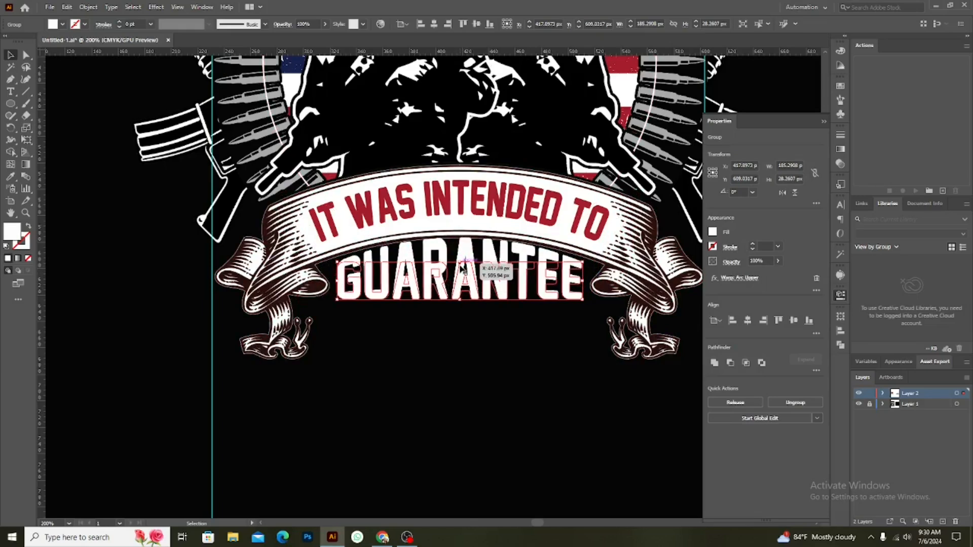
key("Down")
key("Down")
key("Down")
key("Down")
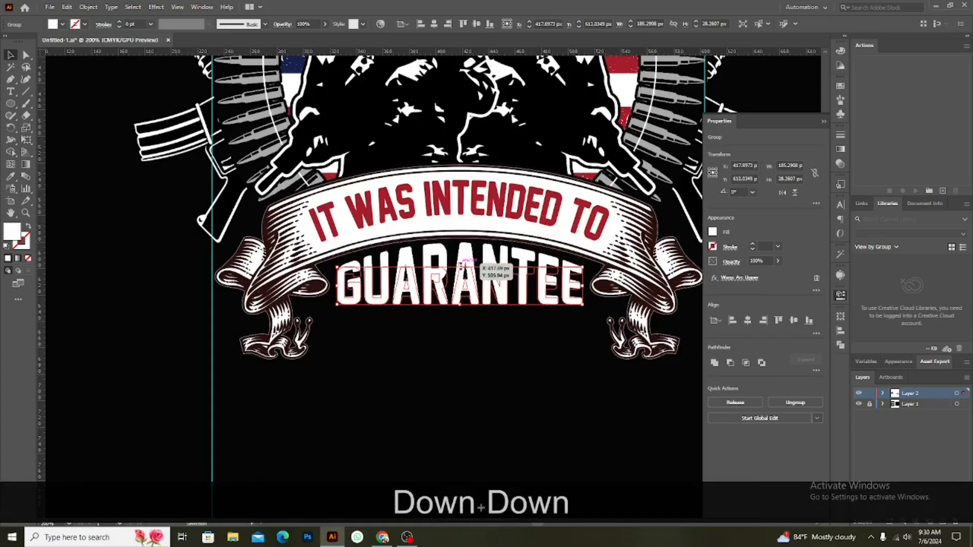
left_click_drag(460, 267, 460, 270)
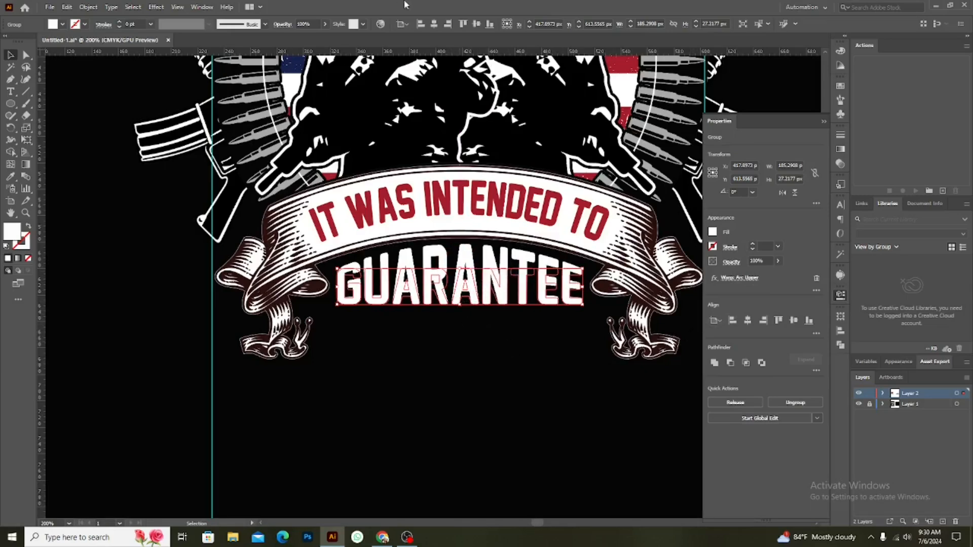
Center "GUARANTEE" horizontally with the lower banner
left_click_drag(474, 185, 514, 230)
left_click(632, 272, "shift")
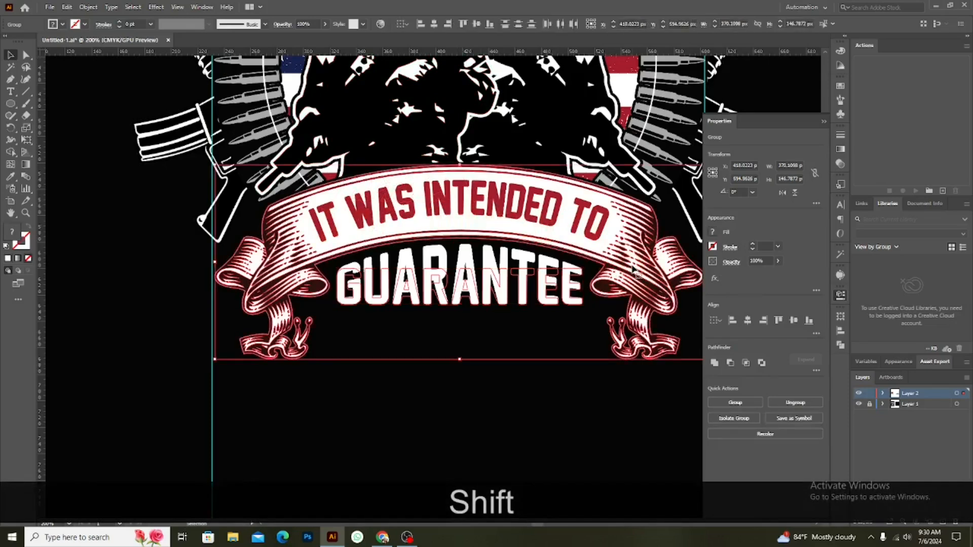
left_click(632, 271)
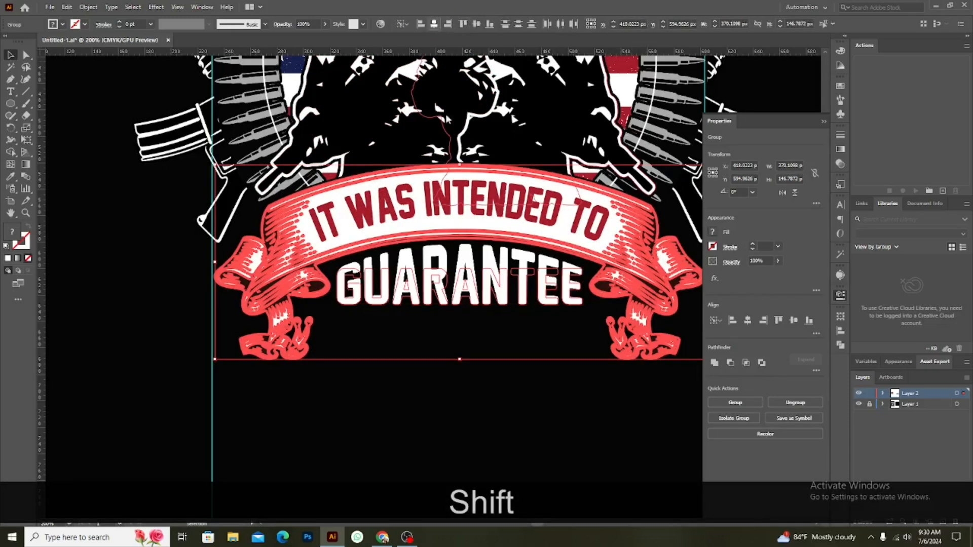
left_click(495, 418)
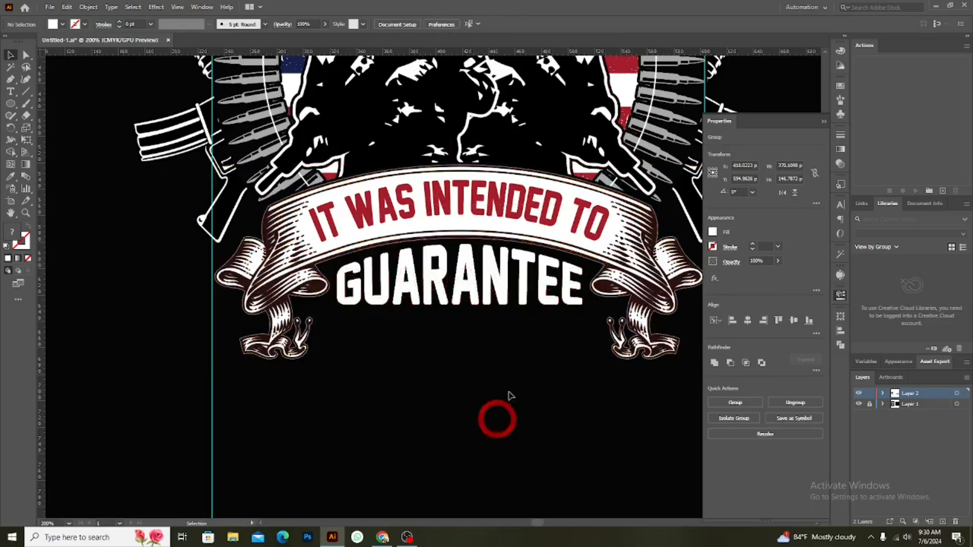
Shorten "GUARANTEE" slightly by raising its lower edge
left_click(524, 281)
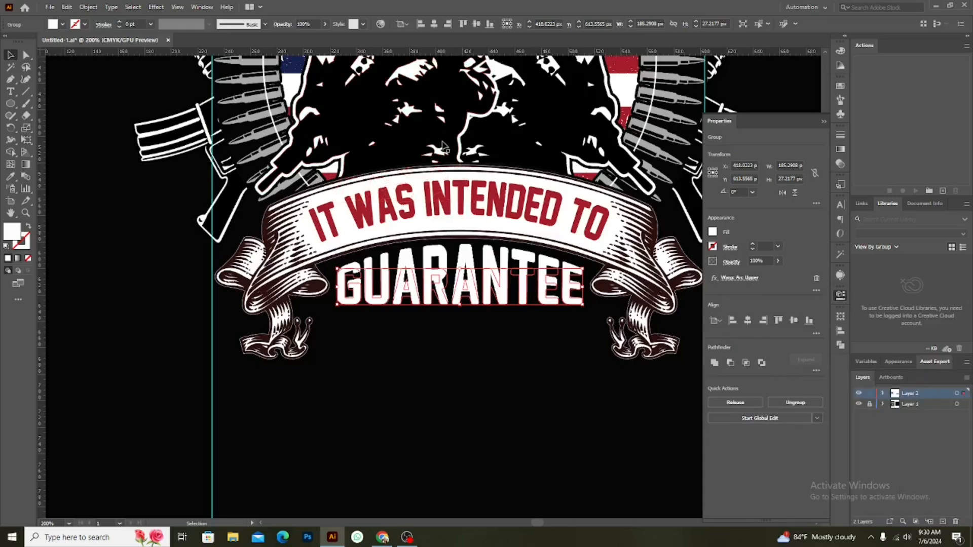
left_click_drag(461, 306, 459, 298)
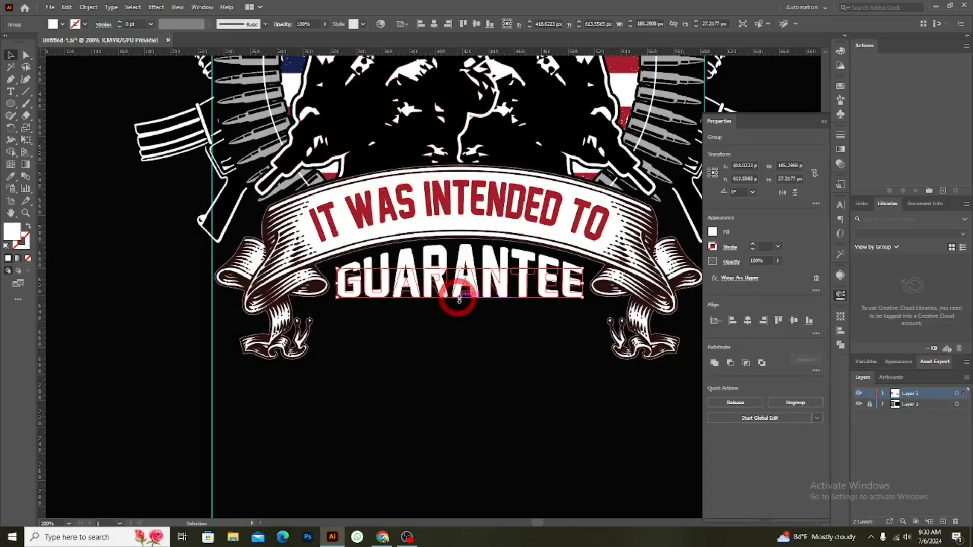
left_click(473, 349)
Move the "YOUR ABILITY TO" line directly beneath "GUARANTEE" and reduce it to about 32 pt so it fits between the ribbon tails
scroll(469, 350, "down", 4, "alt")
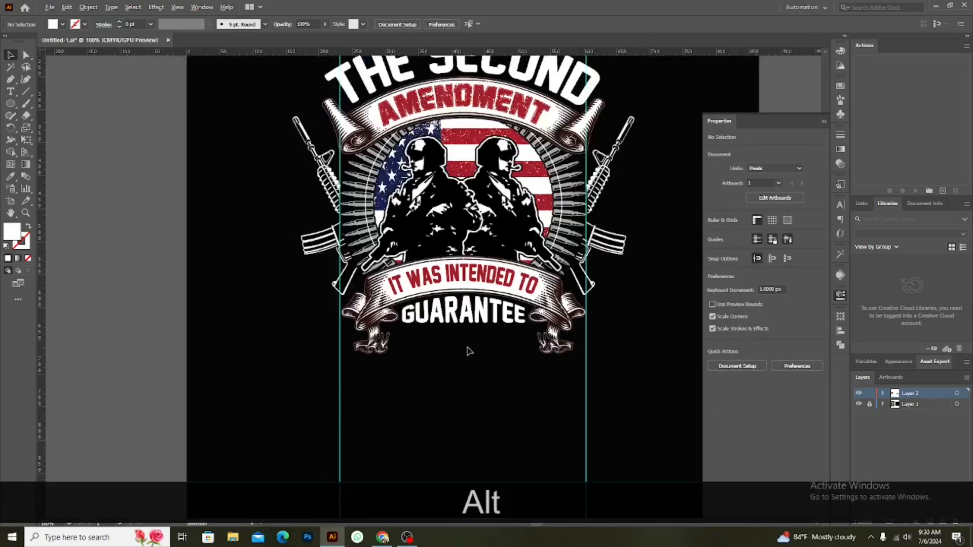
scroll(479, 348, "down", 3, "alt")
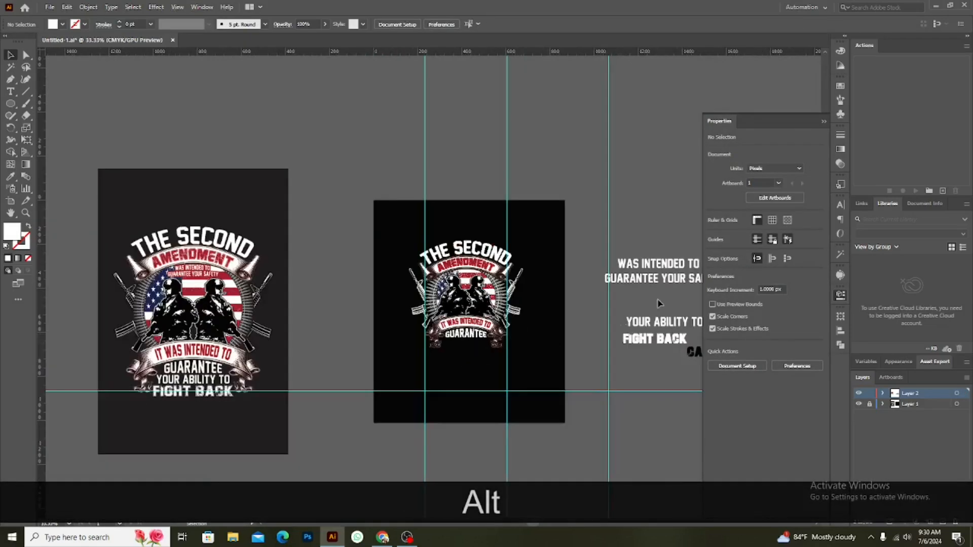
left_click_drag(665, 327, 449, 362)
scroll(491, 364, "up", 1, "alt")
scroll(491, 363, "up", 2, "alt")
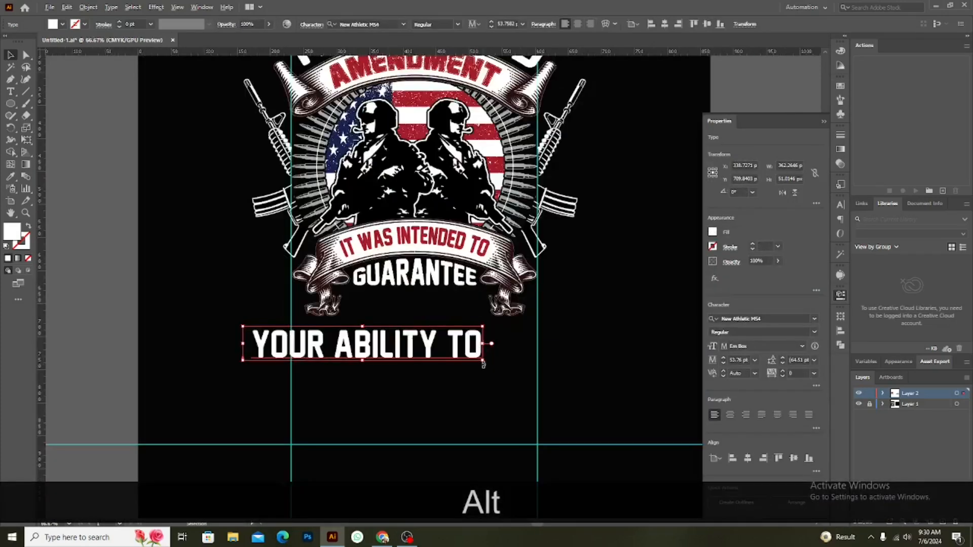
left_click_drag(484, 363, 431, 312)
scroll(459, 304, "up", 1, "alt")
scroll(458, 304, "up", 2, "alt")
left_click_drag(541, 315, 512, 318)
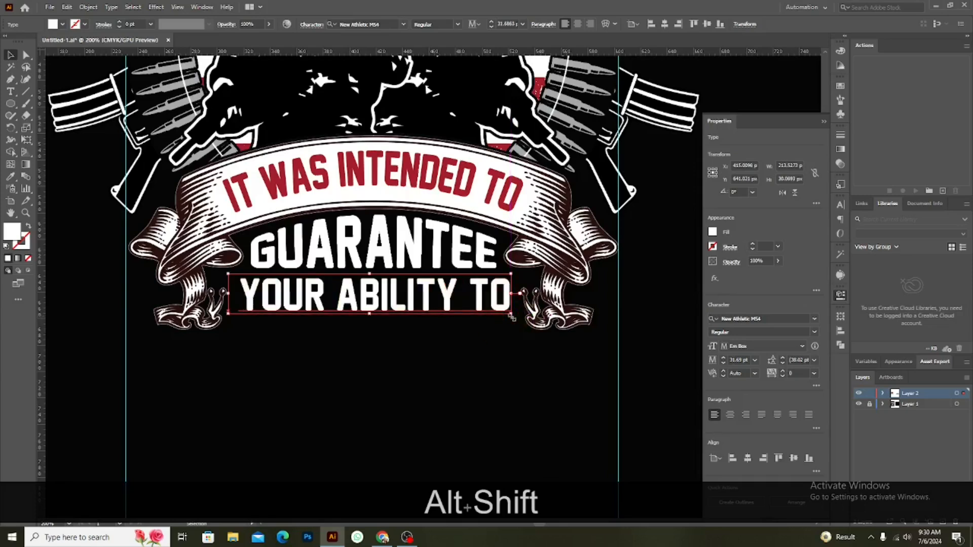
key("Up")
key("Up")
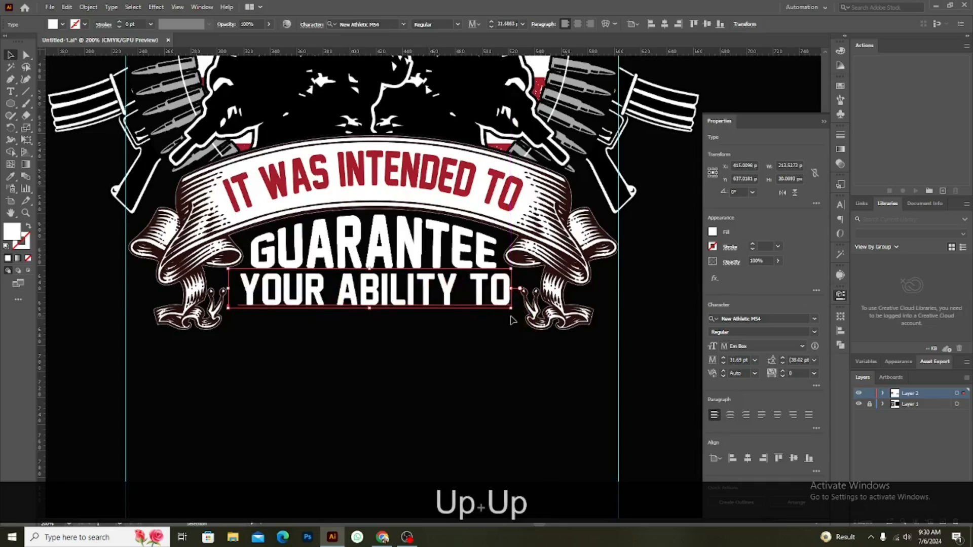
left_click(462, 343)
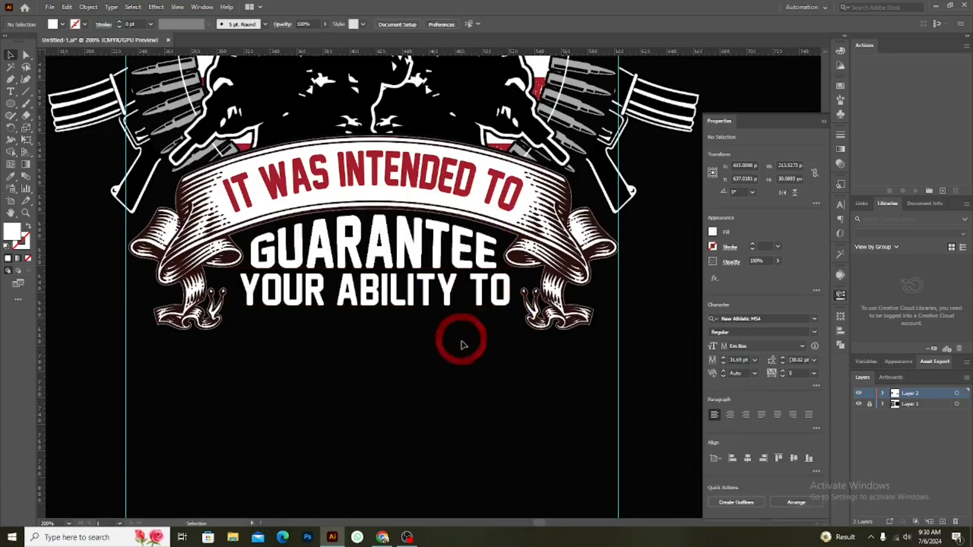
Move the "FIGHT BACK" line onto the design below "YOUR ABILITY TO" and reduce it to about 40 pt
scroll(467, 384, "down", 1)
scroll(467, 385, "down", 2)
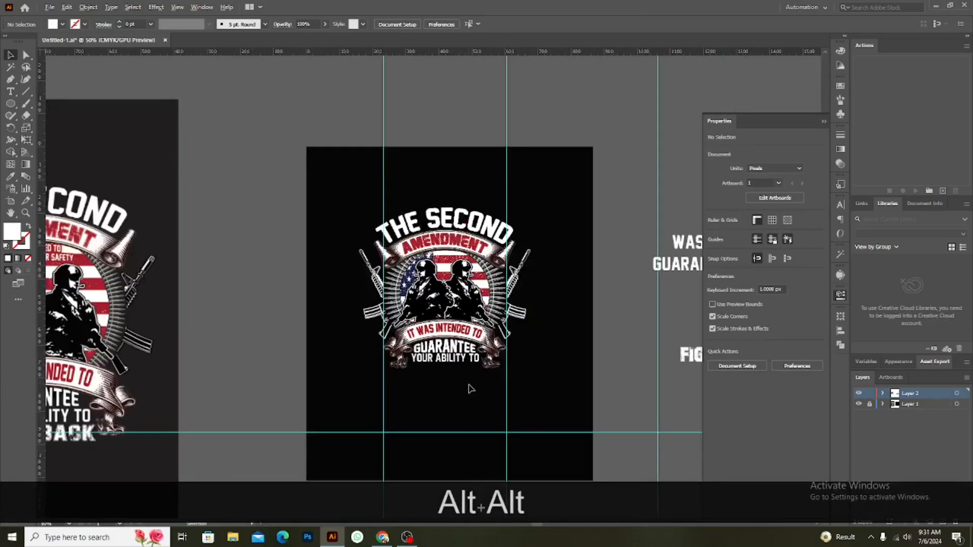
scroll(470, 386, "down", 1)
left_click_drag(663, 368, 473, 385)
scroll(473, 385, "up", 4)
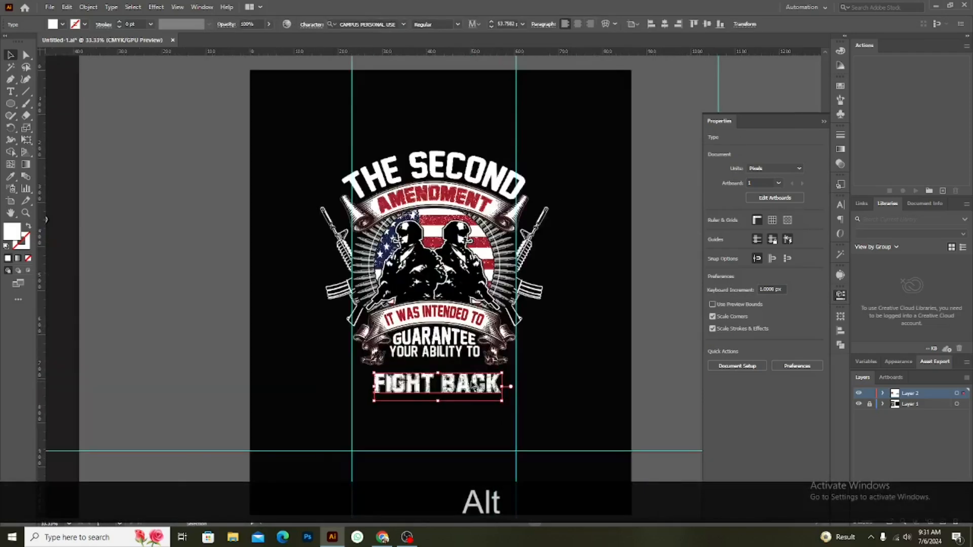
left_click_drag(541, 425, 502, 390)
Nudge "FIGHT BACK" up against "YOUR ABILITY TO" and shorten its height slightly from the lower edge
key("Up")
key("Up")
key("Up")
key("Up")
key("Up")
key("Up")
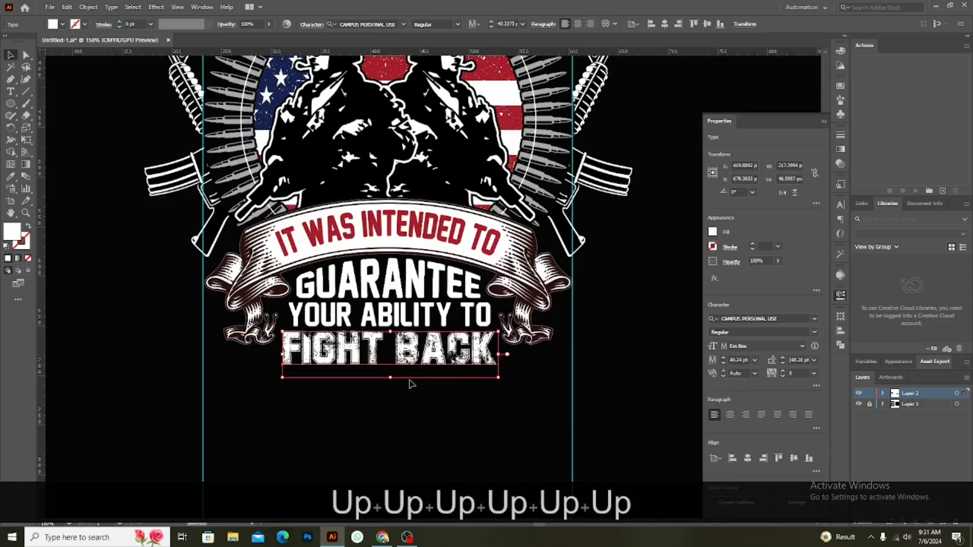
mouse_move(385, 376)
left_mouse_down()
mouse_move(405, 381)
mouse_move(391, 372)
left_mouse_up()
left_click(393, 403)
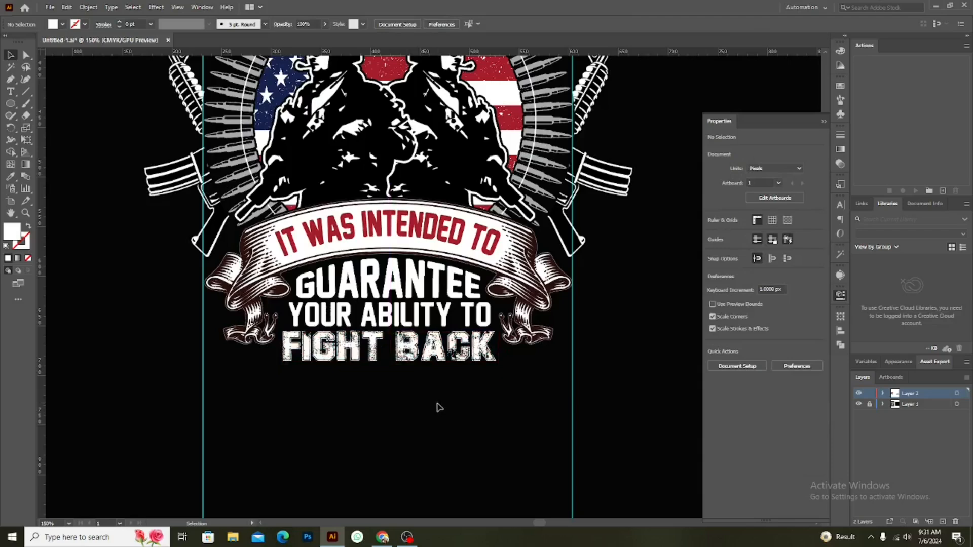
scroll(465, 410, "down", 5)
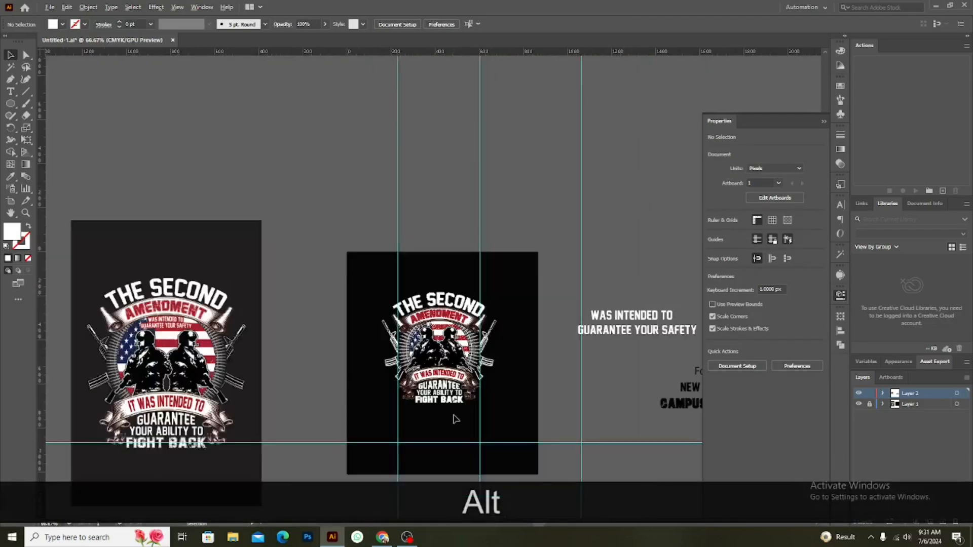
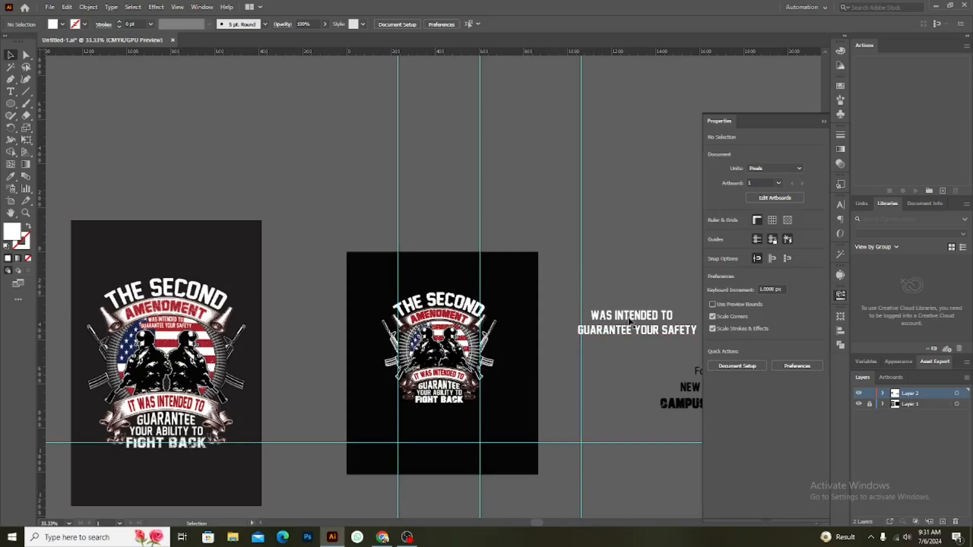
left_click_drag(609, 321, 578, 386)
scroll(580, 386, "up", 1)
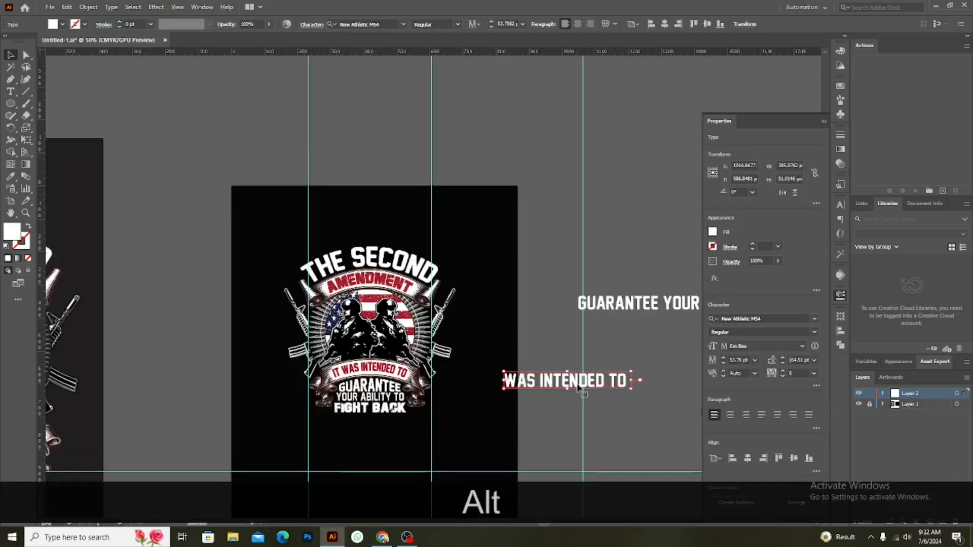
key("ctrl+alt+z")
left_click(624, 360)
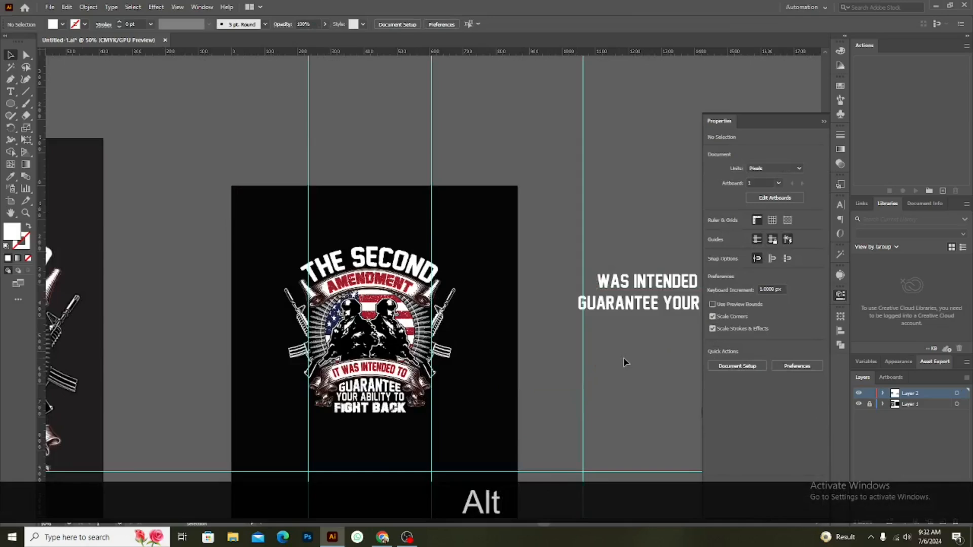
Convert the "WAS INTENDED TO" and "GUARANTEE YOUR SAFETY" lines beside the artboard to outlines
scroll(623, 357, "down", 1)
scroll(624, 358, "up", 2)
left_click_drag(625, 359, 447, 378)
left_click(481, 293)
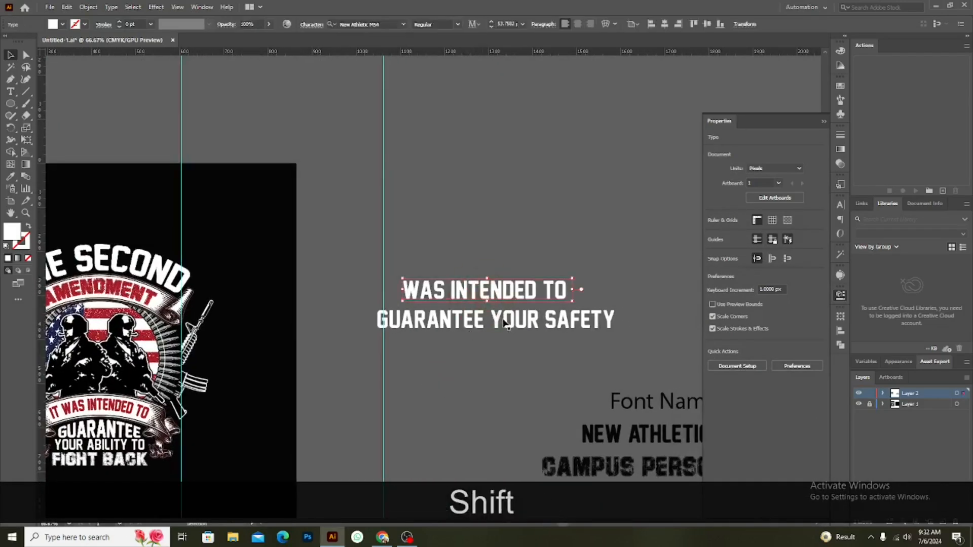
left_click(504, 319, "shift")
right_click(503, 319)
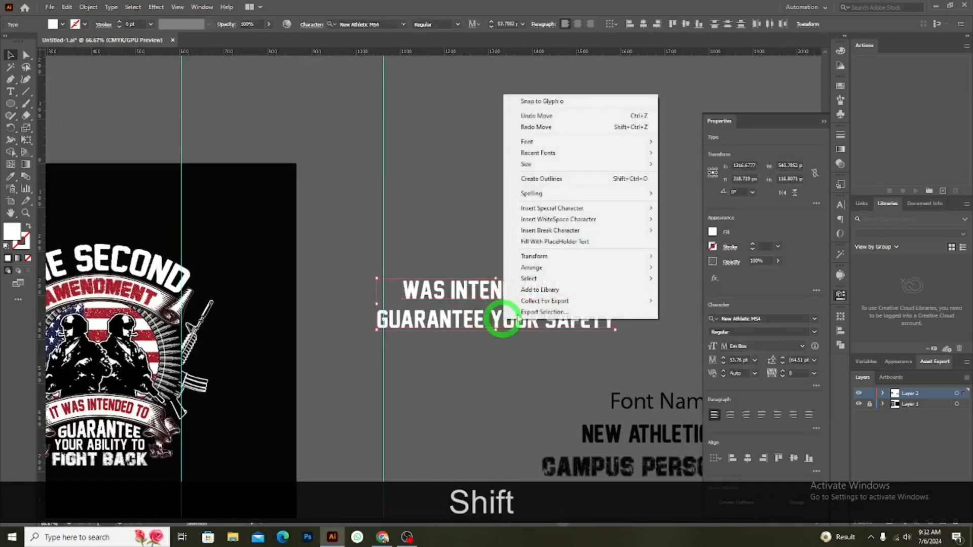
left_click(541, 178)
Tighten the gap between the two outlined lines by nudging "GUARANTEE YOUR SAFETY" up and "WAS INTENDED TO" slightly down
left_click(523, 333)
left_click(523, 326)
key("Up")
key("Up")
key("Up")
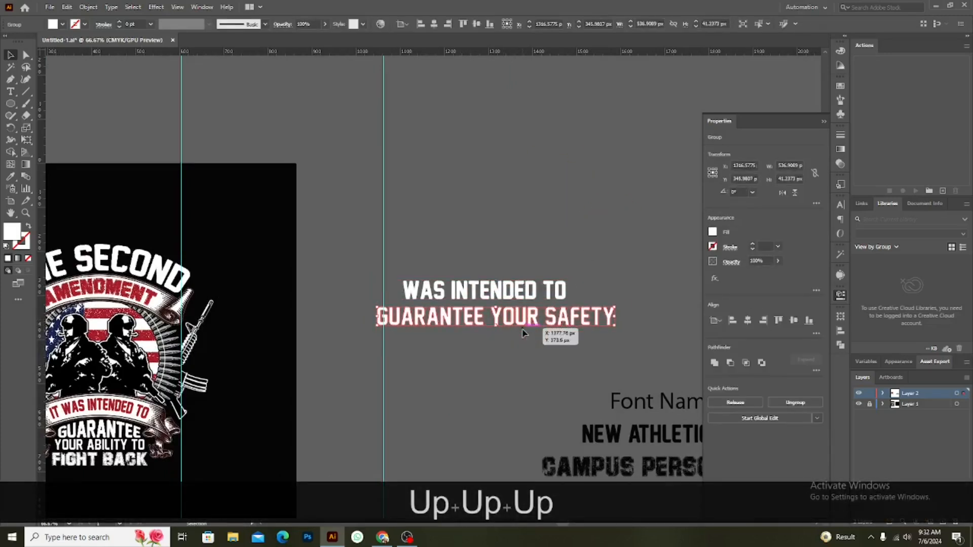
key("Up")
key("Up")
key("Up")
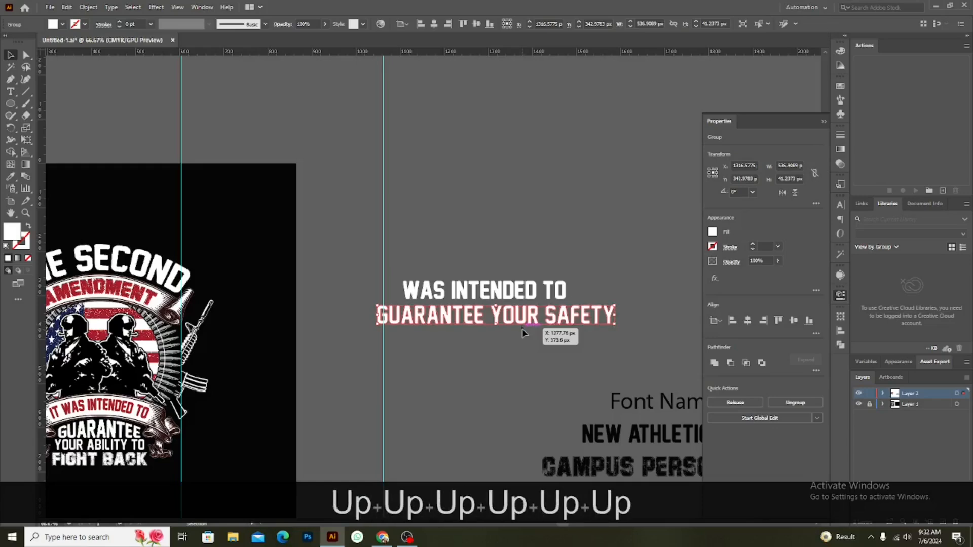
left_click(530, 290)
key("Down")
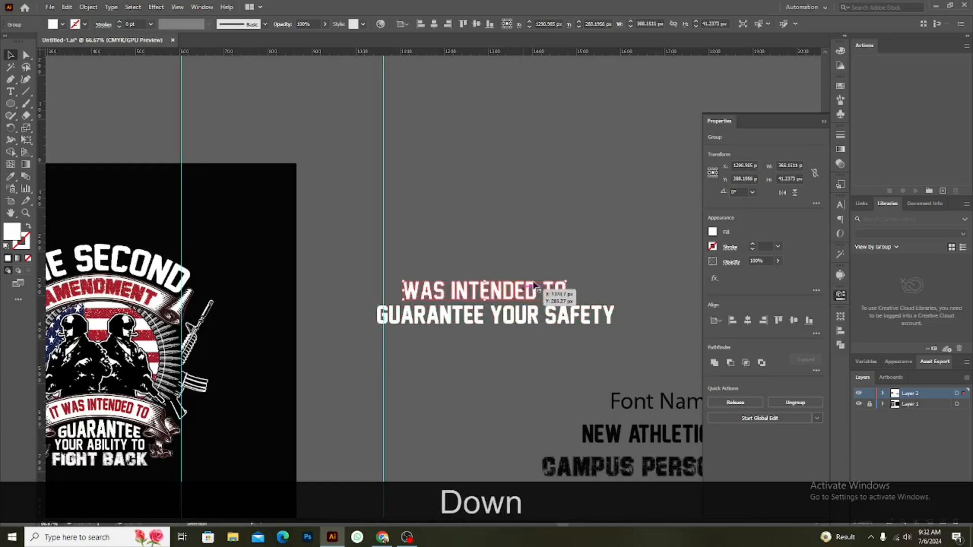
Scale both outlined lines down together proportionally from their centre to about 480 px wide
left_click(530, 361)
left_click_drag(460, 238, 543, 352)
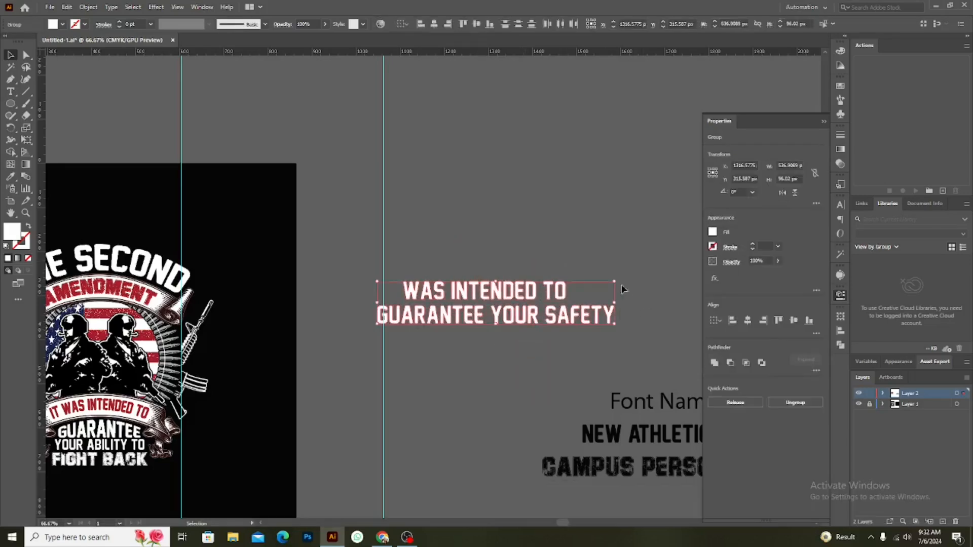
mouse_move(616, 281)
left_mouse_down()
mouse_move(641, 284)
mouse_move(603, 282)
left_mouse_up()
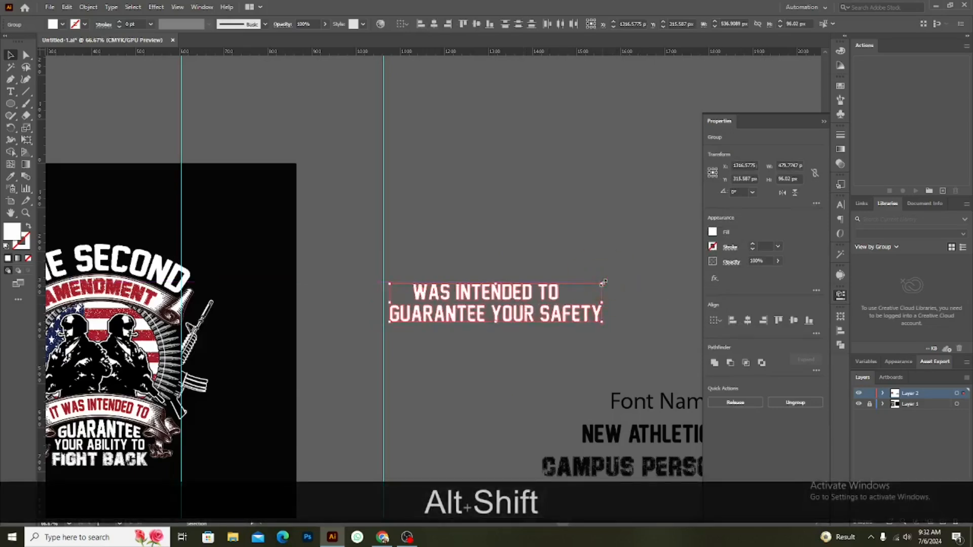
Centre "WAS INTENDED TO" horizontally over "GUARANTEE YOUR SAFETY", using the lower line as the key object
left_click(568, 355)
left_click(527, 319)
left_click(514, 290, "shift")
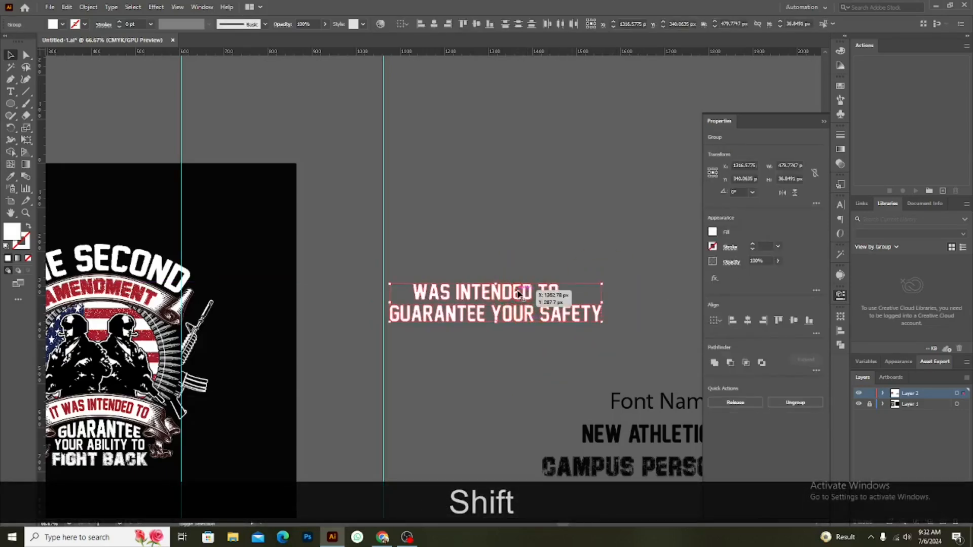
left_click(520, 321)
left_click(430, 24)
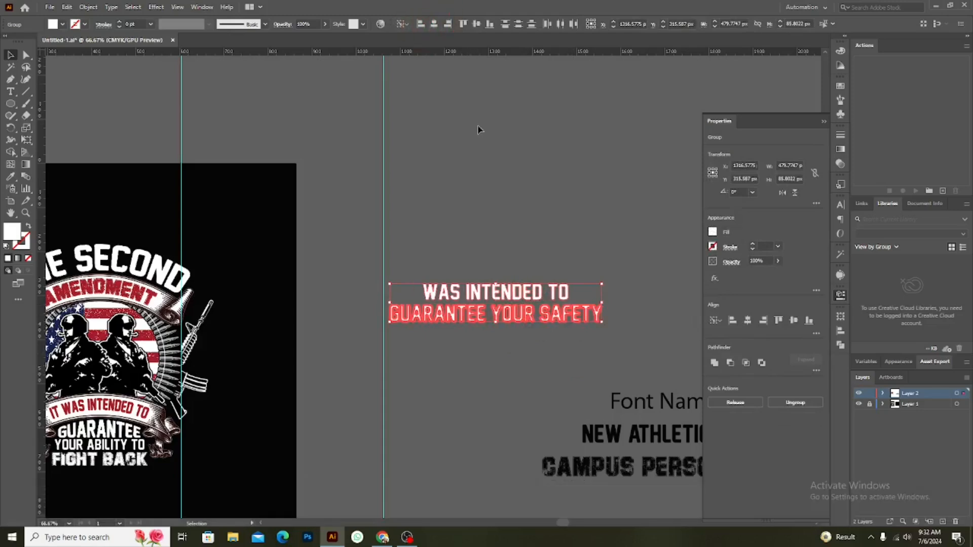
left_click(478, 132)
Reduce the centred two-line lettering proportionally to about 280 px wide
left_click(521, 307)
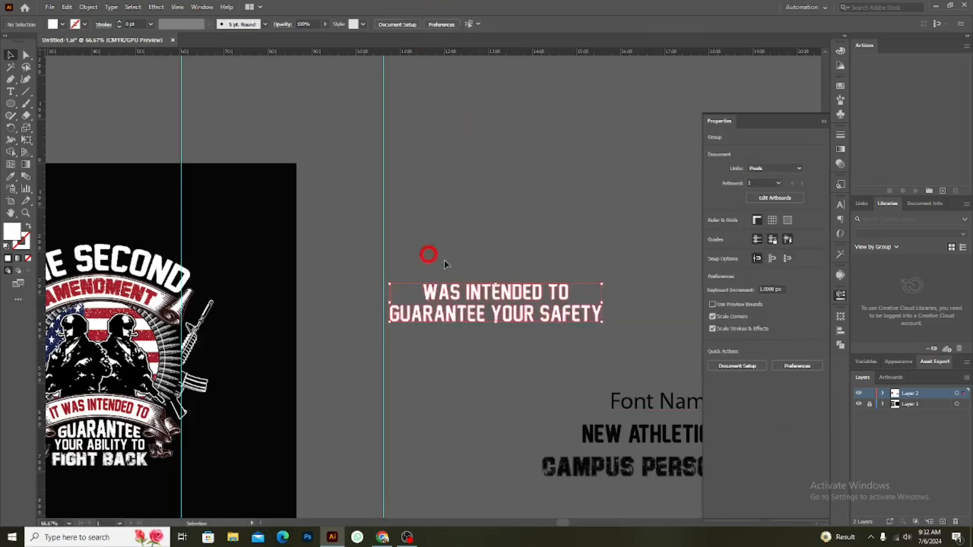
left_click_drag(602, 284, 558, 291)
left_click(522, 355)
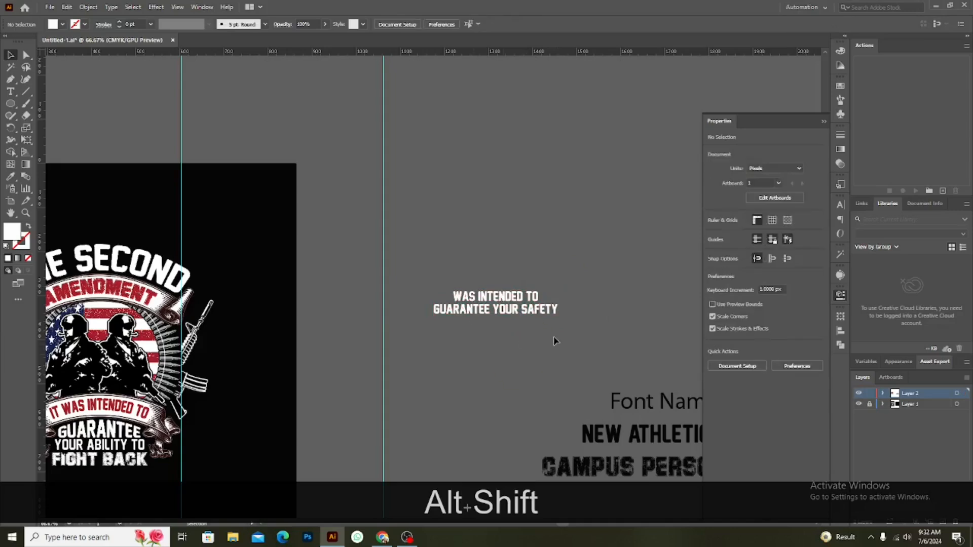
Offset the paths of the two-line lettering by 4 px with round joins and unite the resulting shapes
left_click(490, 298)
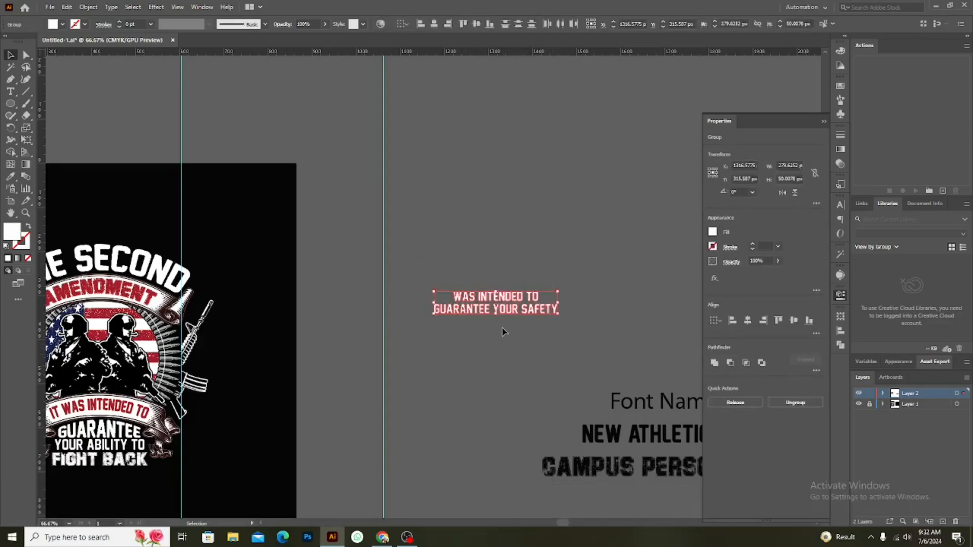
left_click(87, 7)
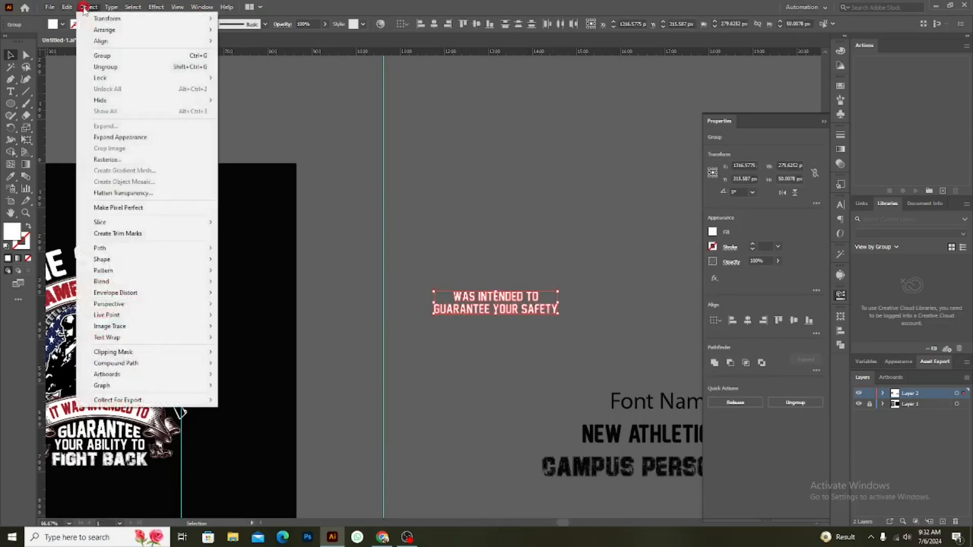
mouse_move(123, 251)
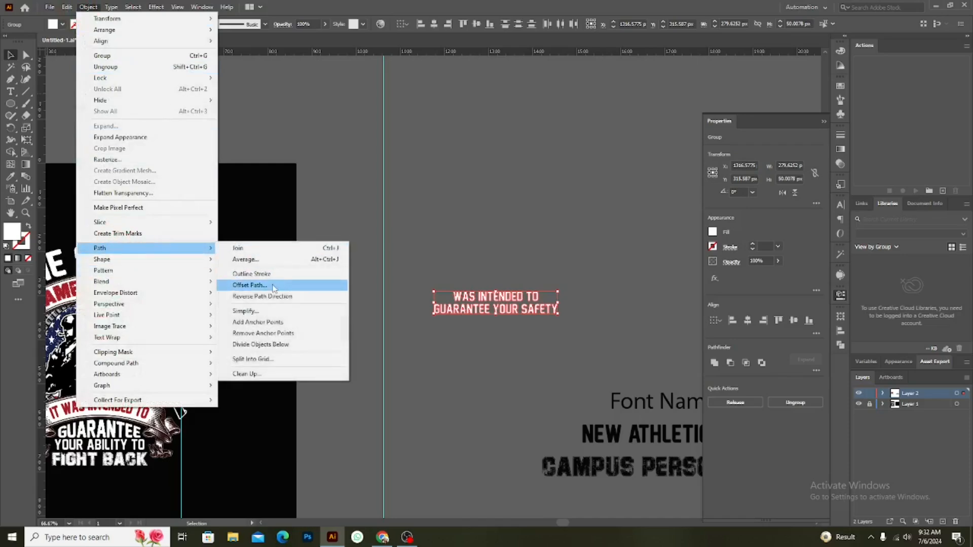
left_click(274, 286)
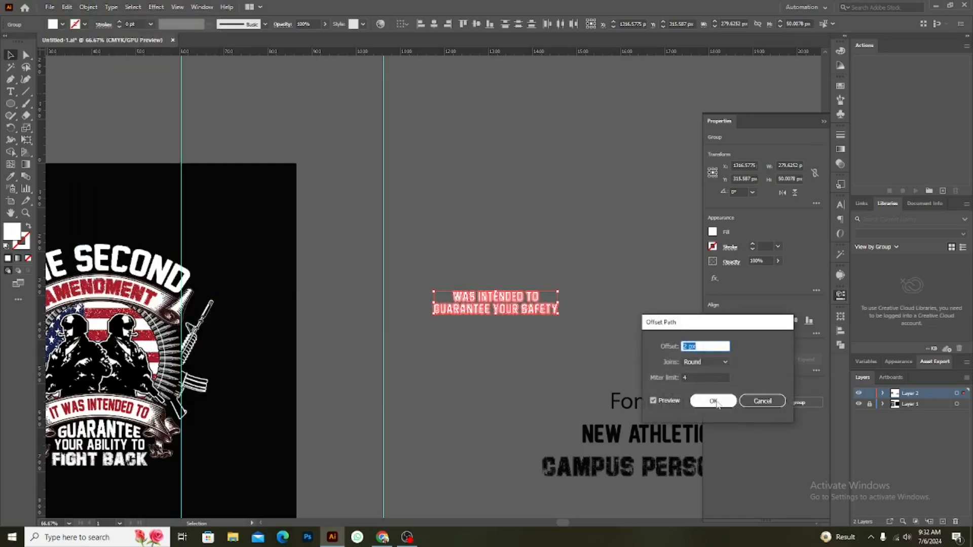
key("Up")
key("Up")
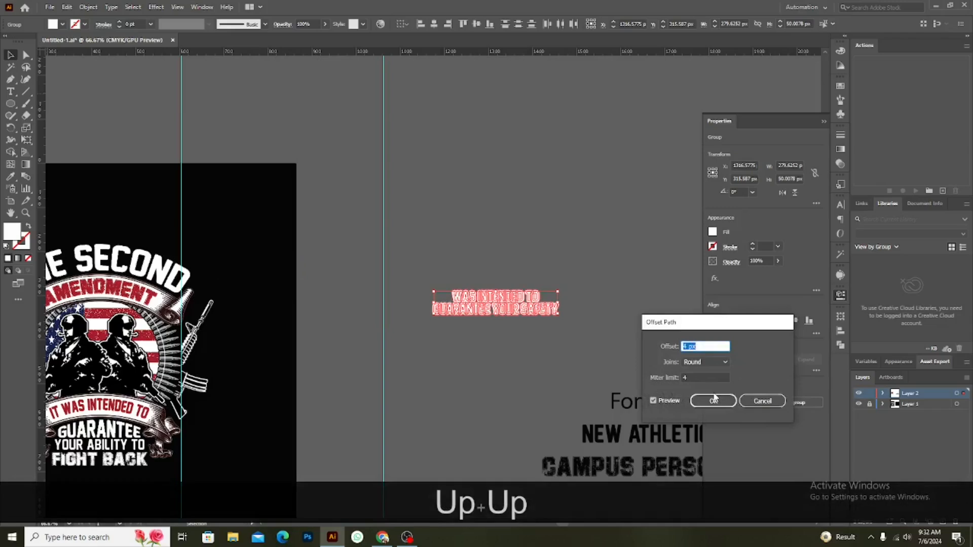
left_click(710, 402)
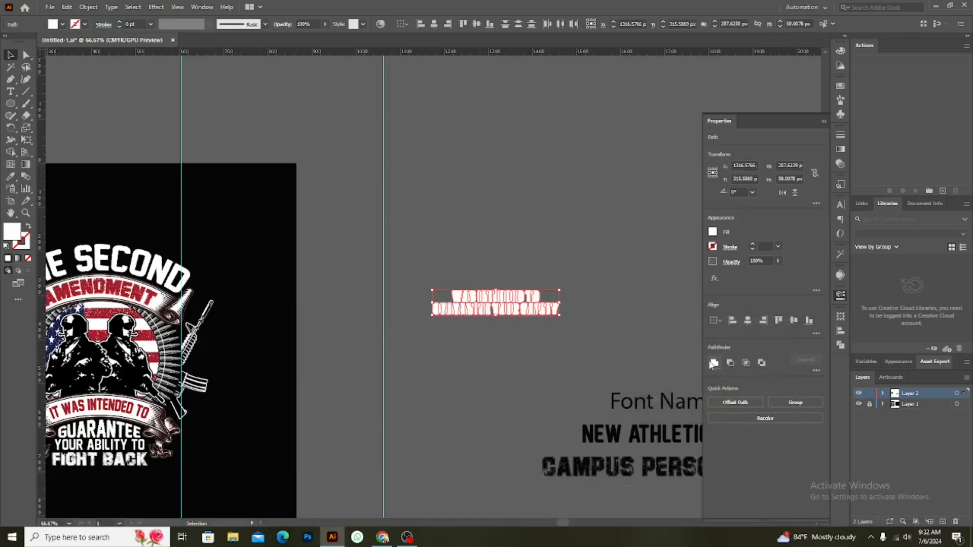
left_click(714, 362)
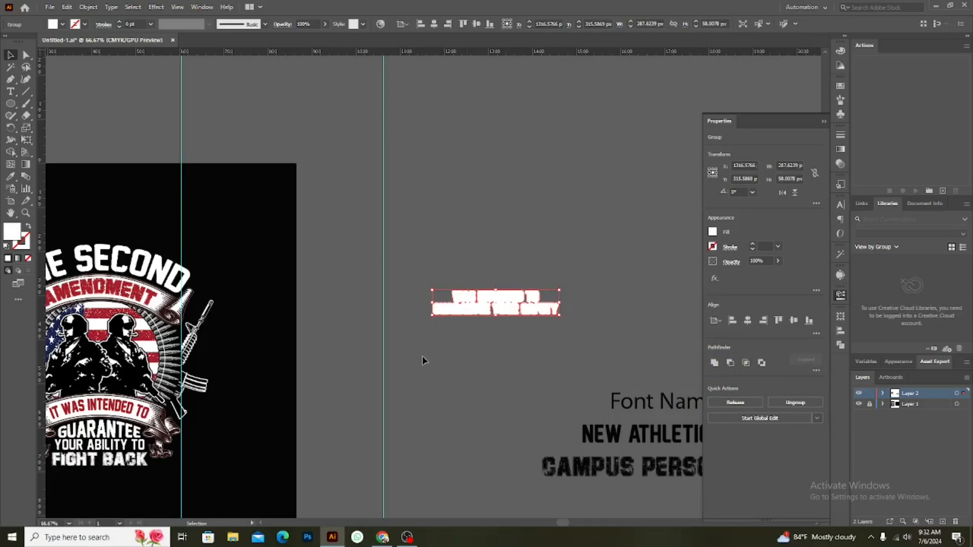
Place the united offset shape behind the white lettering and fill it with bright red
key("ctrl+x")
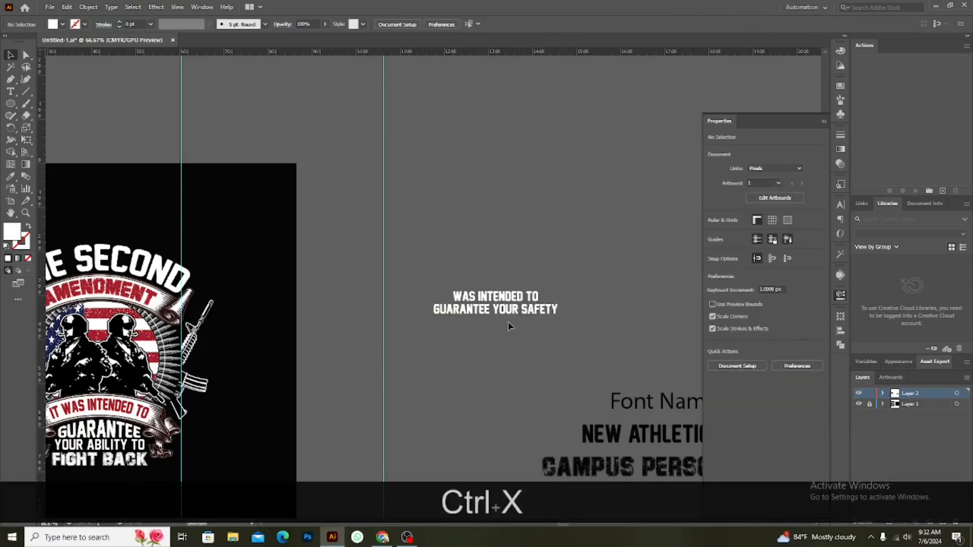
key("ctrl+b")
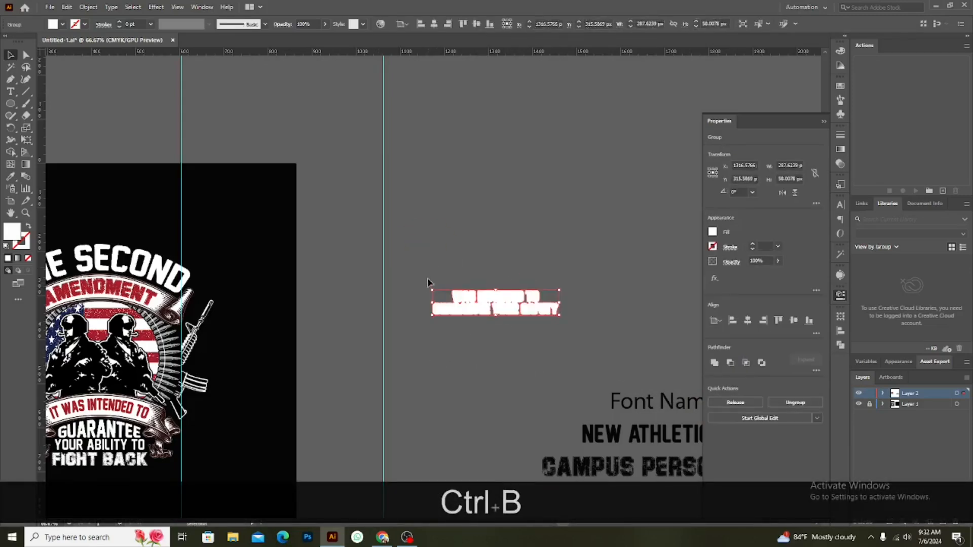
left_click(61, 23)
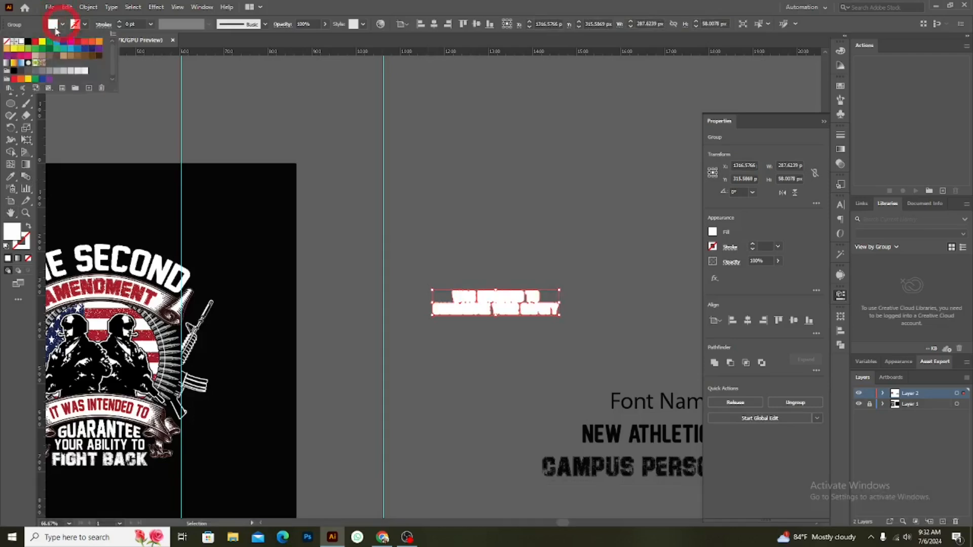
left_click(34, 42)
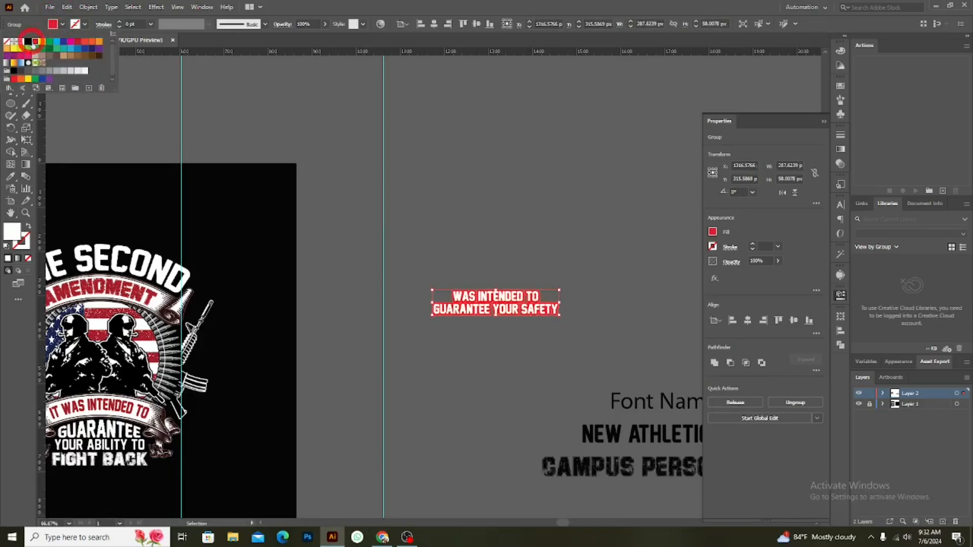
left_click(449, 211)
Try to sample the flag's red stripe with the Eyedropper for the offset shape's fill
key("alt")
scroll(566, 367, "down", 2)
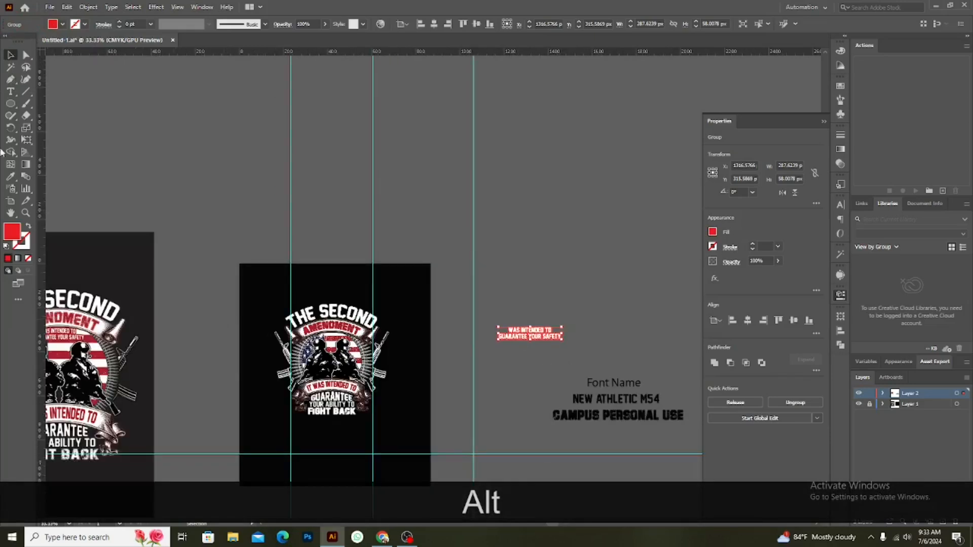
left_click(9, 178)
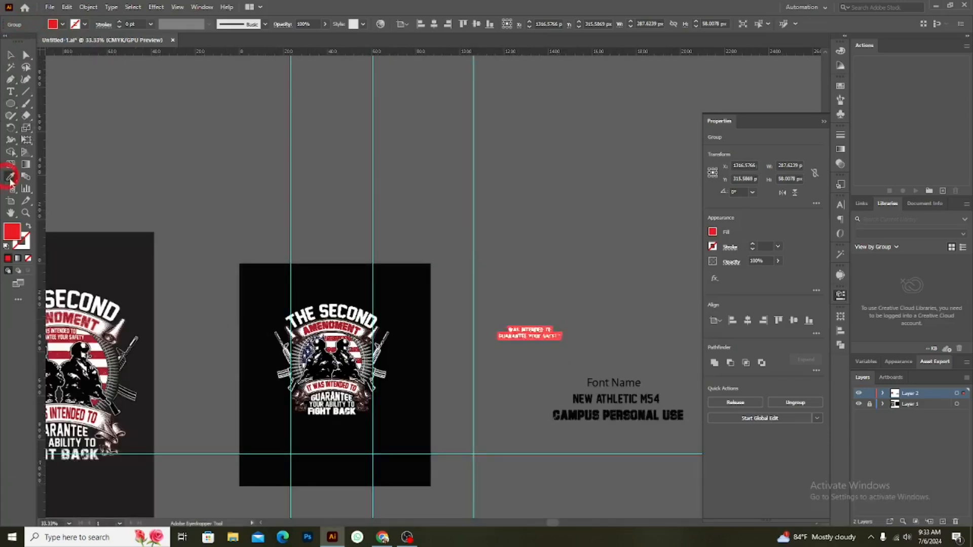
scroll(338, 343, "up", 1)
scroll(338, 343, "up", 2)
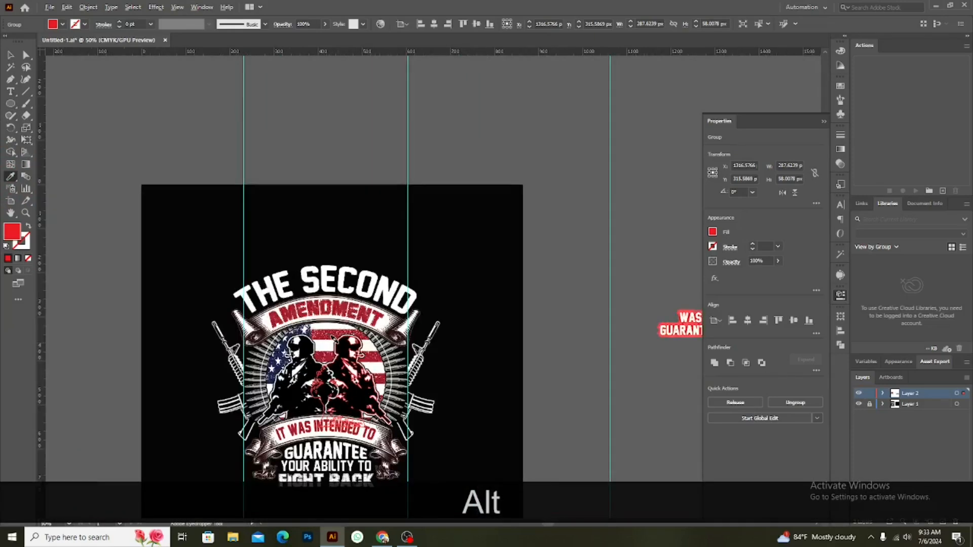
scroll(320, 318, "up", 1)
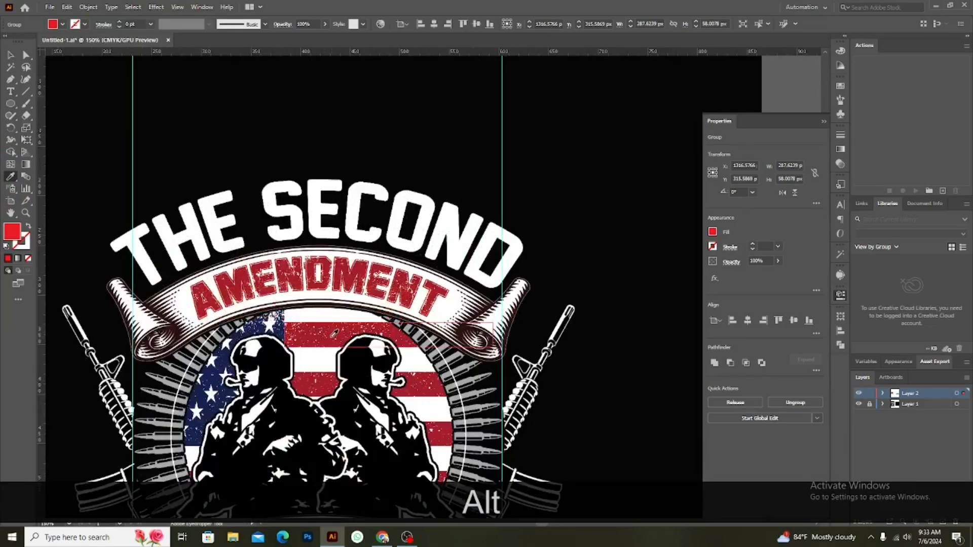
left_click(329, 337)
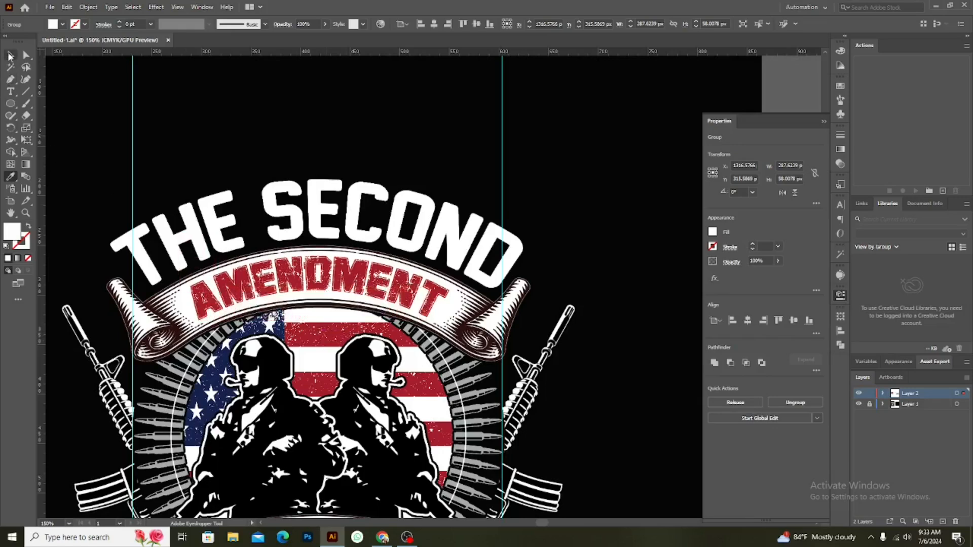
Fill the offset shape with the dark red sampled from the flag stripe beside the soldier's face
scroll(310, 289, "down", 2)
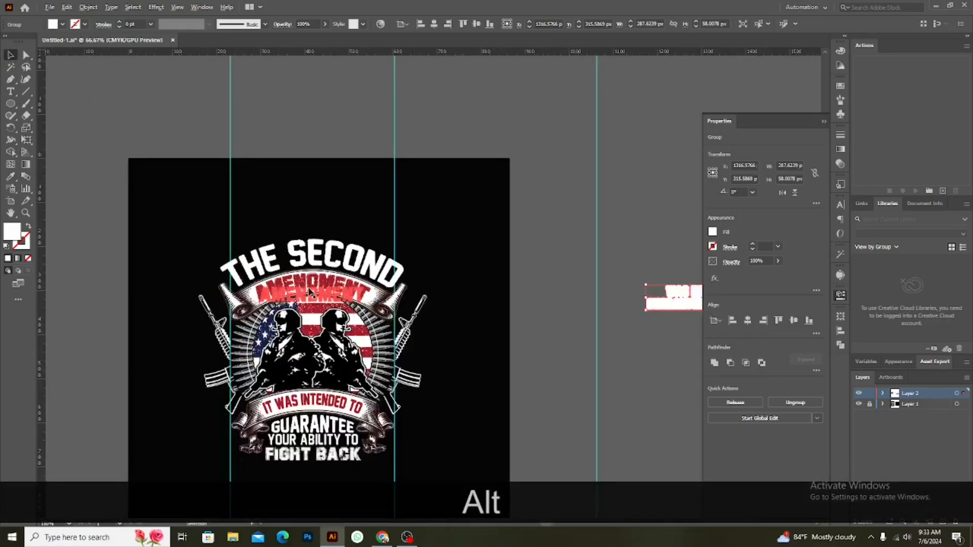
scroll(308, 288, "down", 2)
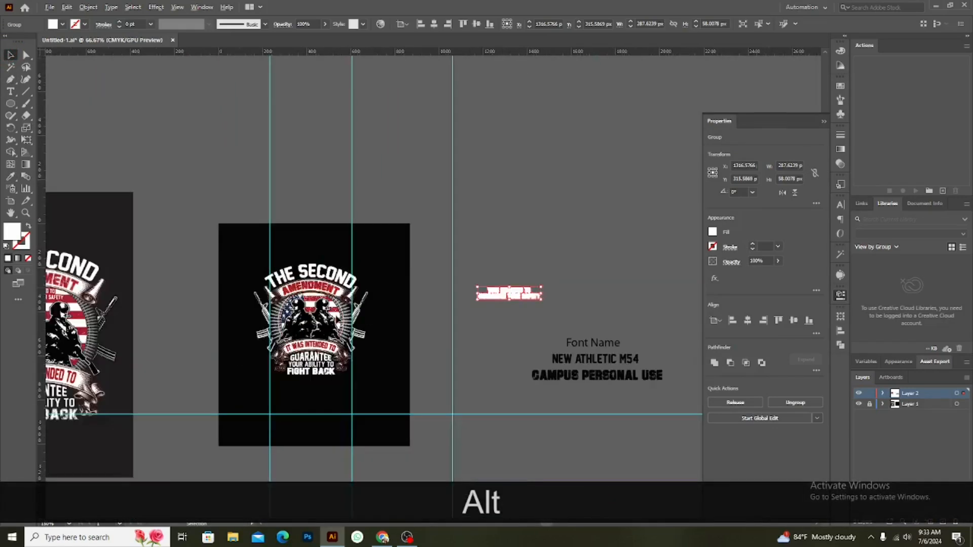
scroll(249, 305, "up", 6)
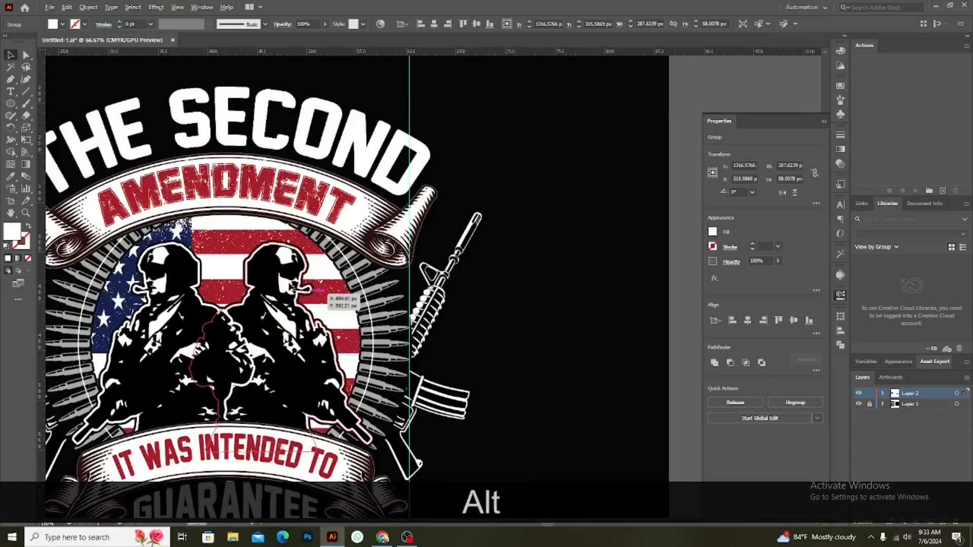
scroll(309, 288, "up", 8)
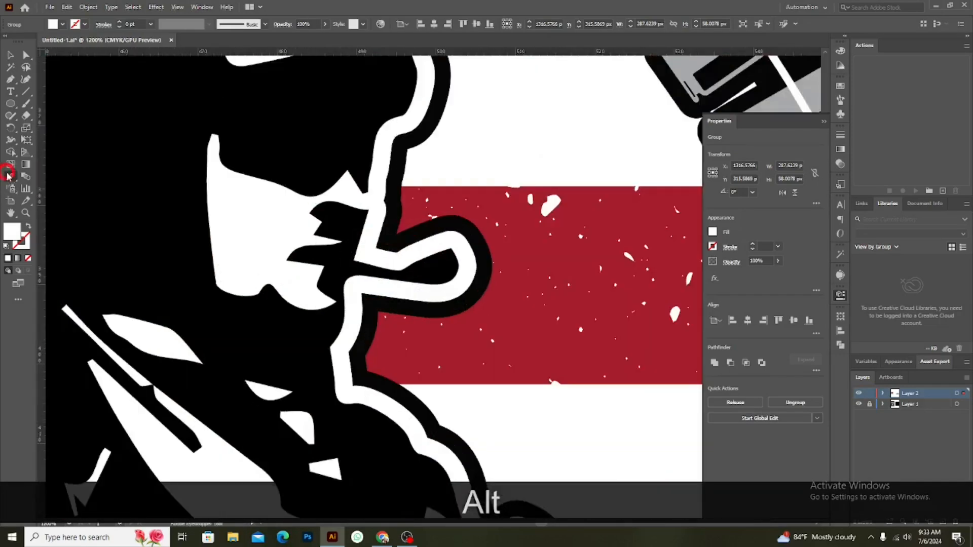
left_click(11, 176)
left_click(513, 313)
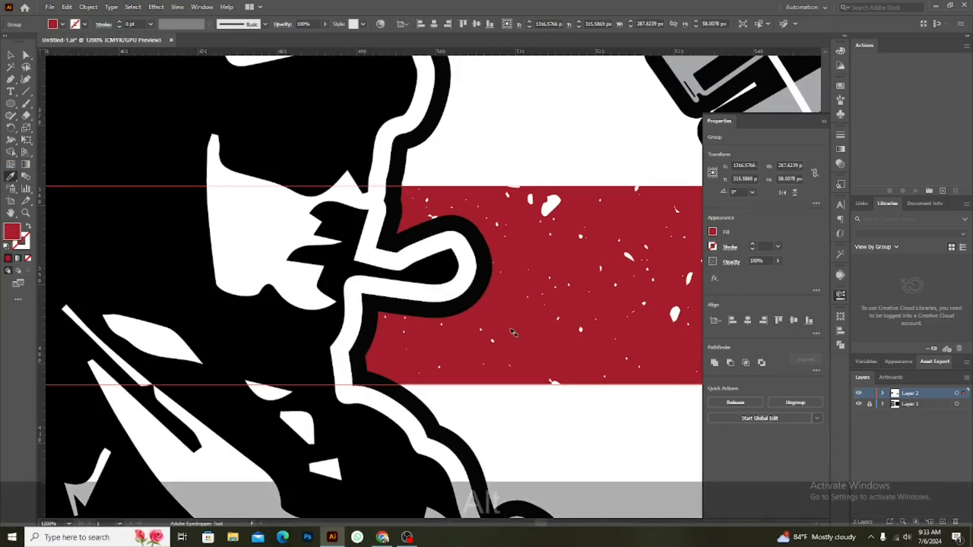
Group the white two-line lettering together with its dark red offset backing
scroll(514, 313, "down", 5)
scroll(514, 332, "down", 10)
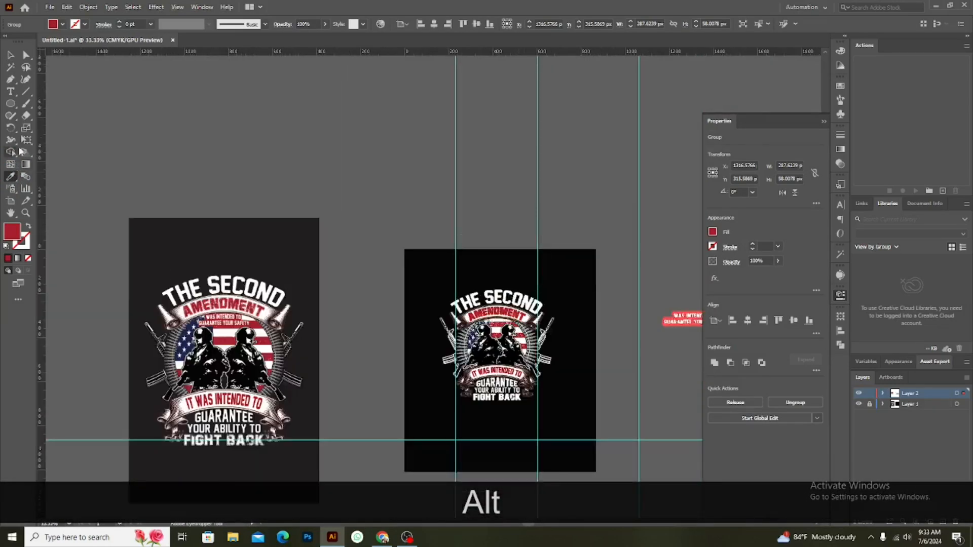
left_click(10, 55)
left_click(612, 242)
key("space")
left_click_drag(648, 361, 533, 350)
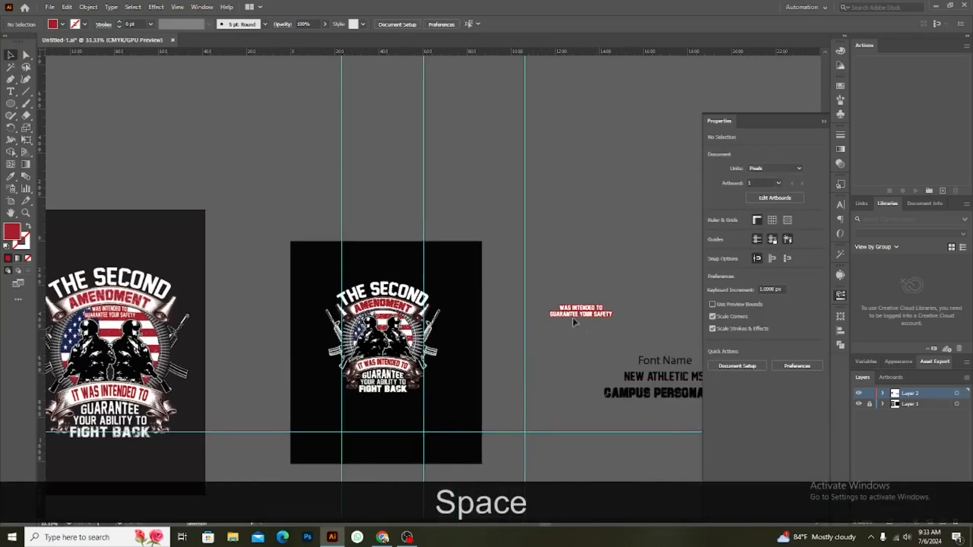
left_click(550, 301)
key("ctrl+g")
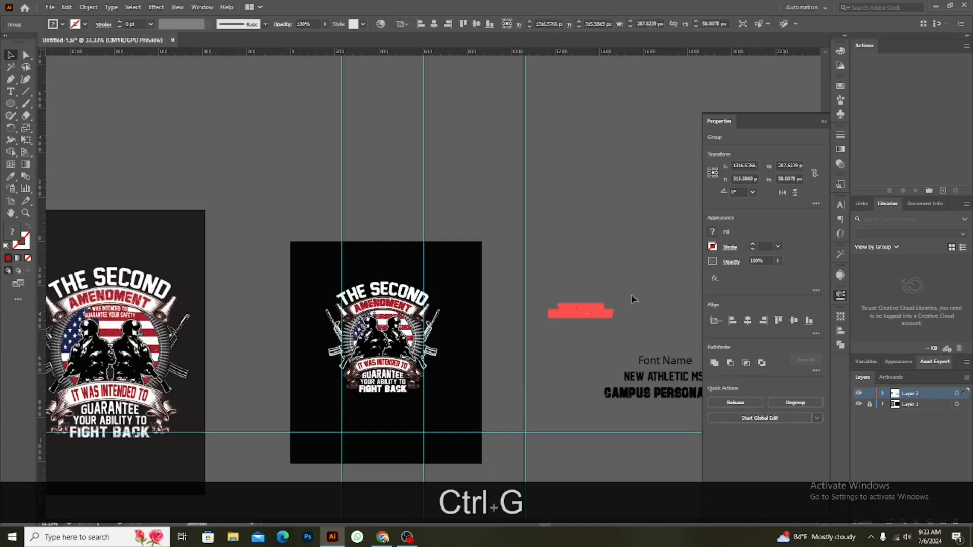
Move the grouped lettering onto the artboard below the AMENDMENT banner and scale it proportionally to about 96 px wide
left_click_drag(615, 305, 406, 310)
scroll(380, 326, "up", 5)
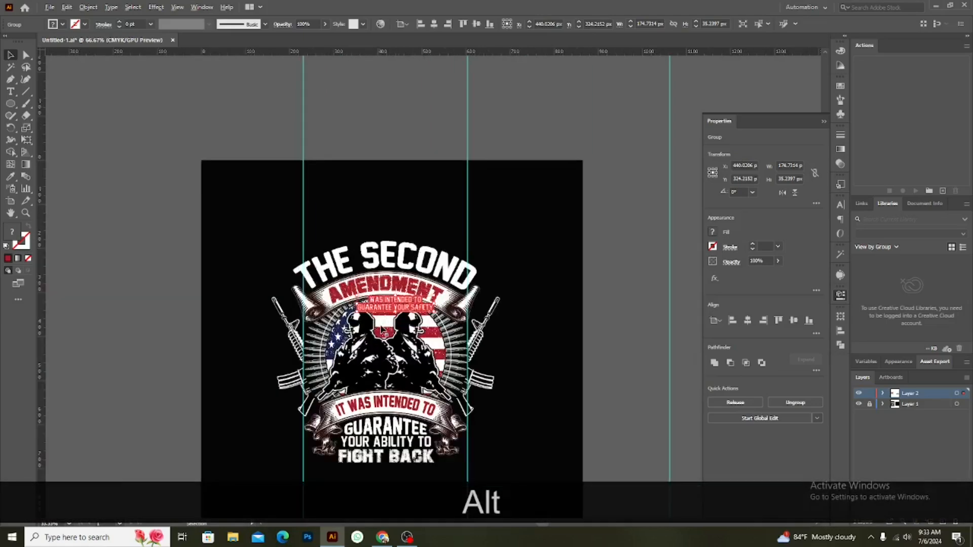
scroll(381, 329, "up", 5)
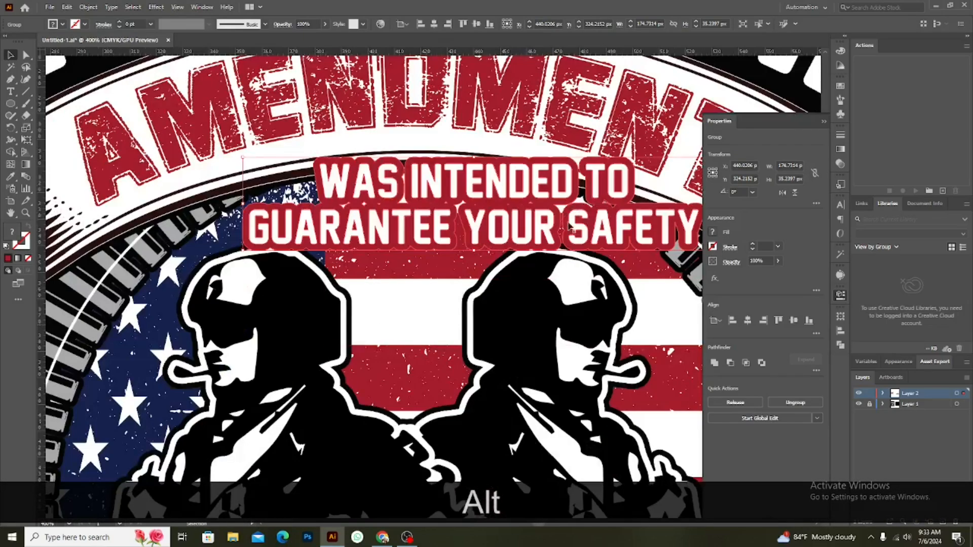
left_click_drag(574, 221, 470, 237)
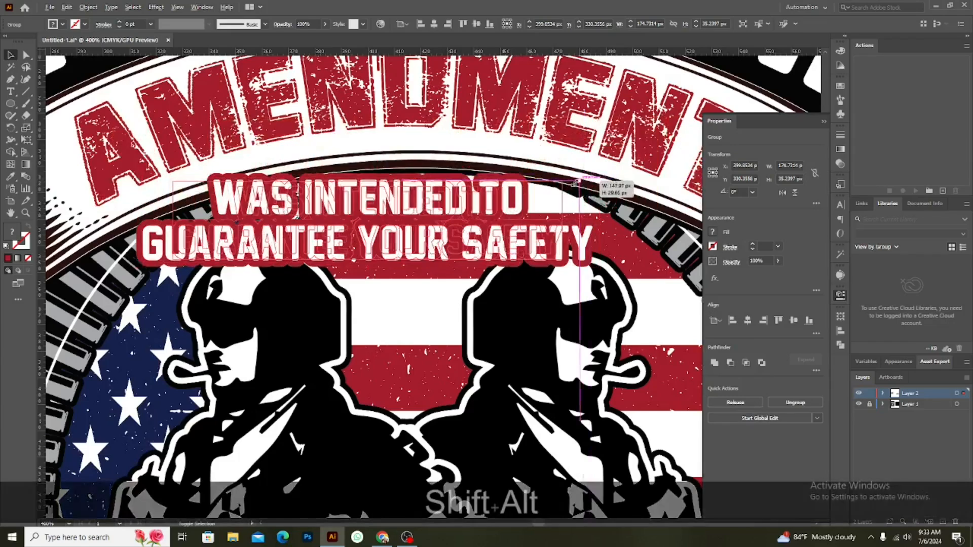
left_click_drag(599, 265, 458, 245)
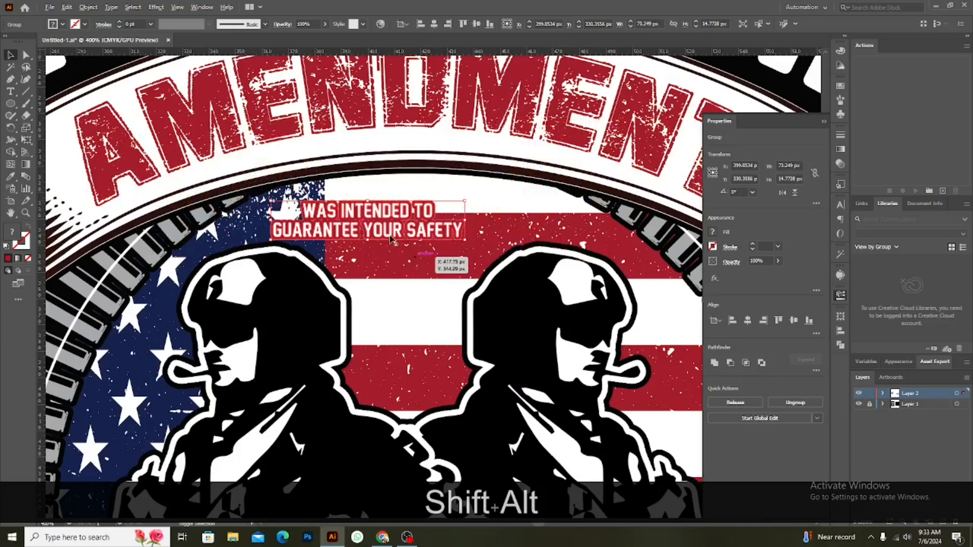
left_click_drag(395, 236, 451, 236)
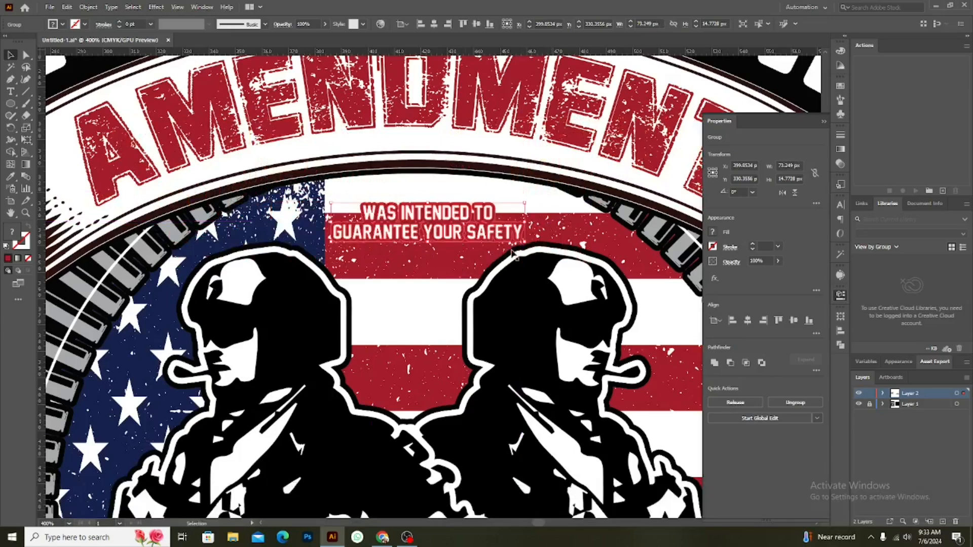
left_click_drag(526, 244, 554, 247)
left_click_drag(459, 236, 448, 224)
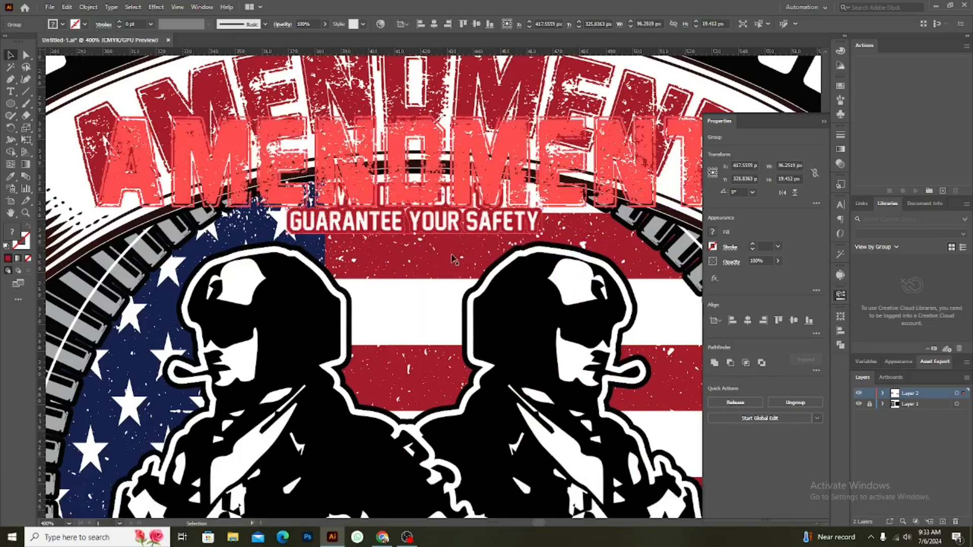
Center the small lettering group horizontally with the AMENDMENT banner
scroll(417, 299, "down", 3)
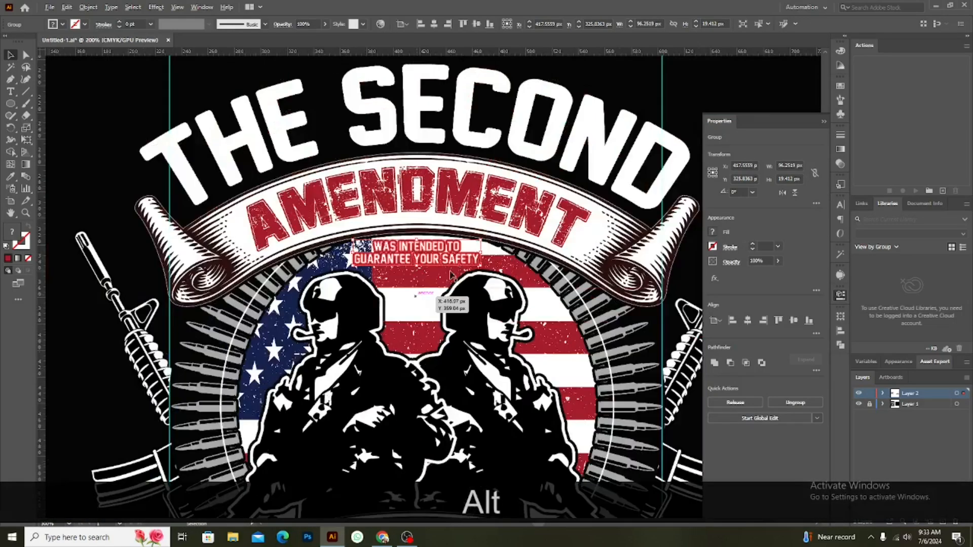
left_click(661, 261)
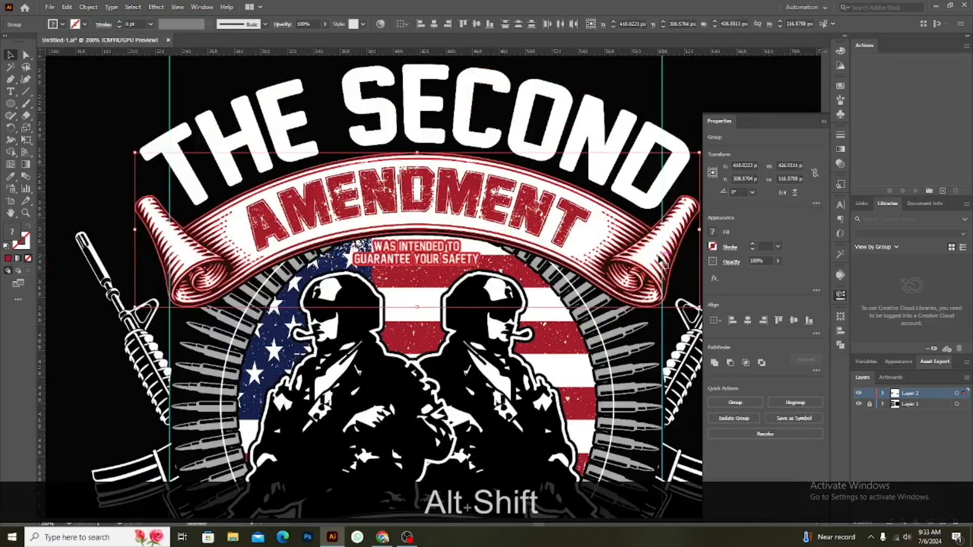
left_click(435, 25)
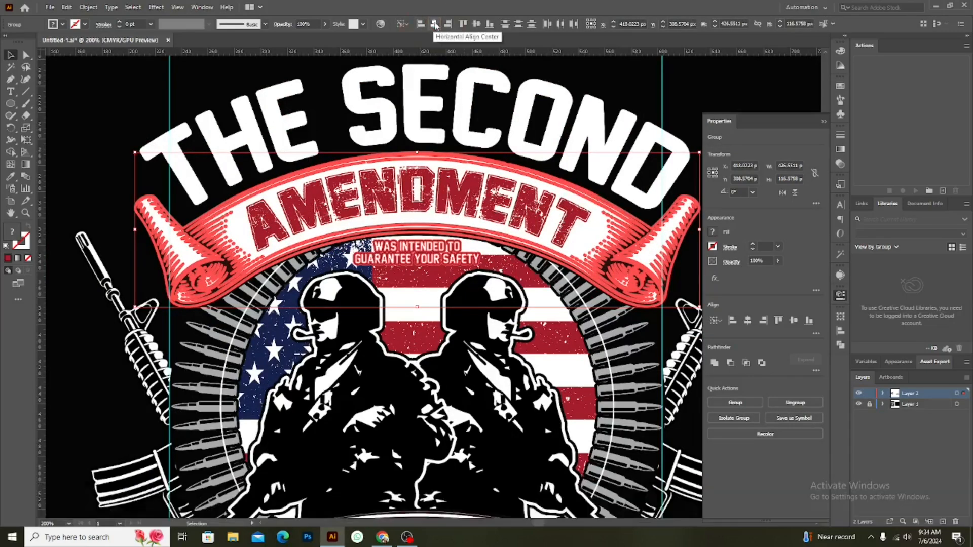
left_click(723, 84)
Resize the lettering group to about 117 px wide and nudge it into place between the banner and the soldiers' helmets
scroll(522, 352, "down", 3)
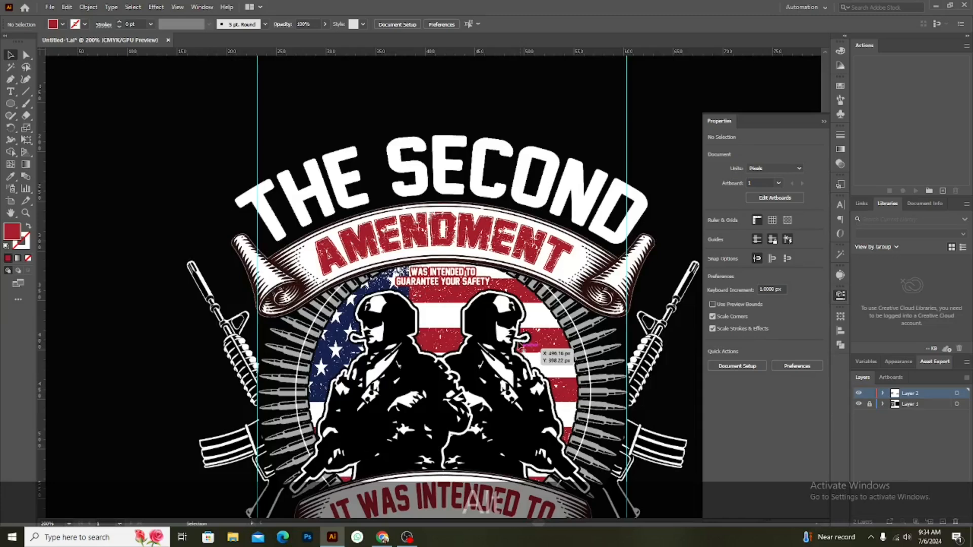
scroll(624, 337, "down", 2)
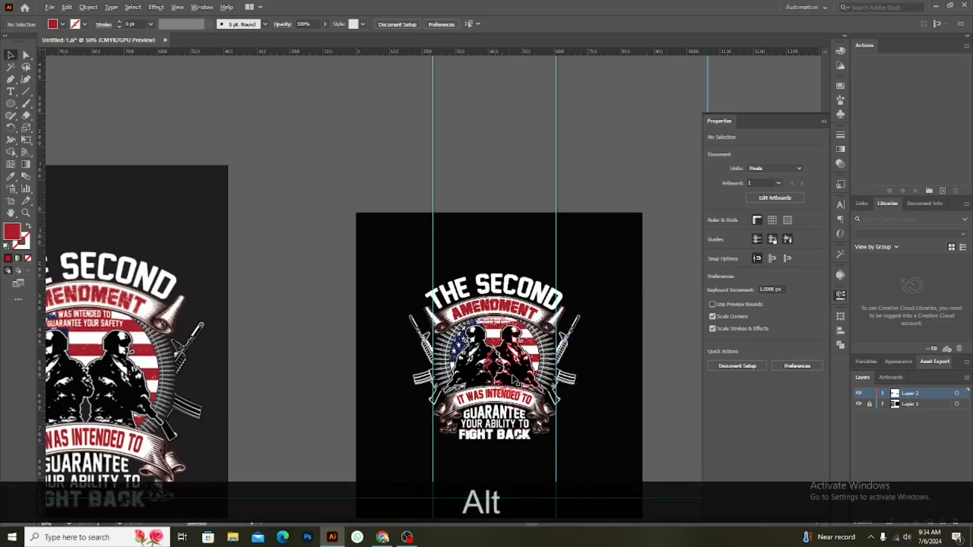
key("Down")
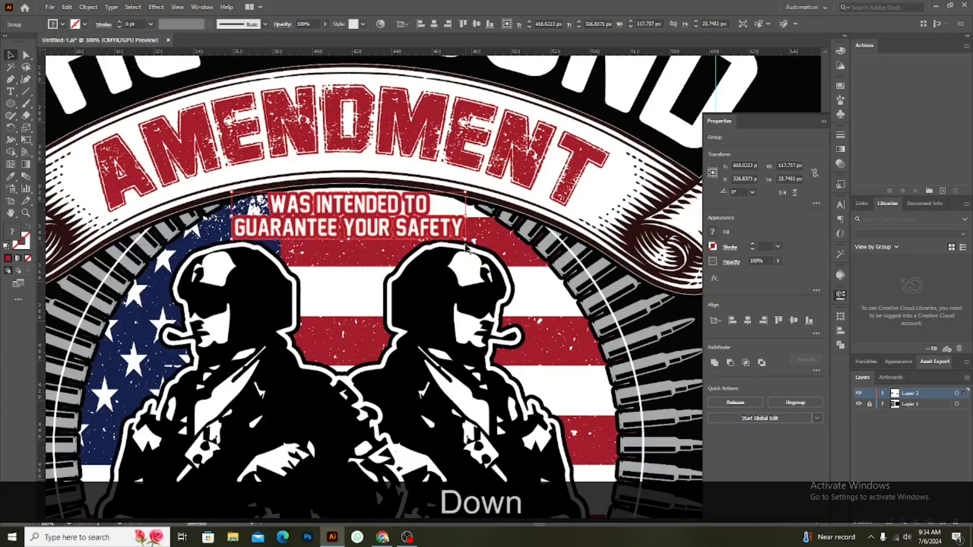
left_click_drag(466, 247, 466, 237)
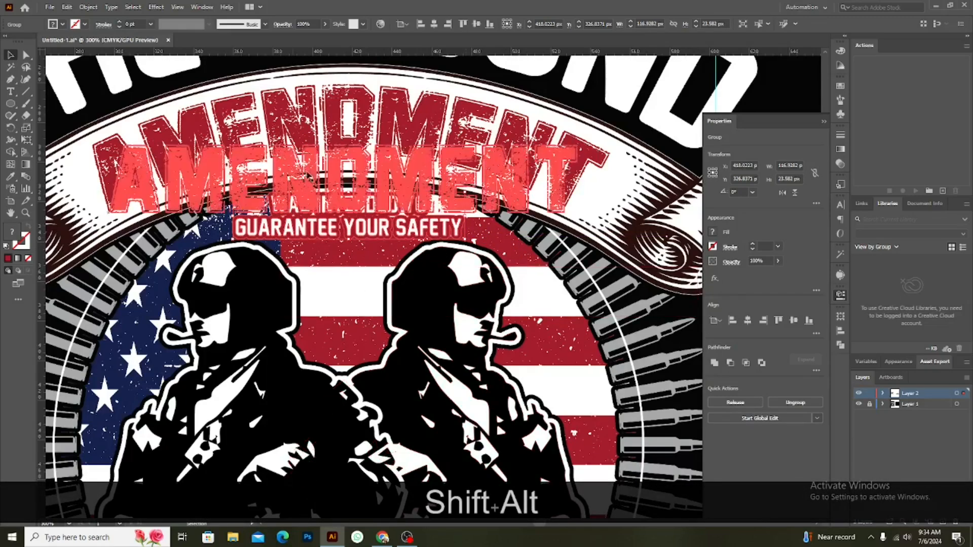
left_click_drag(349, 241, 347, 234)
left_click(341, 273)
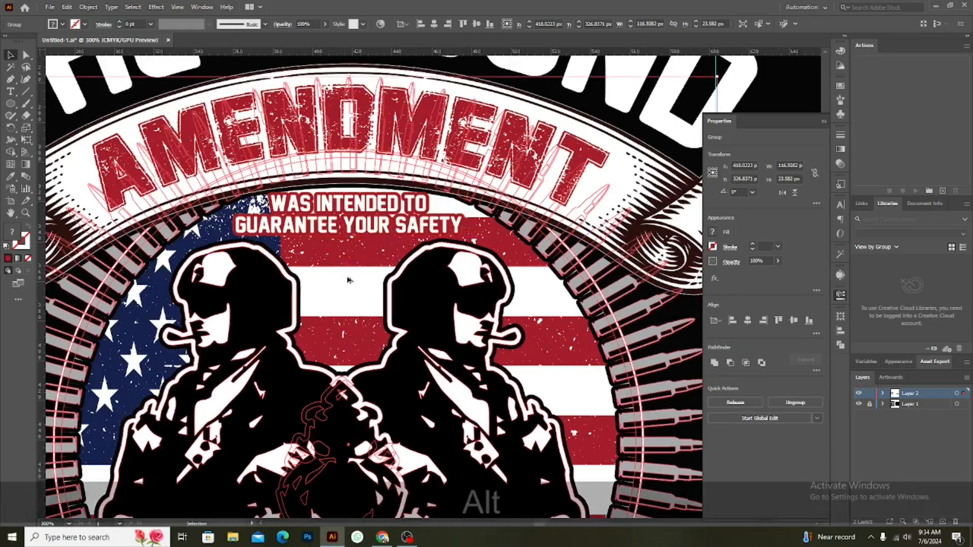
scroll(348, 279, "down", 8)
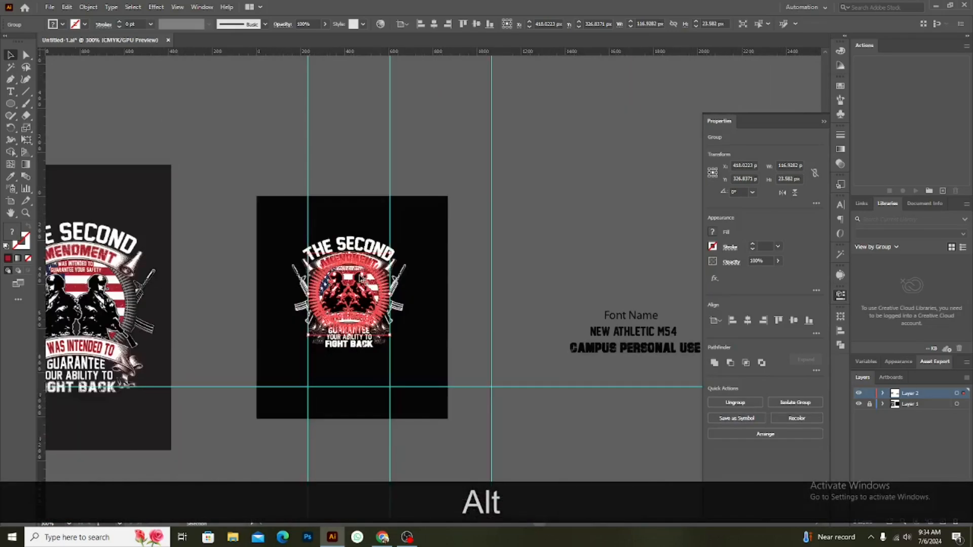
scroll(359, 278, "down", 2)
left_click(543, 250)
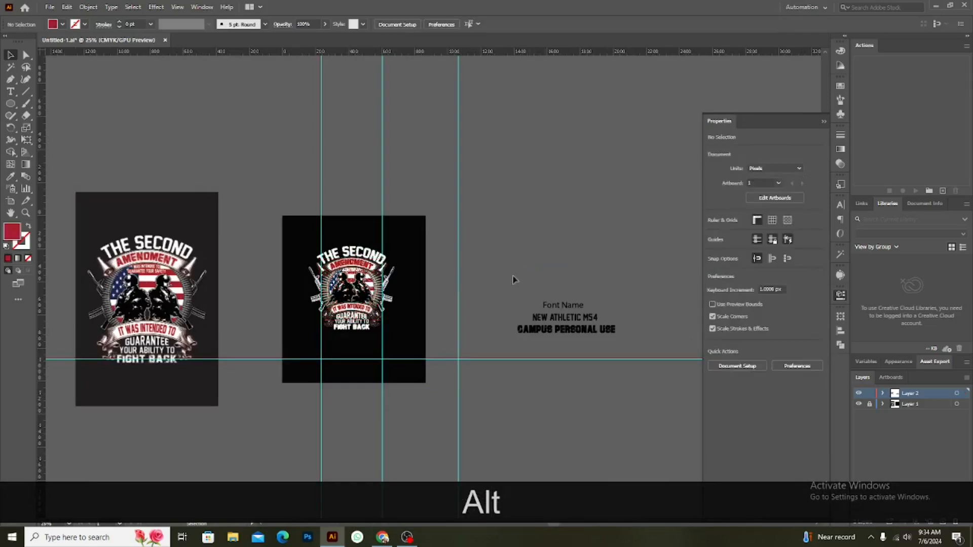
Unlock the guides and delete all of them from the document
scroll(295, 344, "up", 2)
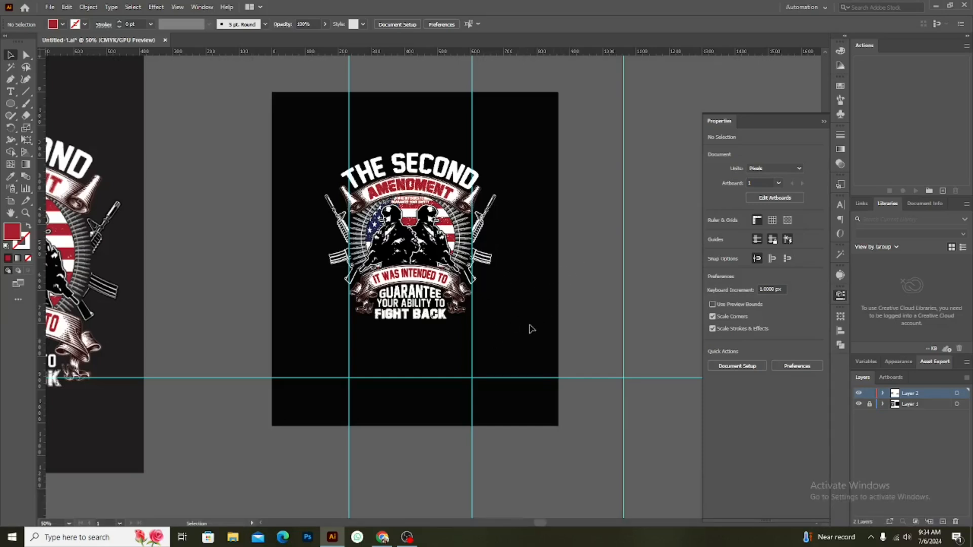
right_click(617, 334)
left_click(646, 419)
key("ctrl+a")
key("Delete")
left_click_drag(245, 419, 247, 419)
key("Delete")
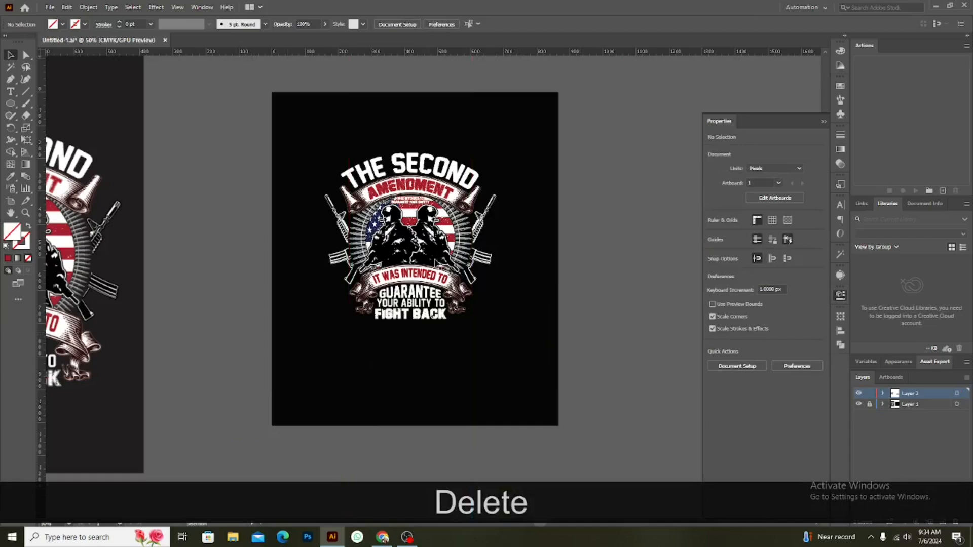
Save the document
left_click(51, 8)
left_click(72, 90)
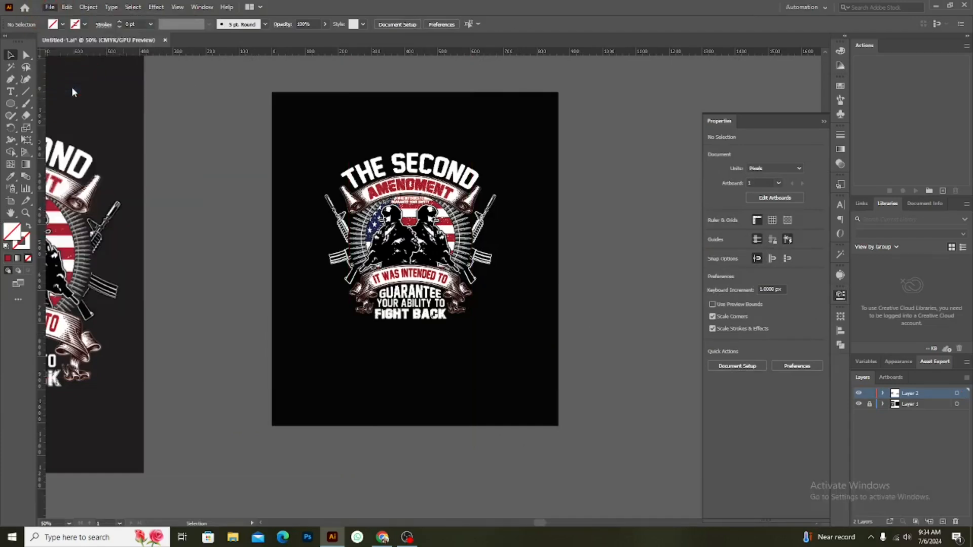